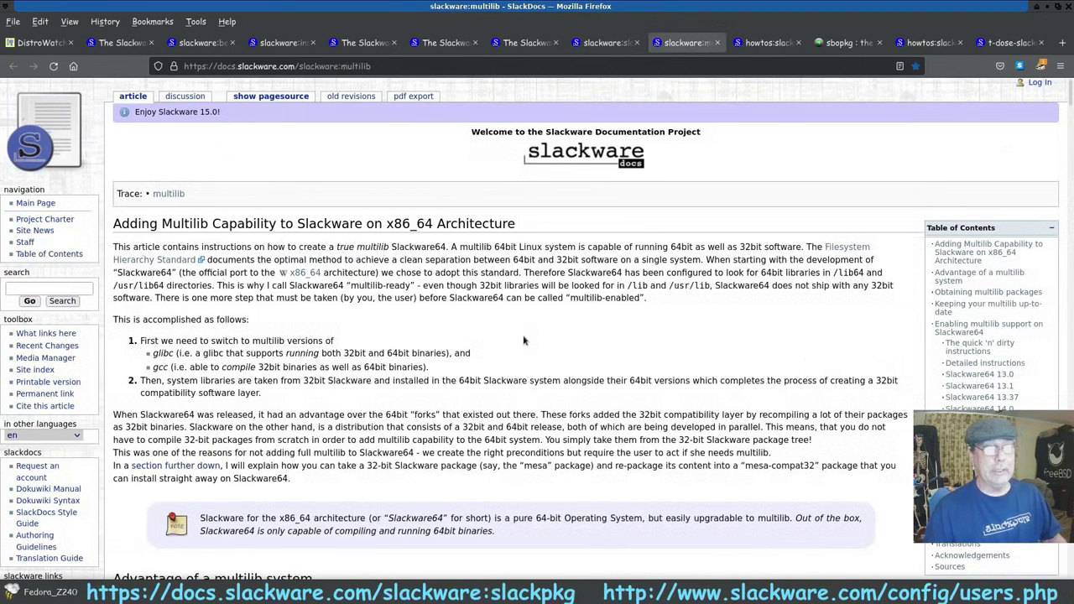
pyautogui.scroll(-3, 524, 341)
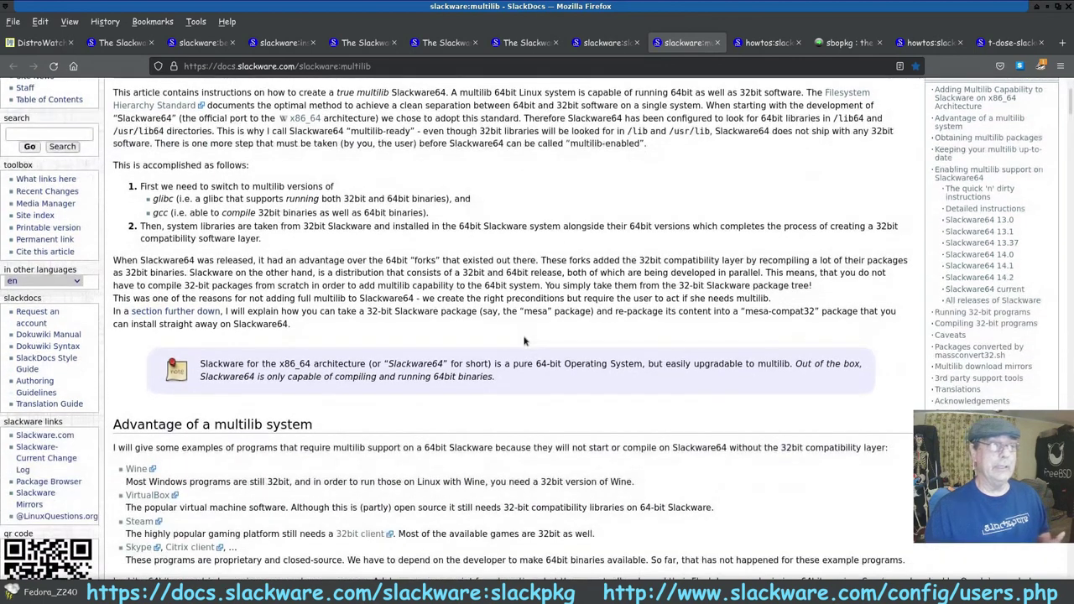
pyautogui.scroll(-3, 524, 341)
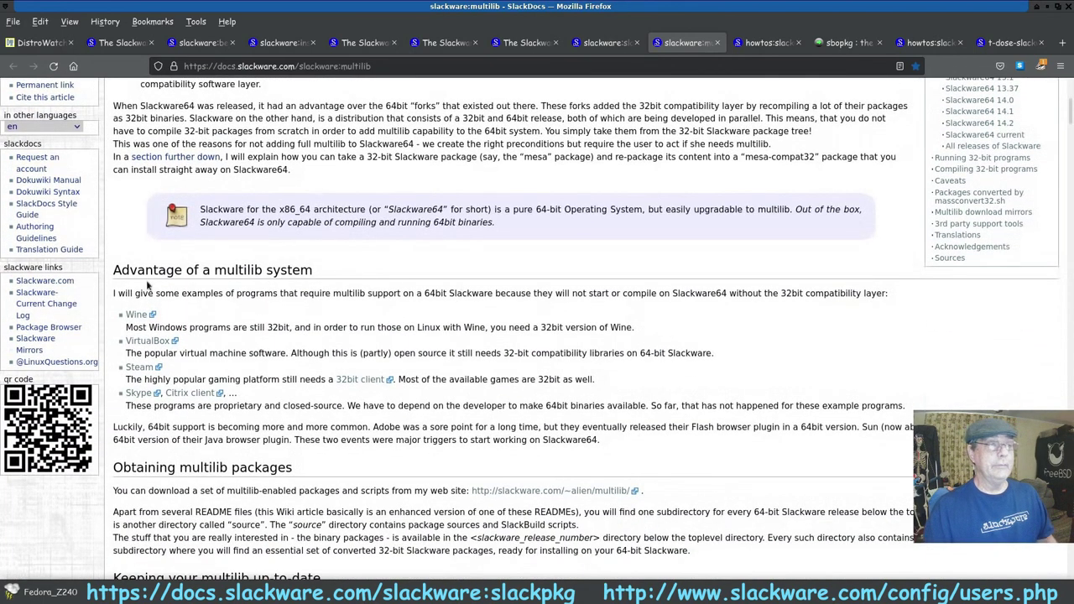
pyautogui.scroll(-2, 326, 278)
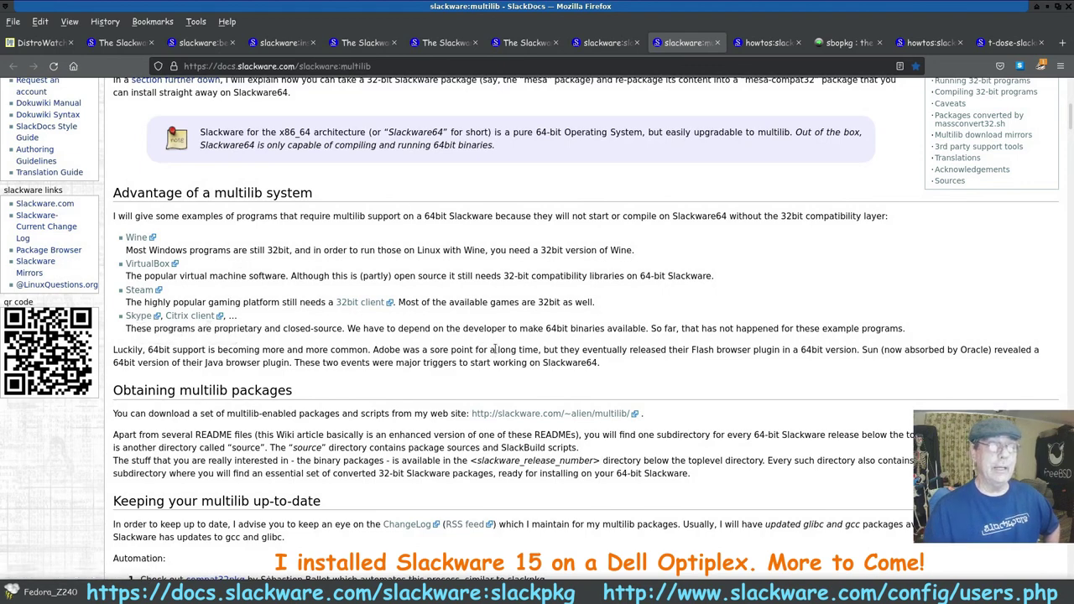
pyautogui.scroll(5, 465, 465)
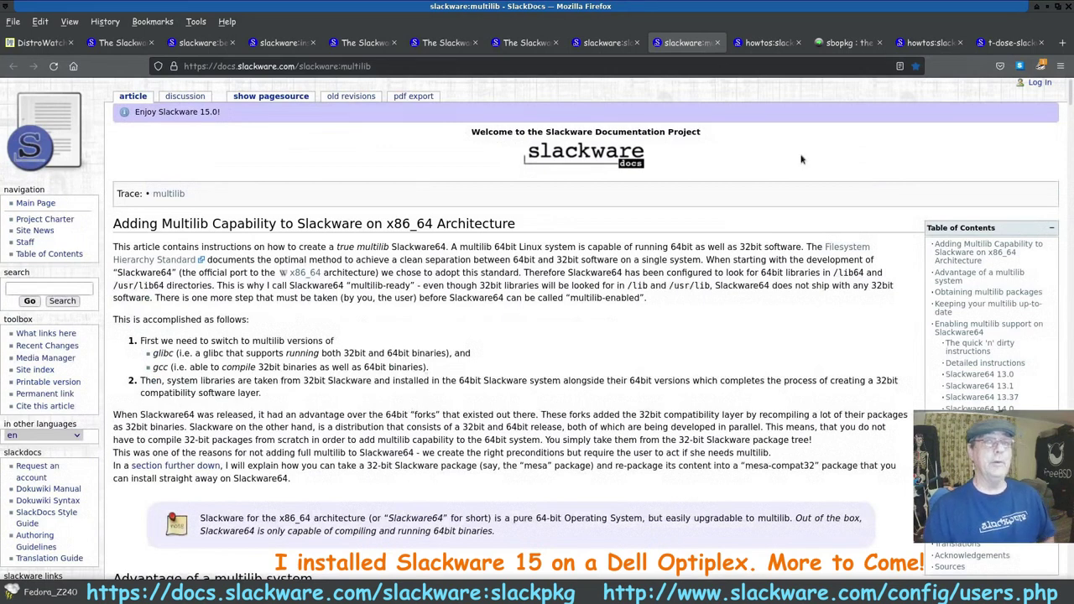
# Show the SlackDocs 'Building and Installing Packages with sbopkg' article and skim through it
pyautogui.click(765, 44)
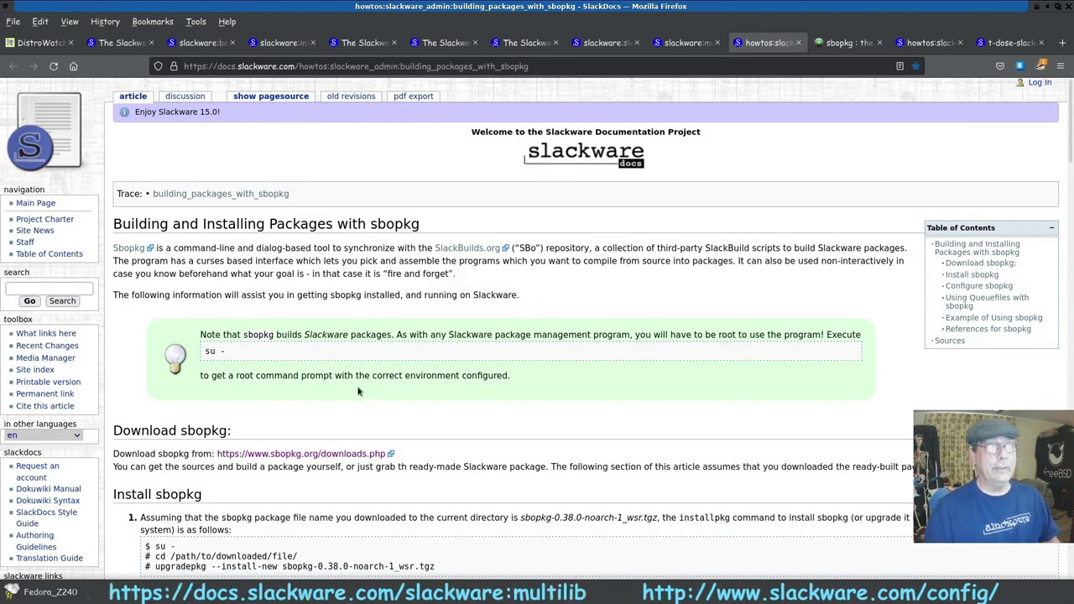
pyautogui.scroll(-6, 358, 390)
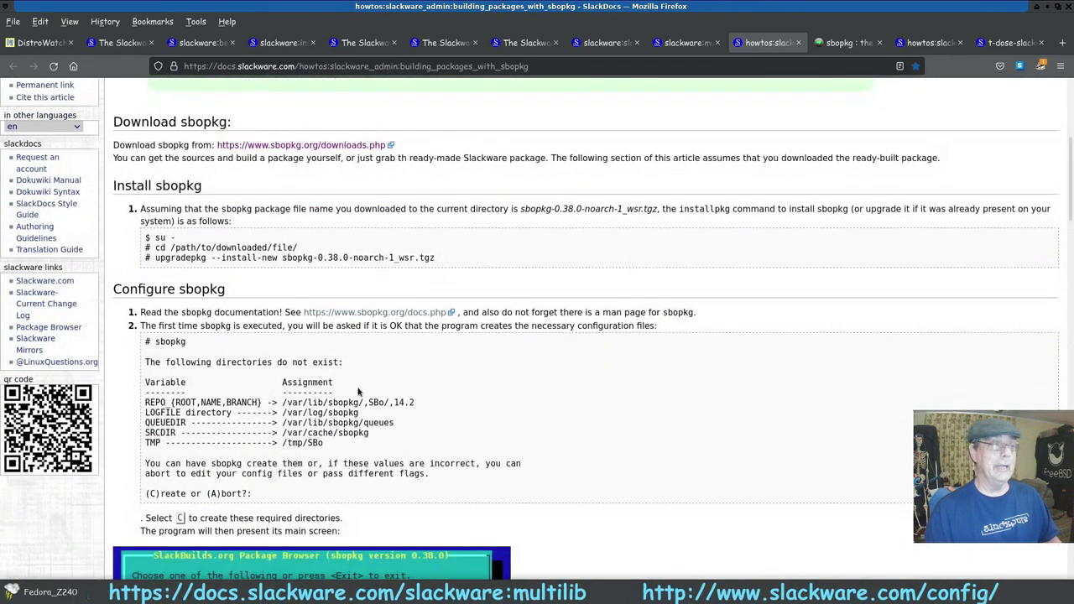
pyautogui.scroll(6, 357, 390)
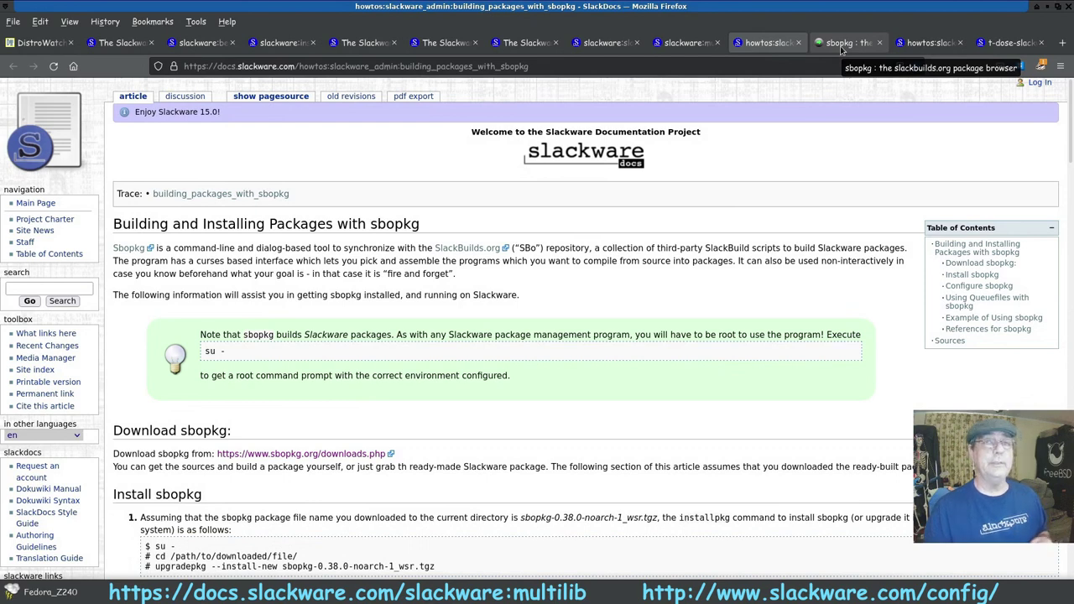
# Browse sbopkg.org's 0.38.2 downloads page, then bring up the 'Upgrading Slackware to a New Release' howto
pyautogui.click(841, 43)
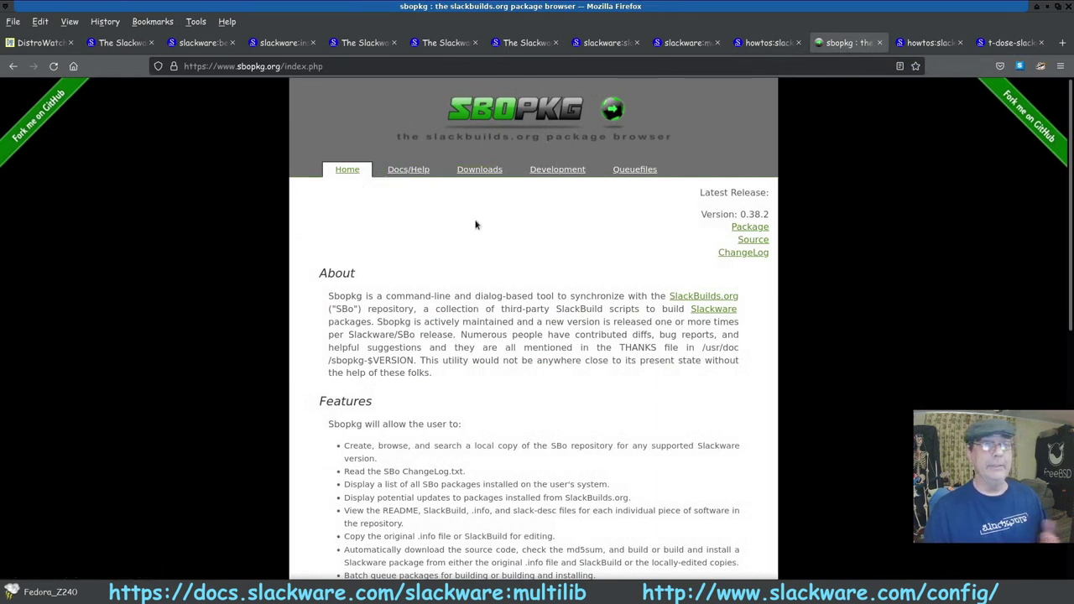
pyautogui.click(480, 172)
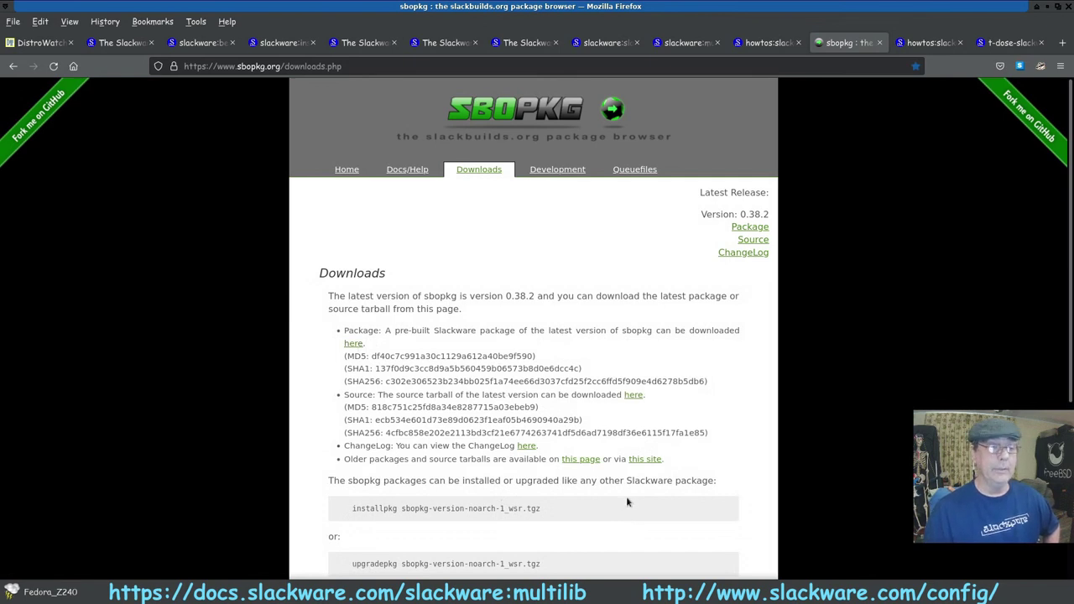
pyautogui.scroll(-3, 625, 495)
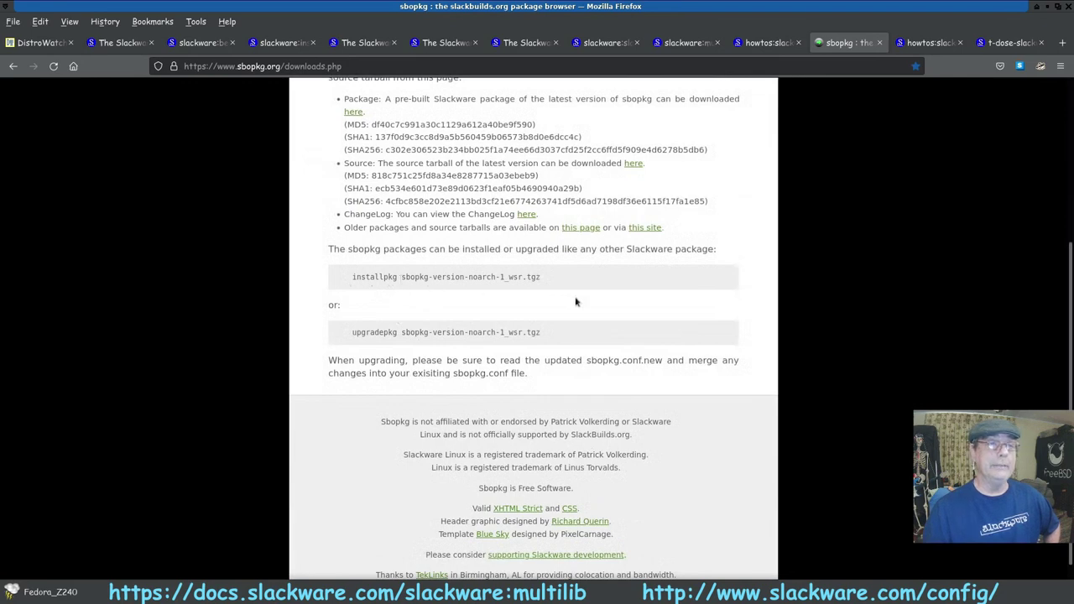
pyautogui.click(937, 46)
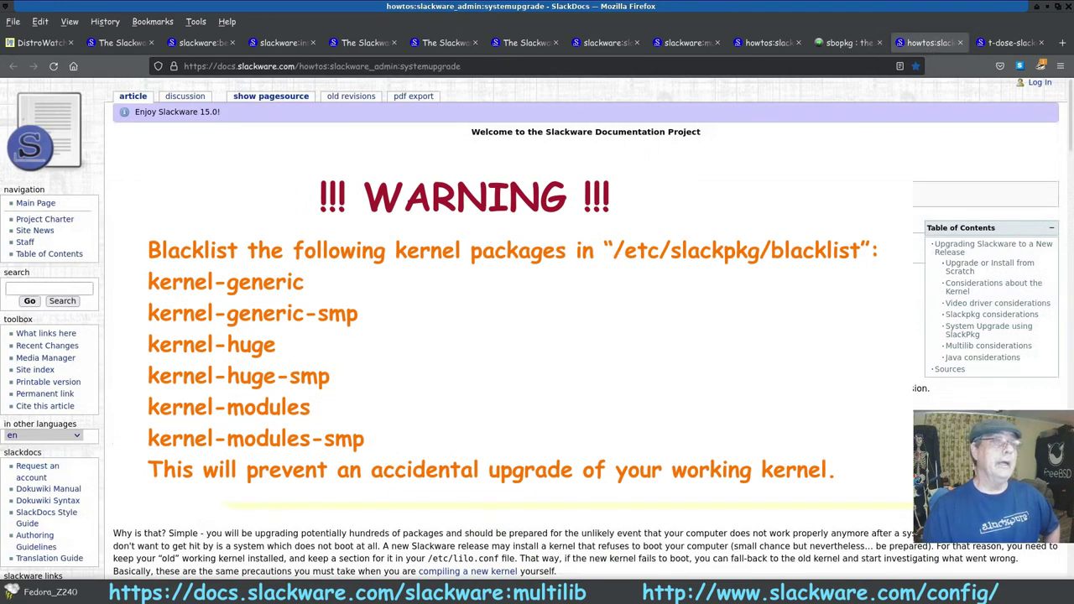
# Skim the Slackware system upgrade howto, then switch to the t-dose-slackware.pdf history presentation
pyautogui.scroll(-10, 440, 203)
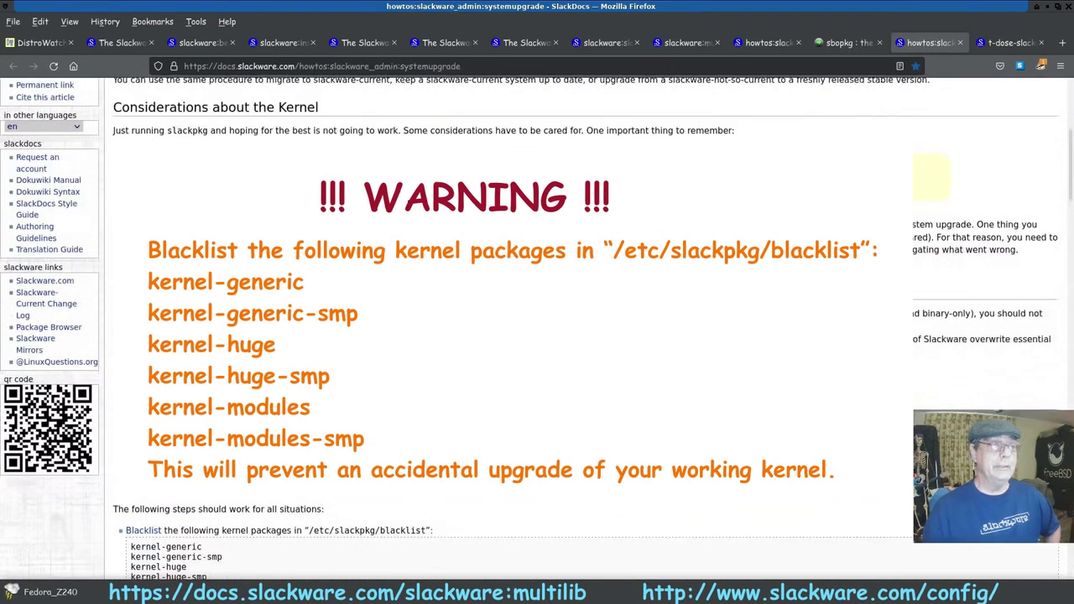
pyautogui.scroll(10, 439, 203)
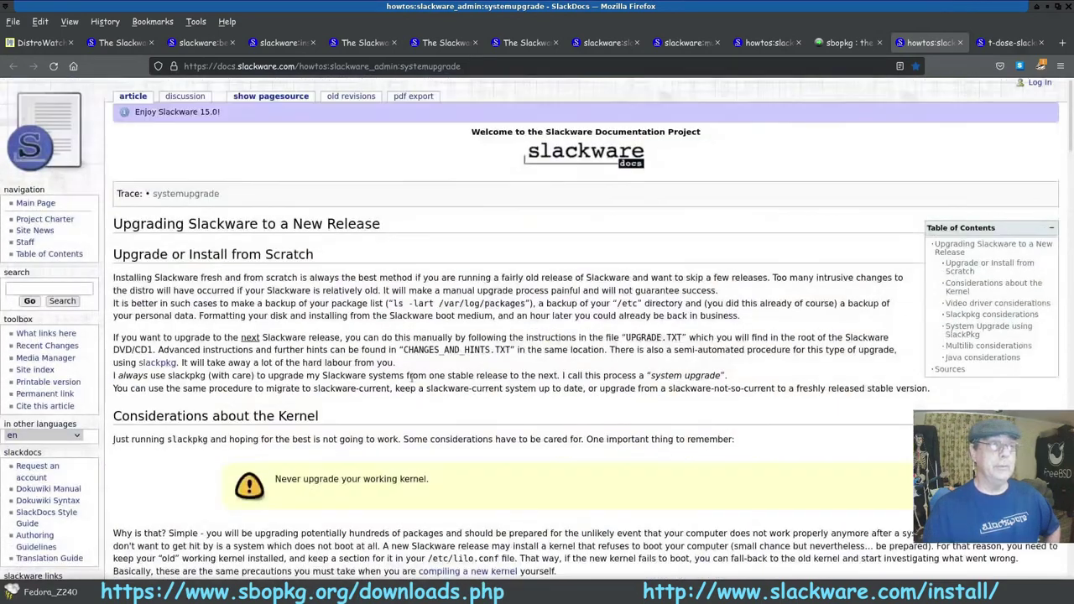
pyautogui.scroll(-5, 467, 485)
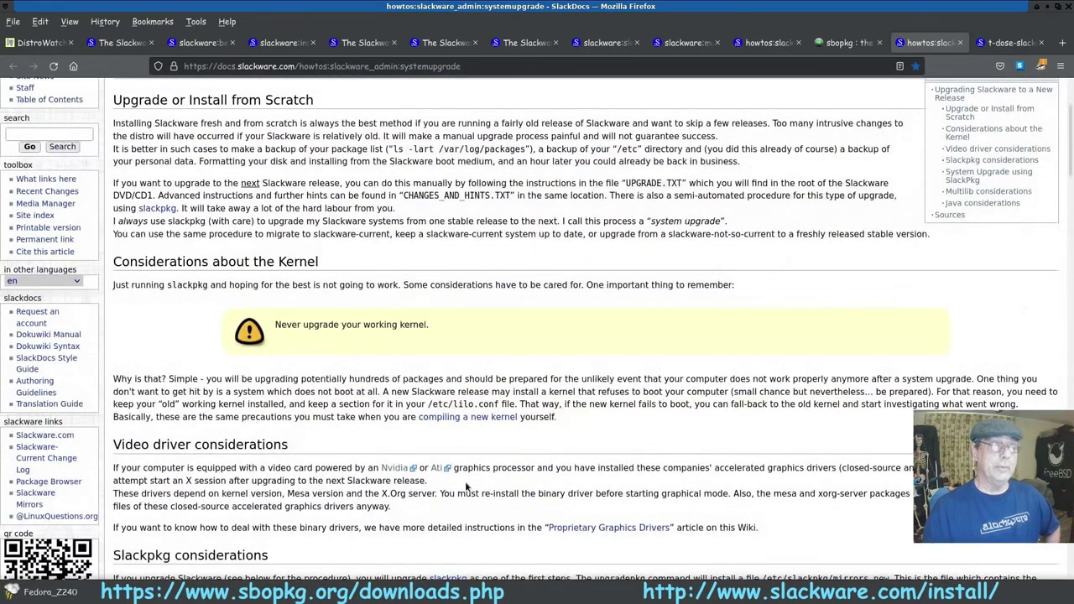
pyautogui.scroll(-3, 467, 486)
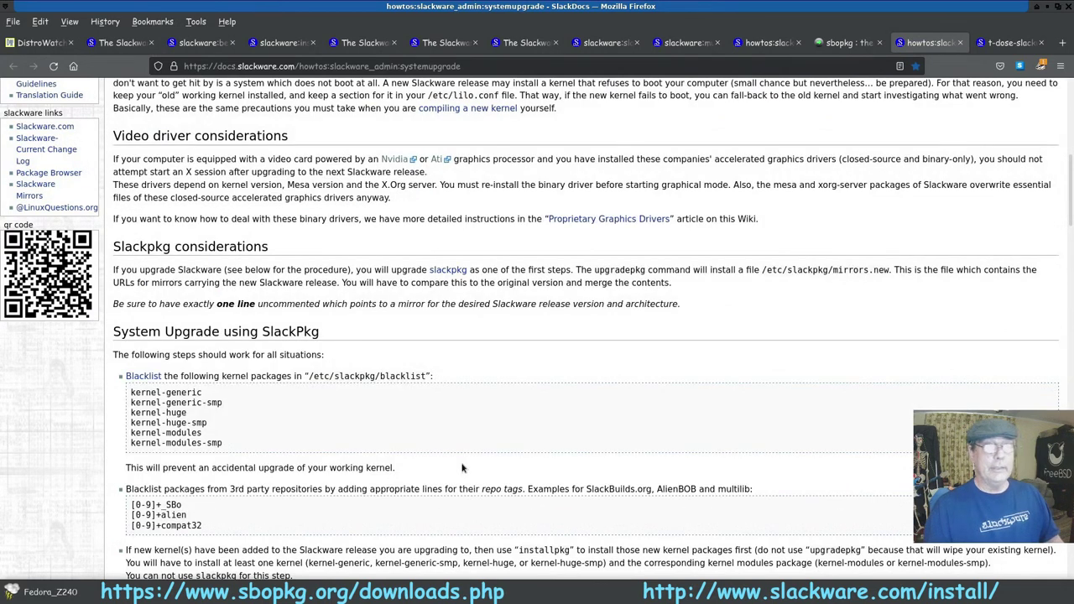
pyautogui.scroll(-2, 461, 467)
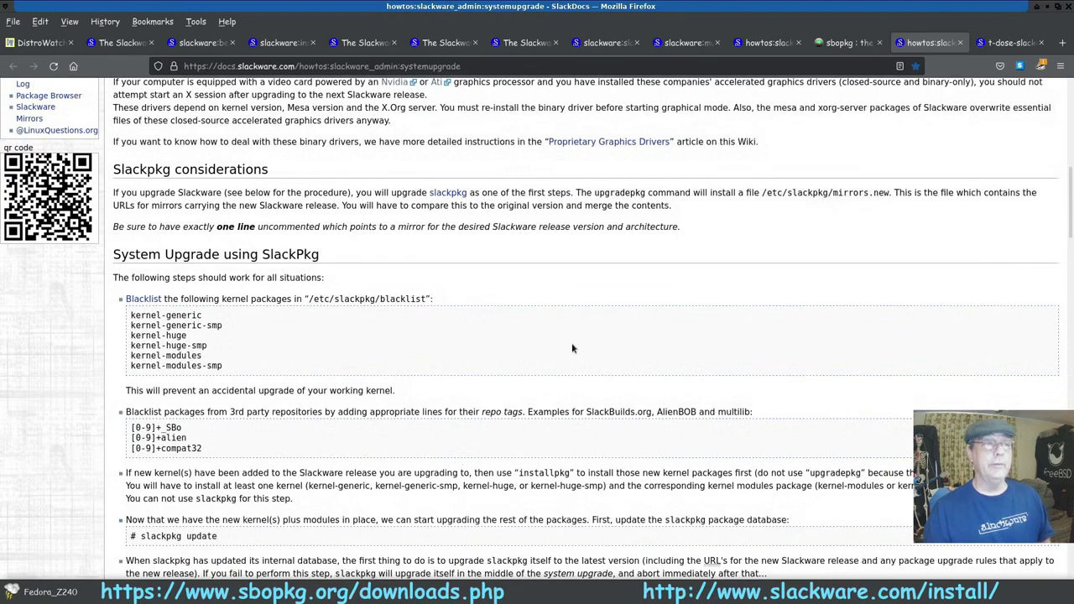
pyautogui.scroll(10, 572, 344)
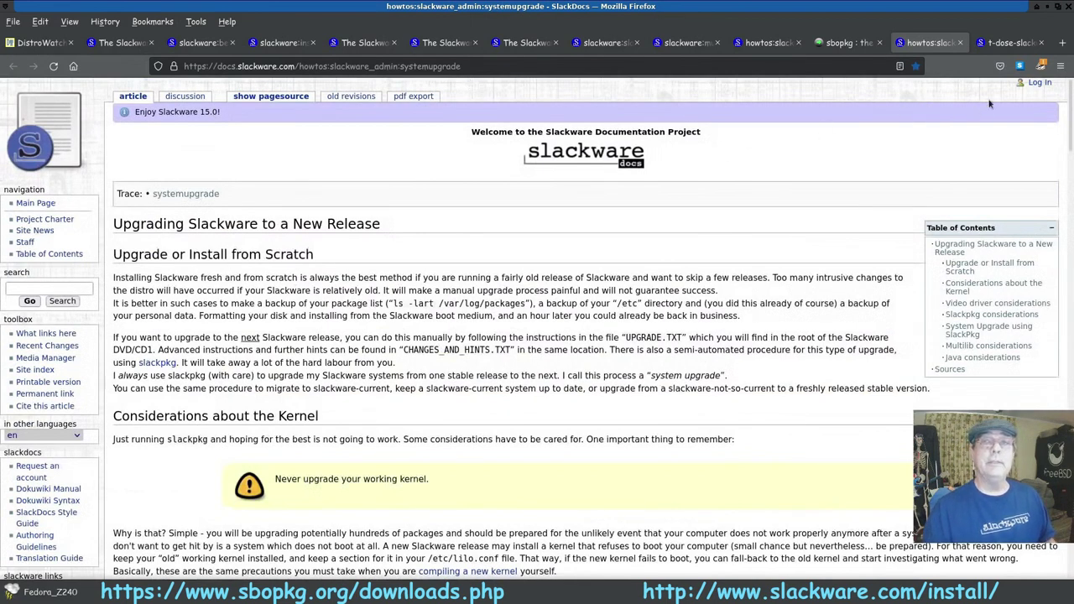
pyautogui.click(1013, 43)
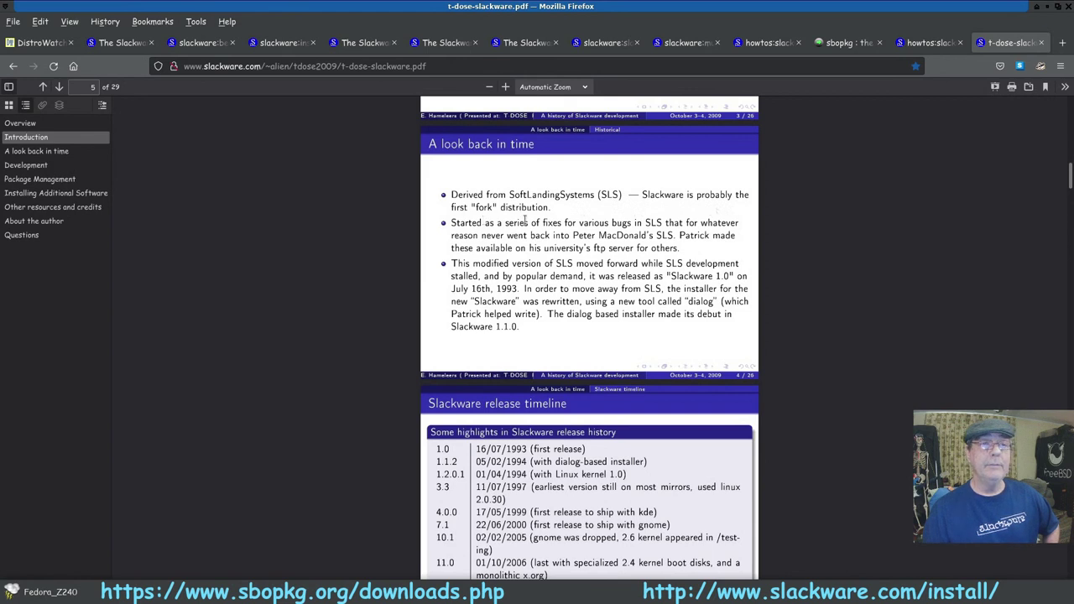
# Highlight the Slackware 1.0 date July 16th, 1993, return to the title slide, and minimize Firefox
pyautogui.moveTo(453, 292)
pyautogui.mouseDown()
pyautogui.moveTo(482, 288)
pyautogui.moveTo(451, 288)
pyautogui.mouseUp()
pyautogui.click(482, 288)
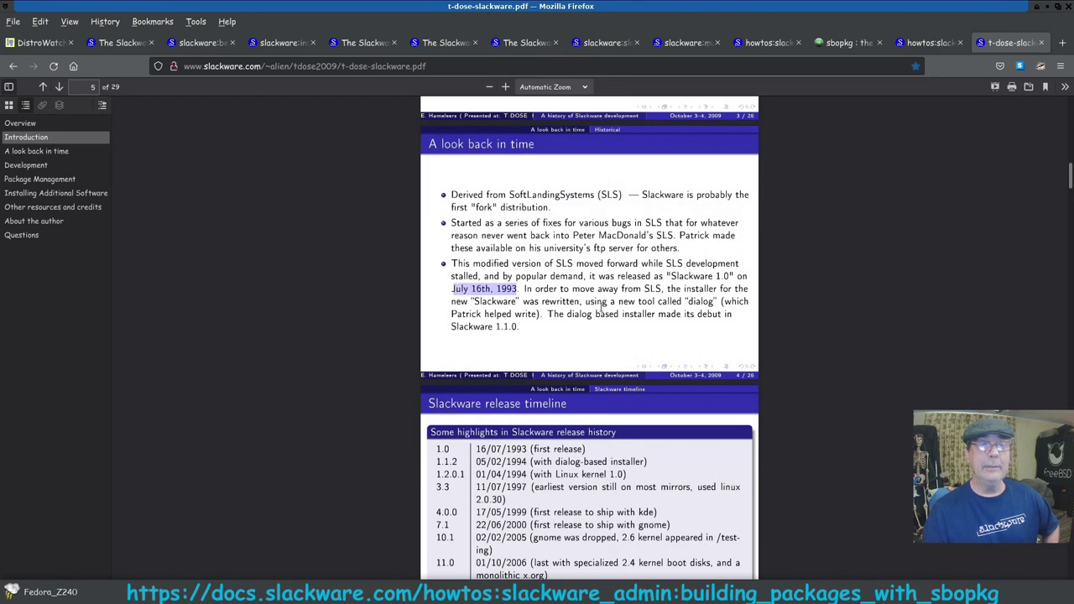
pyautogui.scroll(-3, 558, 324)
pyautogui.scroll(-2, 558, 325)
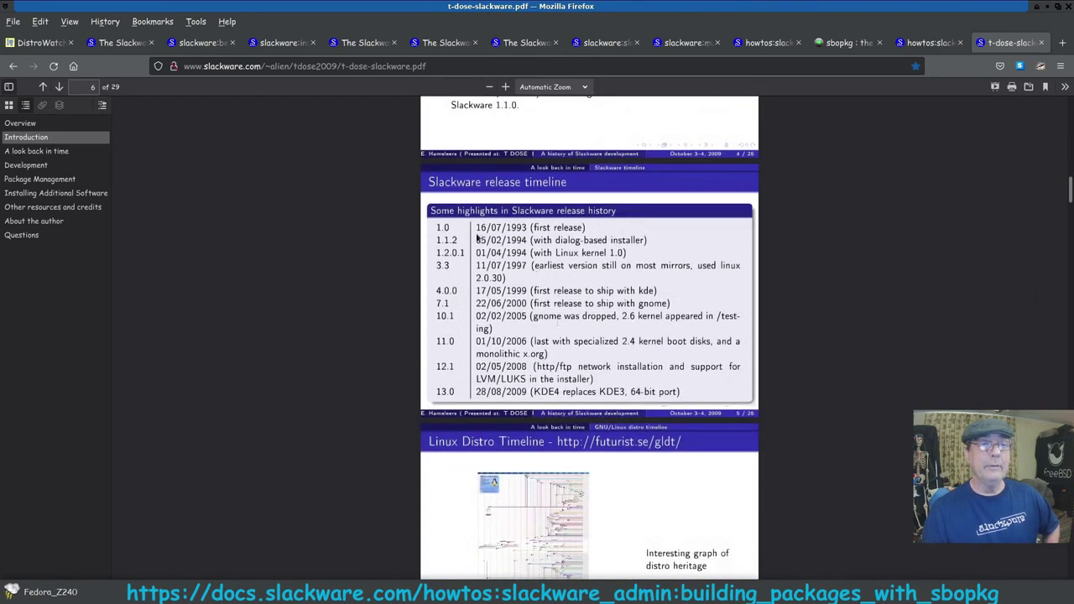
pyautogui.moveTo(480, 228); pyautogui.dragTo(526, 228)
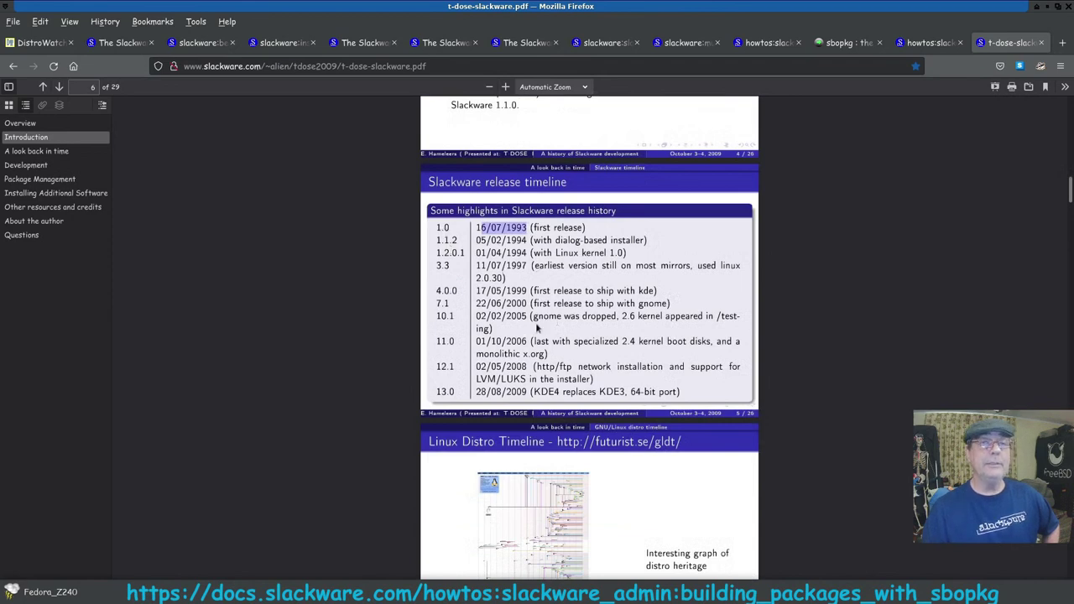
pyautogui.press('Home')
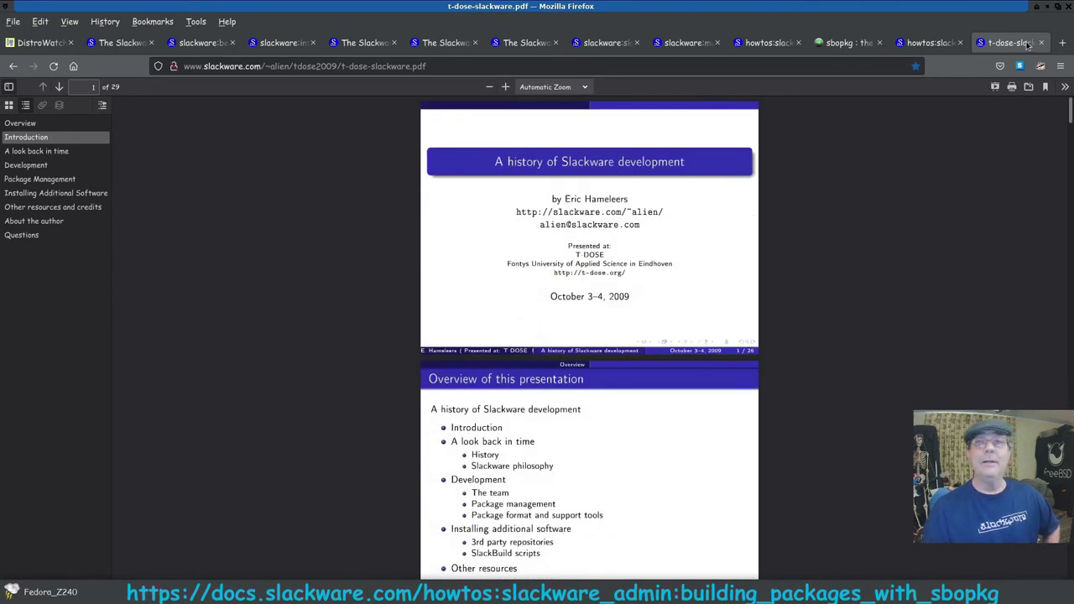
pyautogui.click(1048, 10)
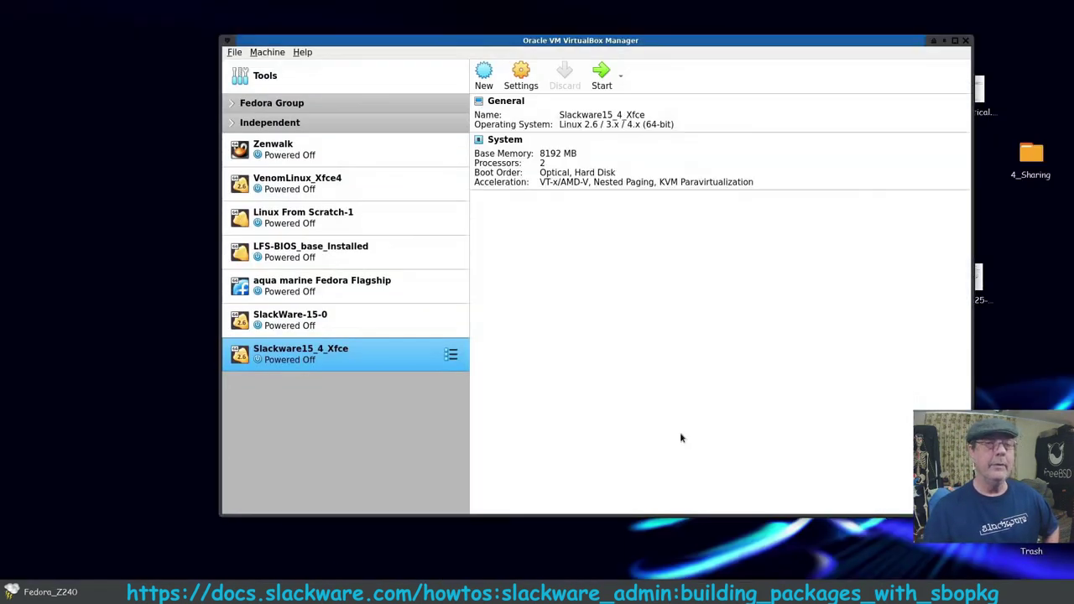
# Start the Slackware15_4_Xfce virtual machine and minimize the VirtualBox Manager window
pyautogui.moveTo(537, 41); pyautogui.dragTo(536, 12)
pyautogui.click(315, 297)
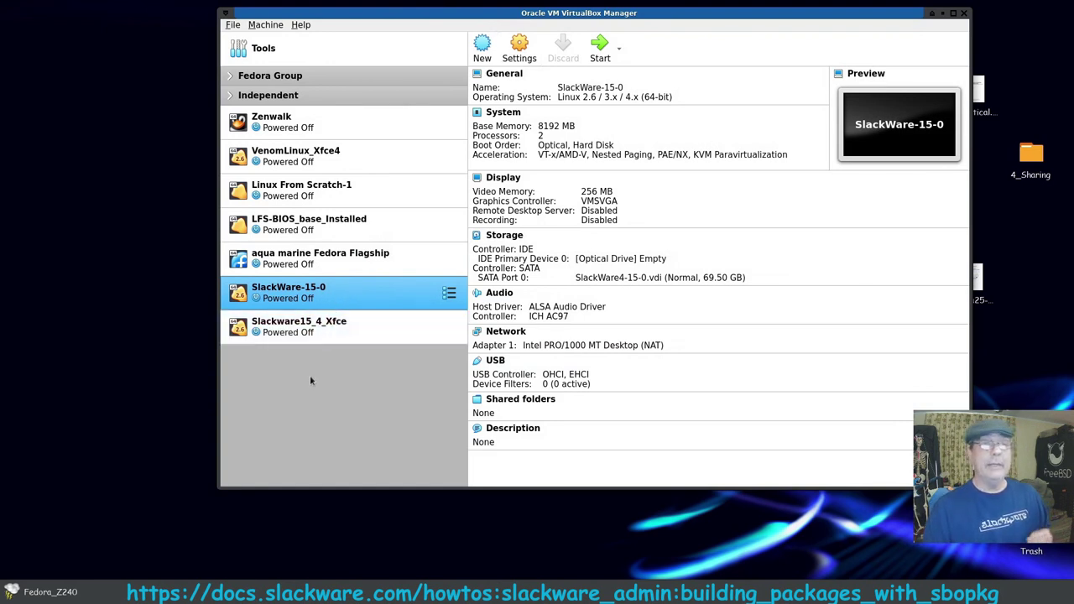
pyautogui.click(326, 333)
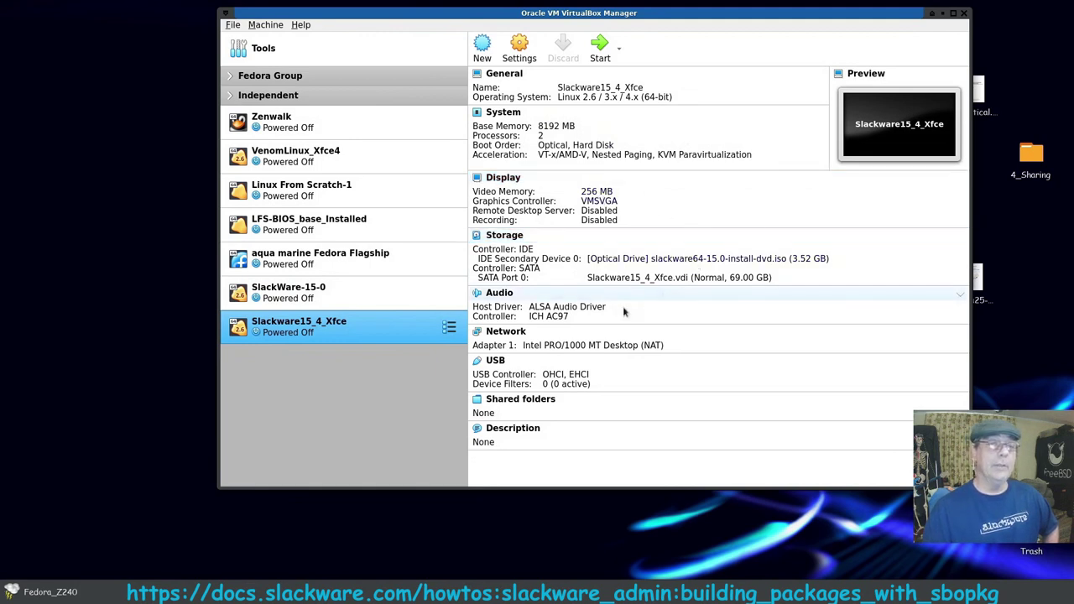
pyautogui.click(599, 49)
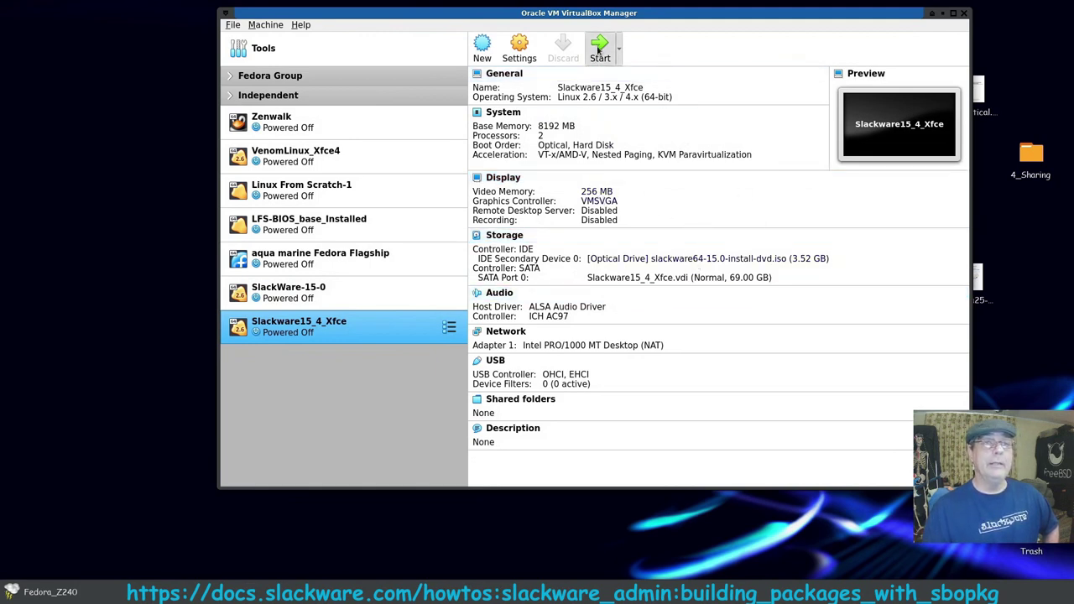
pyautogui.click(945, 15)
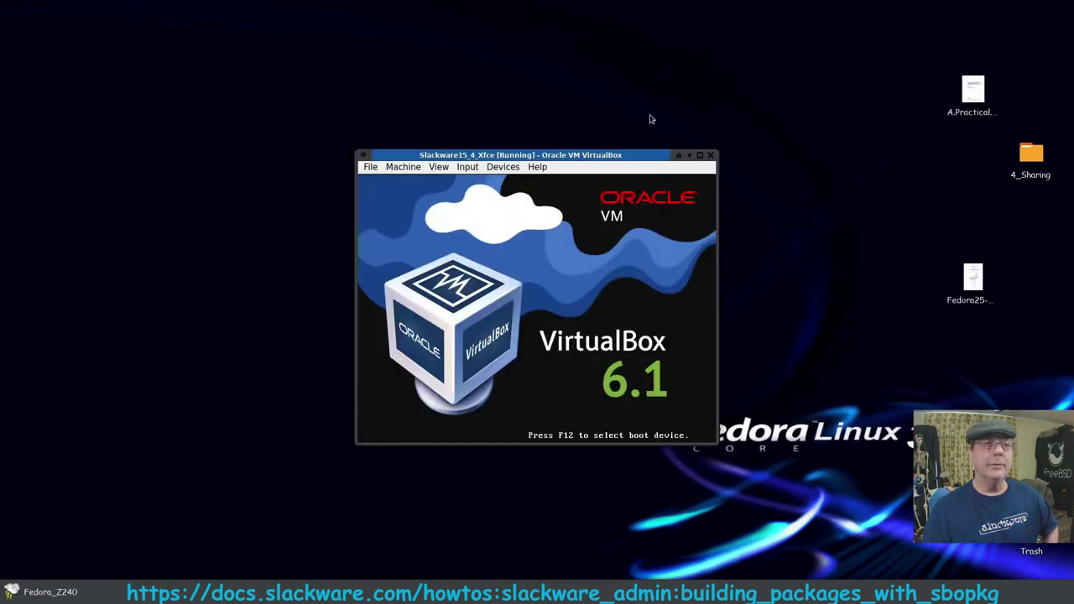
# Enlarge and position the VM window, boot the huge.s kernel, and keep the US keyboard map
pyautogui.moveTo(619, 155); pyautogui.dragTo(464, 99)
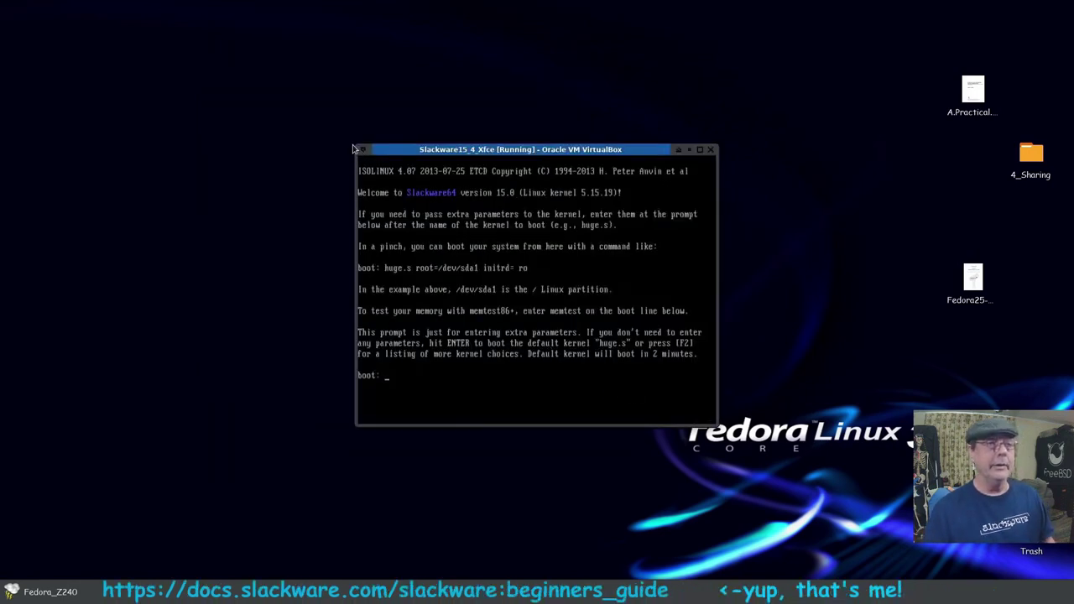
pyautogui.moveTo(356, 146); pyautogui.dragTo(144, 31)
pyautogui.moveTo(661, 32); pyautogui.dragTo(803, 62)
pyautogui.moveTo(645, 73); pyautogui.dragTo(643, 51)
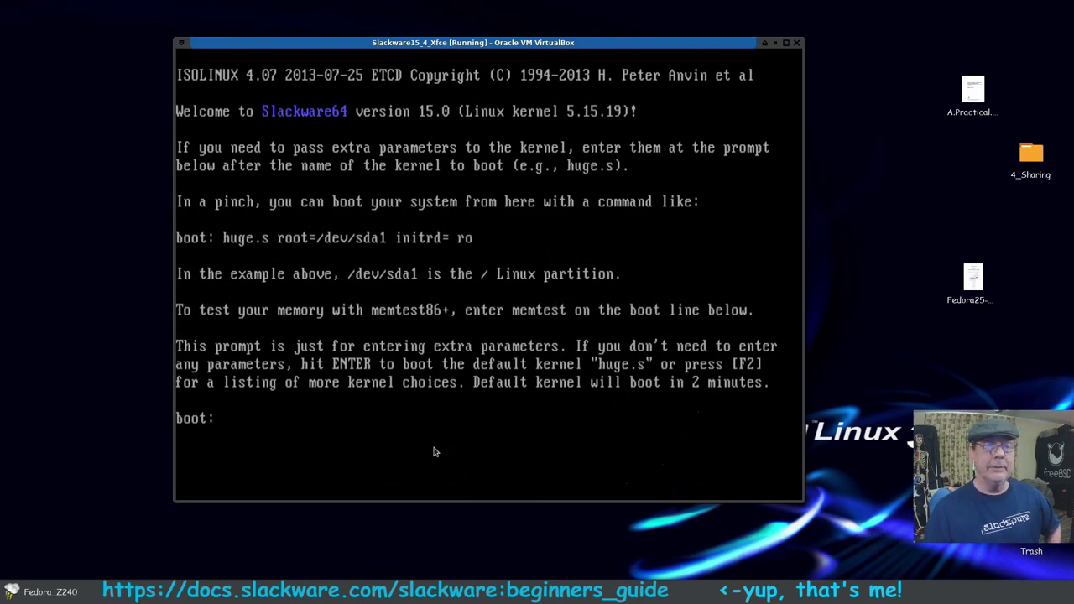
pyautogui.press('Return')
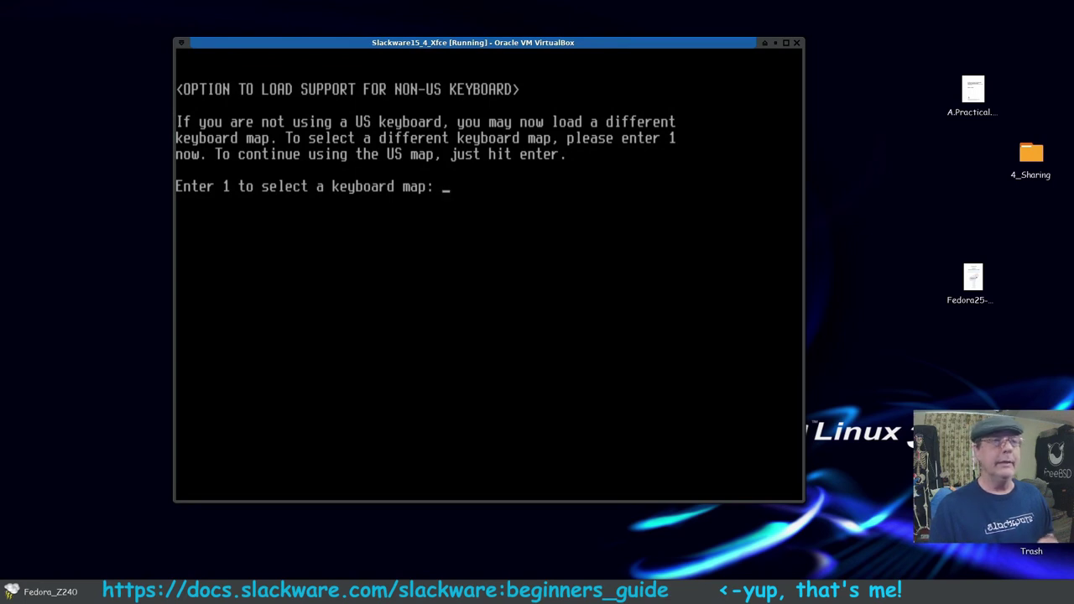
pyautogui.press('Return')
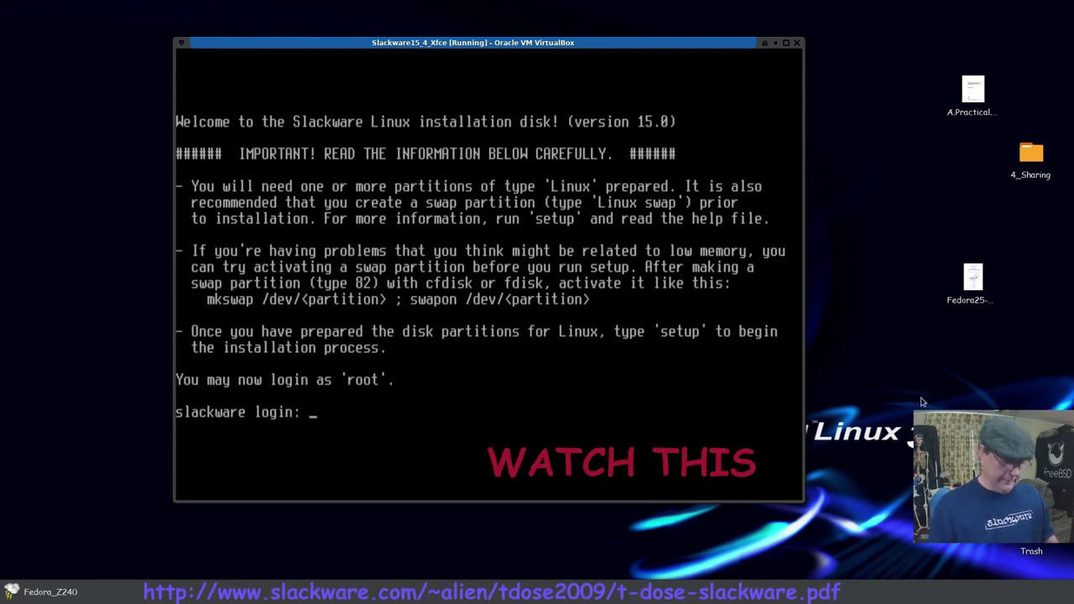
# Log in as root, run lsblk to see the single 69G sda disk, then clear the screen
pyautogui.write('lsblk')
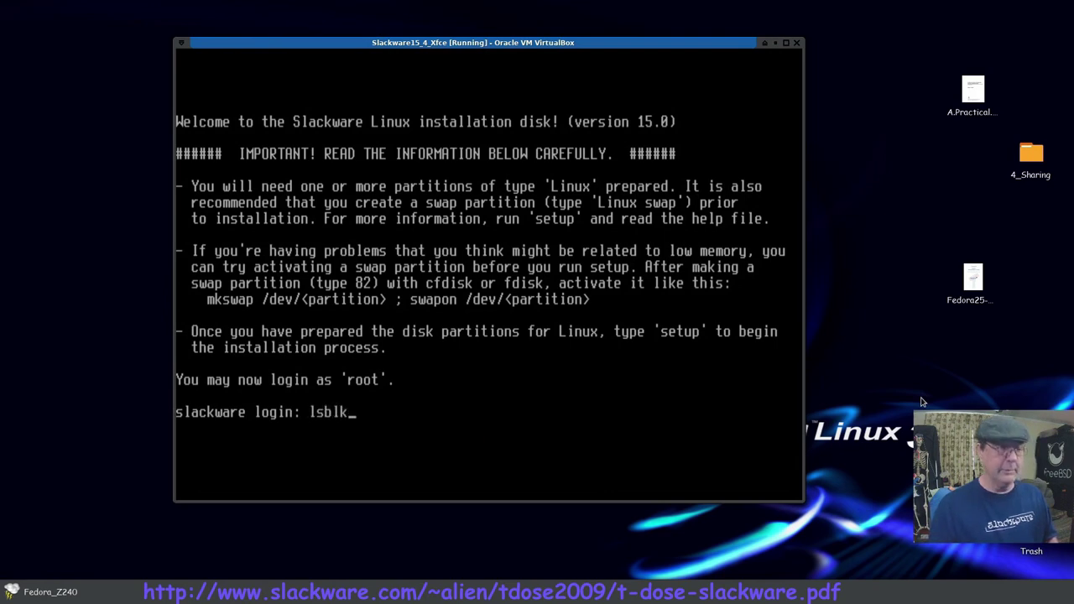
pyautogui.press('Return')
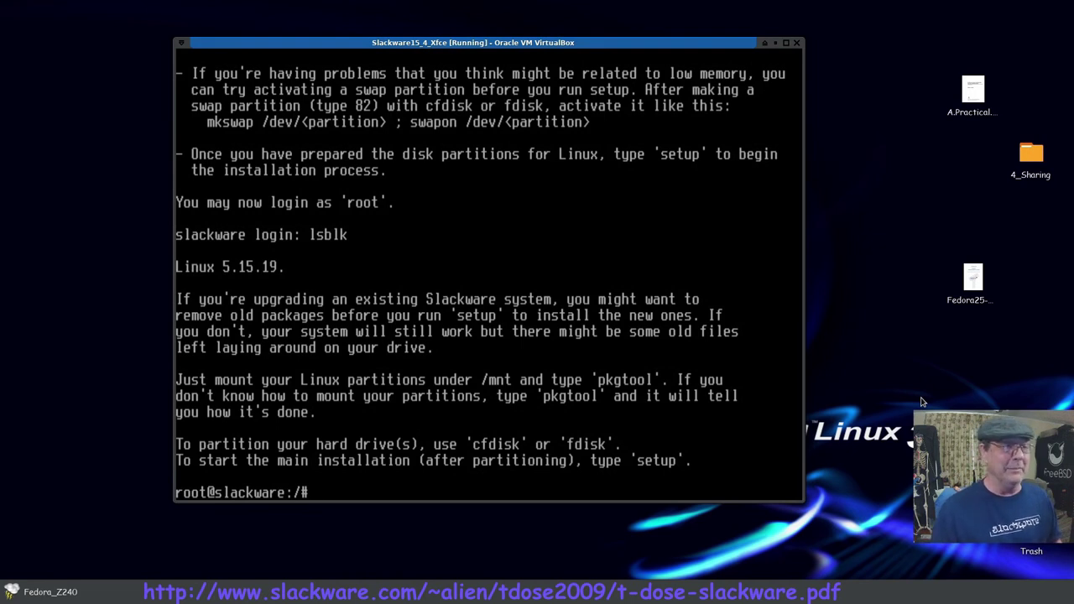
pyautogui.write('lsblk')
pyautogui.press('Return')
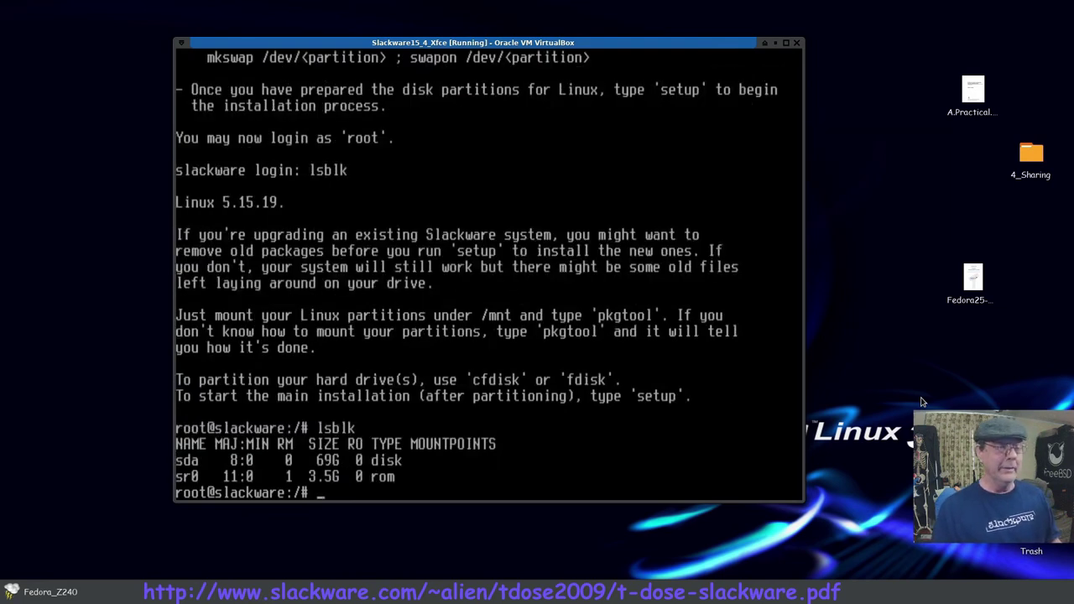
pyautogui.hotkey('ctrl', 'l')
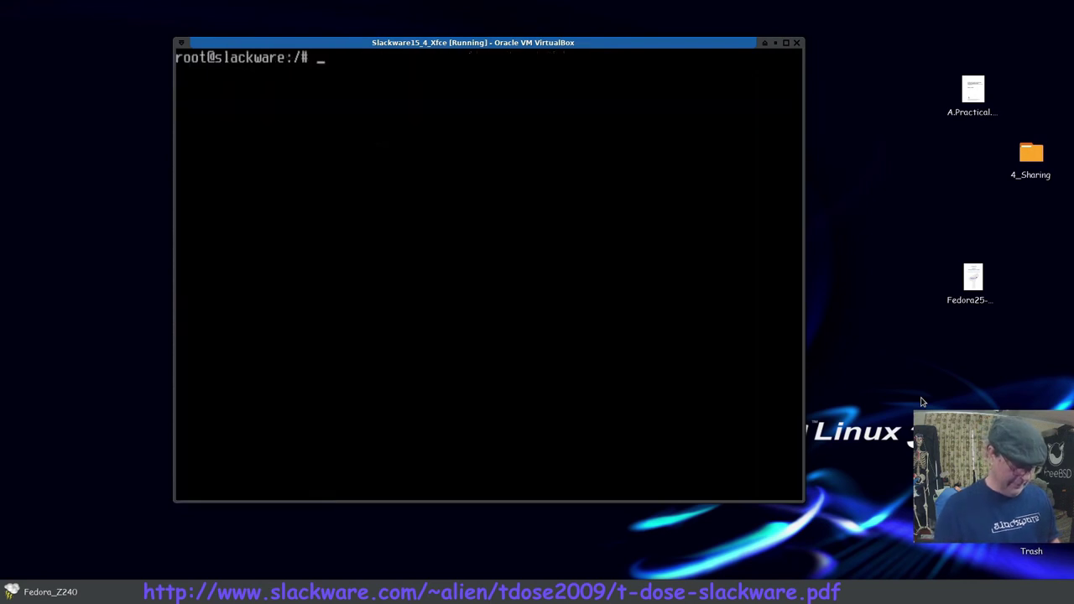
# Open cfdisk on /dev/sda with a dos label and create an 8G primary sda1 of type Linux swap
pyautogui.write('c')
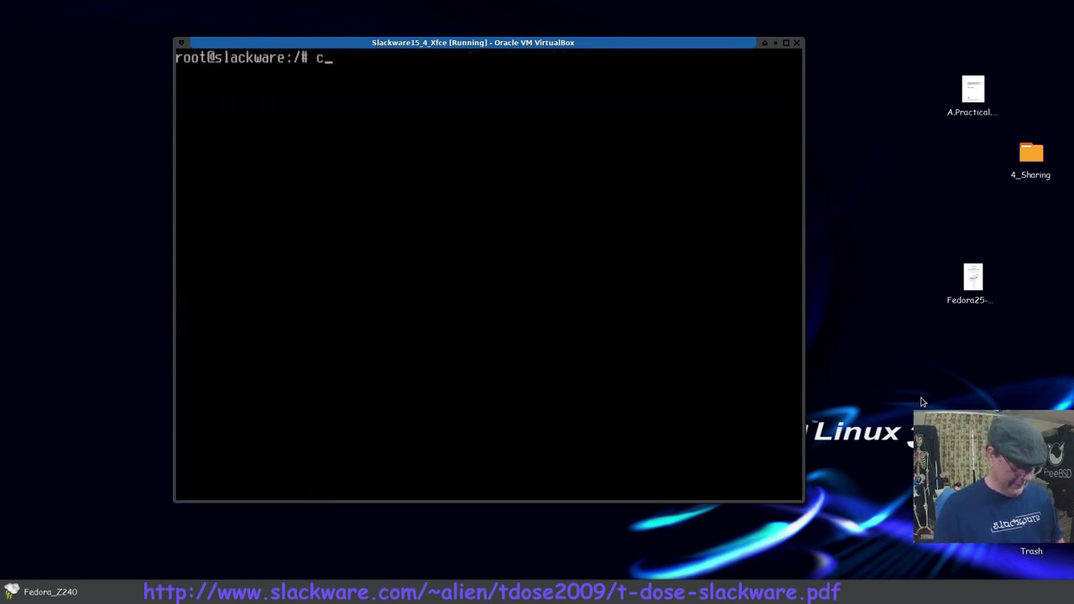
pyautogui.write('fdisk')
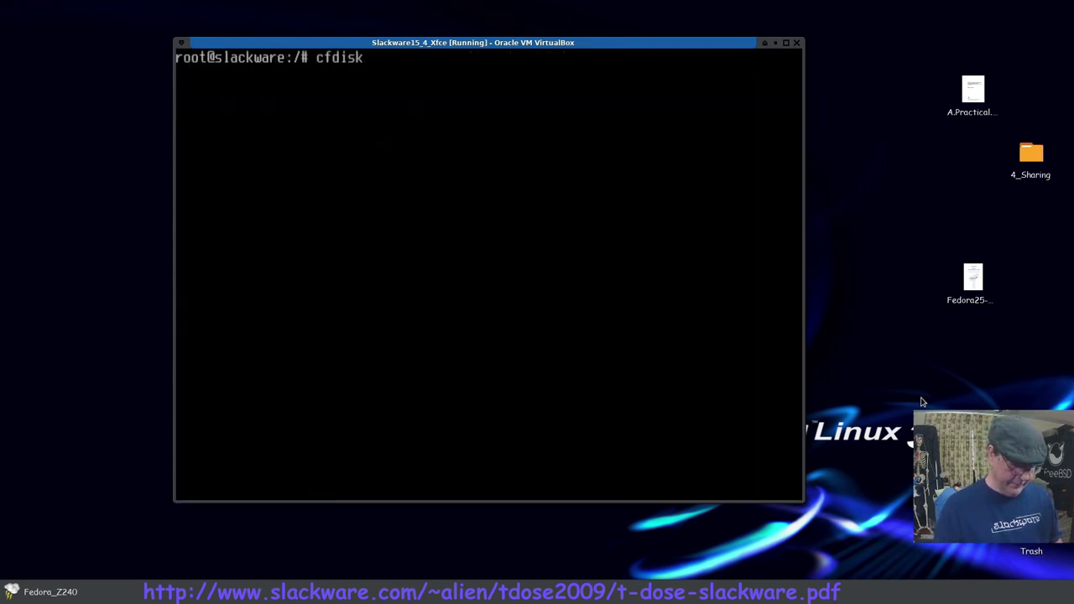
pyautogui.write(' -z /dev/sda')
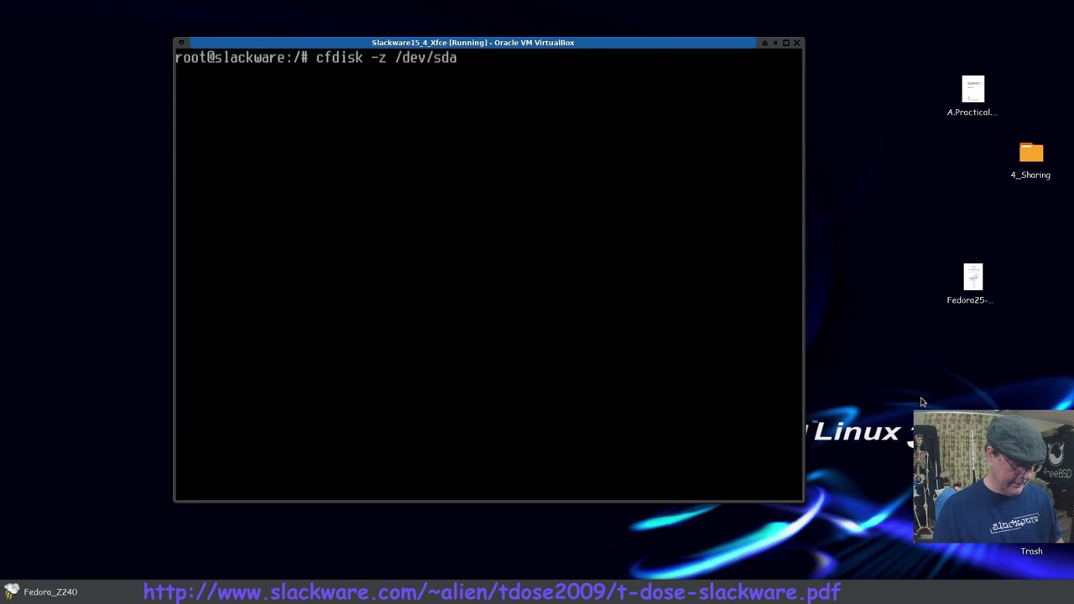
pyautogui.press('Return')
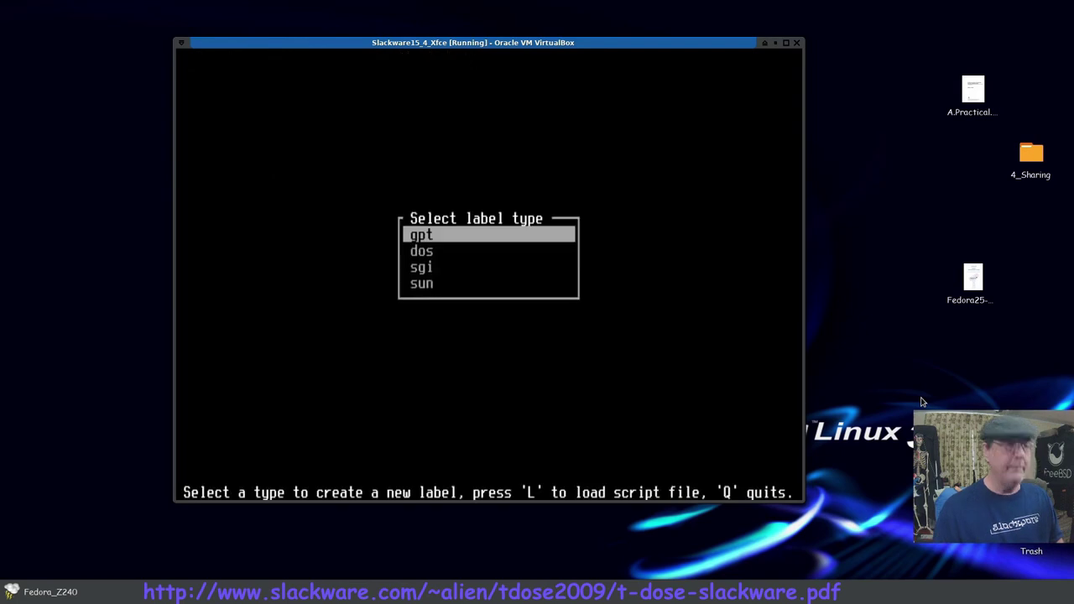
pyautogui.press('Down')
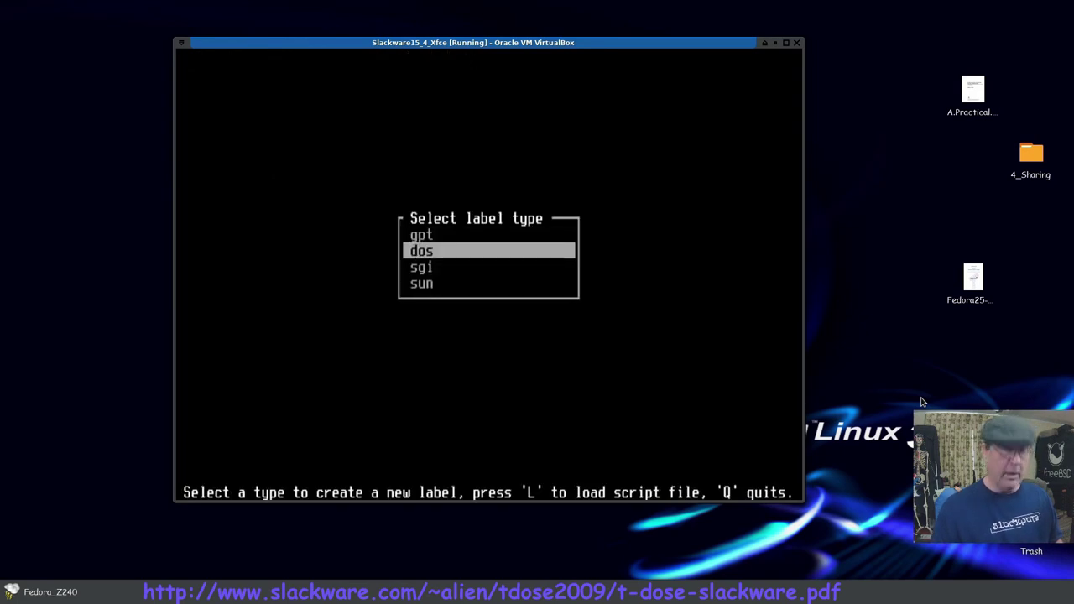
pyautogui.press('Return')
pyautogui.press('Return')
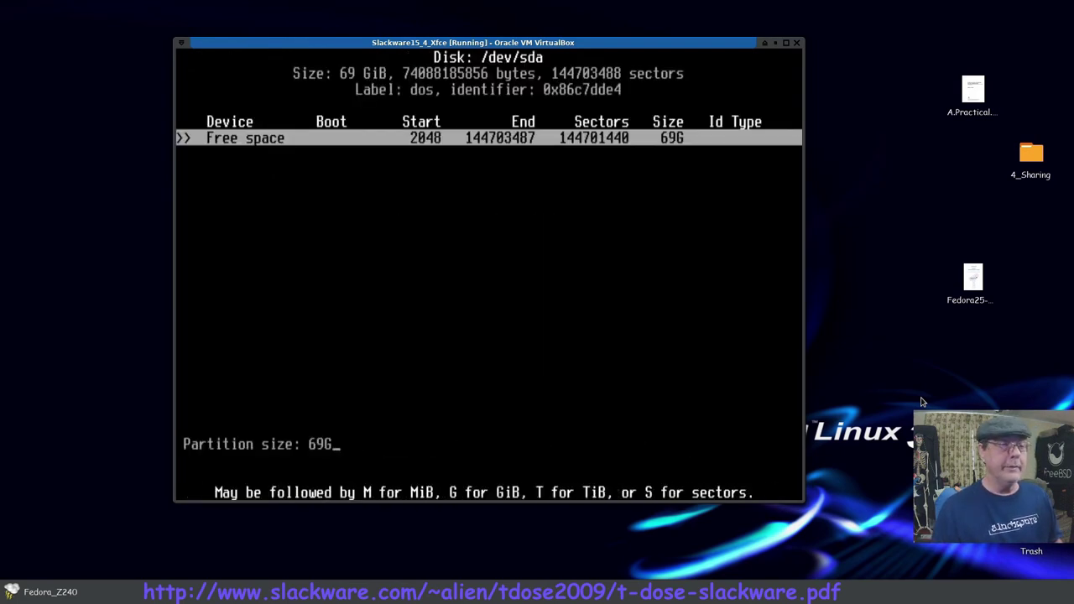
pyautogui.press('BackSpace')
pyautogui.press('BackSpace')
pyautogui.press('BackSpace')
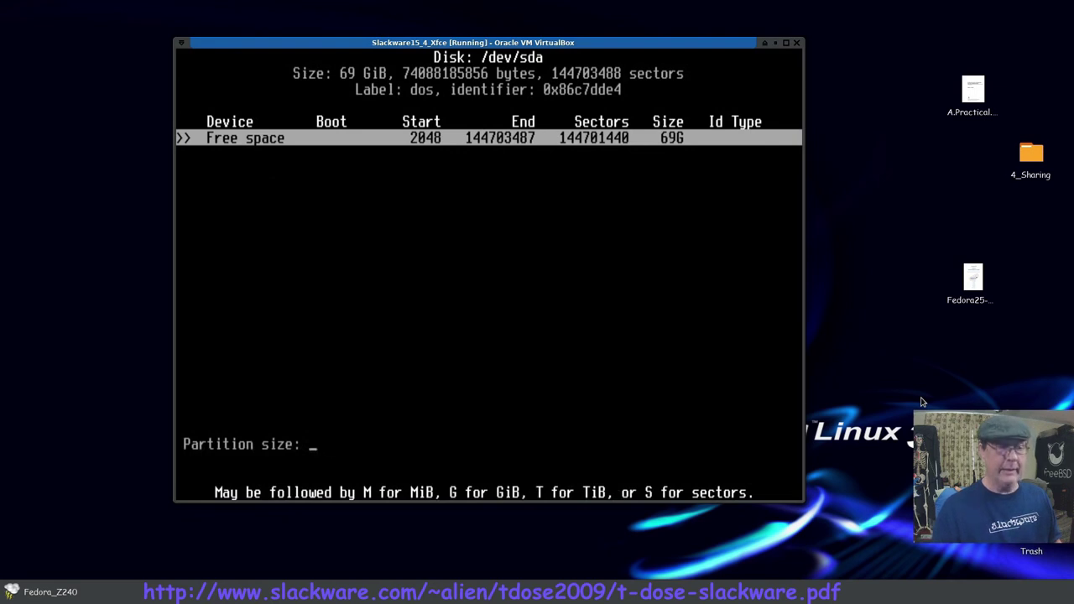
pyautogui.write('8G')
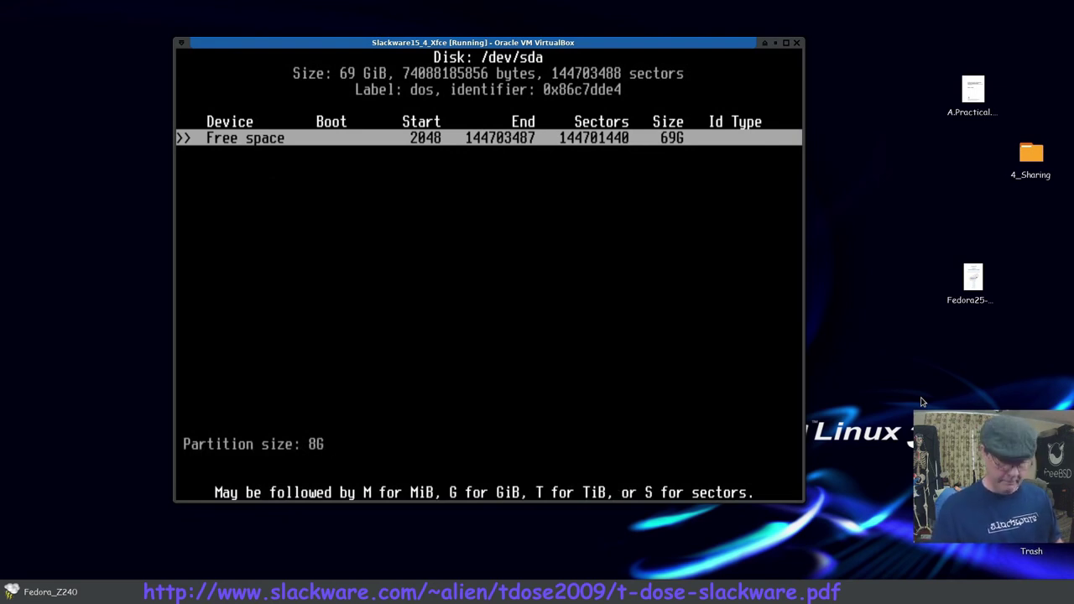
pyautogui.press('Return')
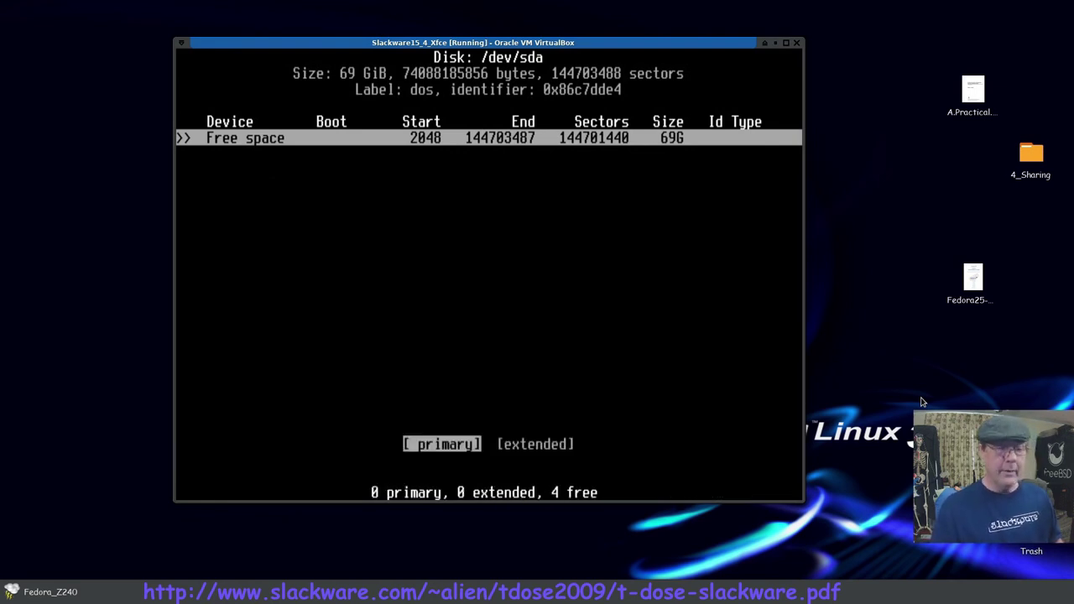
pyautogui.press('Return')
pyautogui.press('Right')
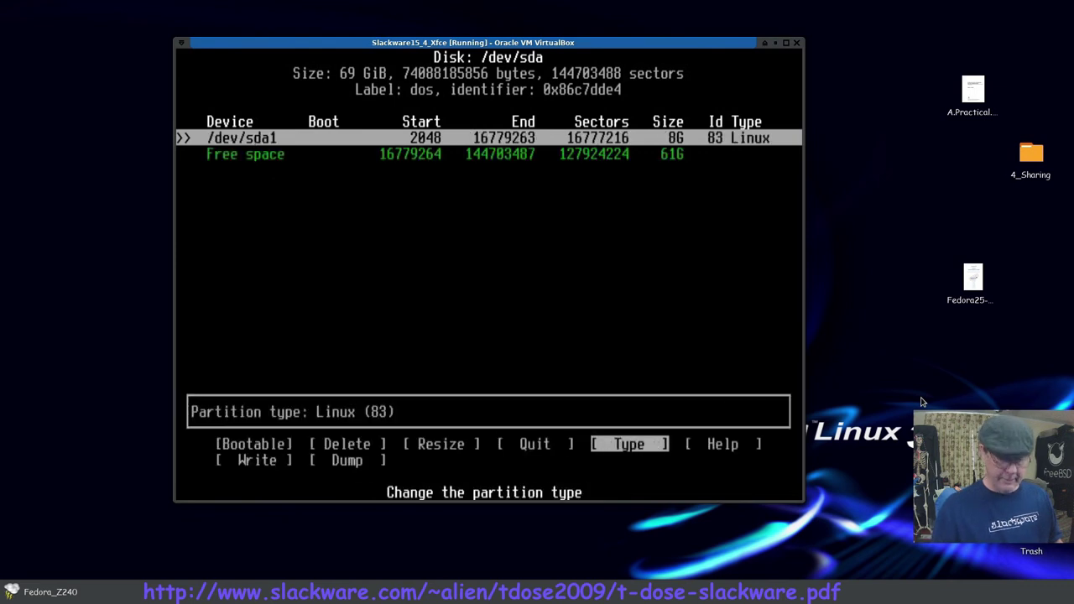
pyautogui.press('Return')
pyautogui.press('Up')
pyautogui.press('Return')
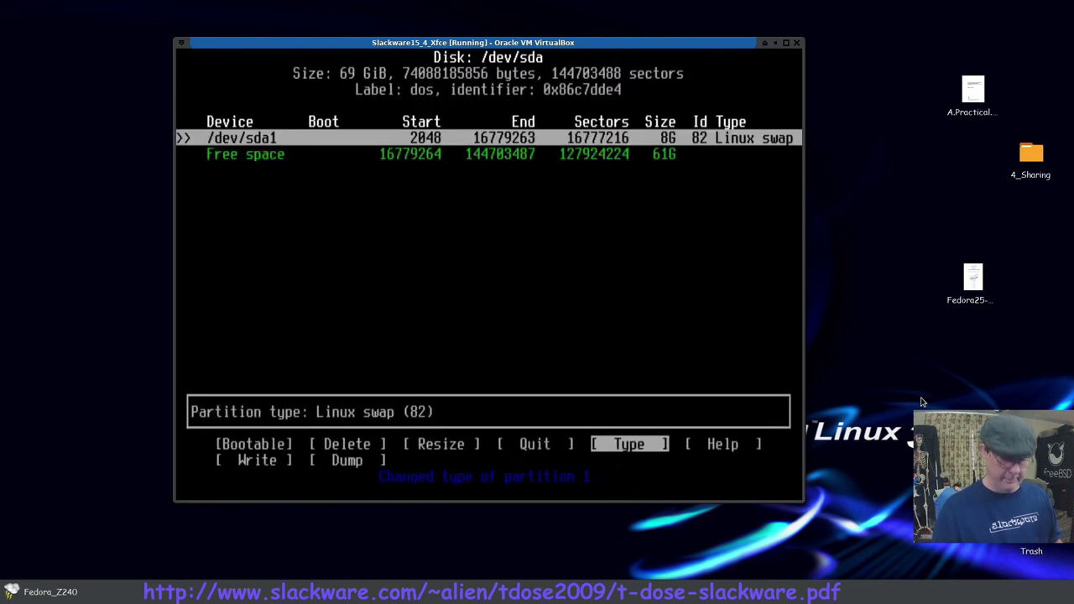
# Create a 32G sda2 partition and mark it bootable
pyautogui.press('Down')
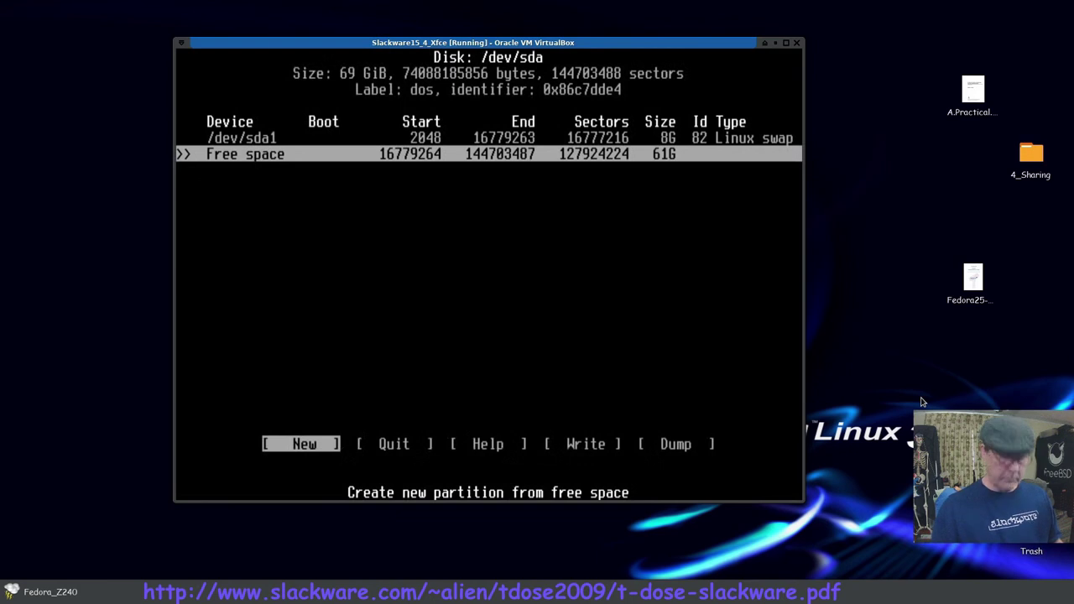
pyautogui.press('Return')
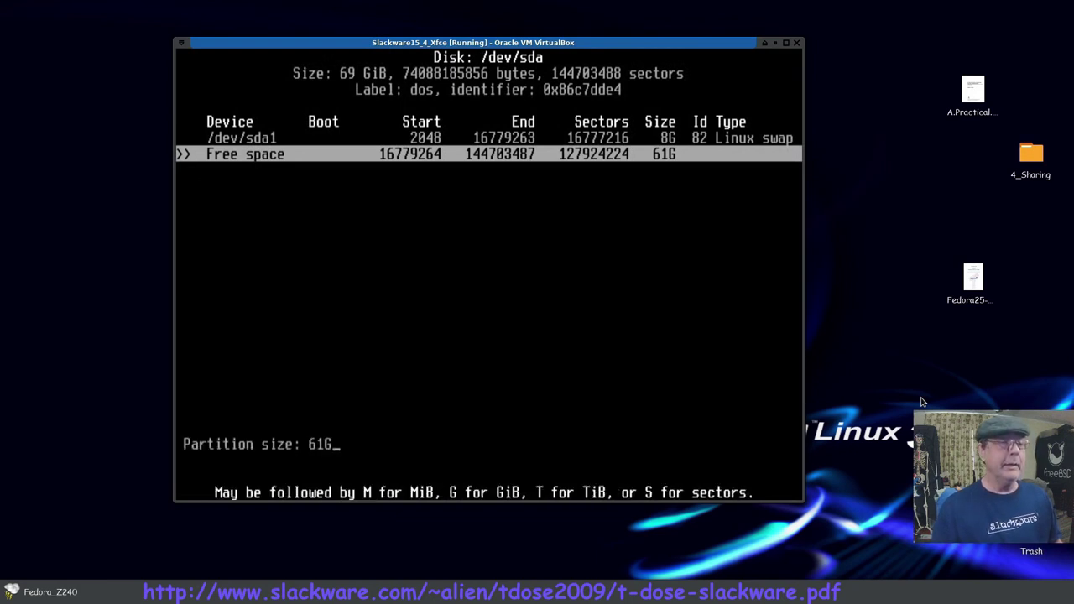
pyautogui.press('BackSpace')
pyautogui.press('BackSpace')
pyautogui.press('BackSpace')
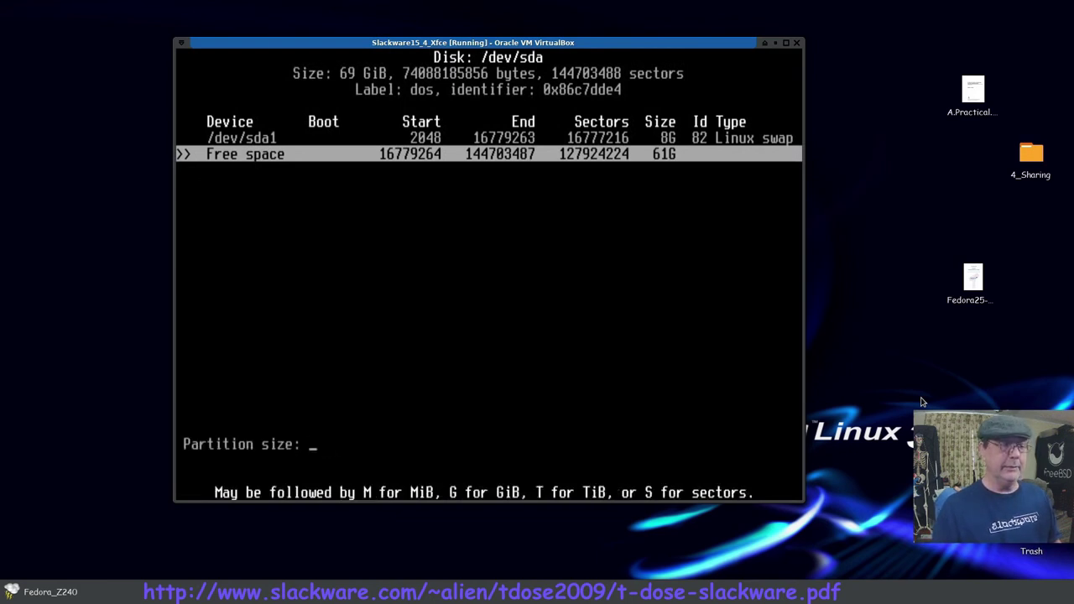
pyautogui.write('3')
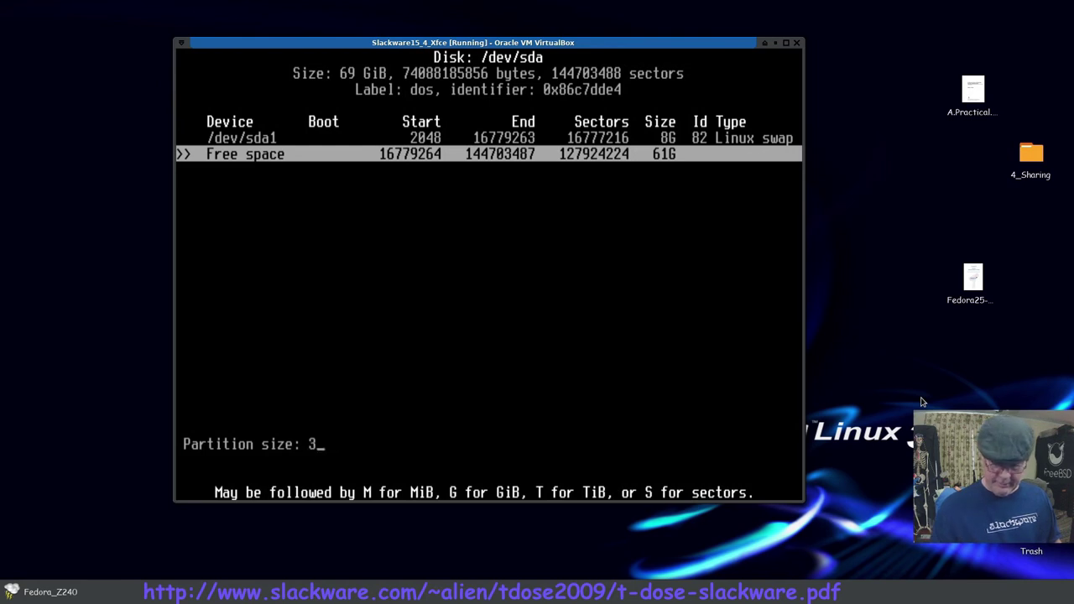
pyautogui.write('2G')
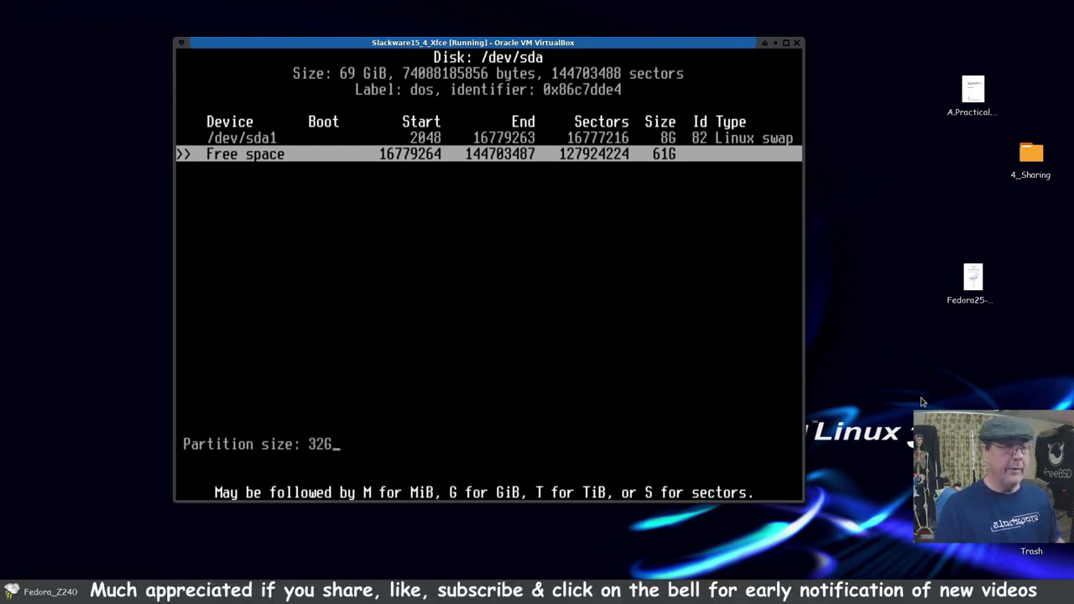
pyautogui.press('Return')
pyautogui.press('Return')
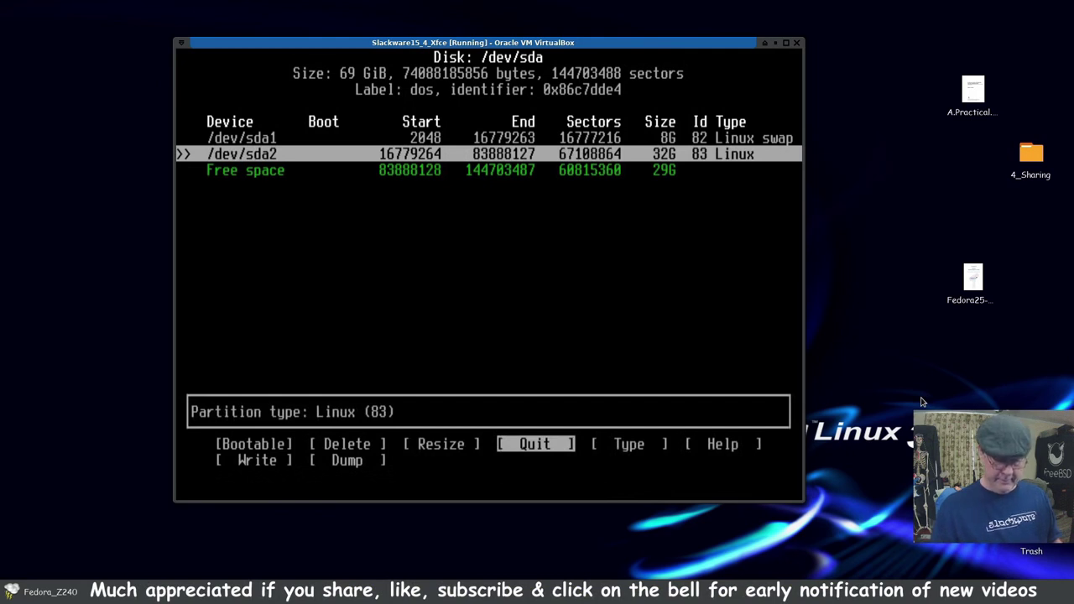
pyautogui.press('Left')
pyautogui.press('Left')
pyautogui.press('Left')
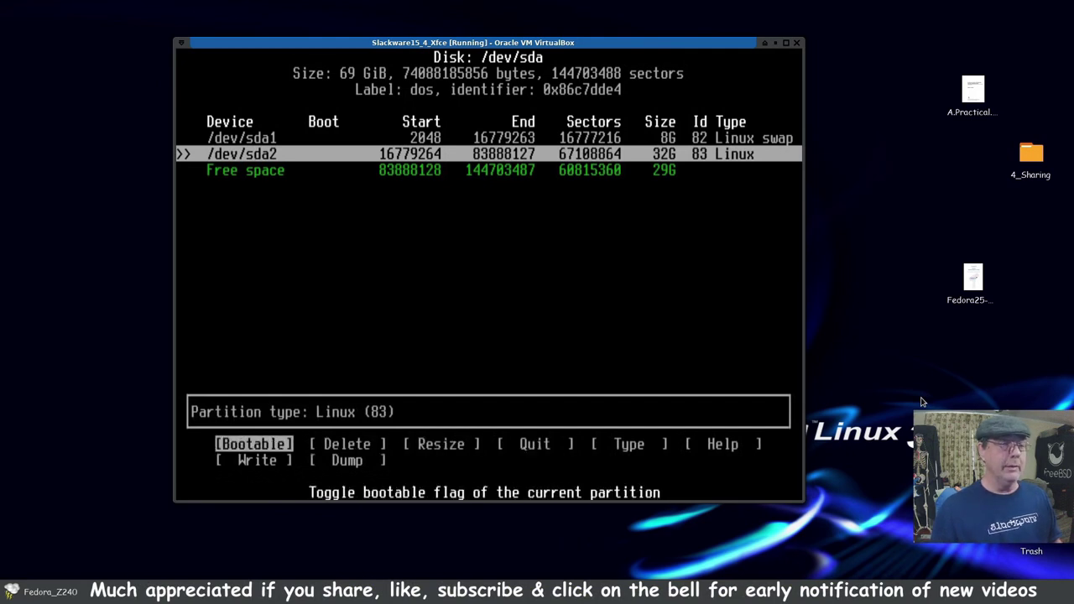
pyautogui.press('Return')
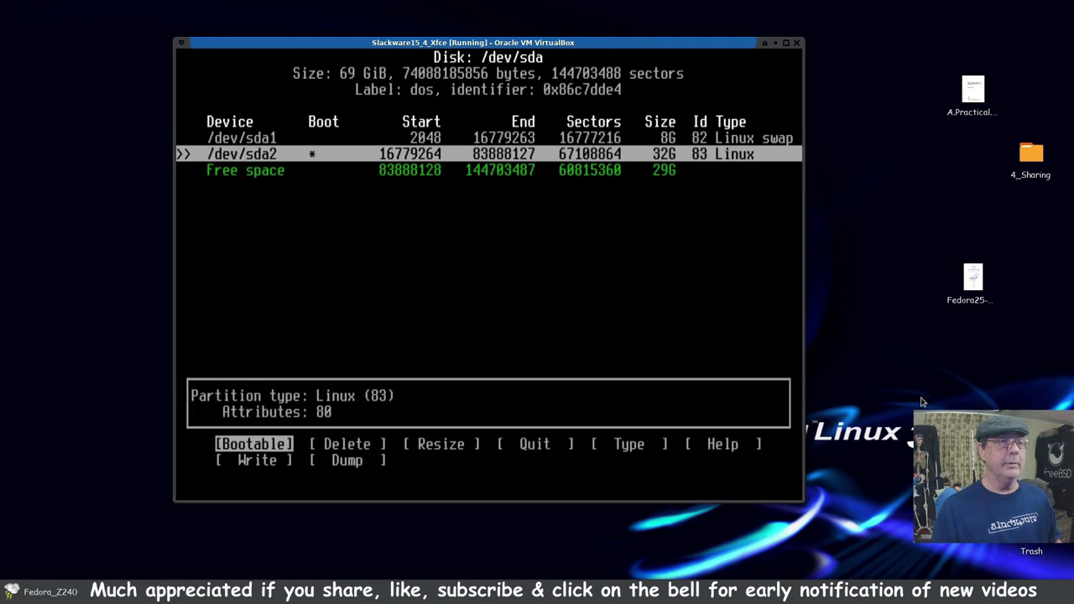
# Create sda3 from the remaining 29G of free space
pyautogui.press('Down')
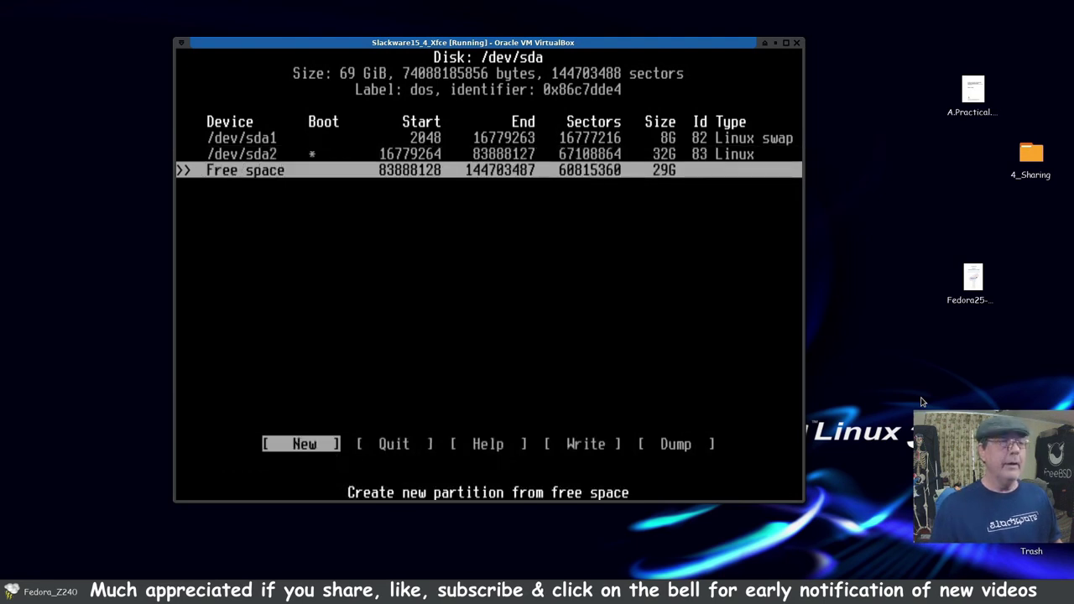
pyautogui.press('Return')
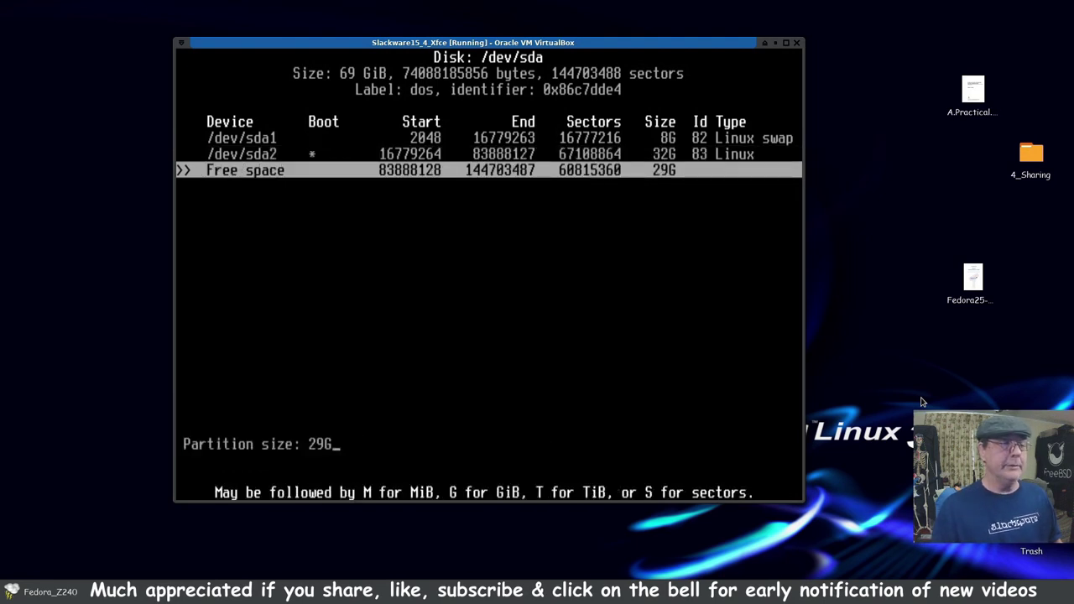
pyautogui.press('Return')
pyautogui.press('Return')
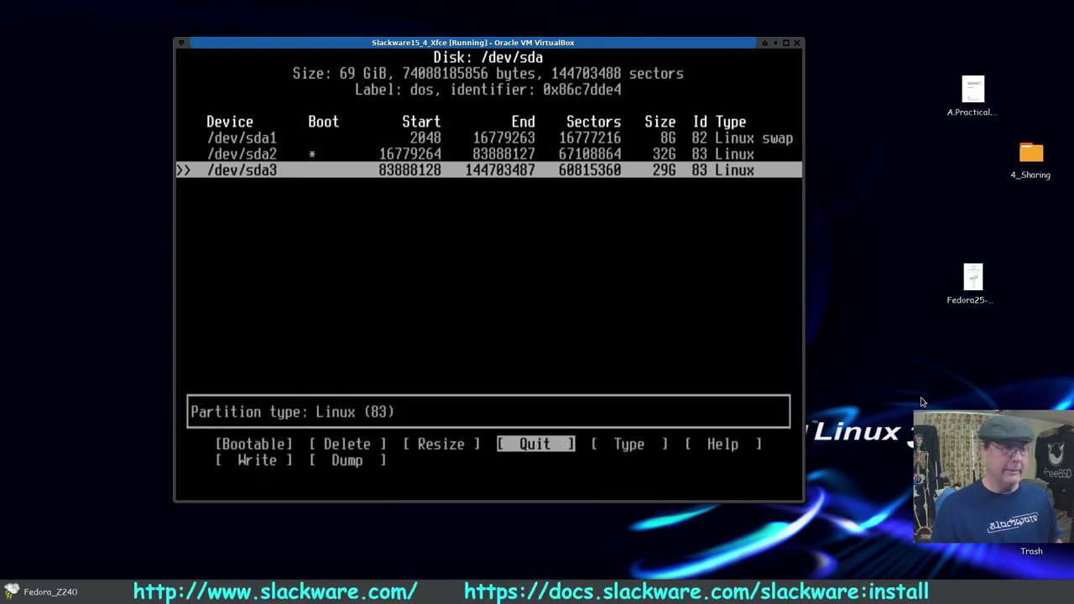
pyautogui.press('Right')
pyautogui.press('Right')
pyautogui.press('Right')
# Write the partition table to disk, confirming with 'yes', and quit cfdisk
pyautogui.press('Return')
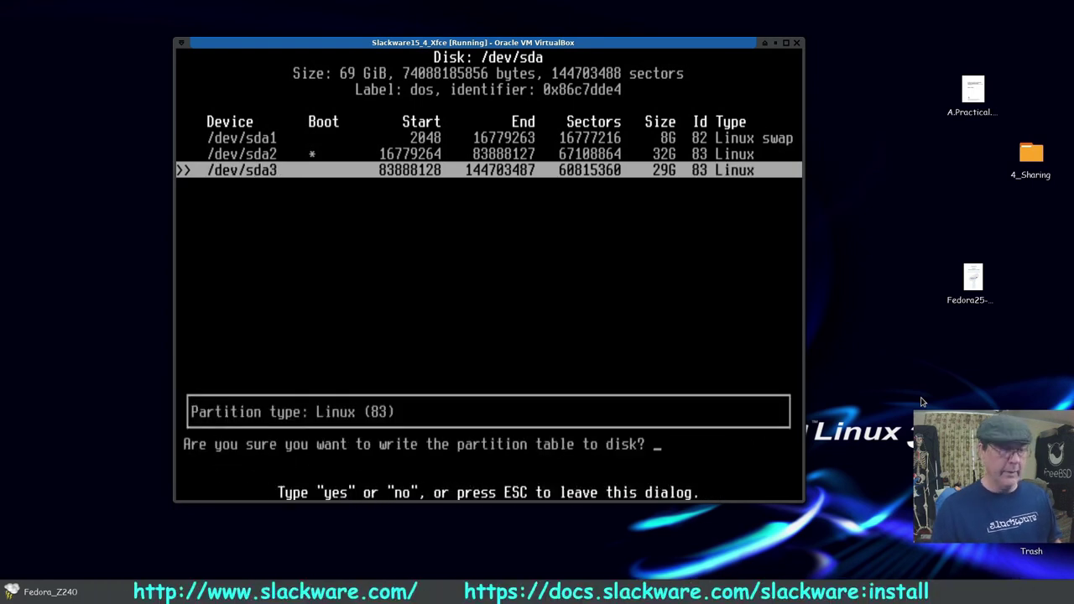
pyautogui.write('yes')
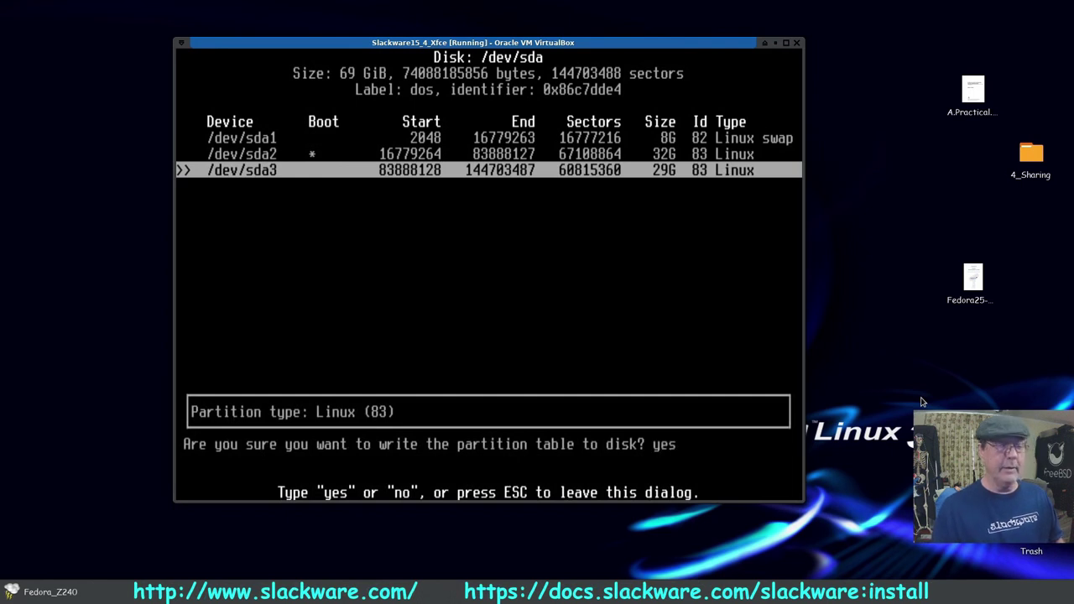
pyautogui.press('Return')
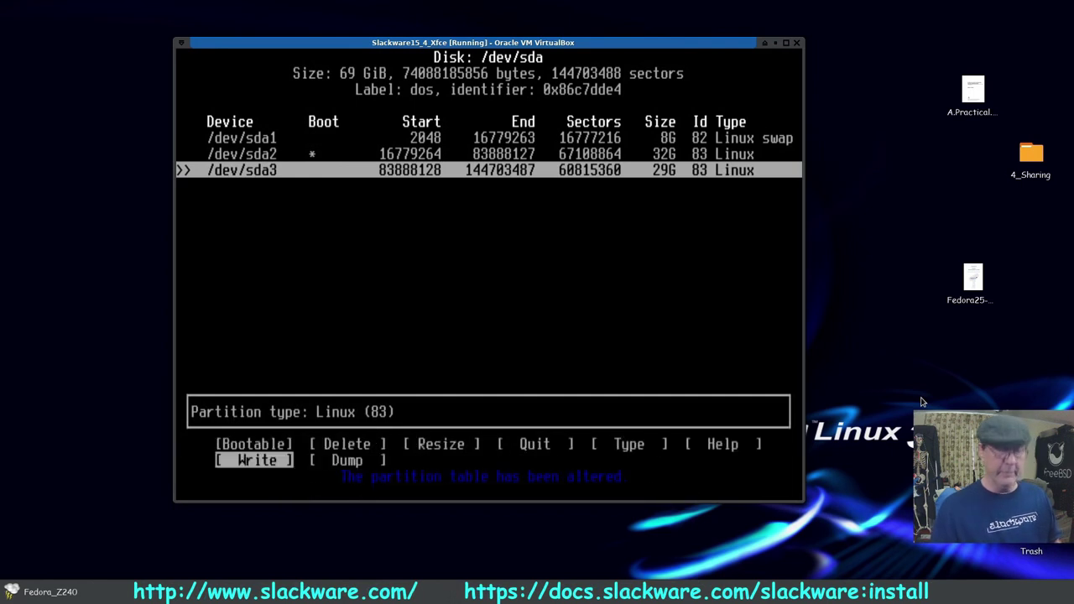
pyautogui.press('Left')
pyautogui.press('Left')
pyautogui.press('Left')
pyautogui.press('Return')
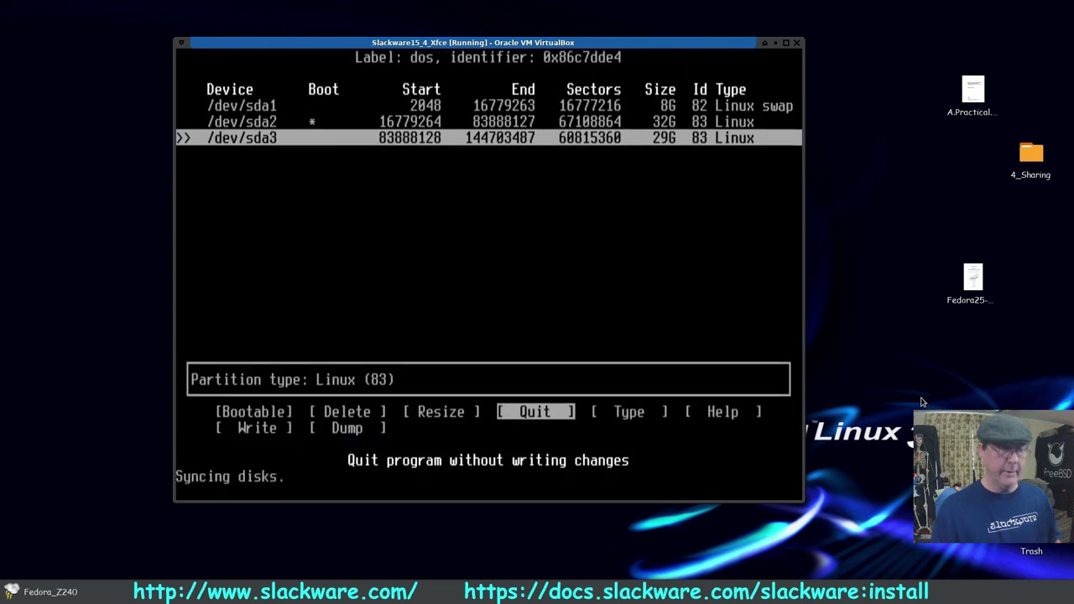
# Clear the terminal and run setup to launch the Slackware installer menu
pyautogui.hotkey('ctrl', 'l')
pyautogui.write('s')
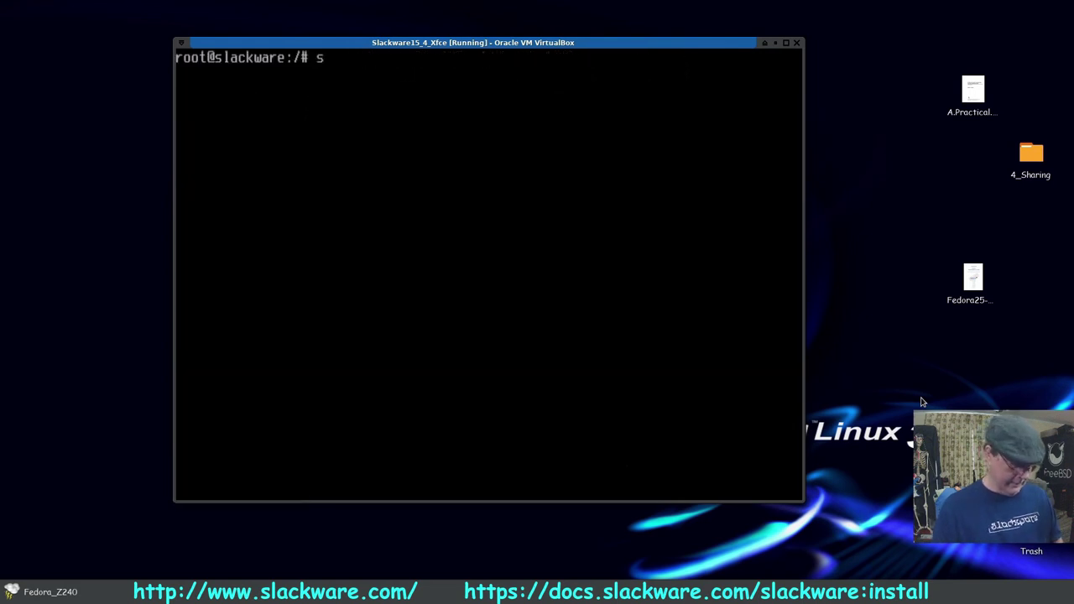
pyautogui.write('etup')
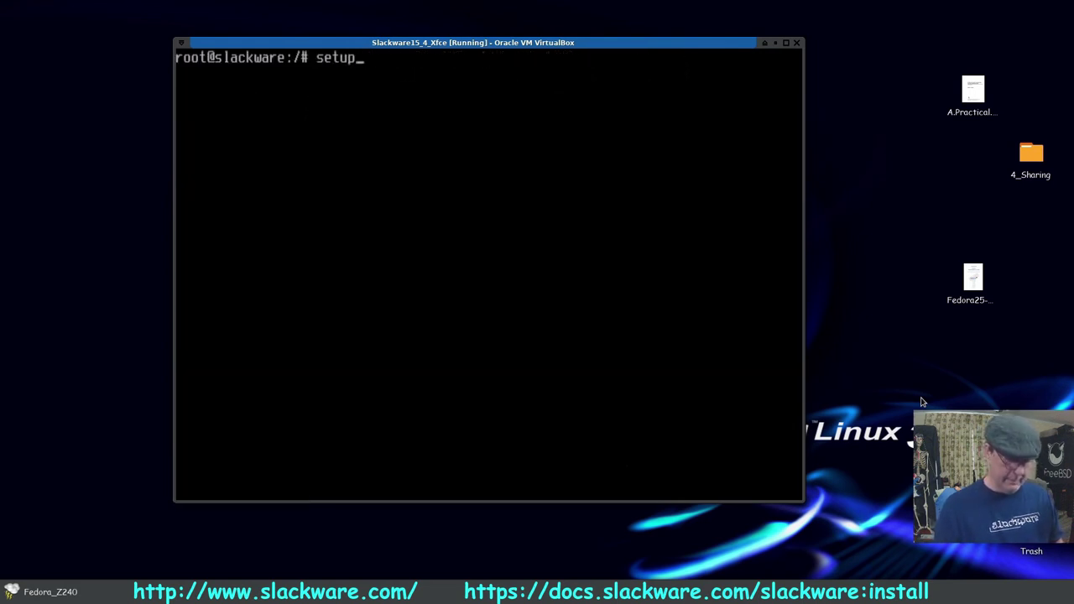
pyautogui.press('Return')
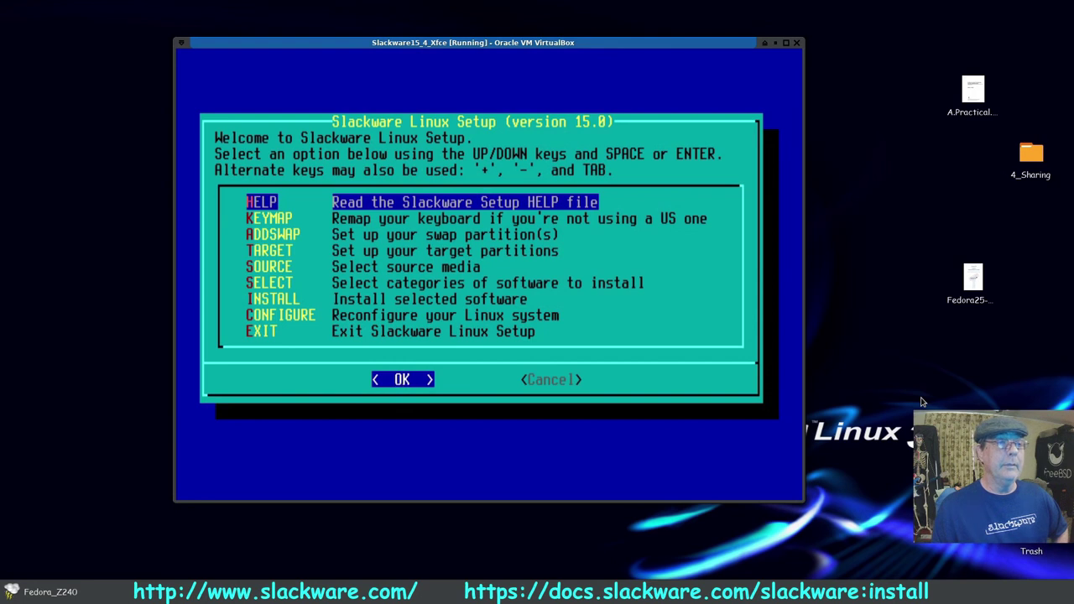
# Choose ADDSWAP, use /dev/sda1 as swap, and skip the bad-block check
pyautogui.press('Down')
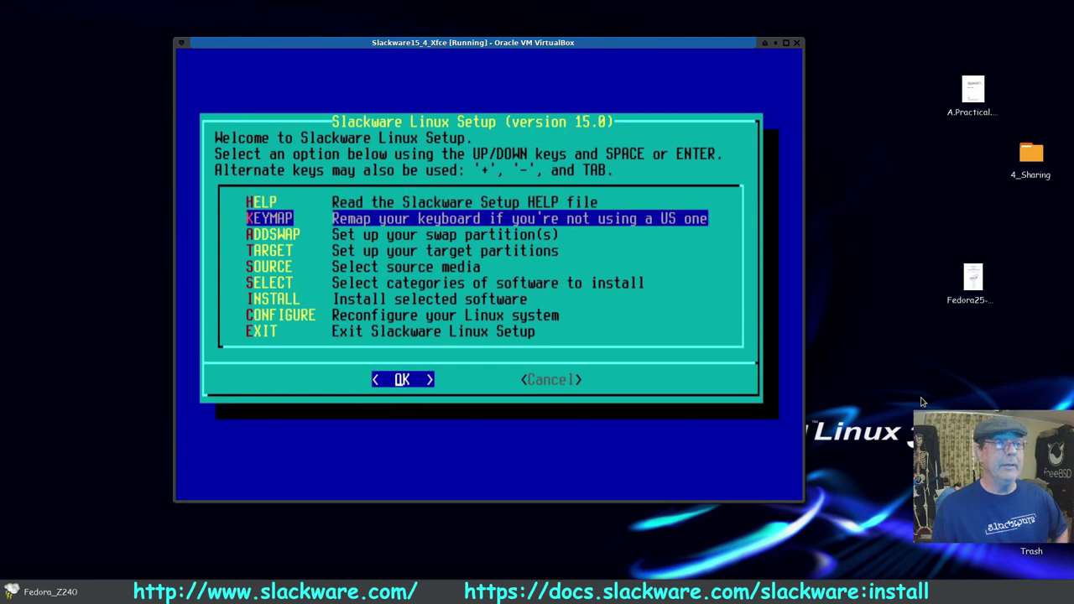
pyautogui.press('Down')
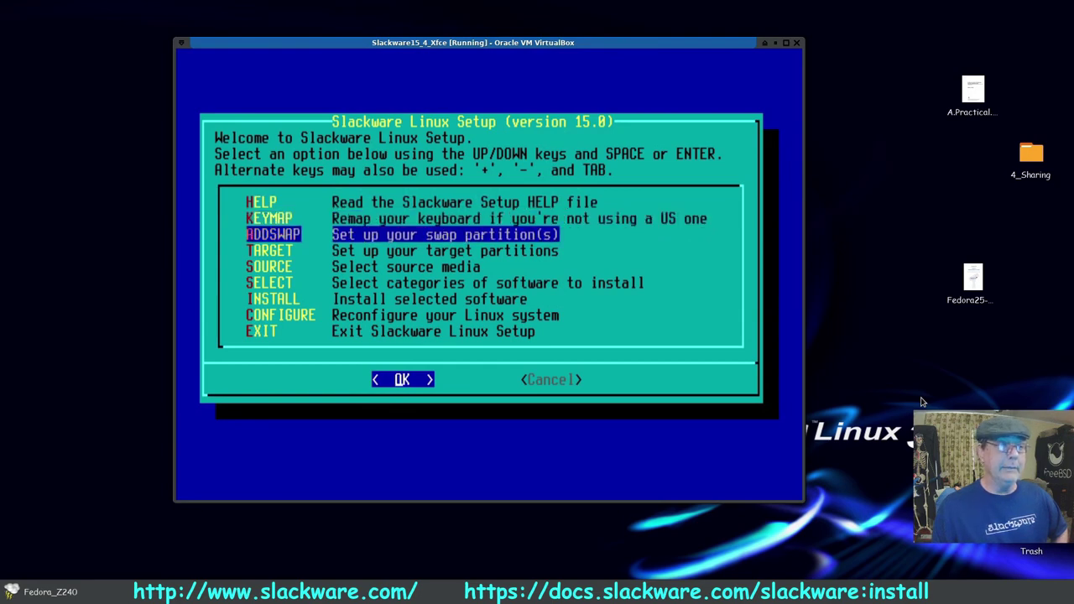
pyautogui.press('Return')
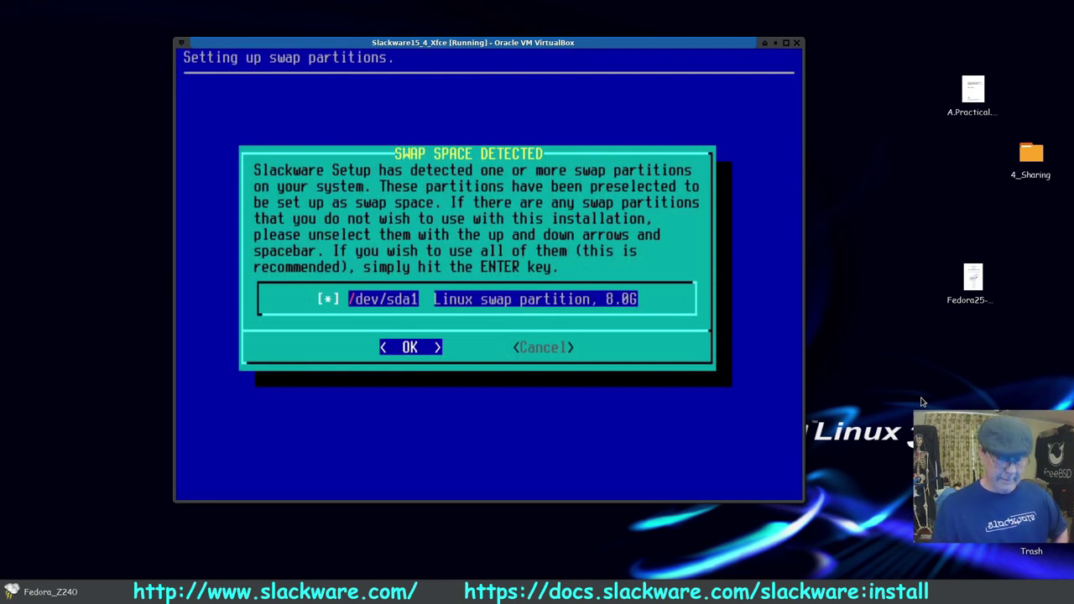
pyautogui.press('Return')
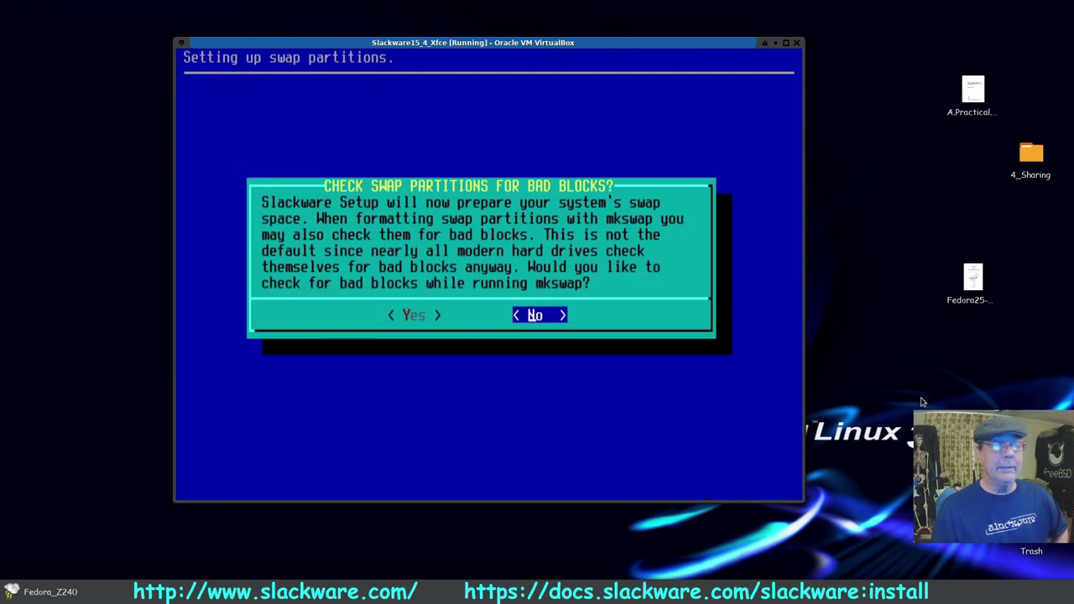
pyautogui.press('Return')
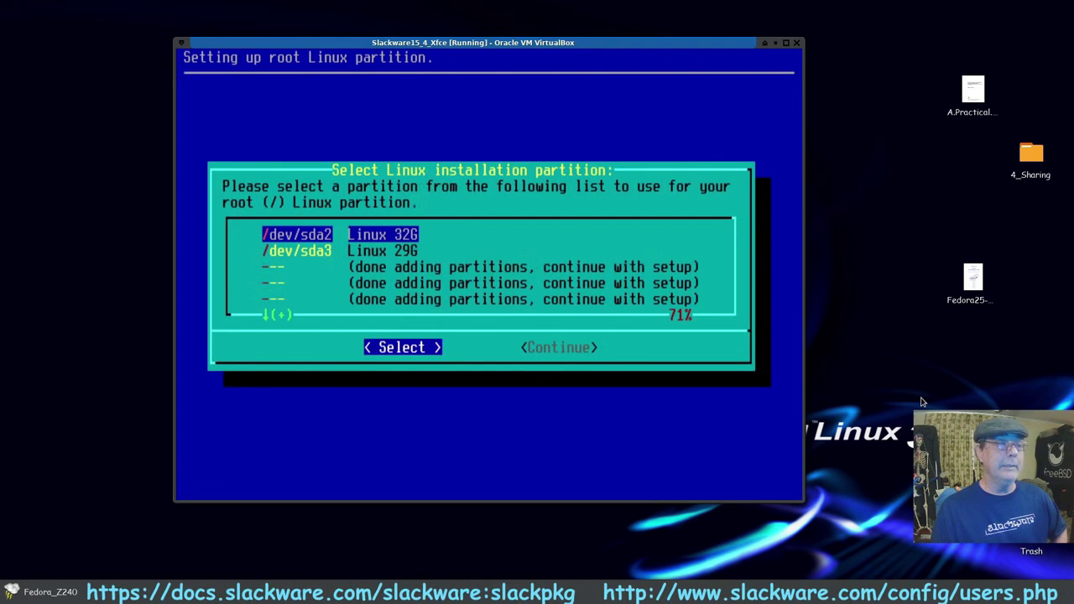
# Quick-format /dev/sda2 as ext4 for the root partition
pyautogui.press('Return')
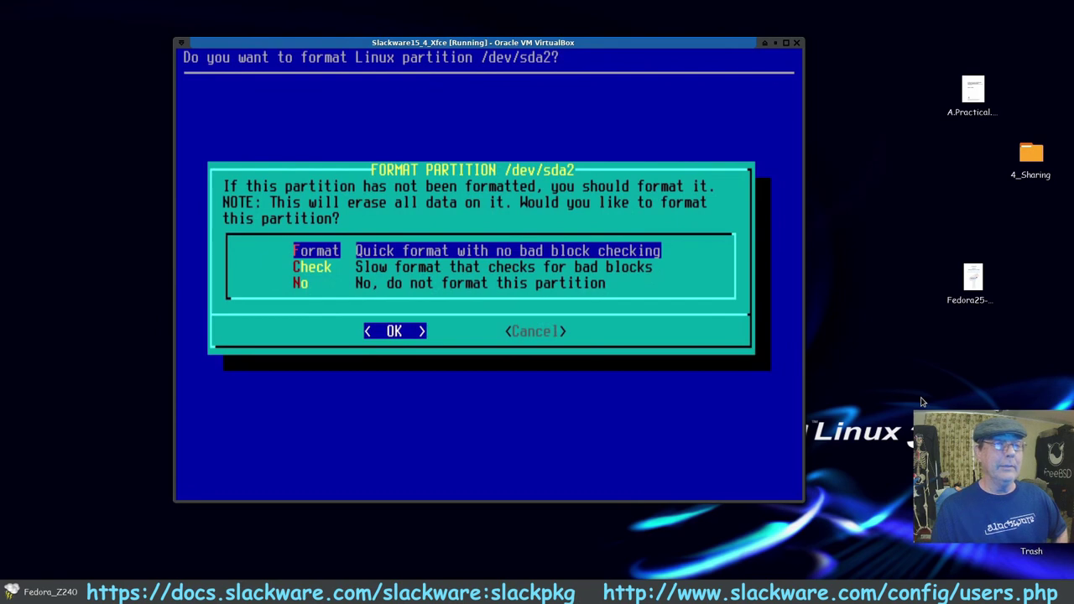
pyautogui.press('Return')
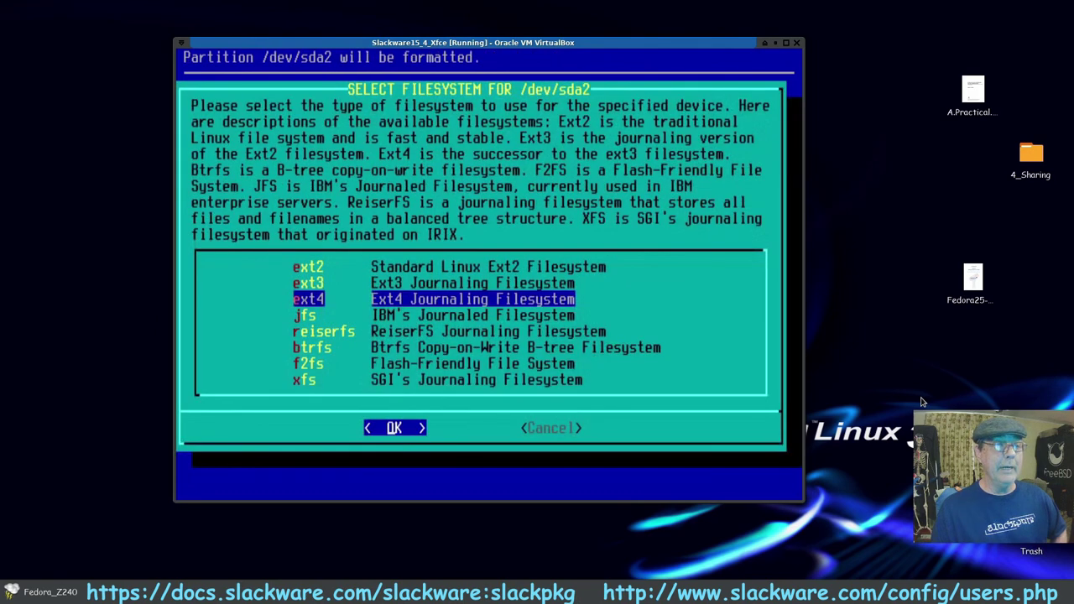
pyautogui.press('Return')
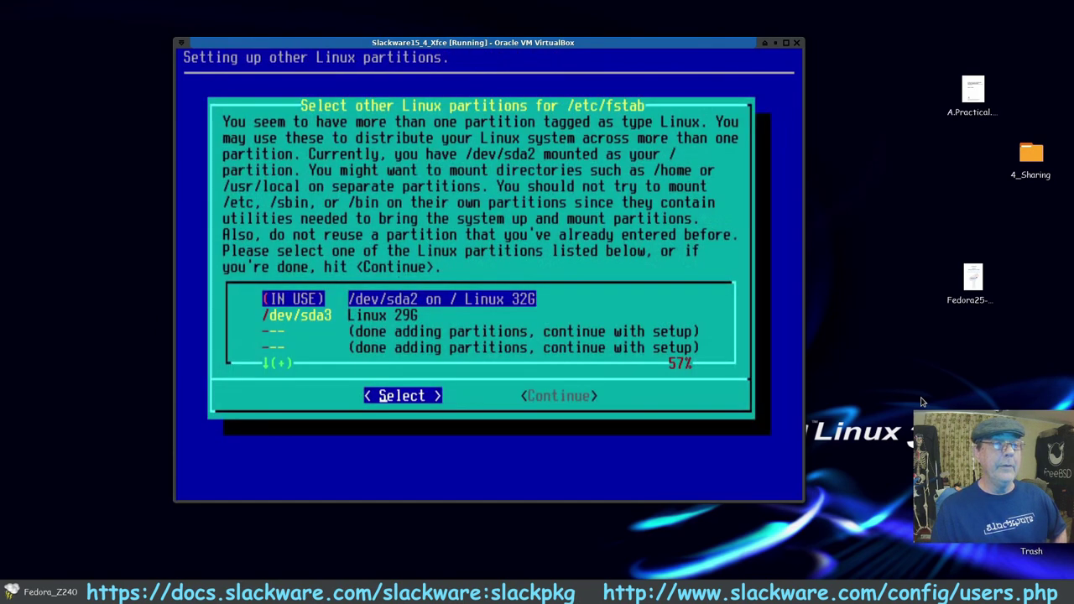
# Quick-format /dev/sda3 as ext4 mounted at /home, and accept the fstab entries
pyautogui.press('Down')
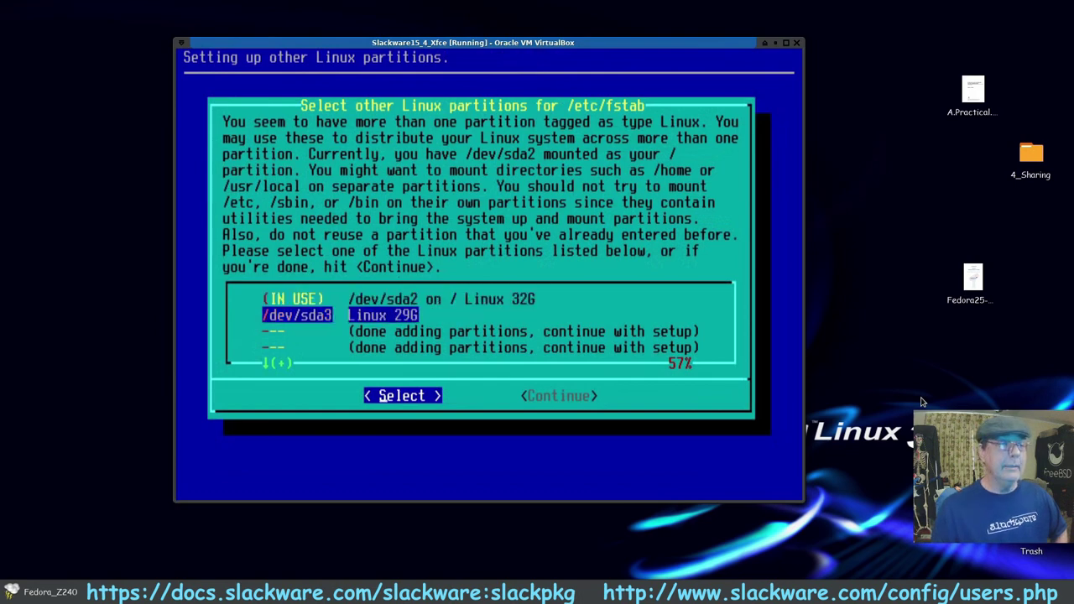
pyautogui.press('Return')
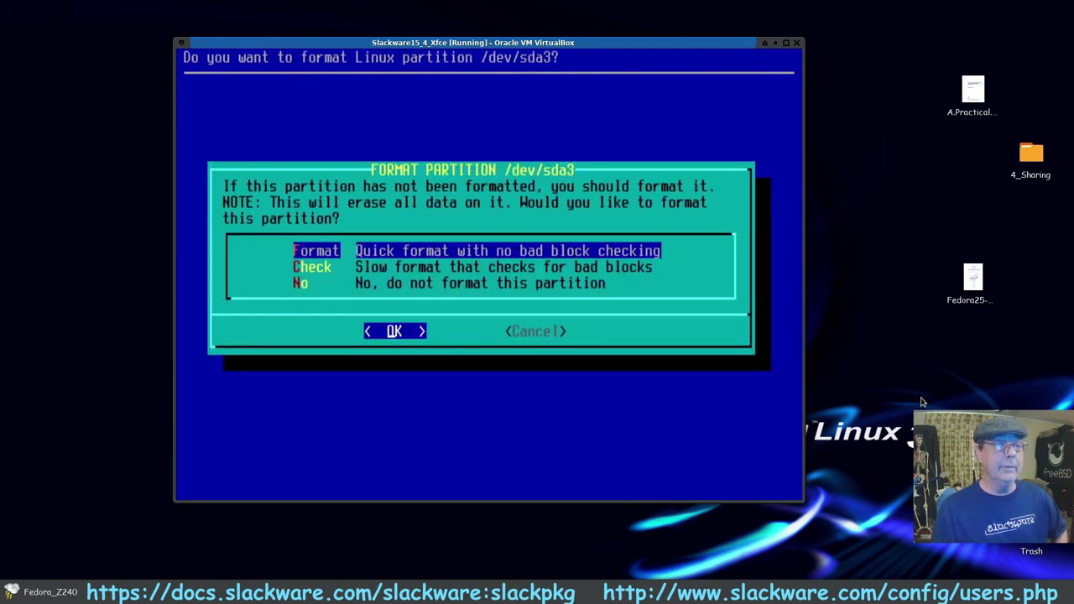
pyautogui.press('Return')
pyautogui.press('Return')
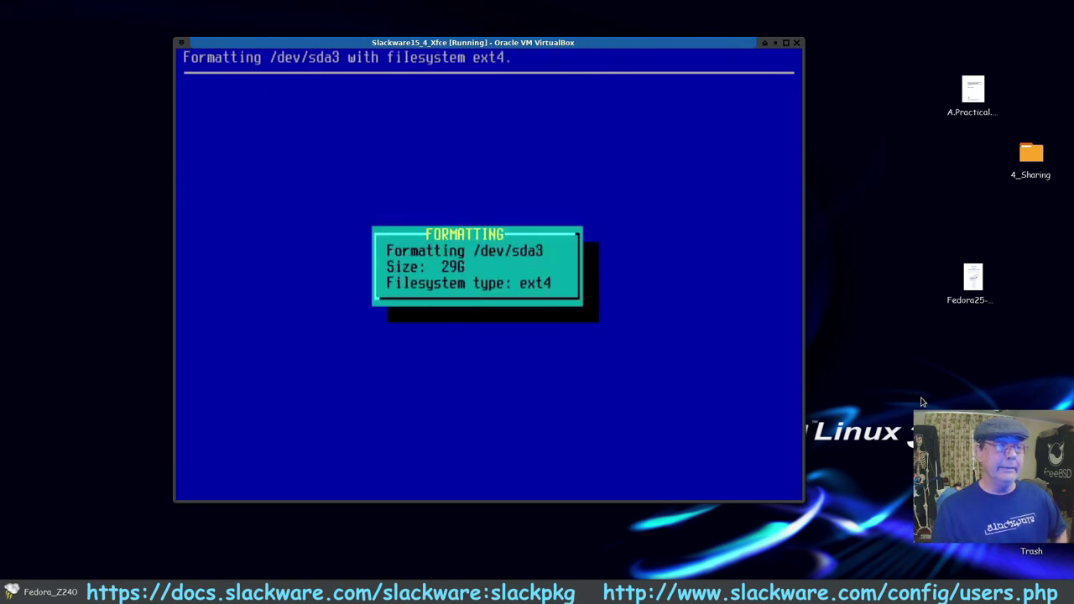
pyautogui.write('/home')
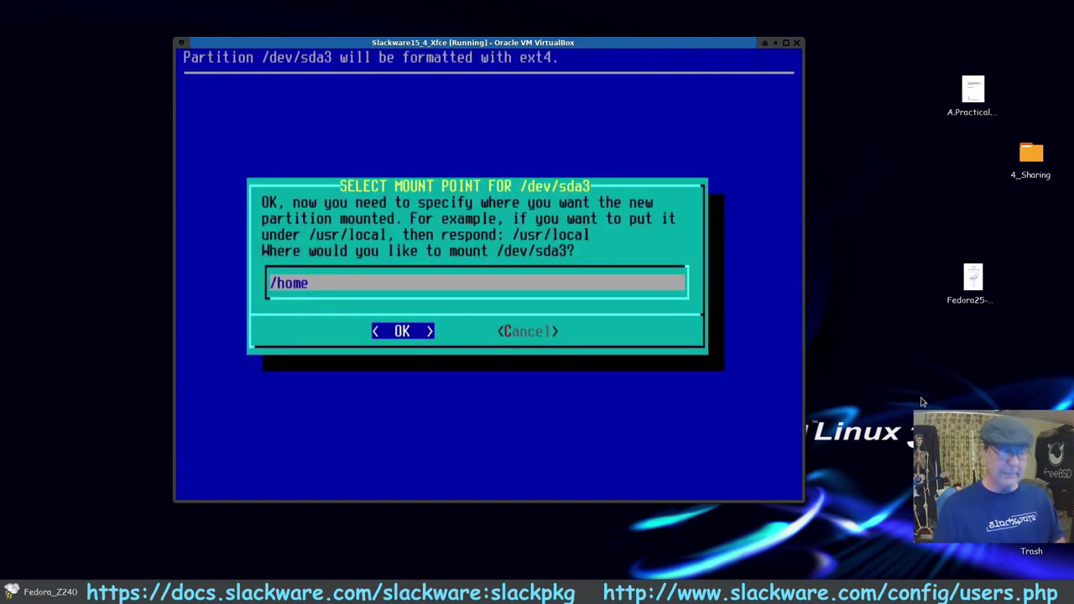
pyautogui.press('Return')
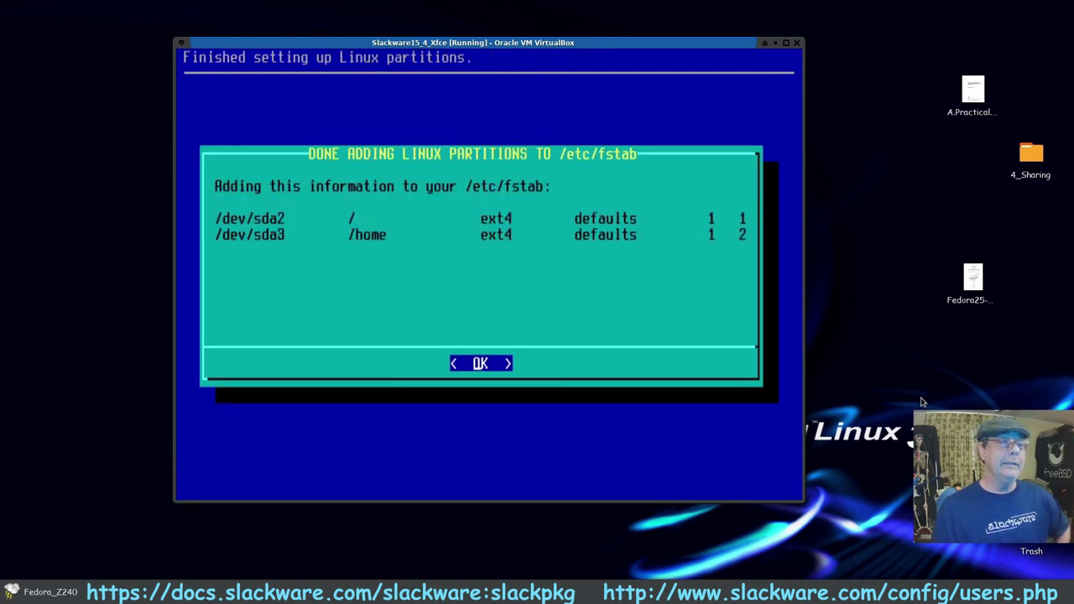
pyautogui.press('Return')
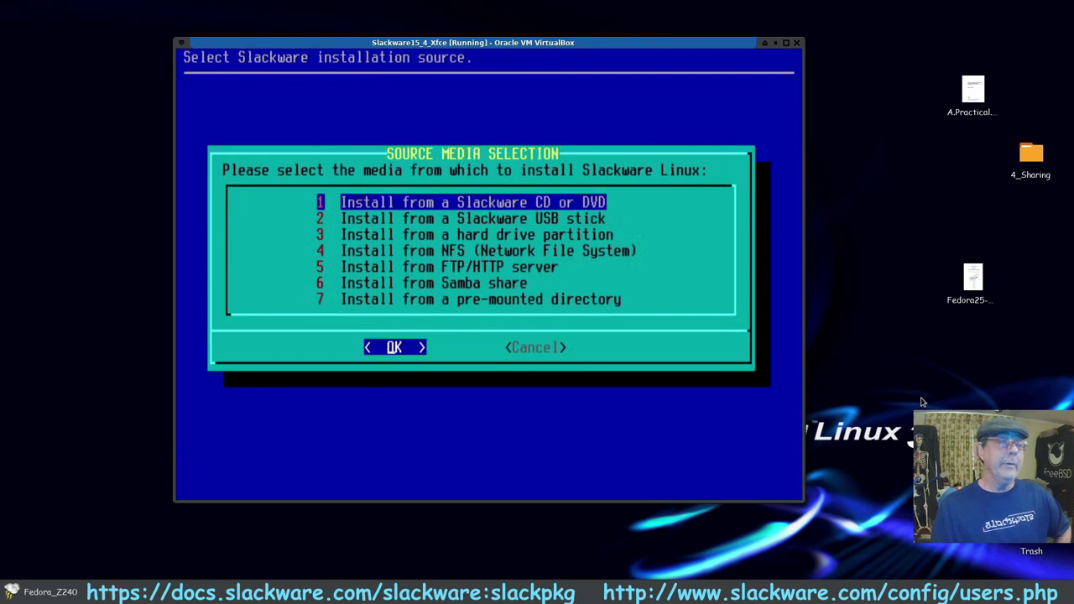
# Check the attached media in VirtualBox Manager, then install from the Slackware DVD with auto drive scan
pyautogui.press('Down')
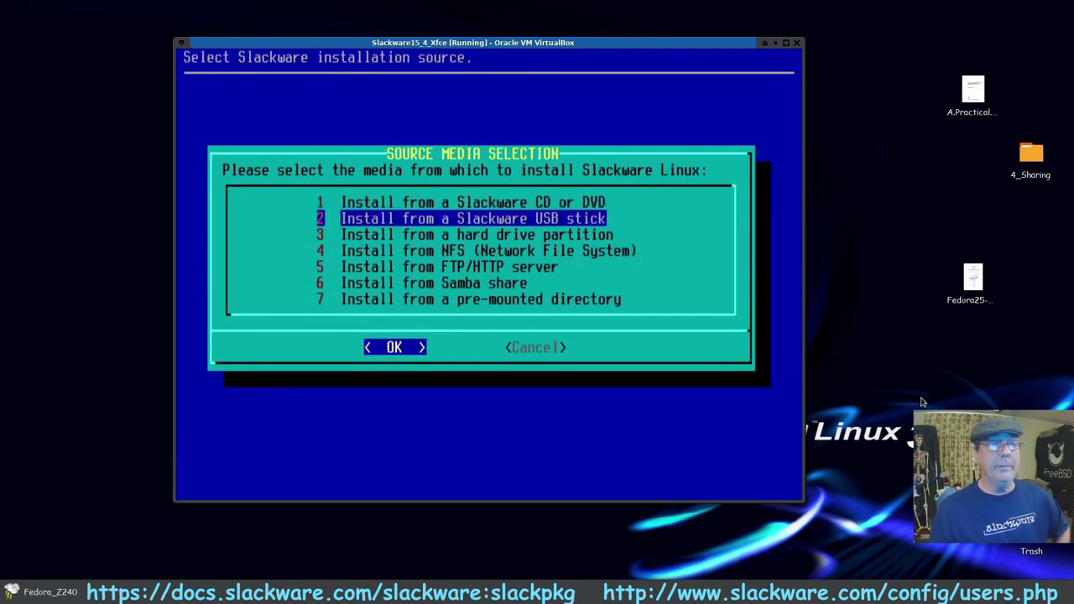
pyautogui.press('Up')
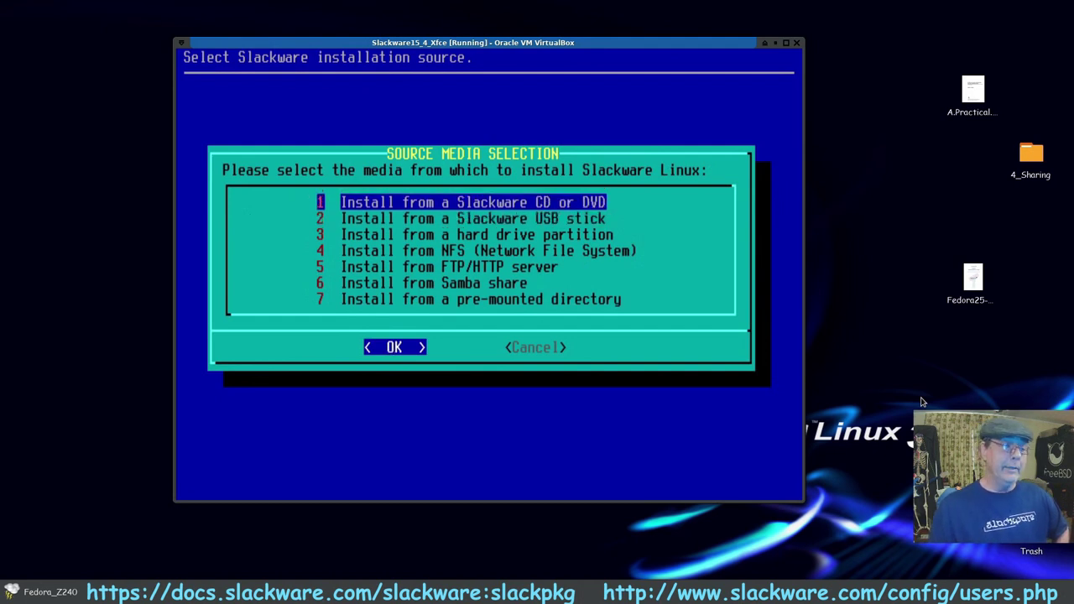
pyautogui.hotkey('alt', 'Tab')
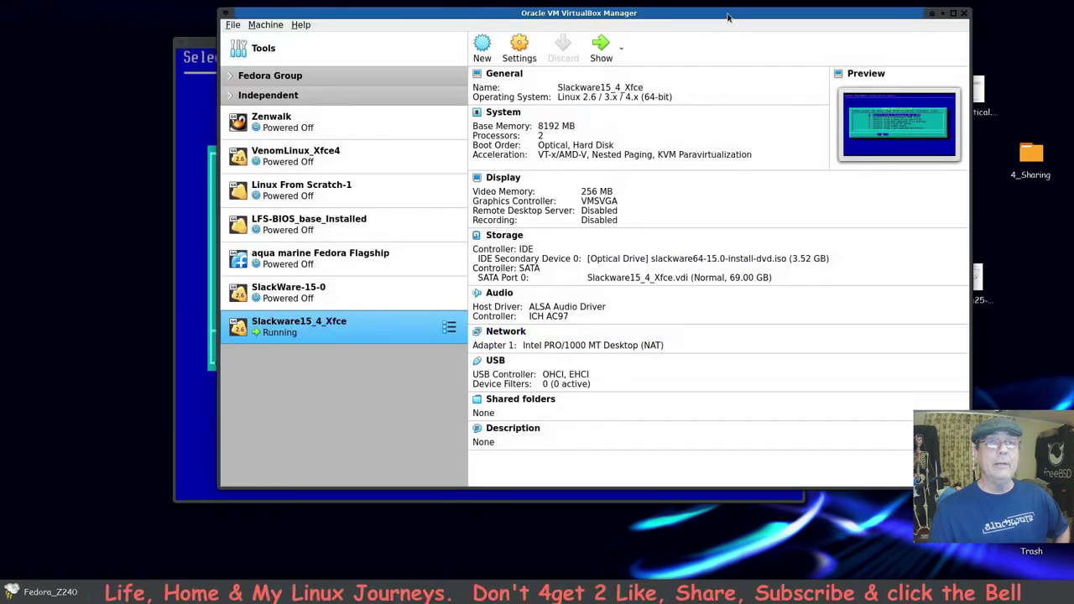
pyautogui.moveTo(727, 13); pyautogui.dragTo(576, 44)
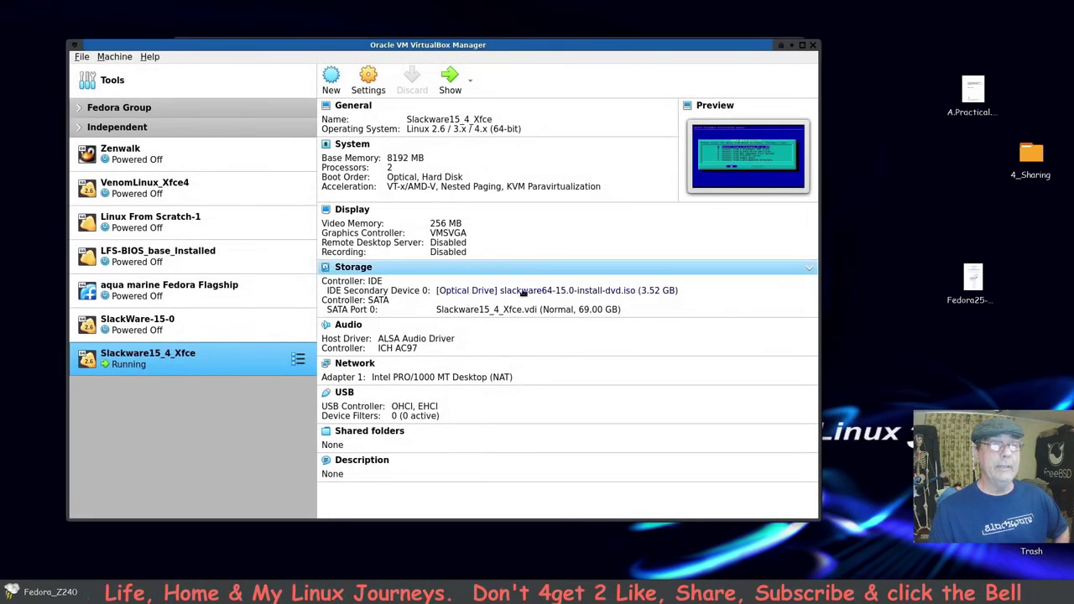
pyautogui.click(791, 46)
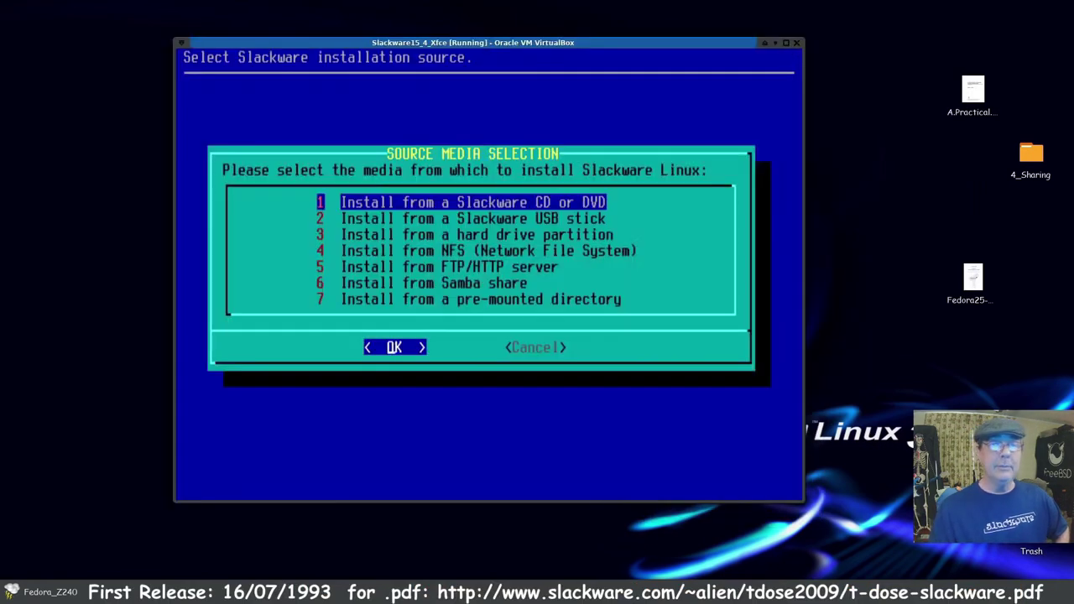
pyautogui.press('Return')
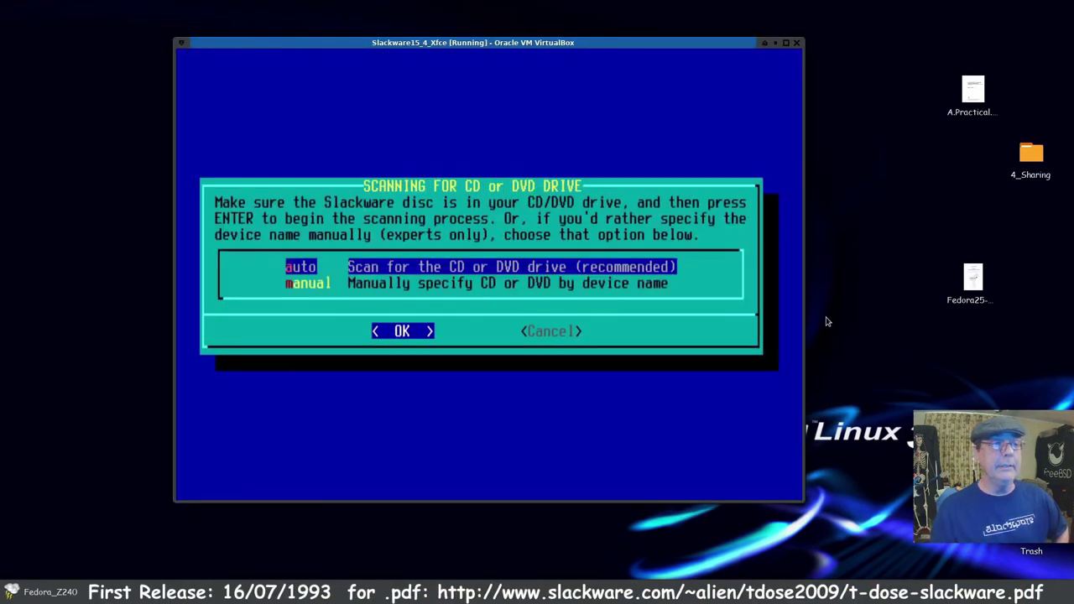
pyautogui.press('Return')
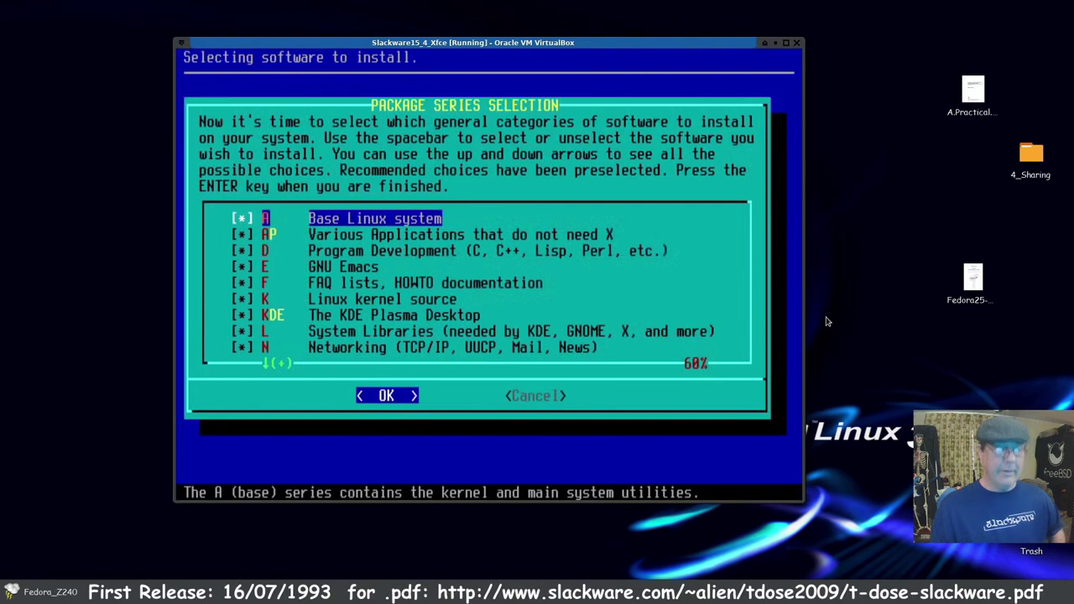
# Uncheck the KDE Plasma Desktop series in the package series list
pyautogui.press('Down')
pyautogui.press('Down')
pyautogui.press('Down')
pyautogui.press('Down')
pyautogui.press('Down')
pyautogui.press('Down')
pyautogui.press('Down')
pyautogui.press('Down')
pyautogui.press('Down')
pyautogui.press('Down')
pyautogui.press('Down')
pyautogui.press('Down')
pyautogui.press('Down')
pyautogui.press('Down')
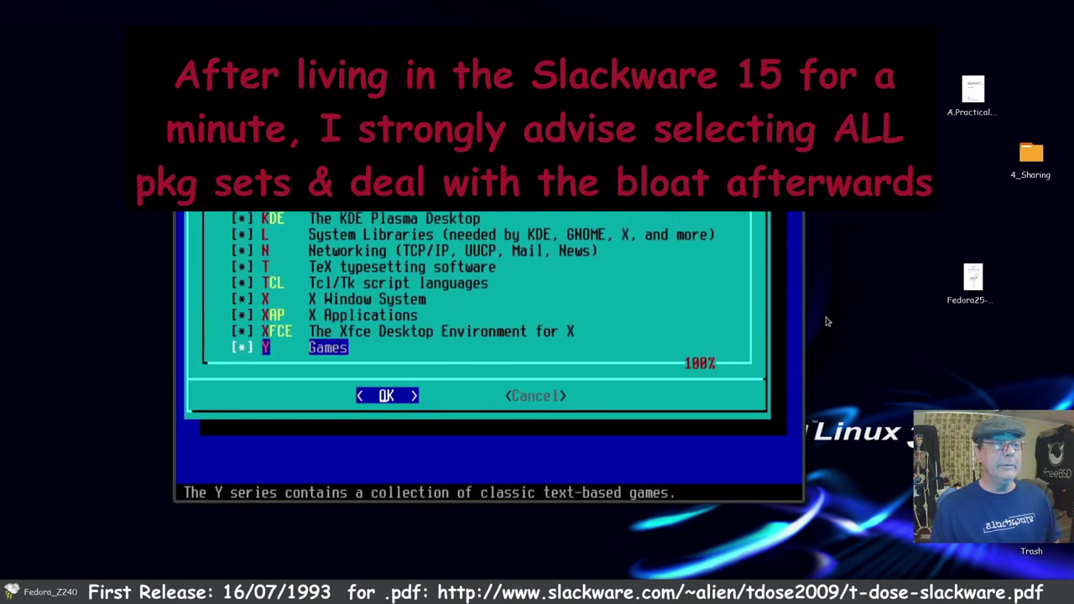
pyautogui.press('Up')
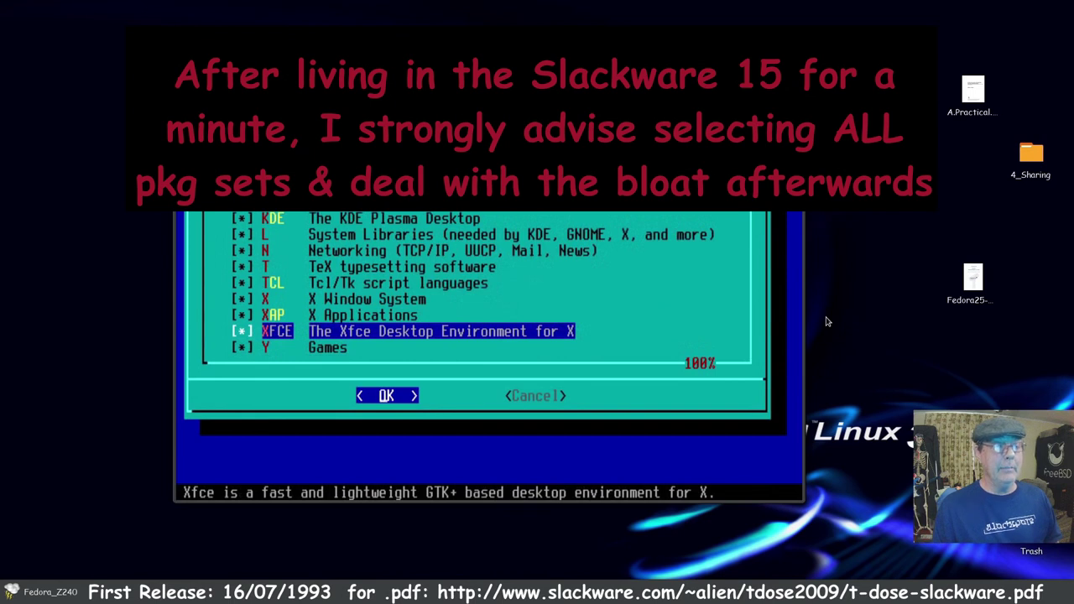
pyautogui.press('Down')
pyautogui.press('Up')
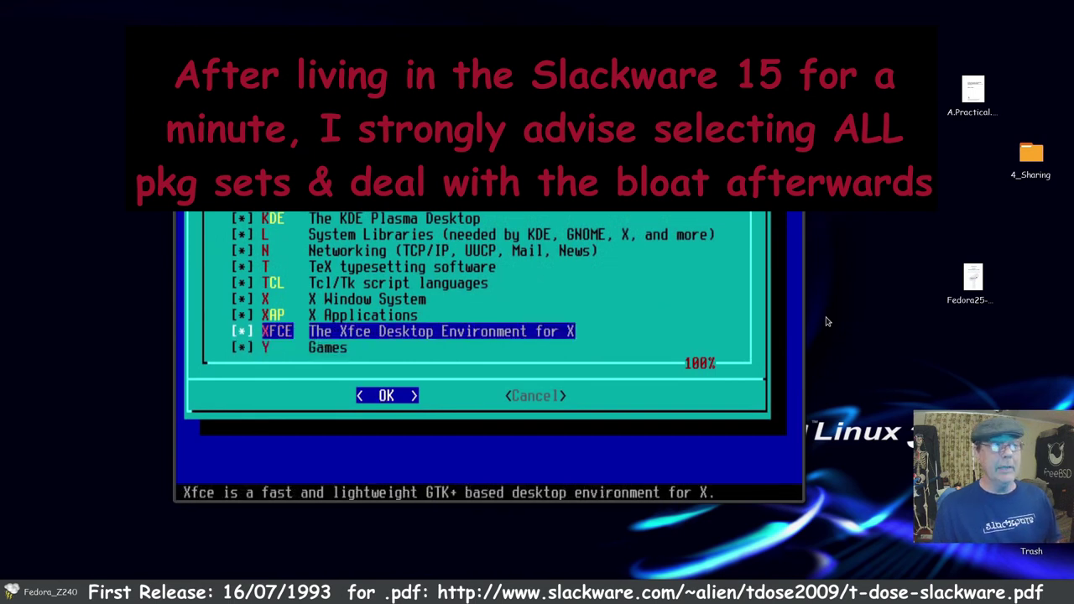
pyautogui.press('Up')
pyautogui.press('Up')
pyautogui.press('Up')
pyautogui.press('Up')
pyautogui.press('Up')
pyautogui.press('Up')
pyautogui.press('Up')
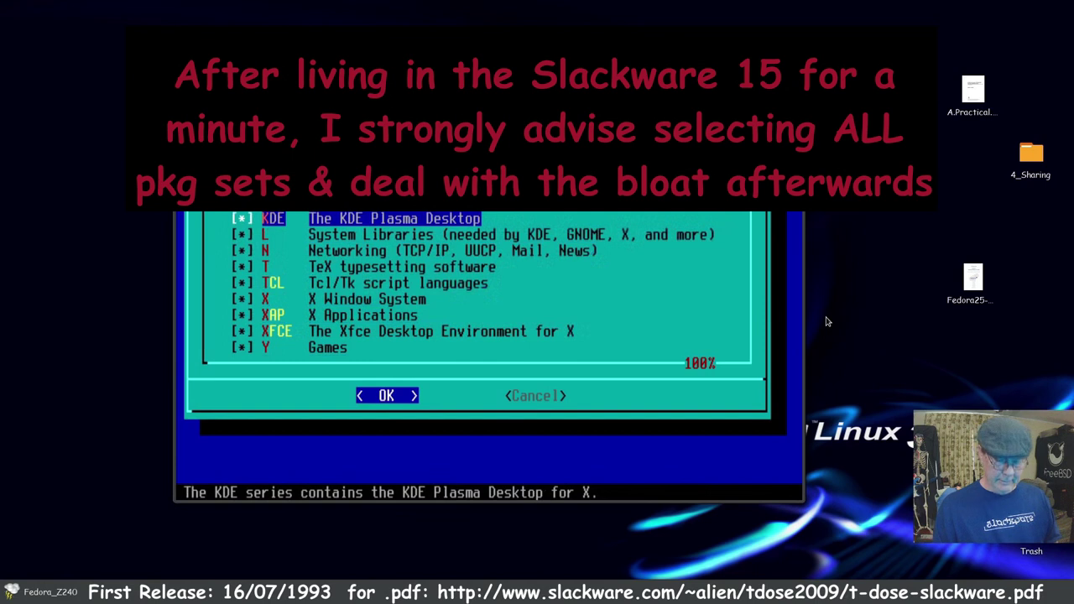
pyautogui.press('space')
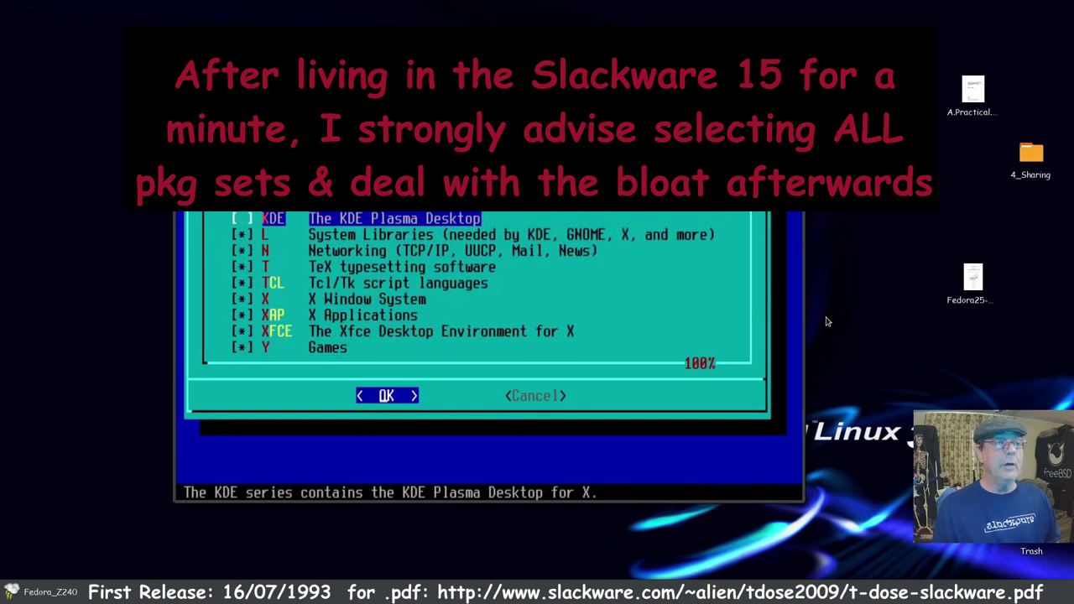
# Review the A, AP, D, E, K, TeX and other series, then accept the selection
pyautogui.press('Up')
pyautogui.press('Up')
pyautogui.press('Up')
pyautogui.press('Up')
pyautogui.press('Up')
pyautogui.press('Up')
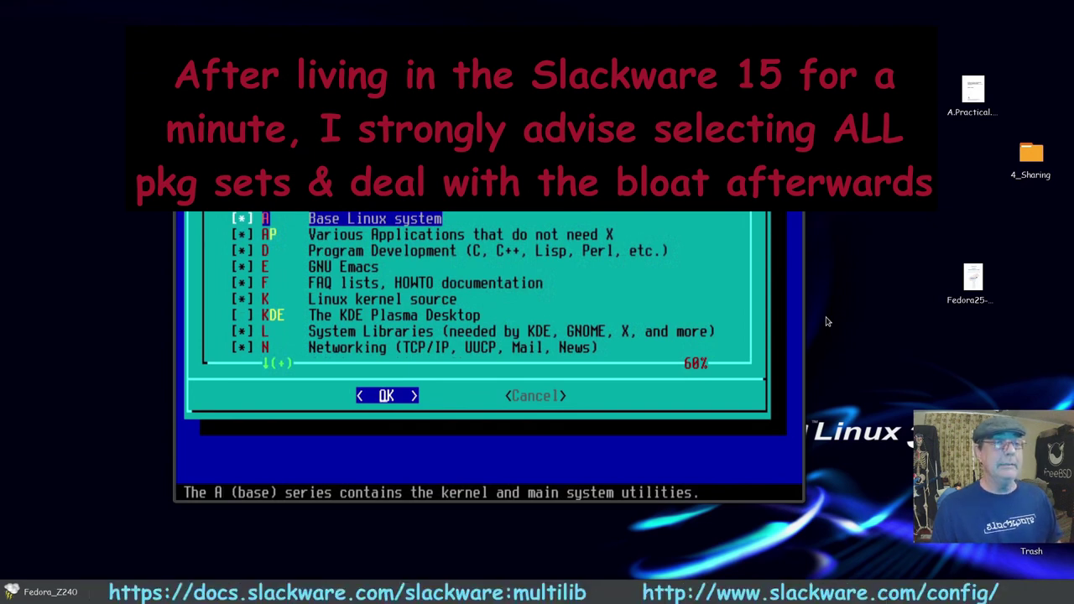
pyautogui.press('Down')
pyautogui.press('Down')
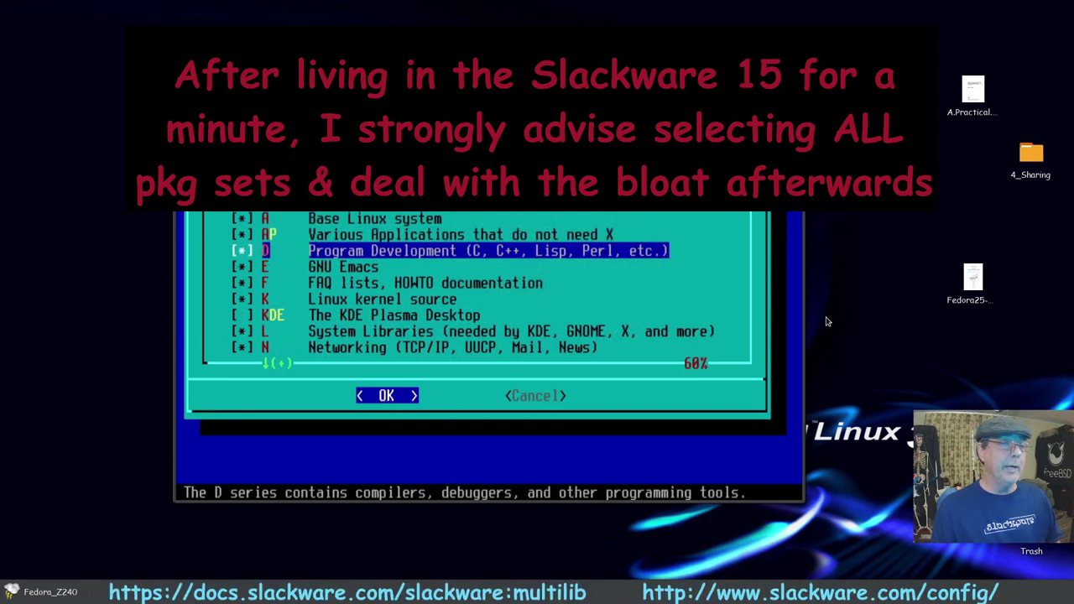
pyautogui.press('Down')
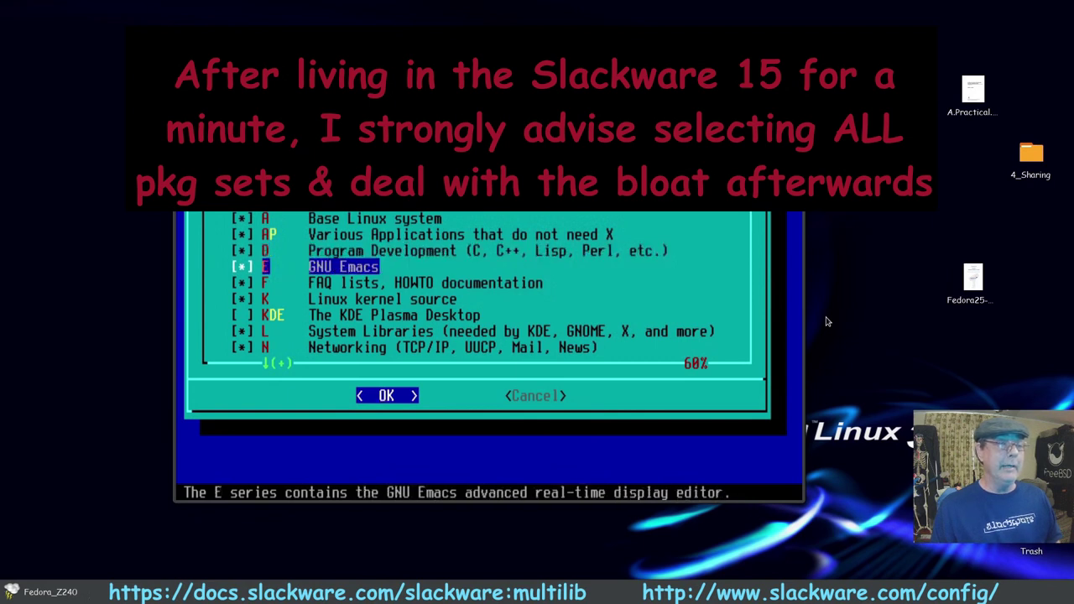
pyautogui.press('Down')
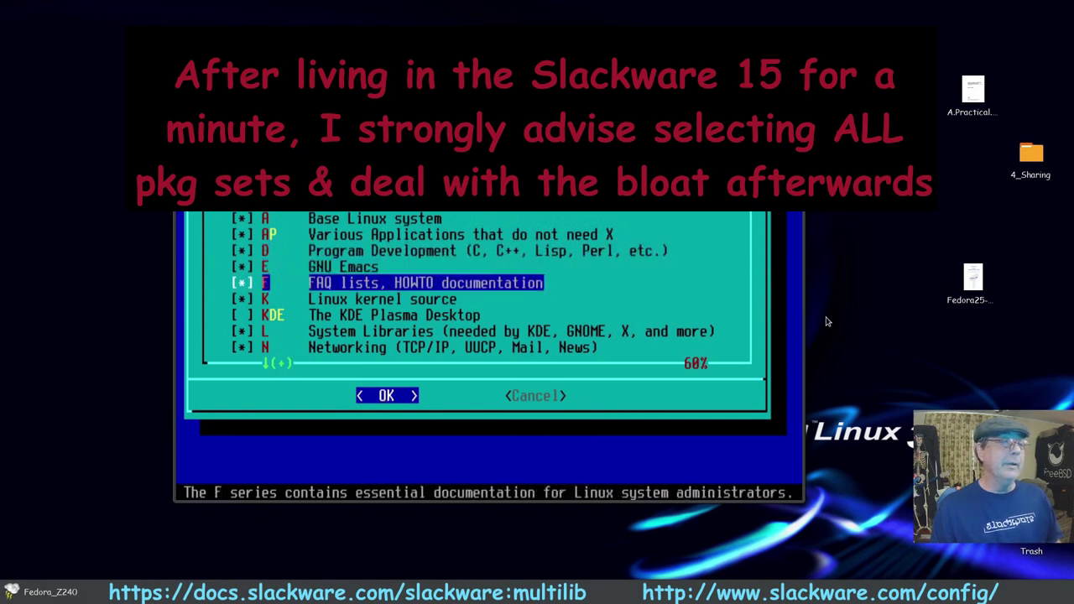
pyautogui.press('Down')
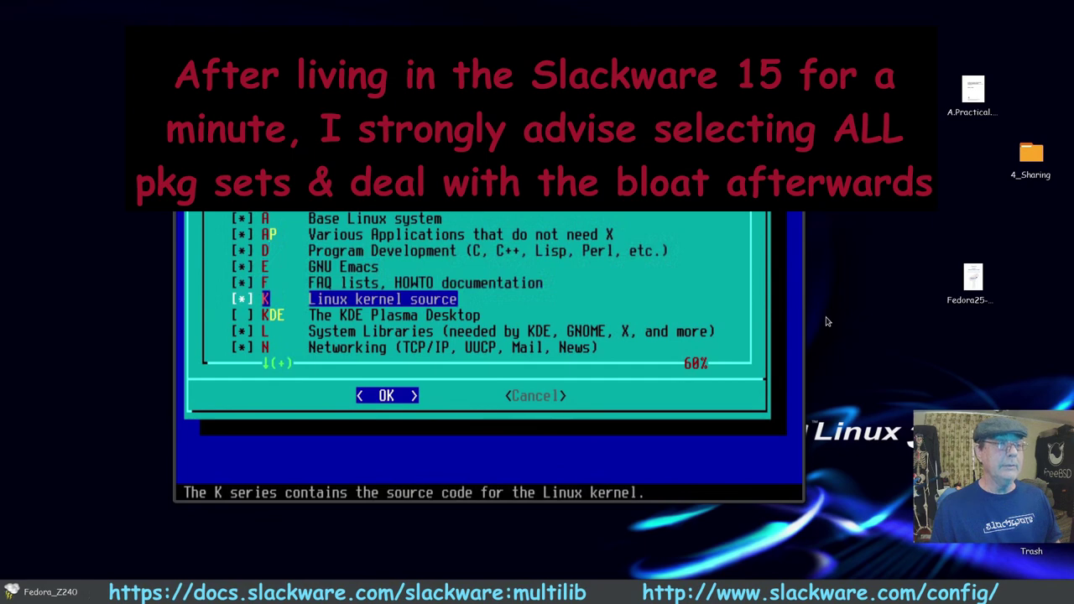
pyautogui.press('Down')
pyautogui.press('Down')
pyautogui.press('Down')
pyautogui.press('Down')
pyautogui.press('Down')
pyautogui.press('Down')
pyautogui.press('Down')
pyautogui.press('Down')
pyautogui.press('Down')
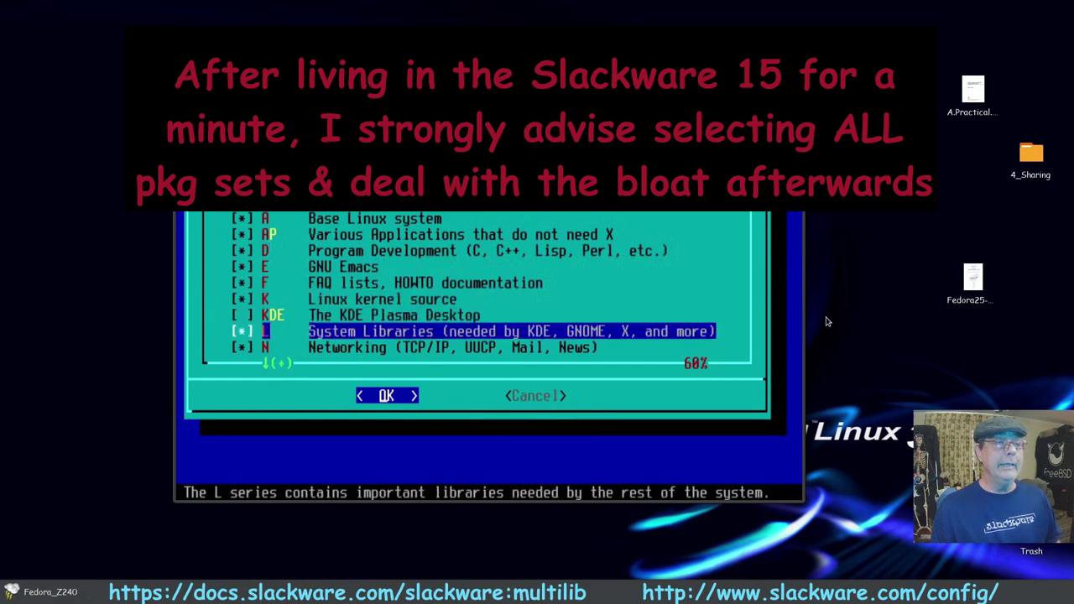
pyautogui.press('Up')
pyautogui.press('Up')
pyautogui.press('Up')
pyautogui.press('Up')
pyautogui.press('Up')
pyautogui.press('Up')
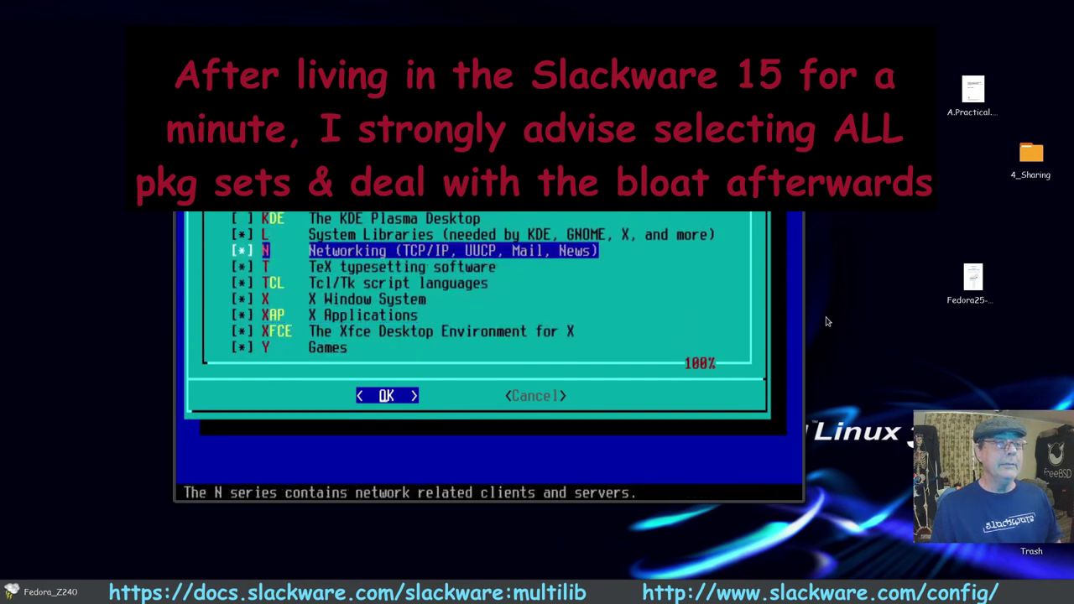
pyautogui.press('Down')
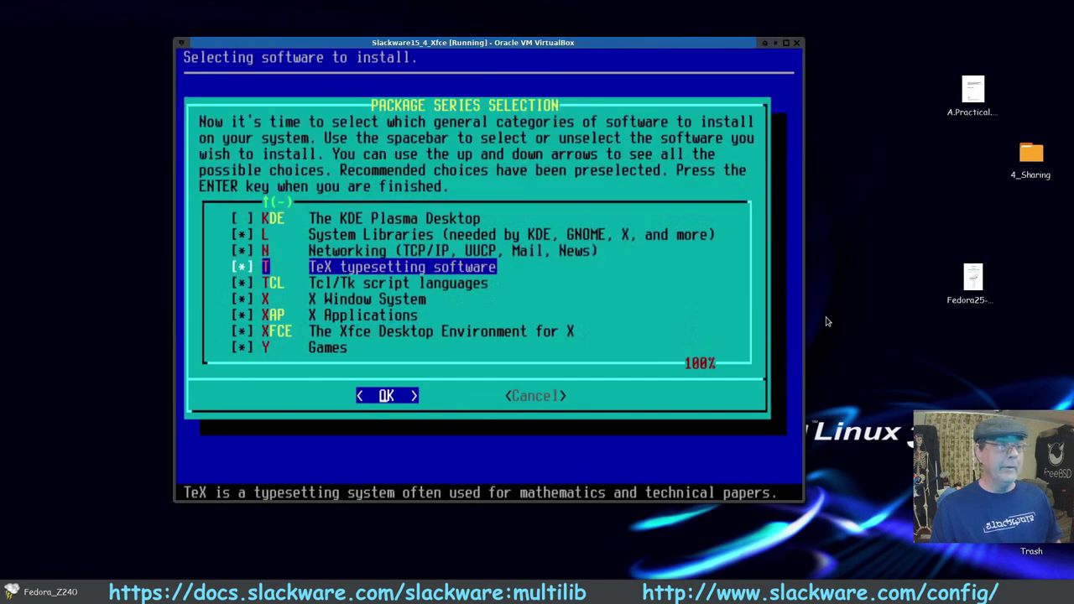
pyautogui.press('Down')
pyautogui.press('Down')
pyautogui.press('Down')
pyautogui.press('Down')
pyautogui.press('Down')
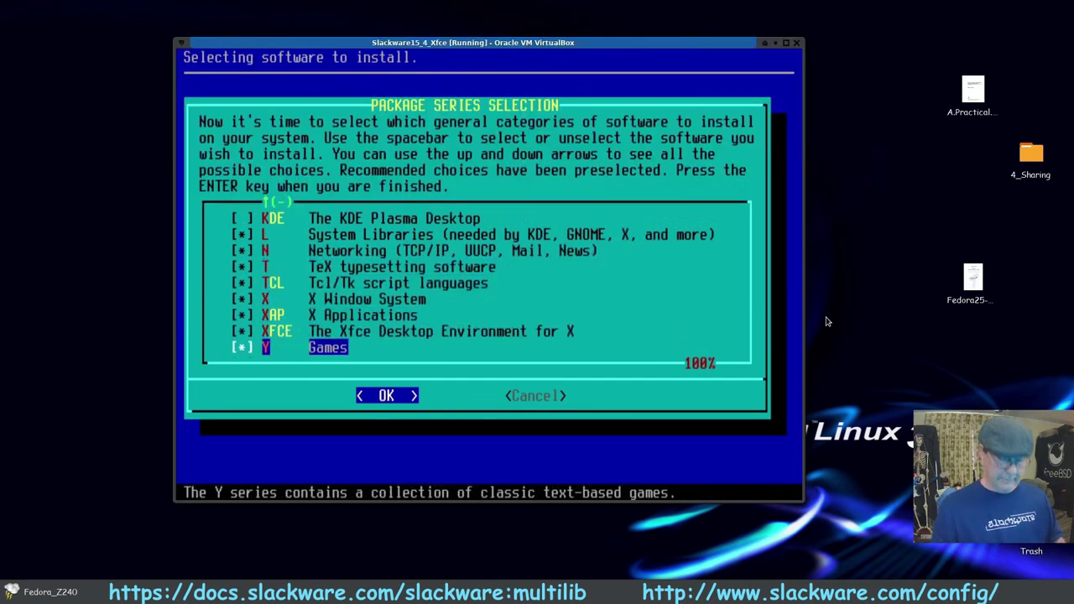
pyautogui.press('Return')
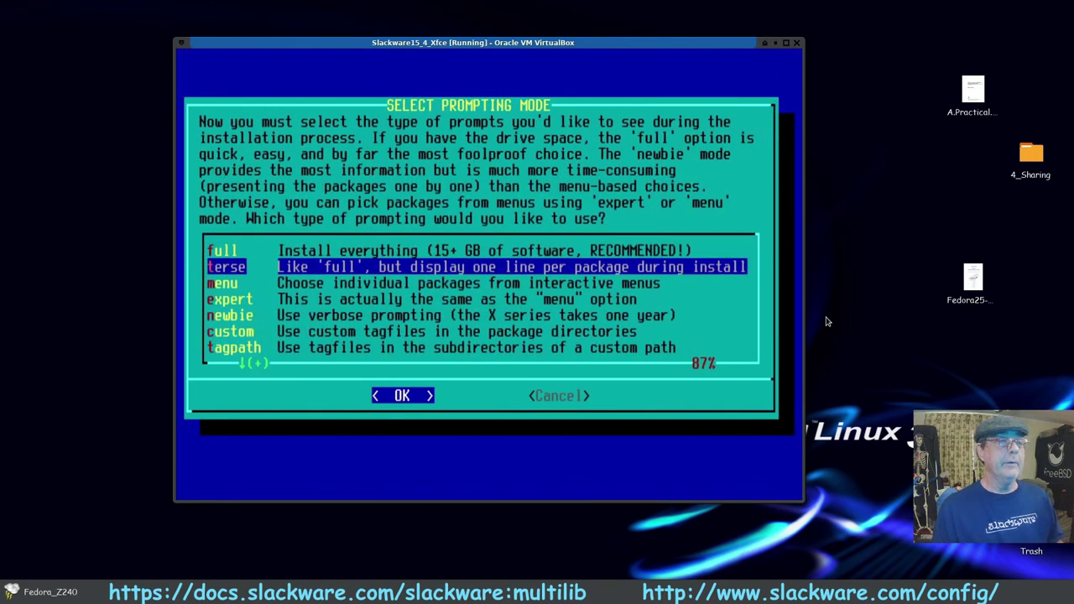
# Start a full-mode installation of all selected packages, then bring up the VirtualBox Manager
pyautogui.press('Up')
pyautogui.press('Return')
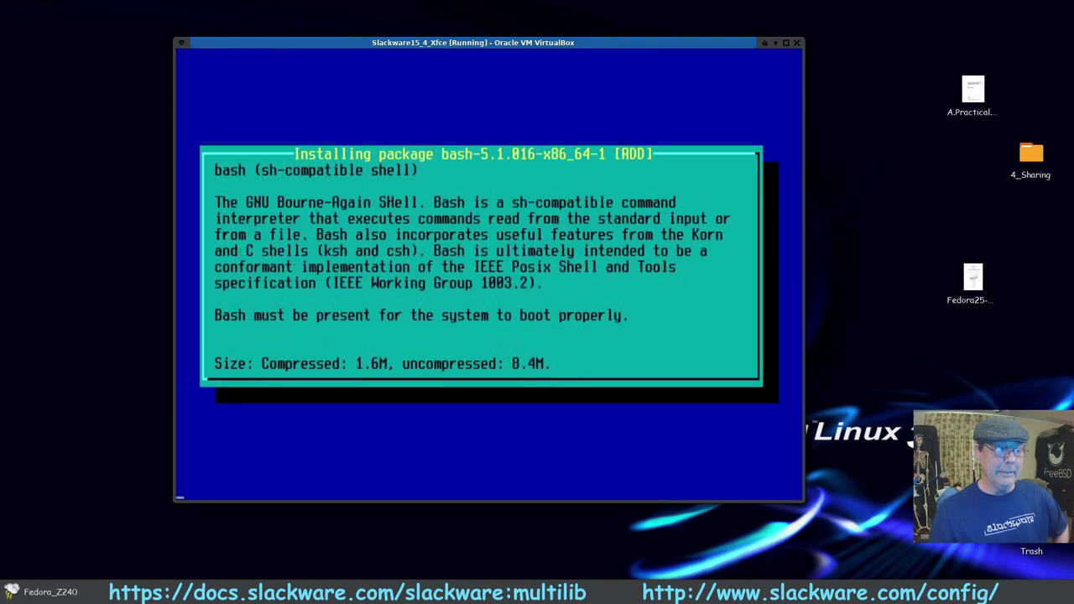
pyautogui.hotkey('alt', 'Tab')
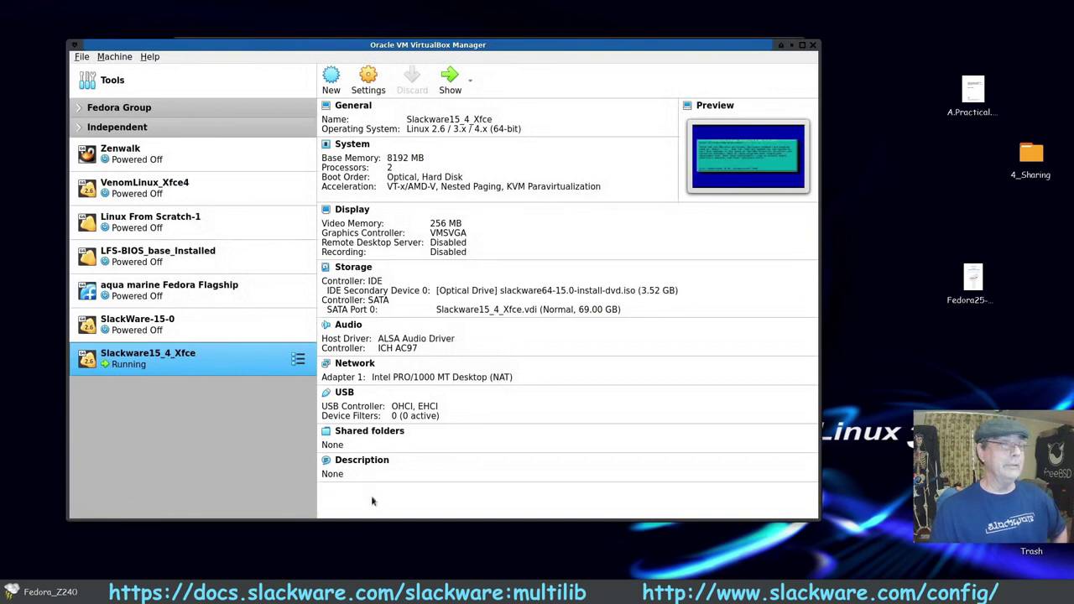
# View the SlackWare-15-0 machine's details, then reselect Slackware15_4_Xfce
pyautogui.click(166, 327)
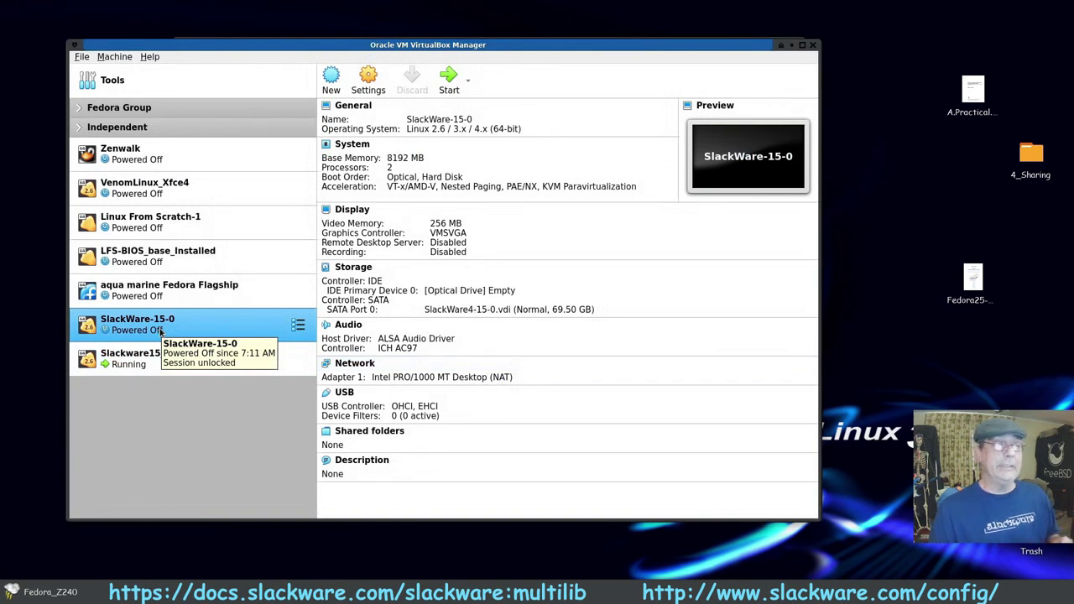
pyautogui.click(155, 361)
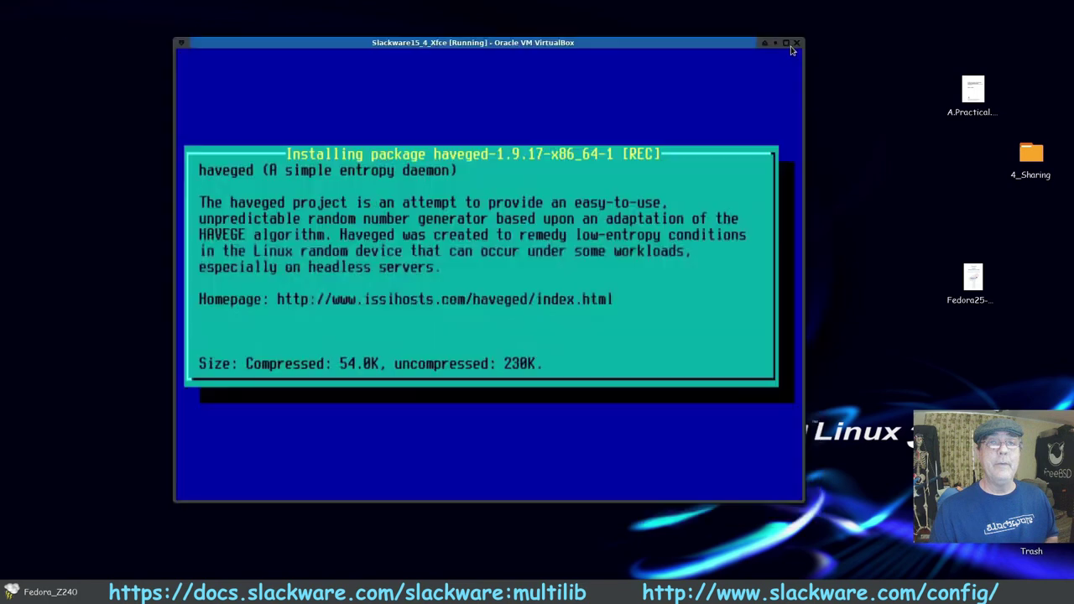
# Minimize the VirtualBox Manager and let the package installation continue
pyautogui.click(791, 45)
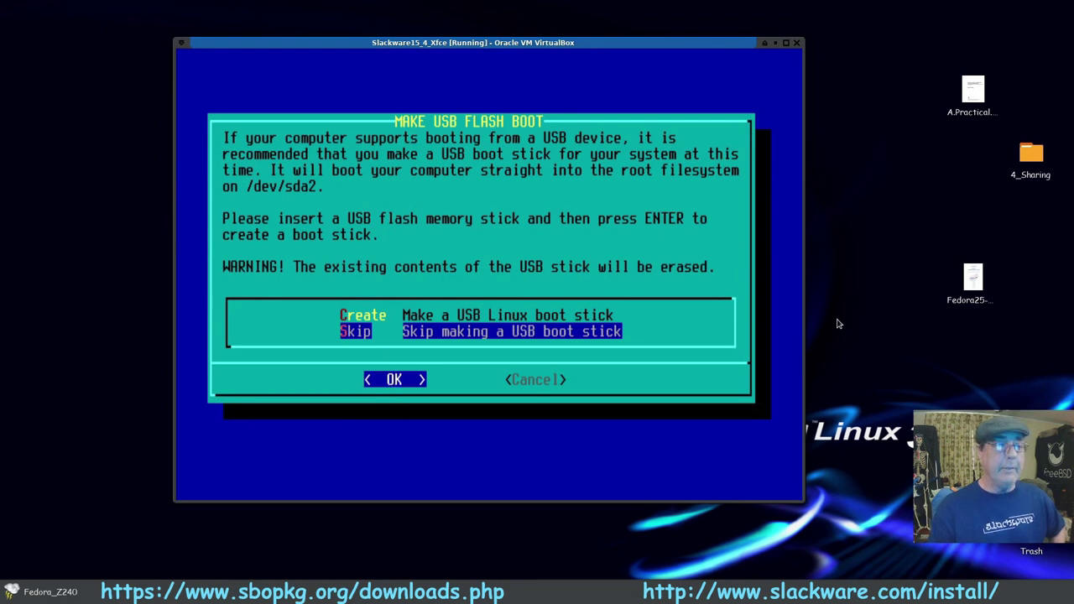
# Skip making a USB flash boot stick
pyautogui.press('Up')
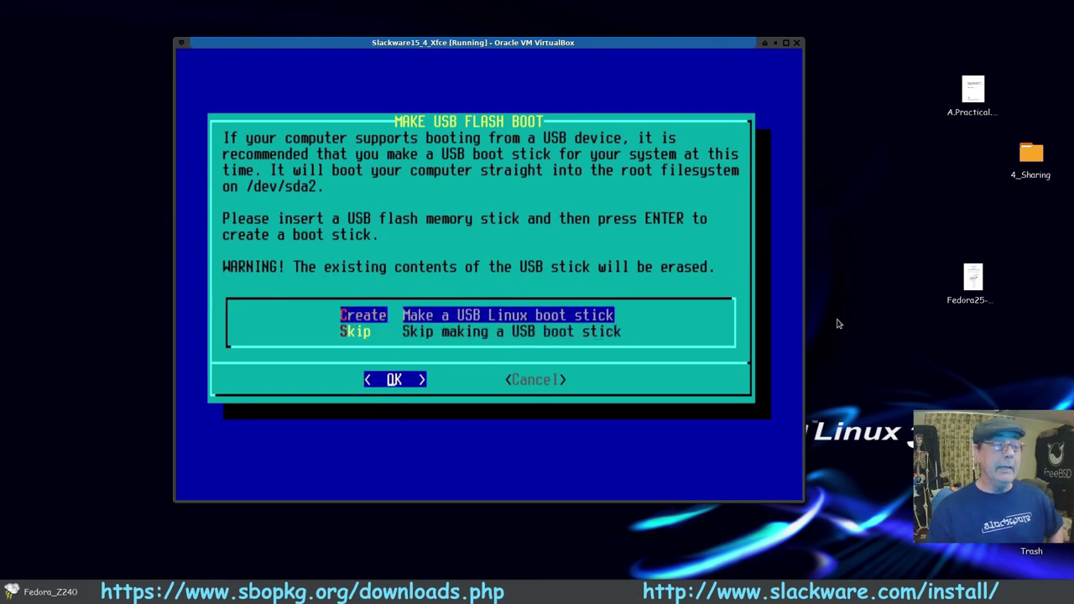
pyautogui.press('Down')
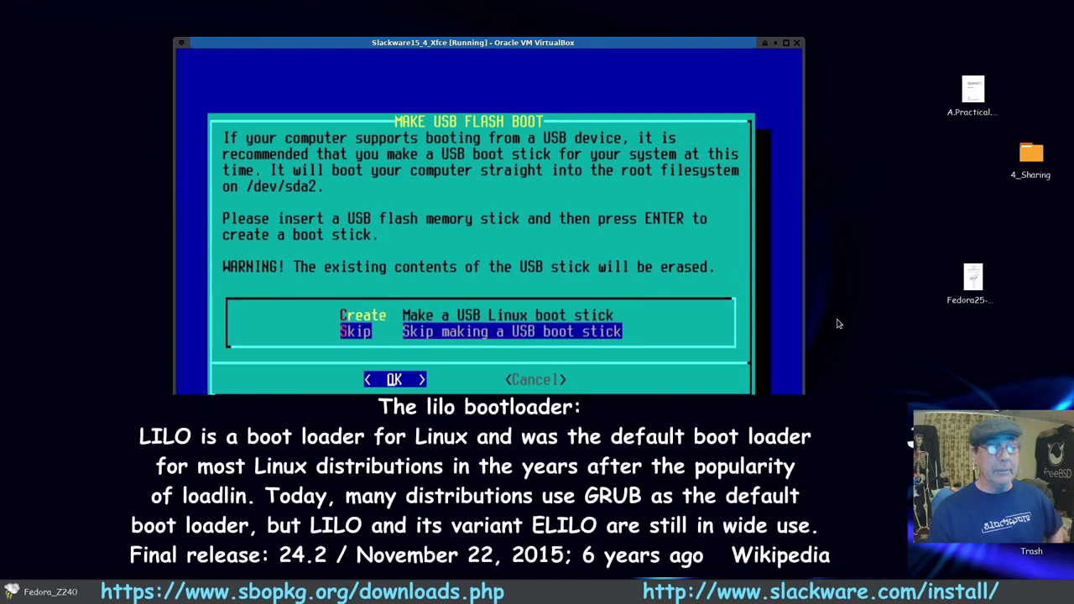
pyautogui.press('Return')
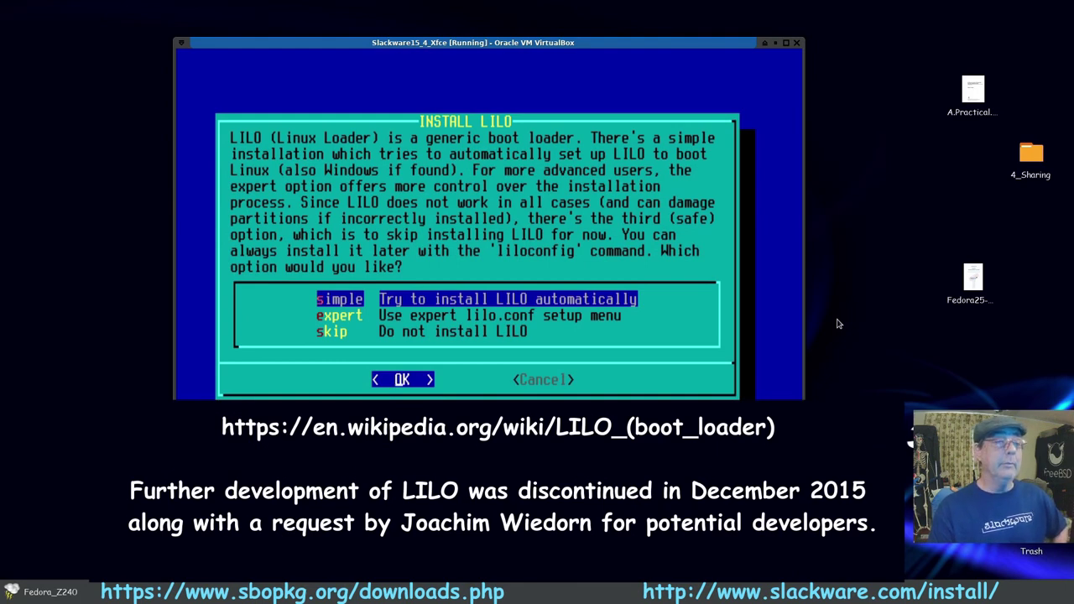
# Install LILO simply to the MBR with standard console, no extra parameters, and gpm enabled
pyautogui.press('Return')
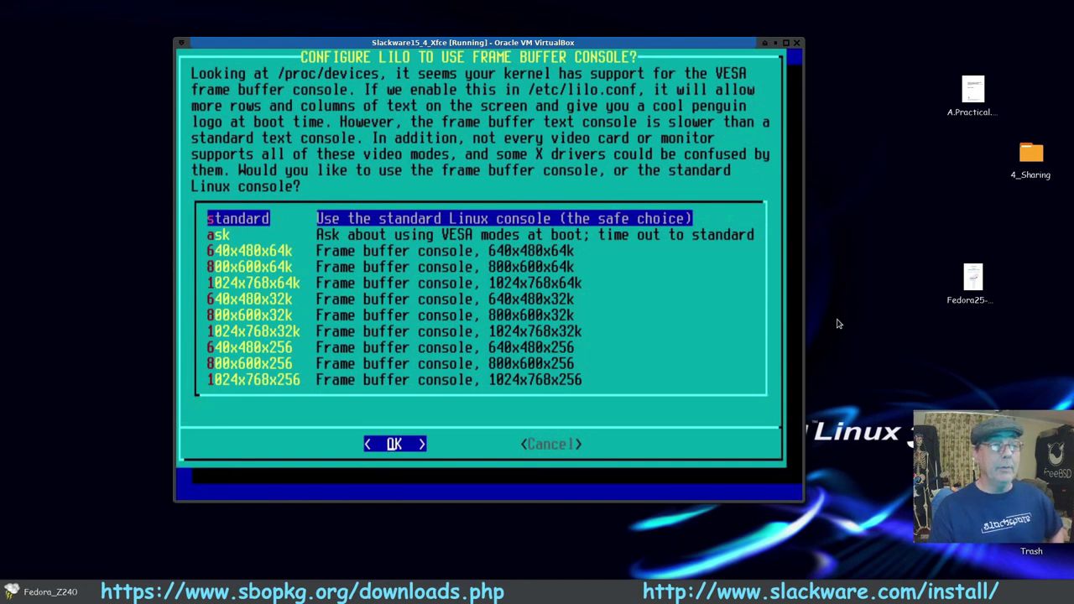
pyautogui.press('Return')
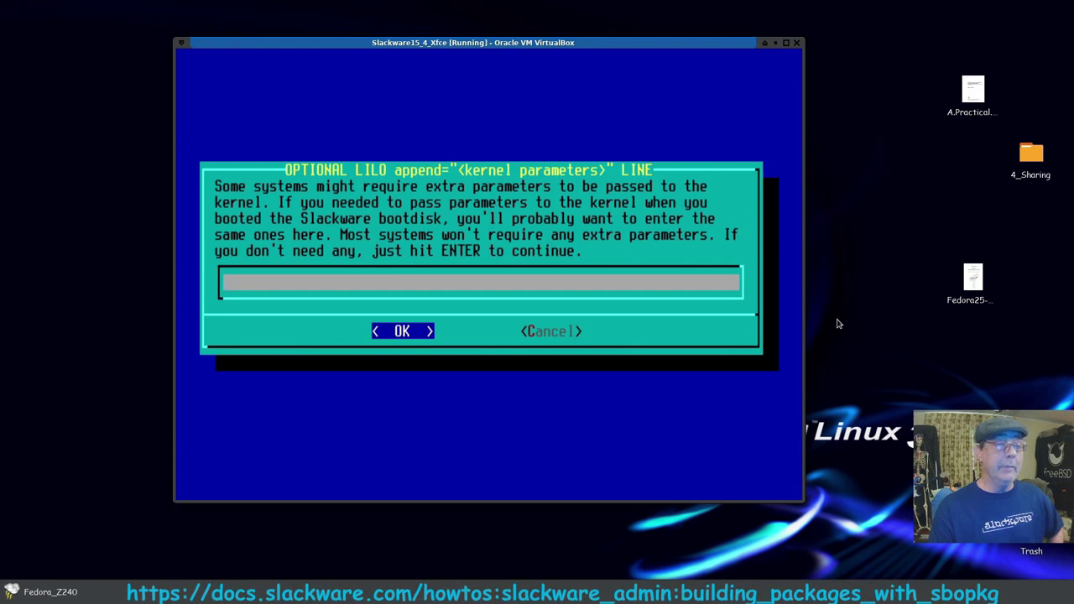
pyautogui.press('Return')
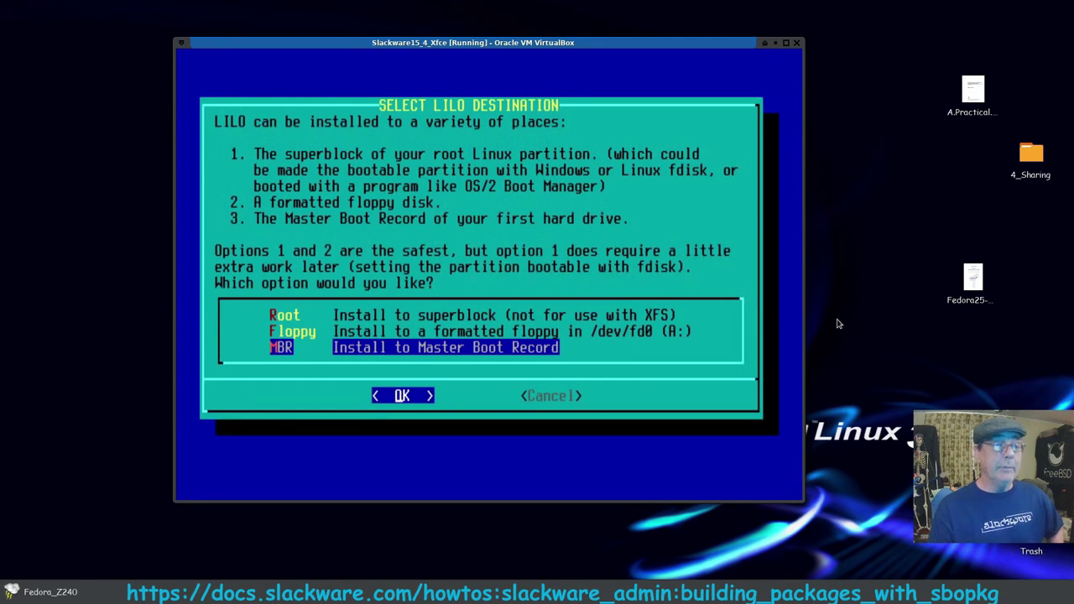
pyautogui.press('Return')
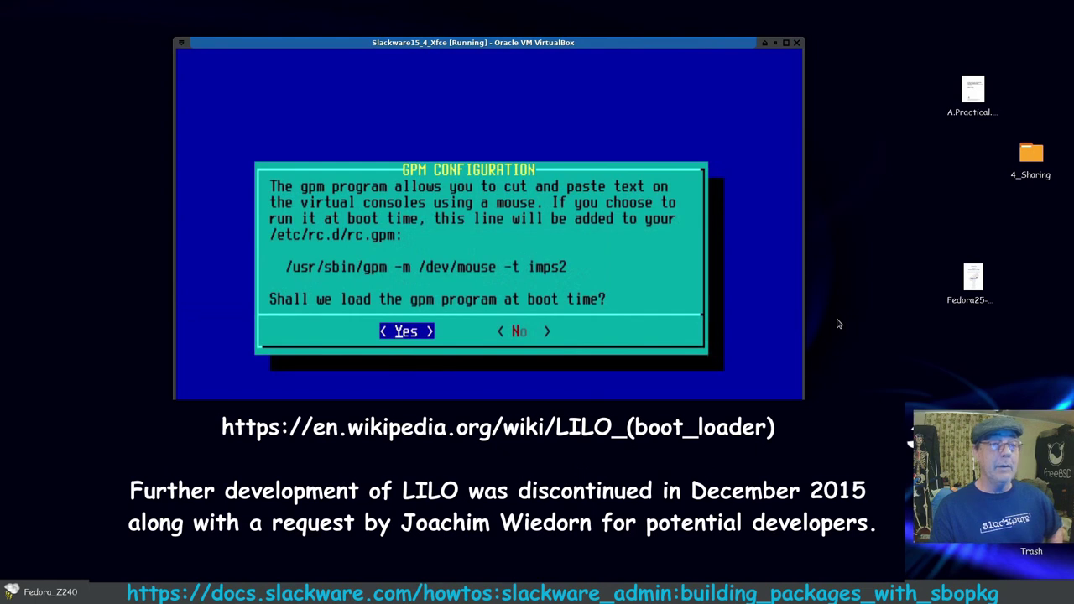
pyautogui.press('Return')
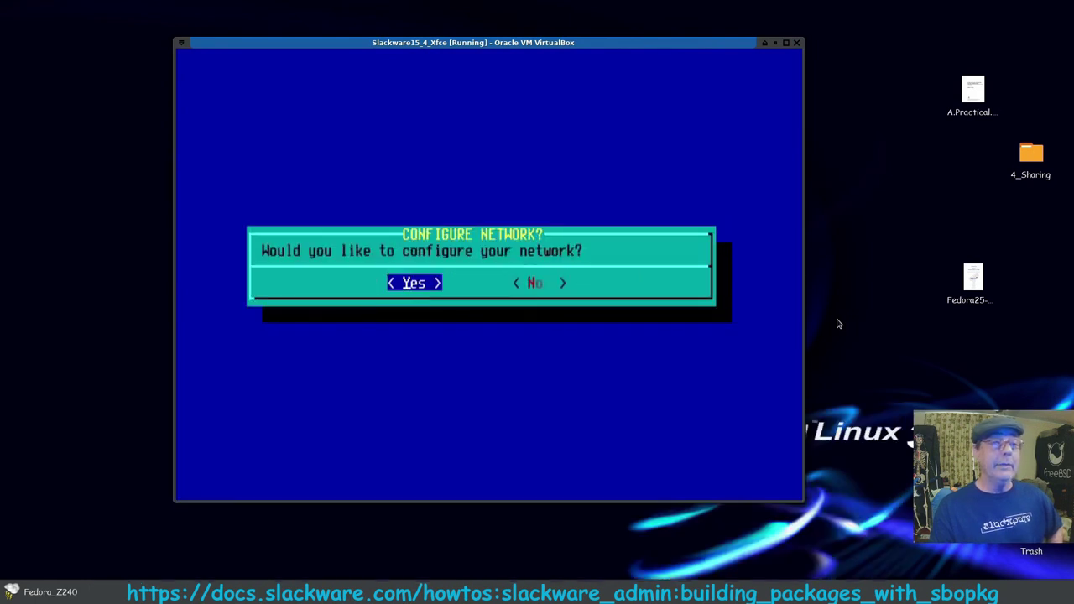
# Configure networking with hostname slack15 and domain nu.ya
pyautogui.press('Return')
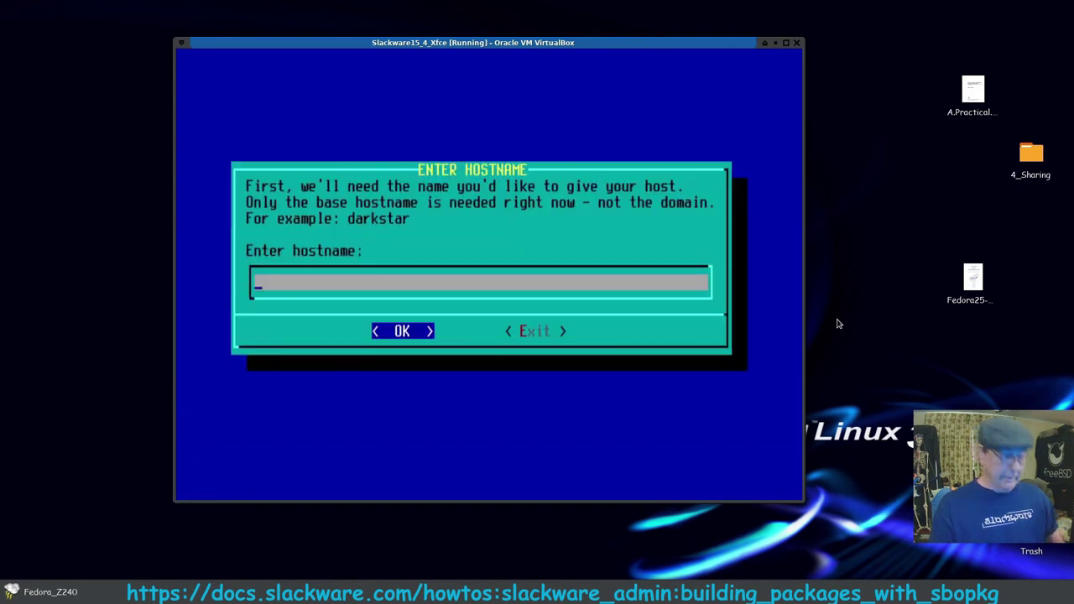
pyautogui.write('slack15')
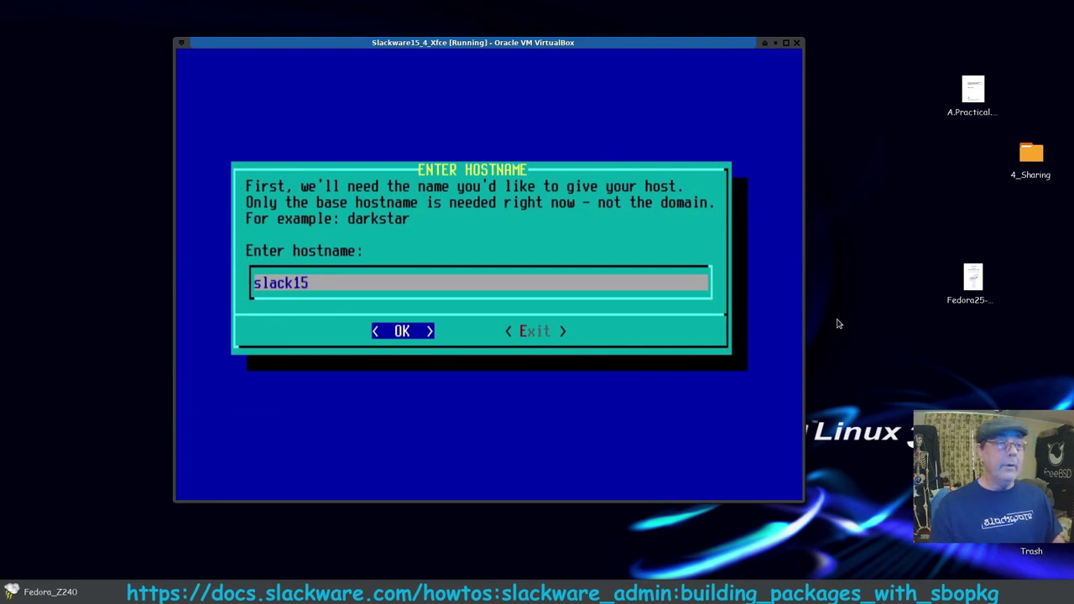
pyautogui.press('Return')
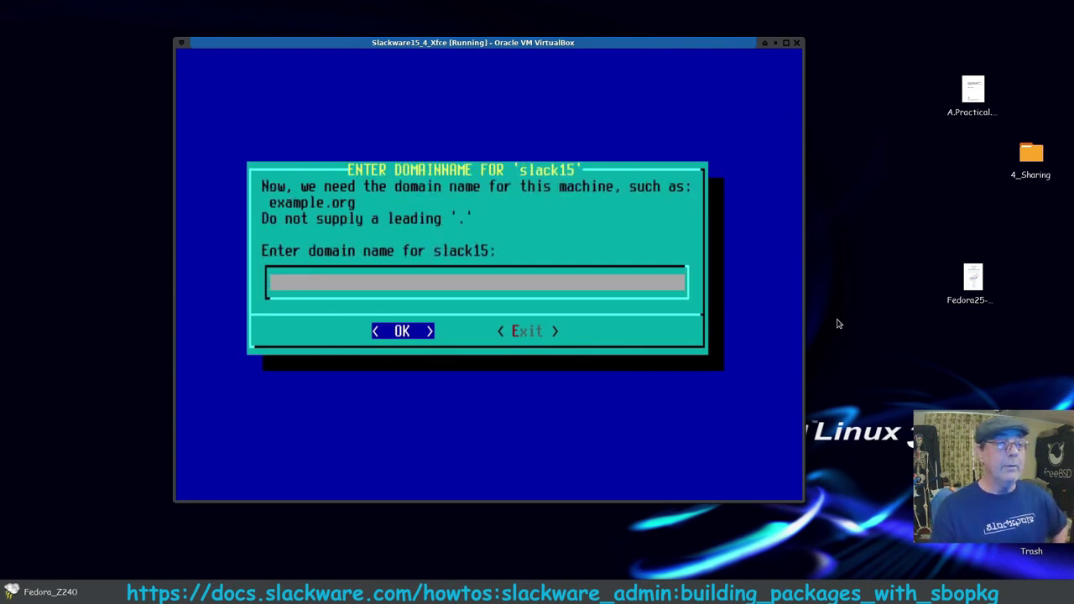
pyautogui.write('n')
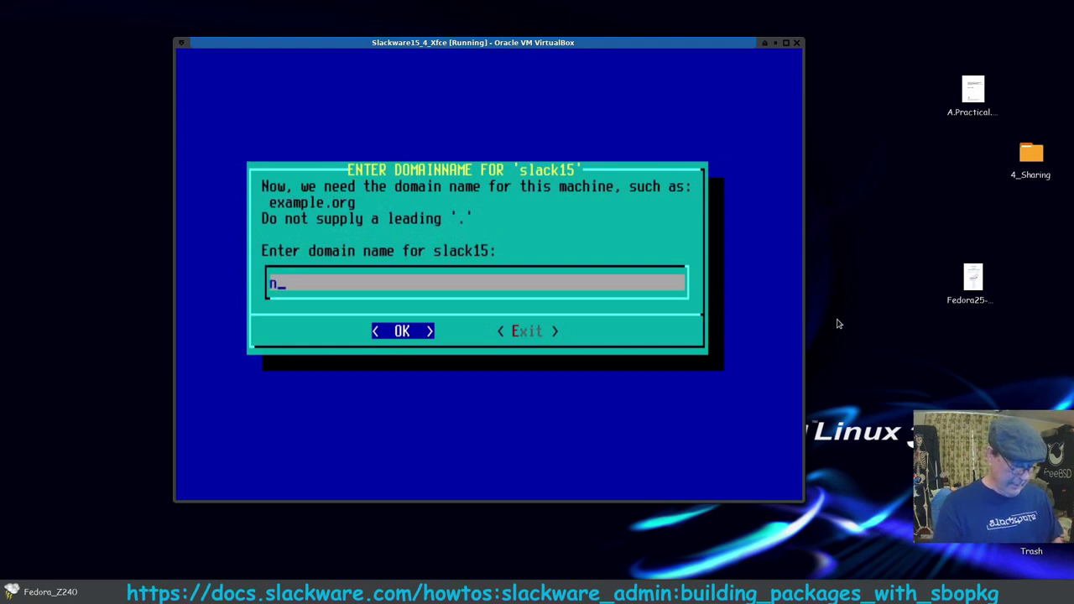
pyautogui.write('u.ya')
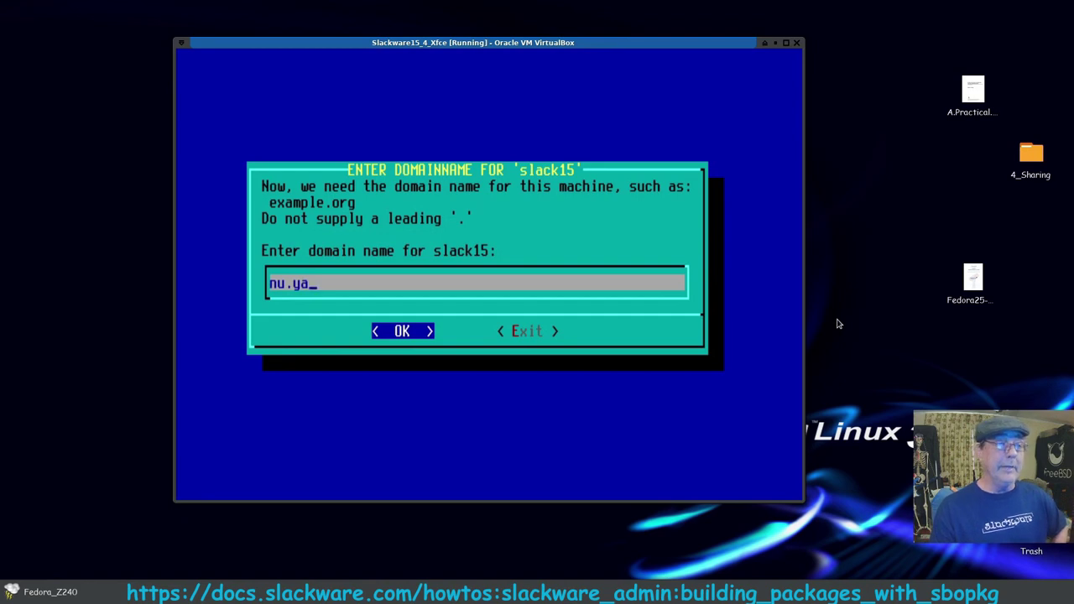
pyautogui.press('Return')
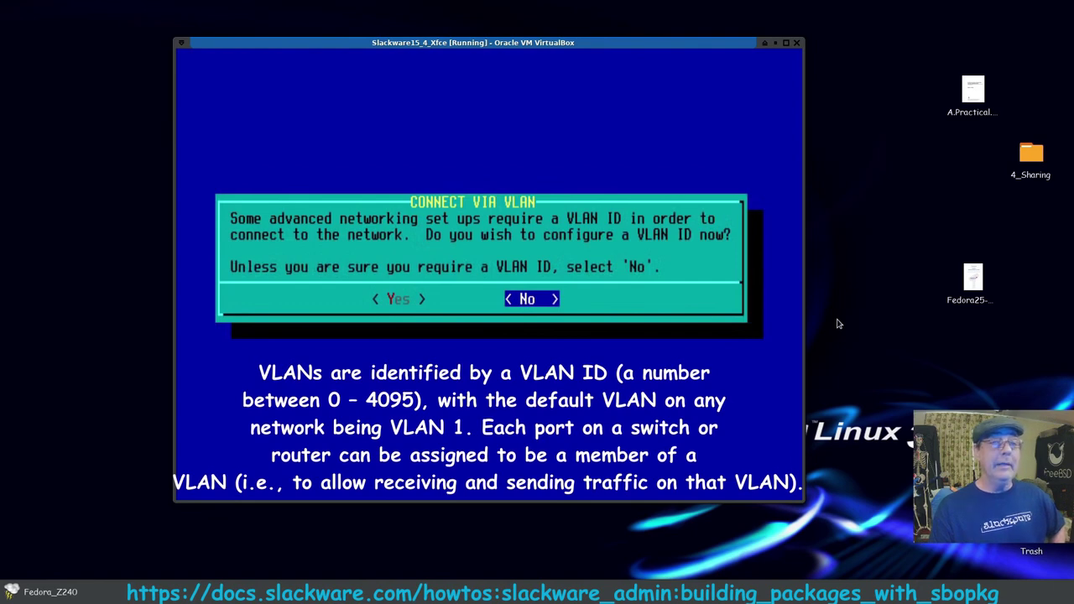
# Skip the VLAN ID and use NetworkManager for network setup
pyautogui.press('Return')
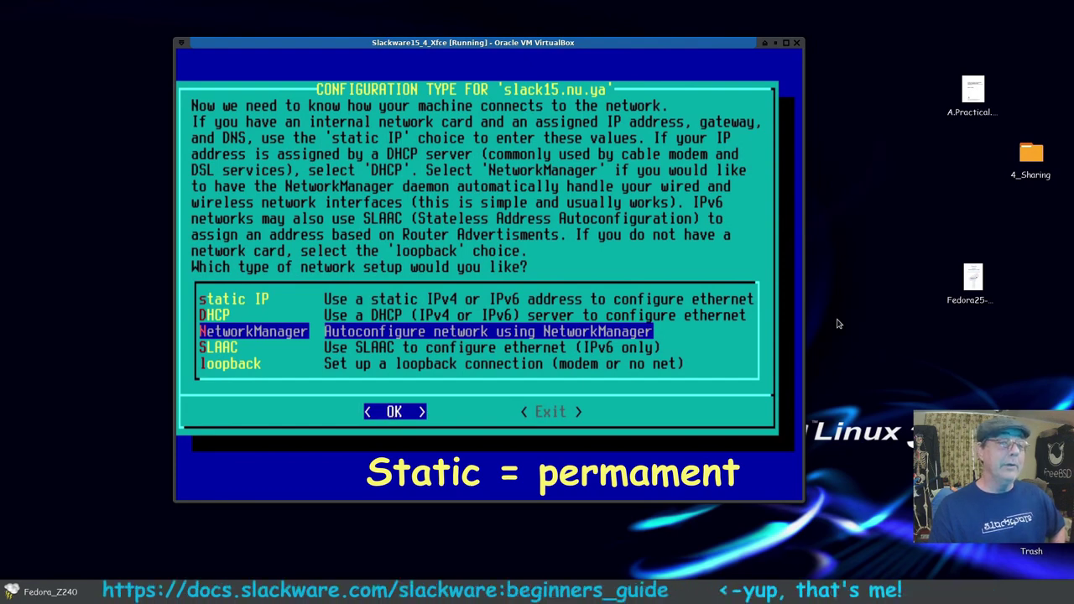
pyautogui.press('Return')
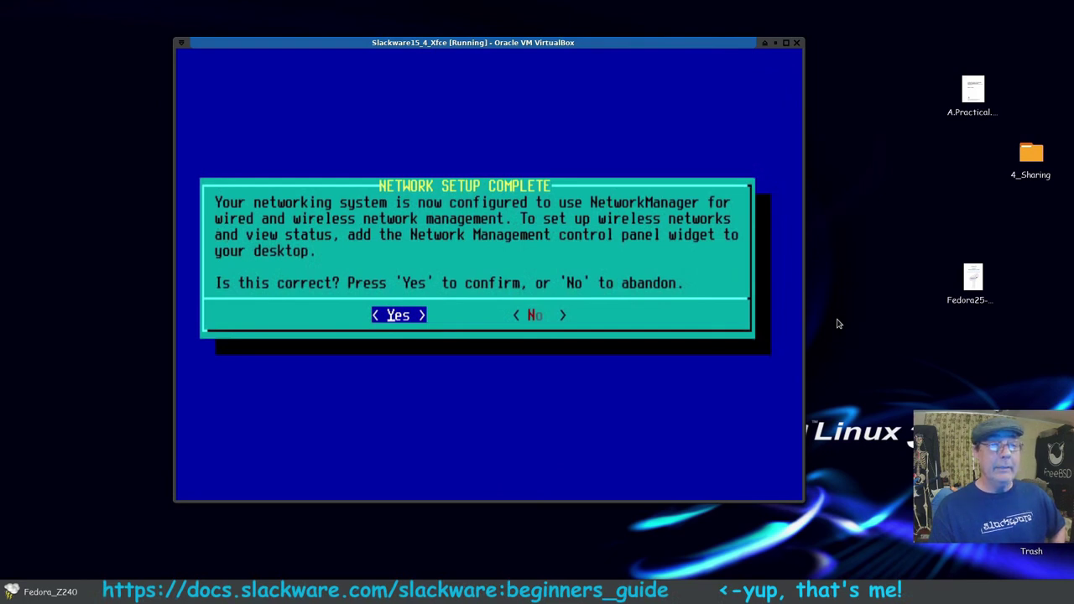
pyautogui.press('Return')
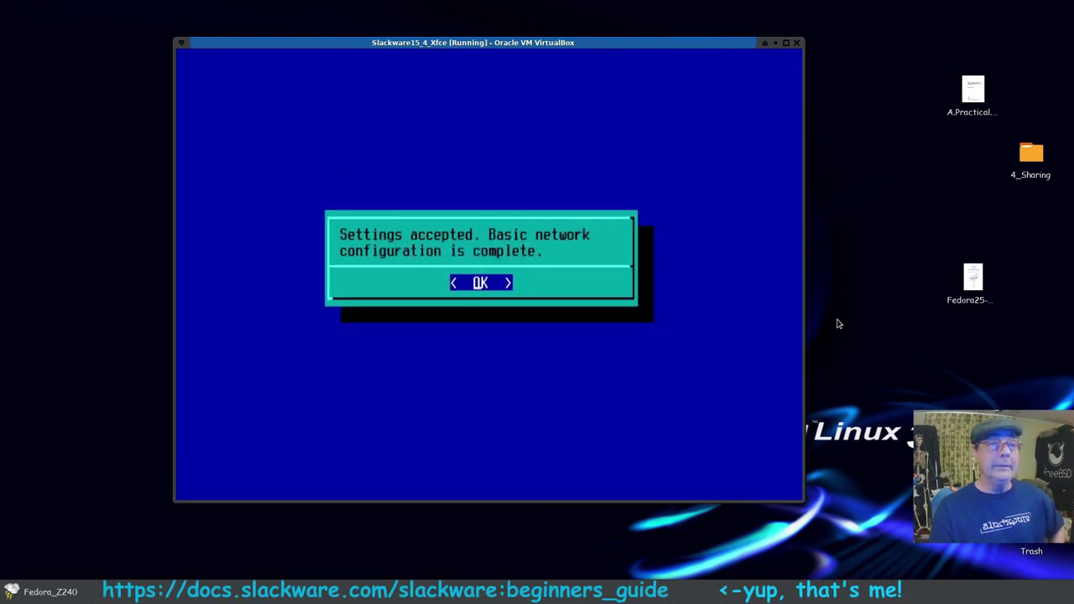
pyautogui.press('Return')
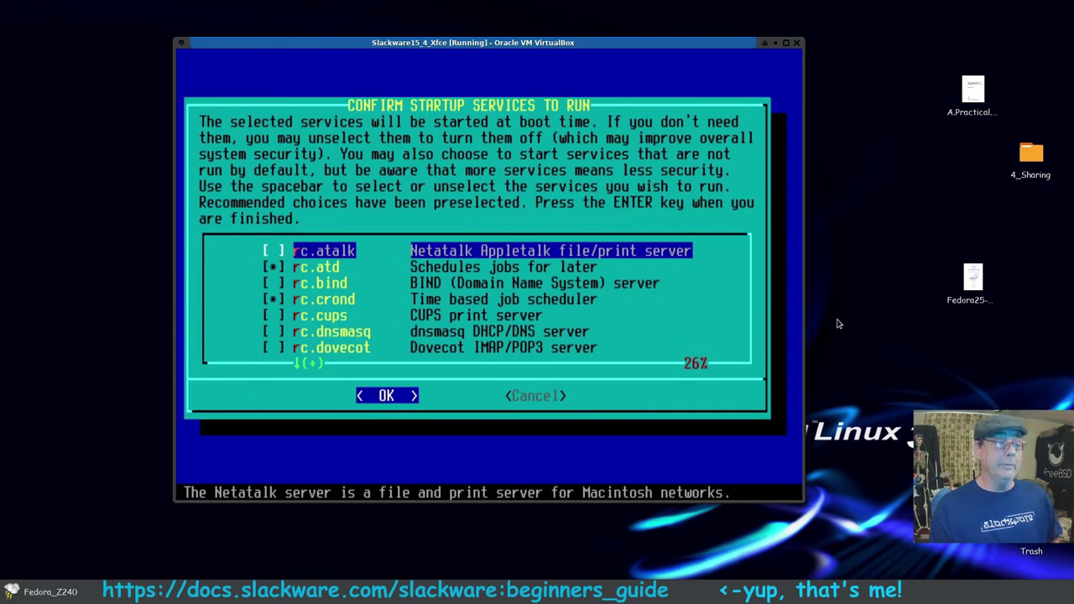
# Review startup services from rc.atd to rc.ntpd and enable the rc.ntpd time server
pyautogui.press('Down')
pyautogui.press('Down')
pyautogui.press('Down')
pyautogui.press('Down')
pyautogui.press('Down')
pyautogui.press('Down')
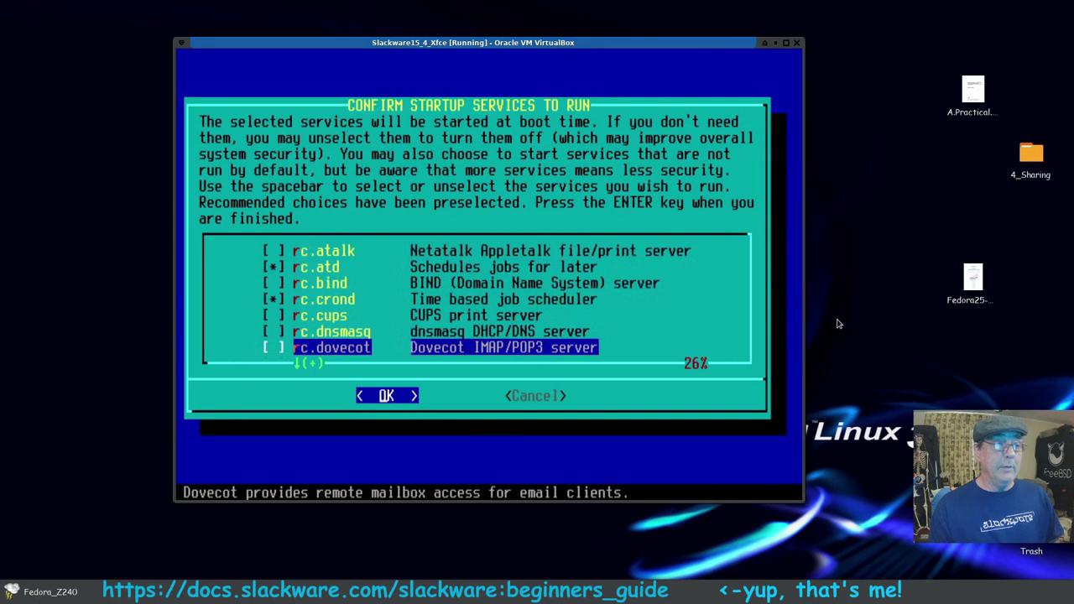
pyautogui.press('Up')
pyautogui.press('Up')
pyautogui.press('Up')
pyautogui.press('Up')
pyautogui.press('Up')
pyautogui.press('Up')
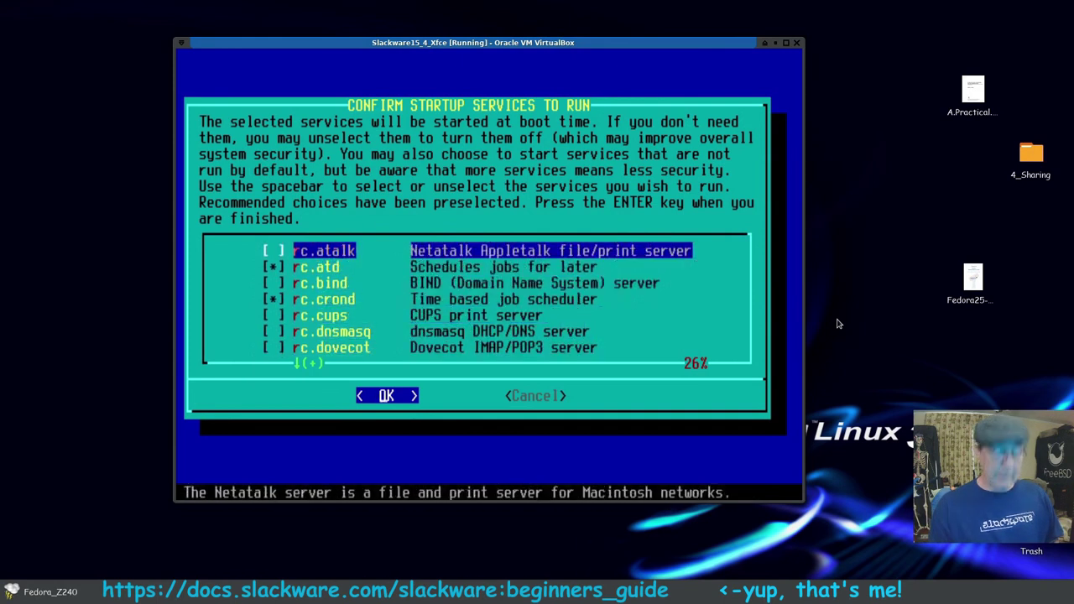
pyautogui.press('Down')
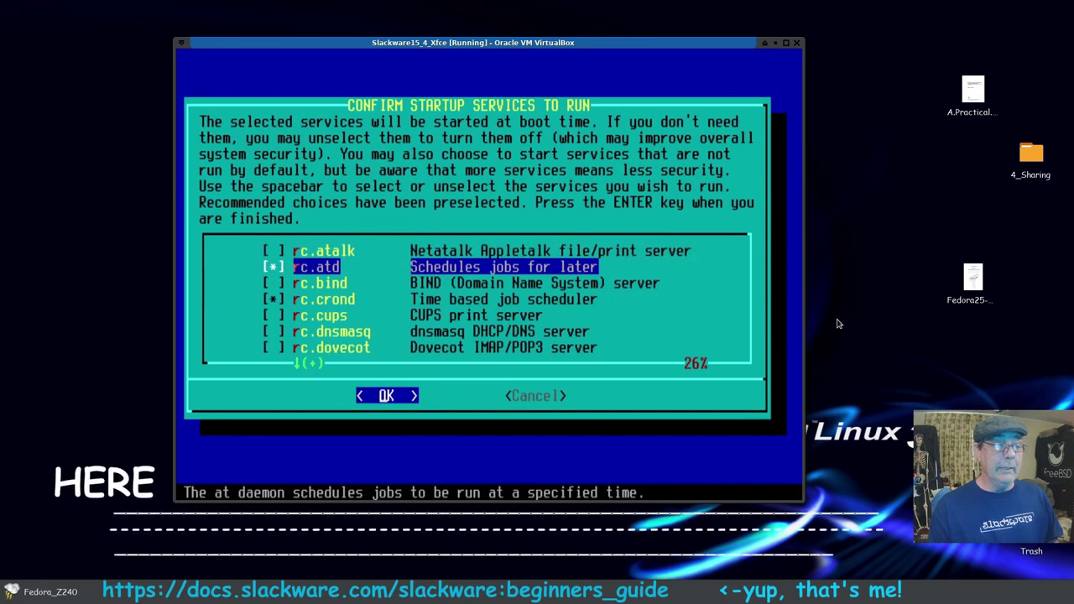
pyautogui.press('Down')
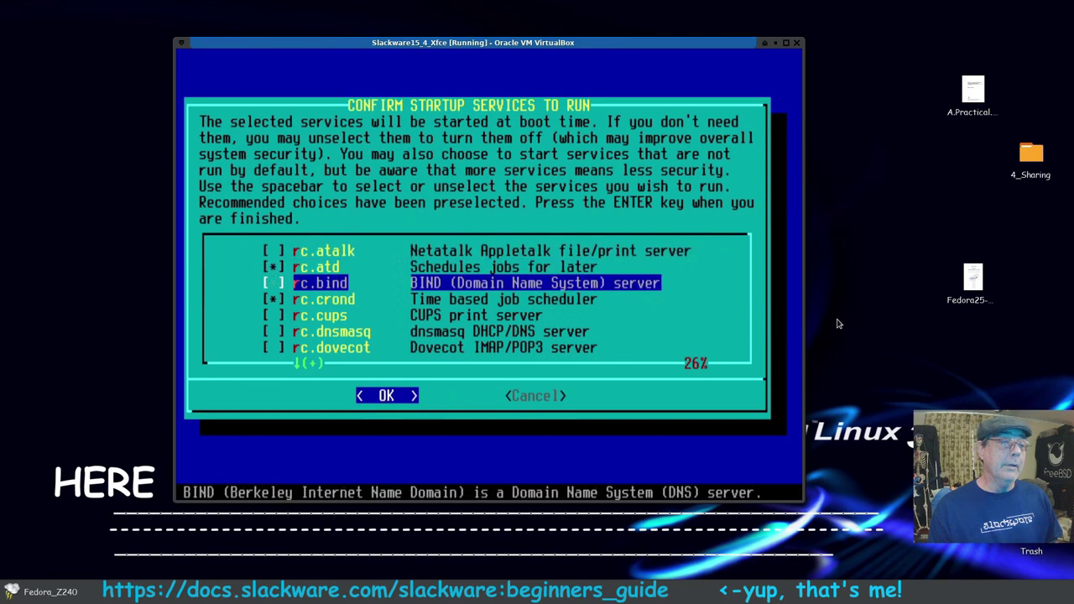
pyautogui.press('Down')
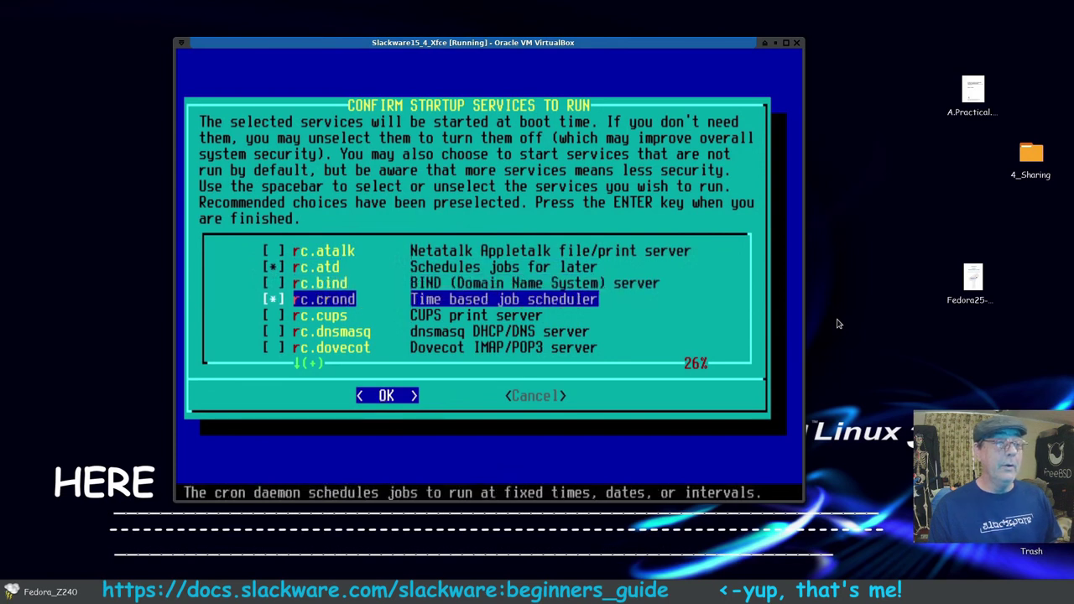
pyautogui.press('Down')
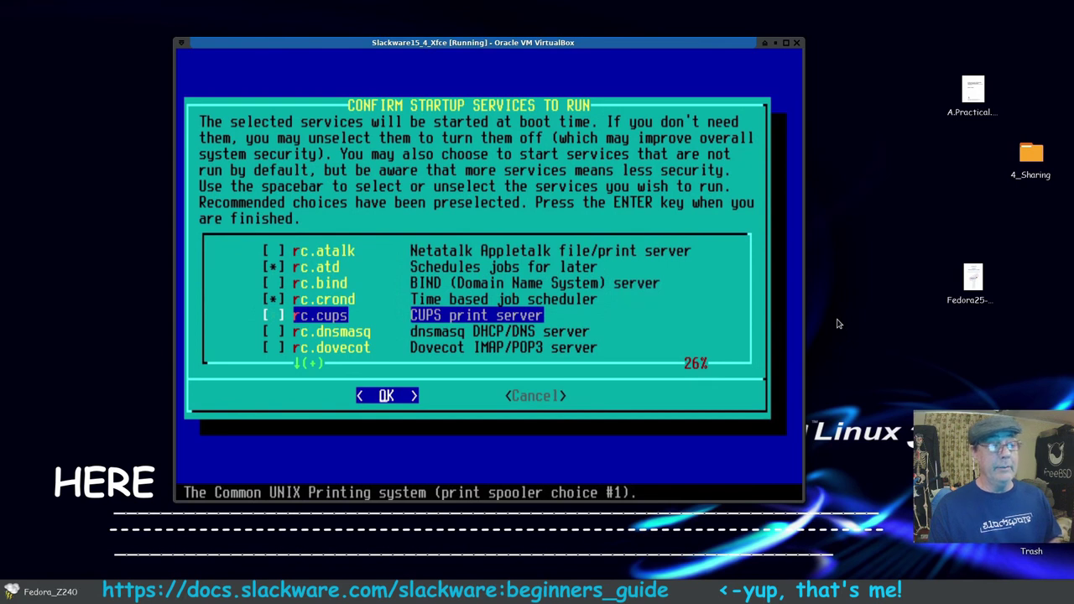
pyautogui.press('Down')
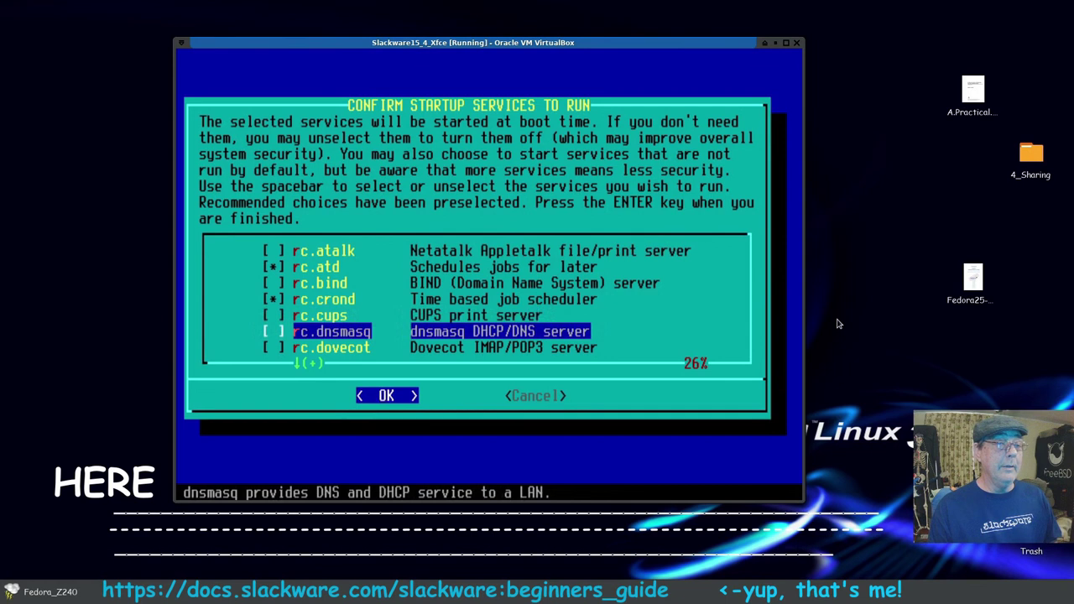
pyautogui.press('Down')
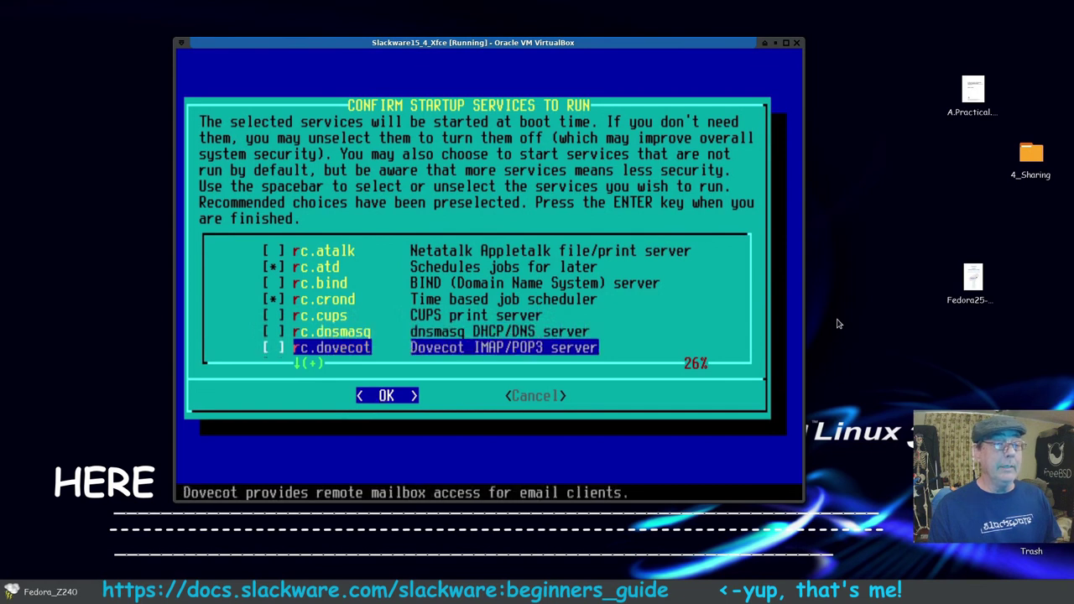
pyautogui.press('Down')
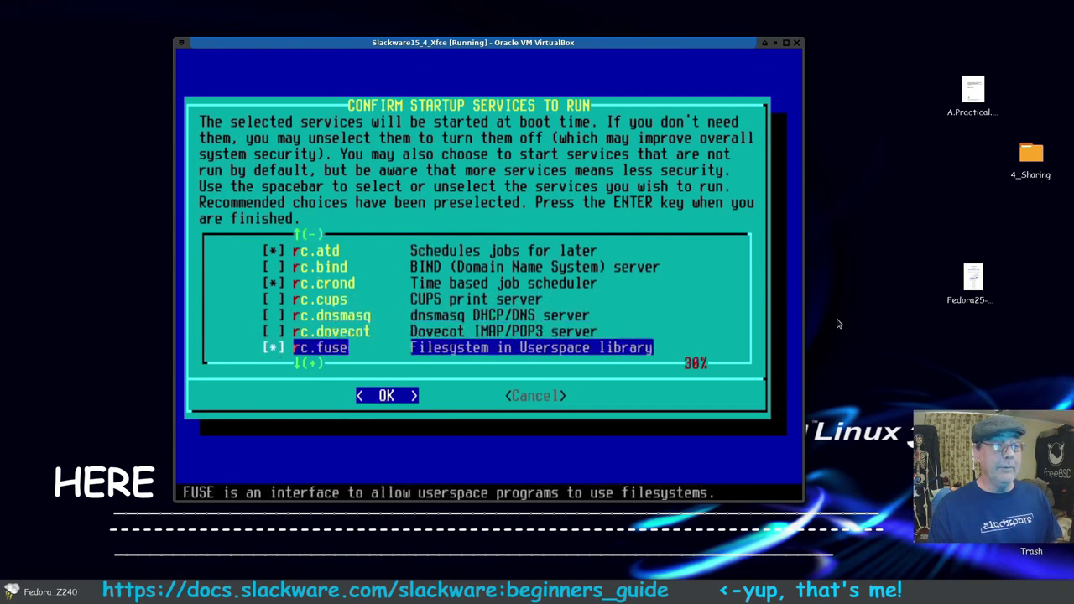
pyautogui.press('Down')
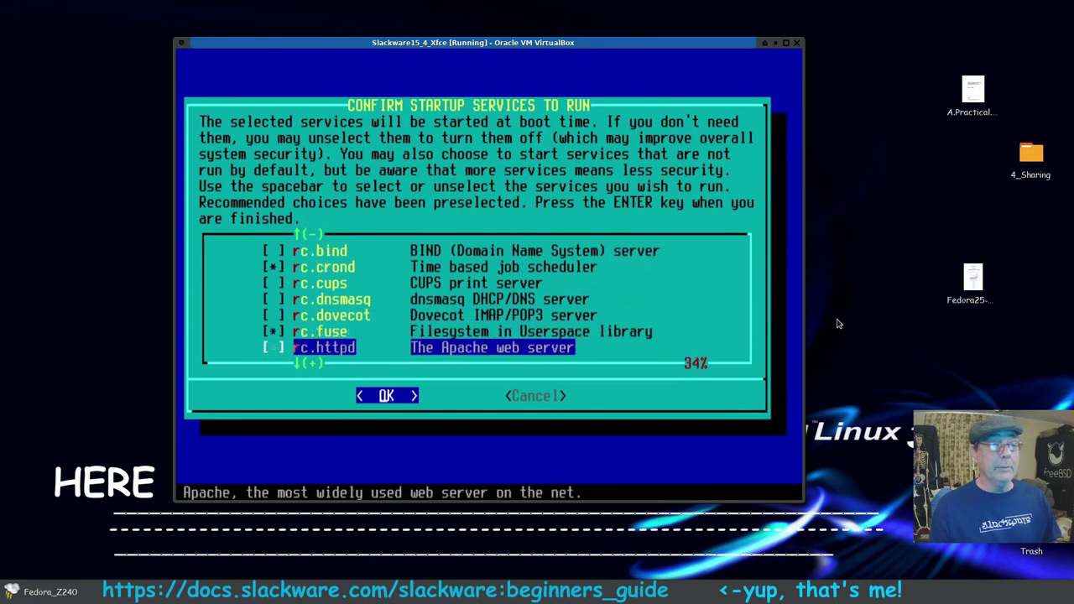
pyautogui.press('Down')
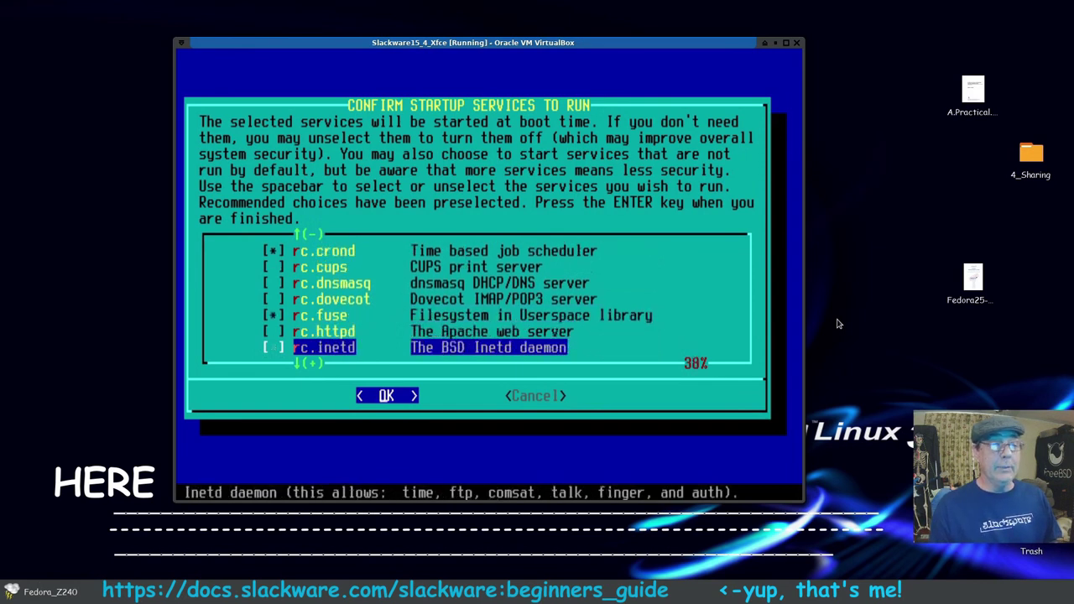
pyautogui.press('Down')
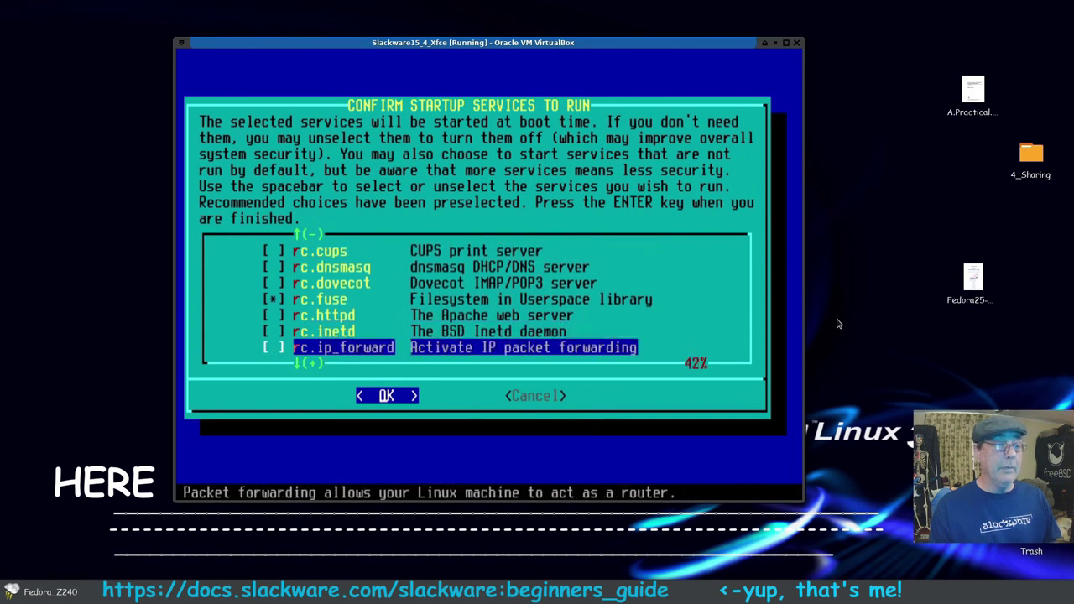
pyautogui.press('Down')
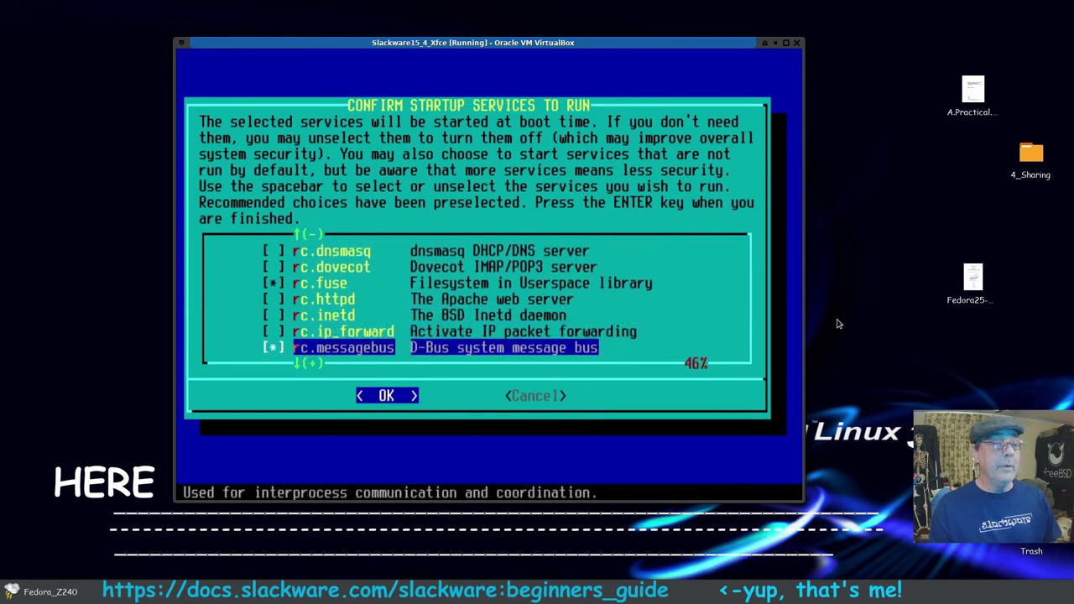
pyautogui.press('Down')
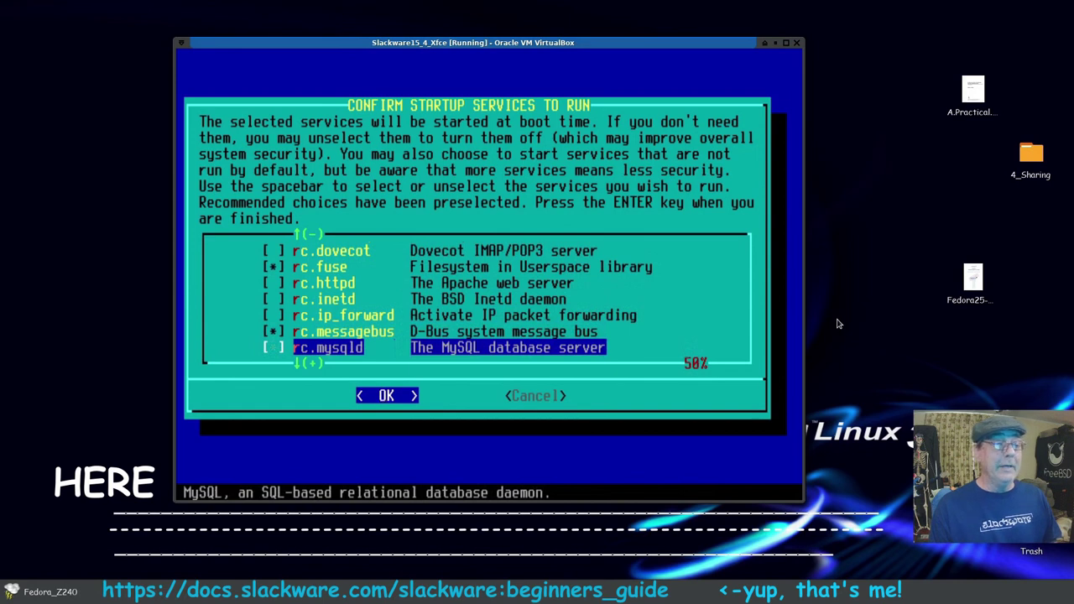
pyautogui.press('Down')
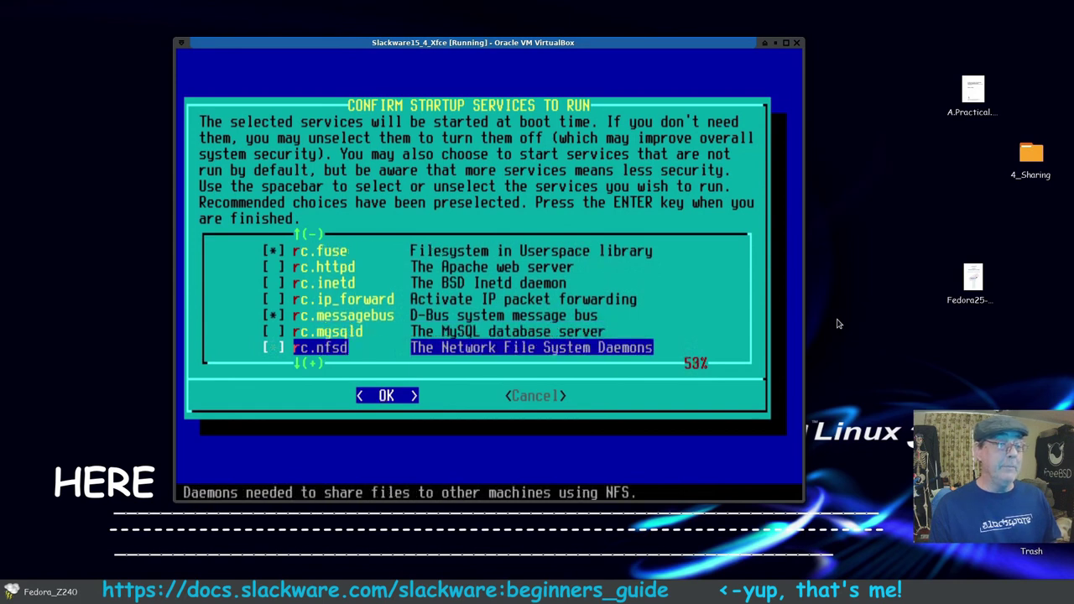
pyautogui.press('Down')
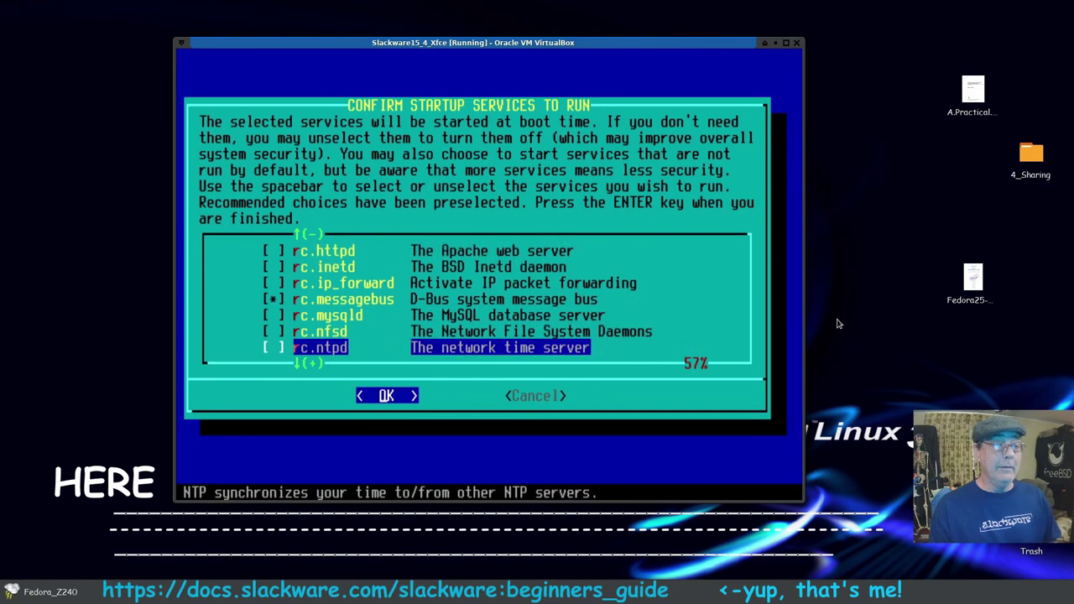
pyautogui.press('space')
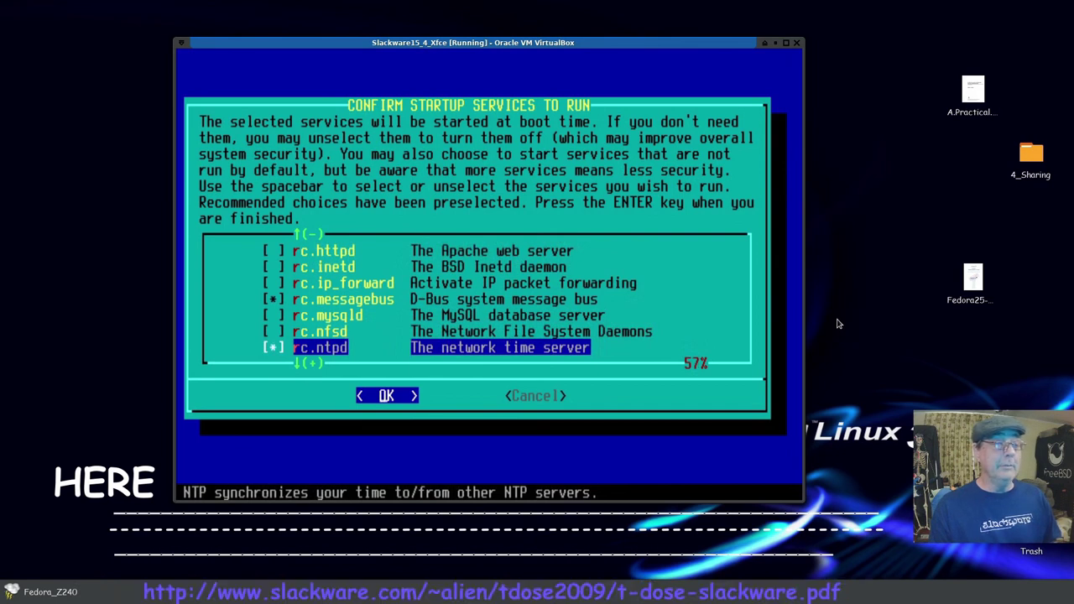
# Check the remaining services through rc.syslog and rc.sshd, and confirm the selection
pyautogui.press('Down')
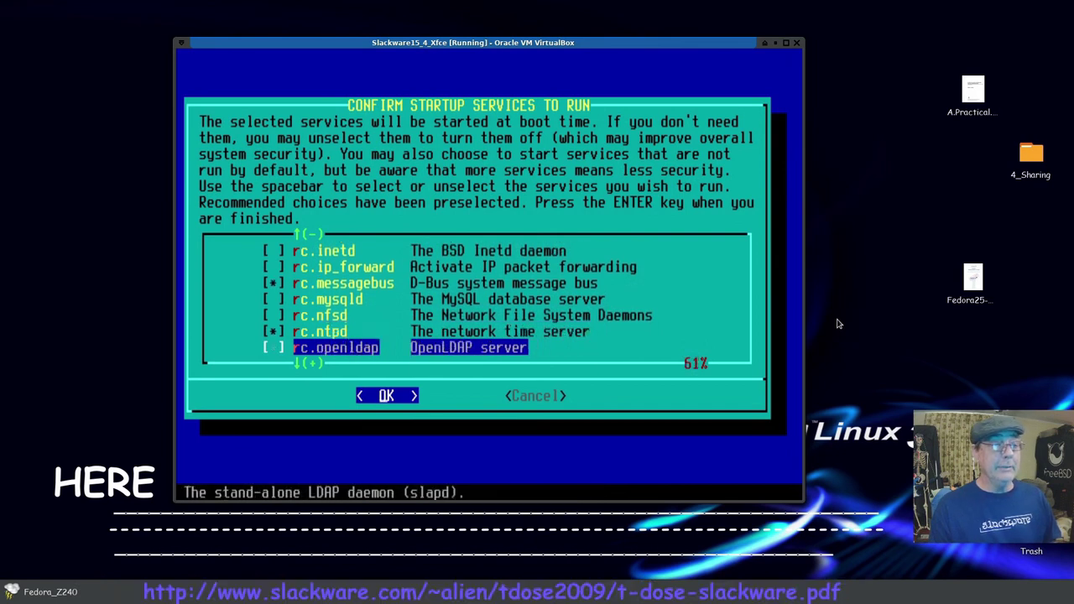
pyautogui.press('Down')
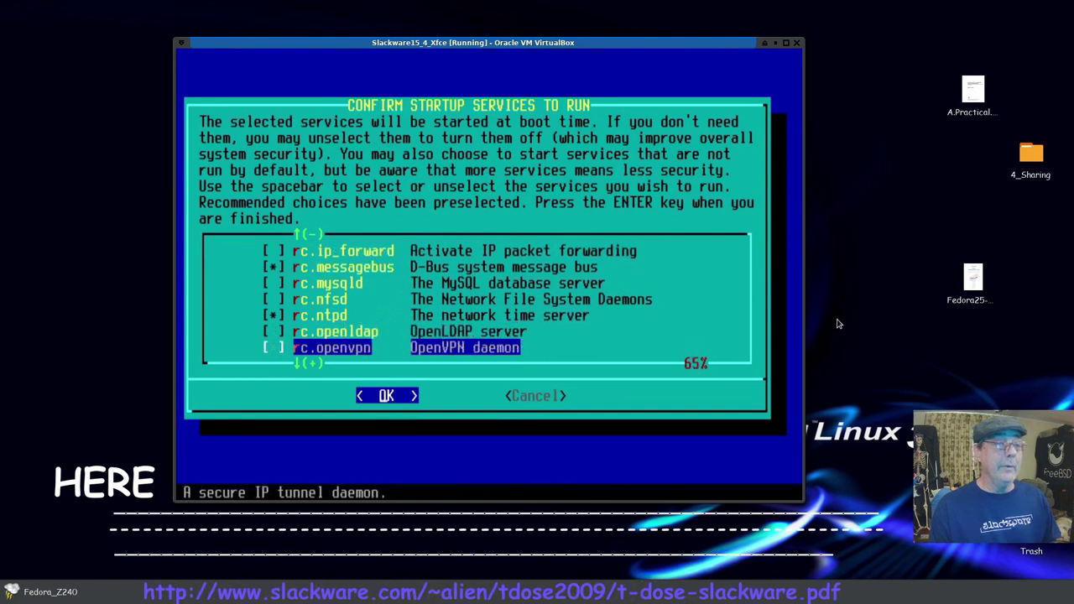
pyautogui.press('Down')
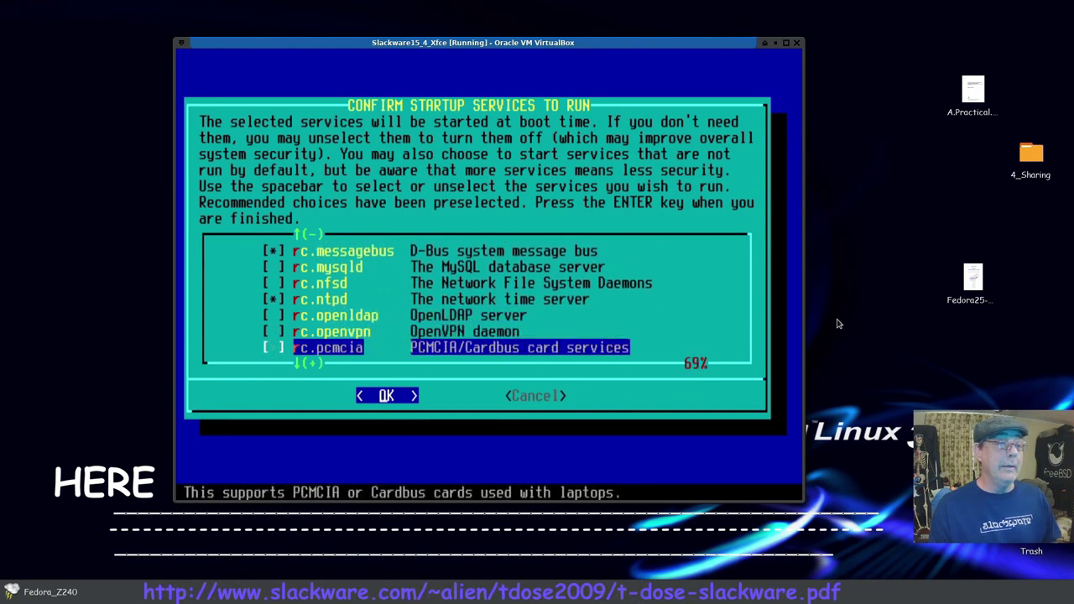
pyautogui.press('Down')
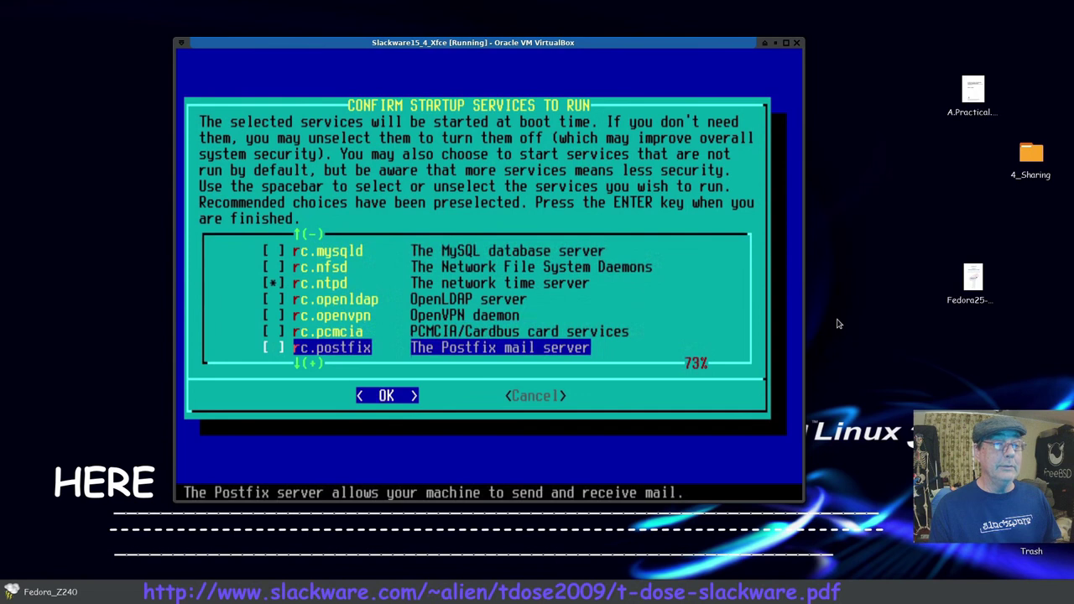
pyautogui.press('Down')
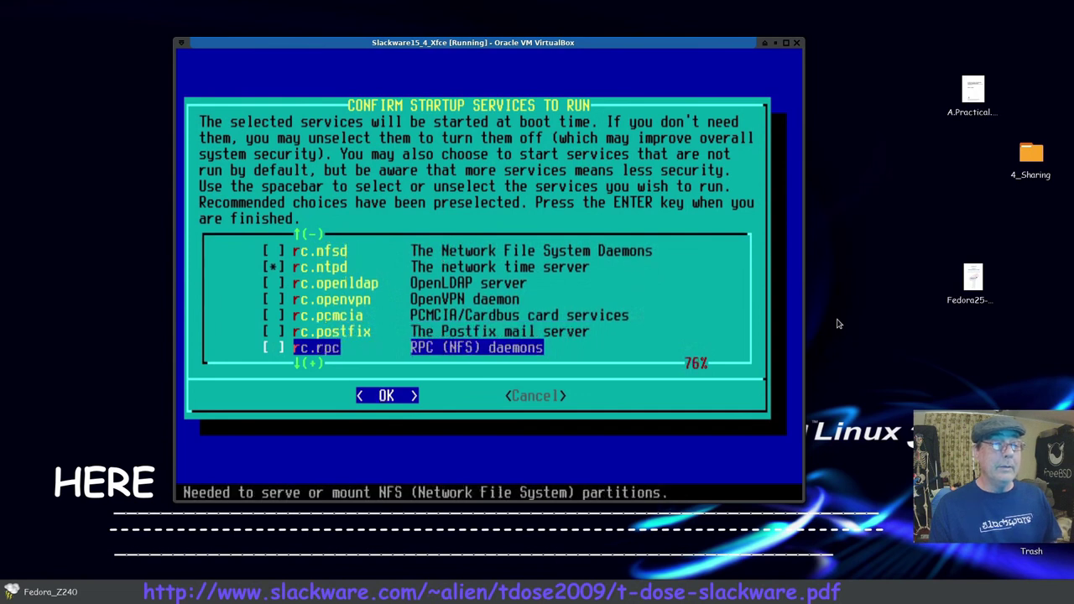
pyautogui.press('Down')
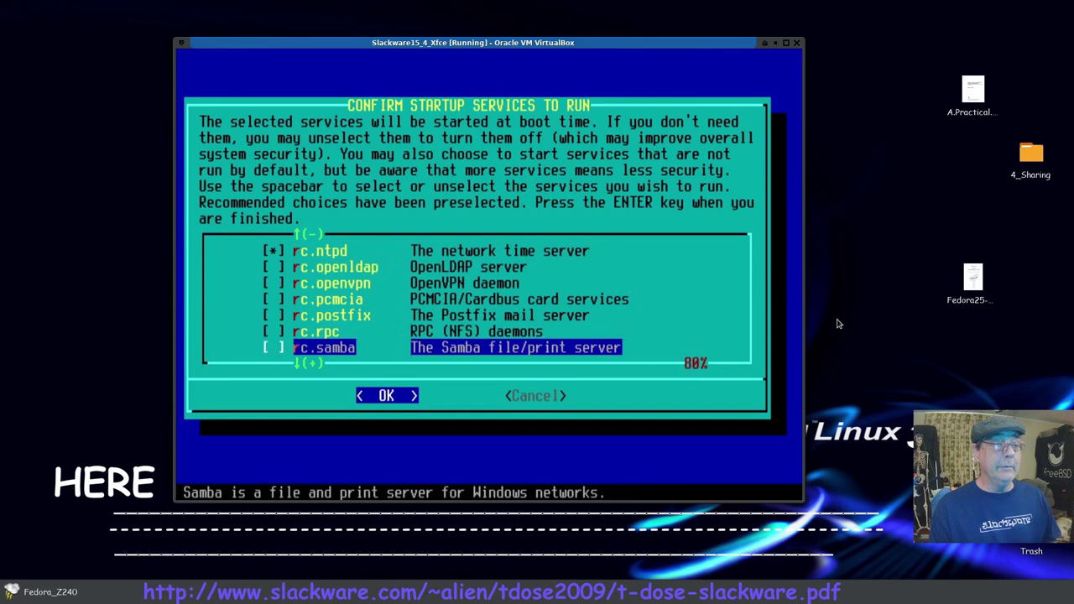
pyautogui.press('Down')
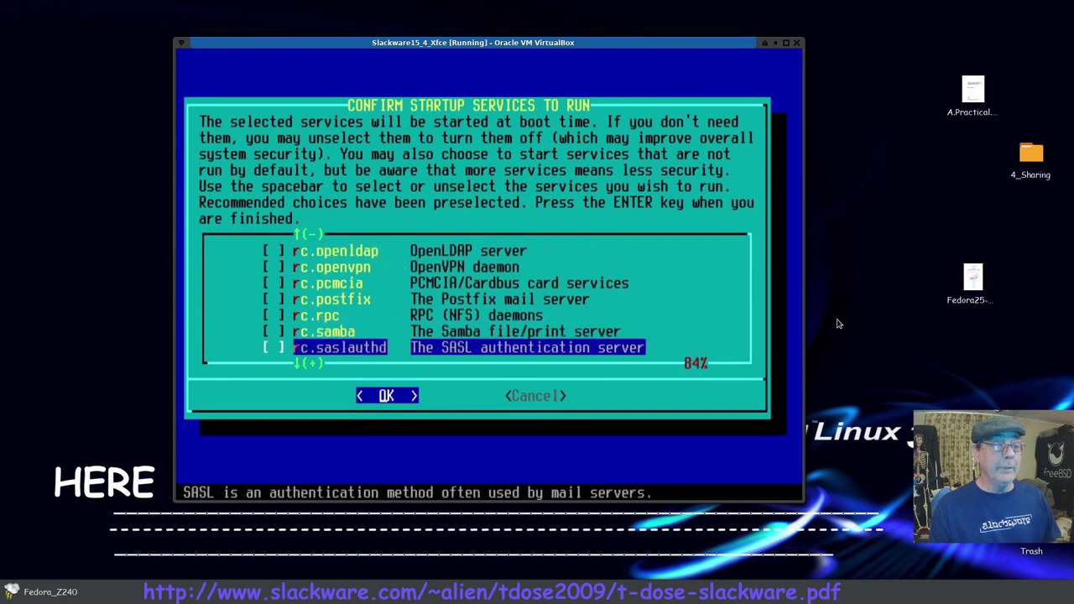
pyautogui.press('Down')
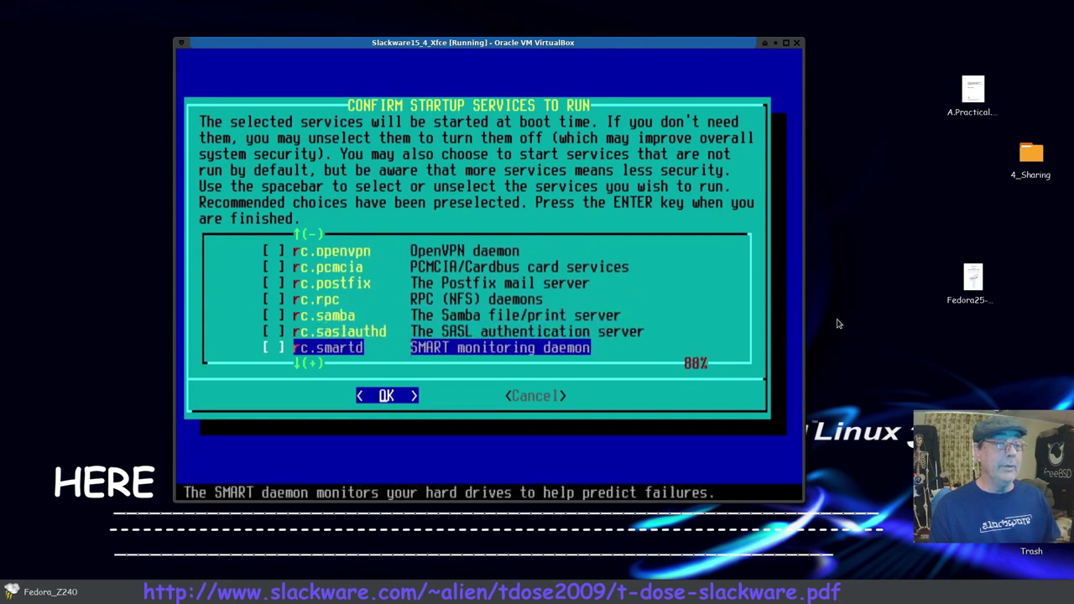
pyautogui.press('Down')
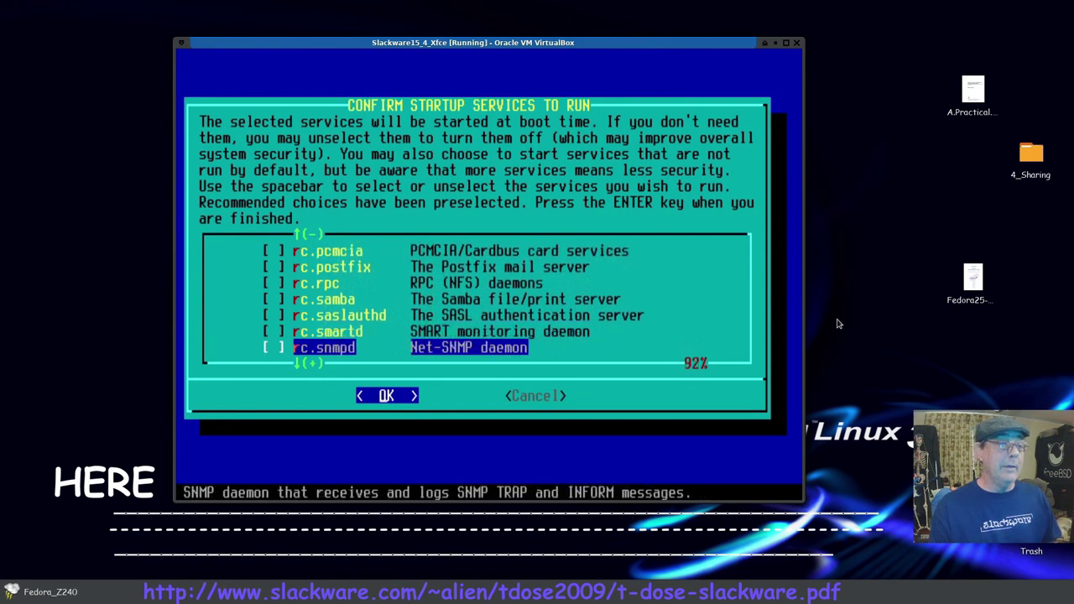
pyautogui.press('Down')
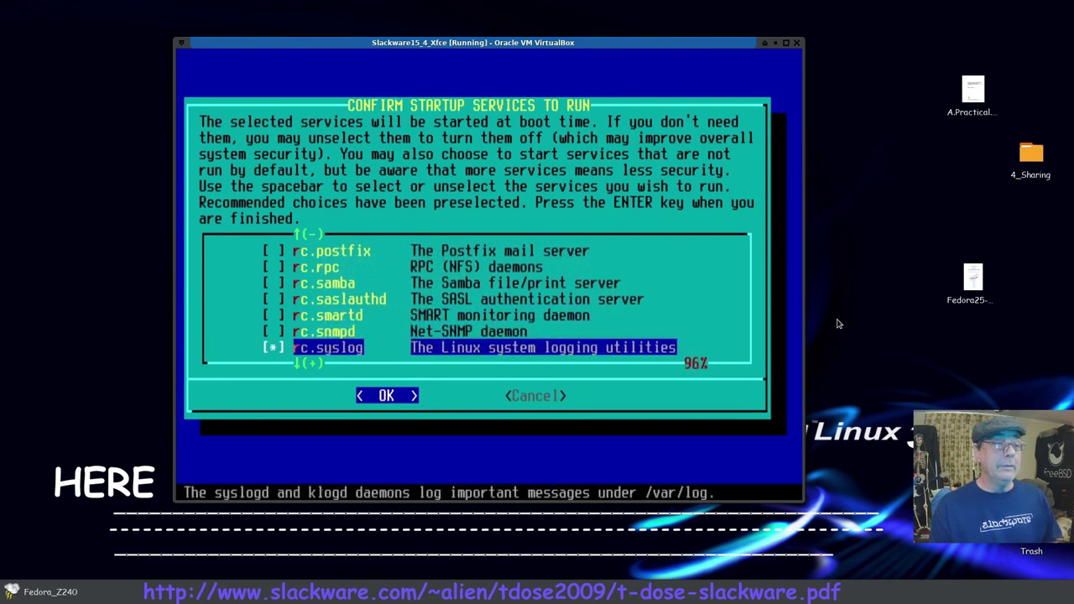
pyautogui.press('Down')
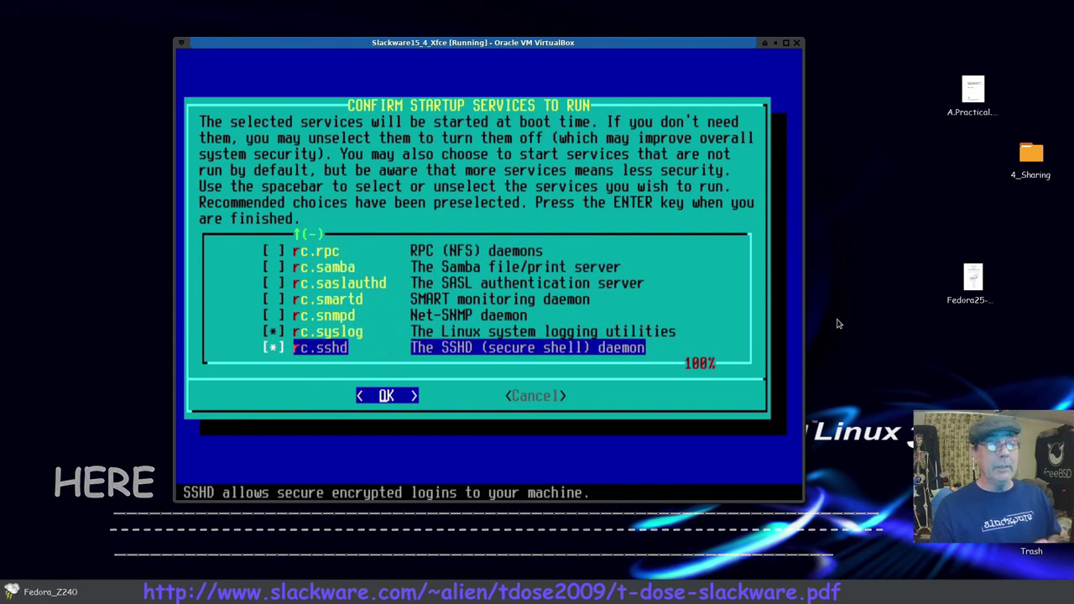
pyautogui.press('Return')
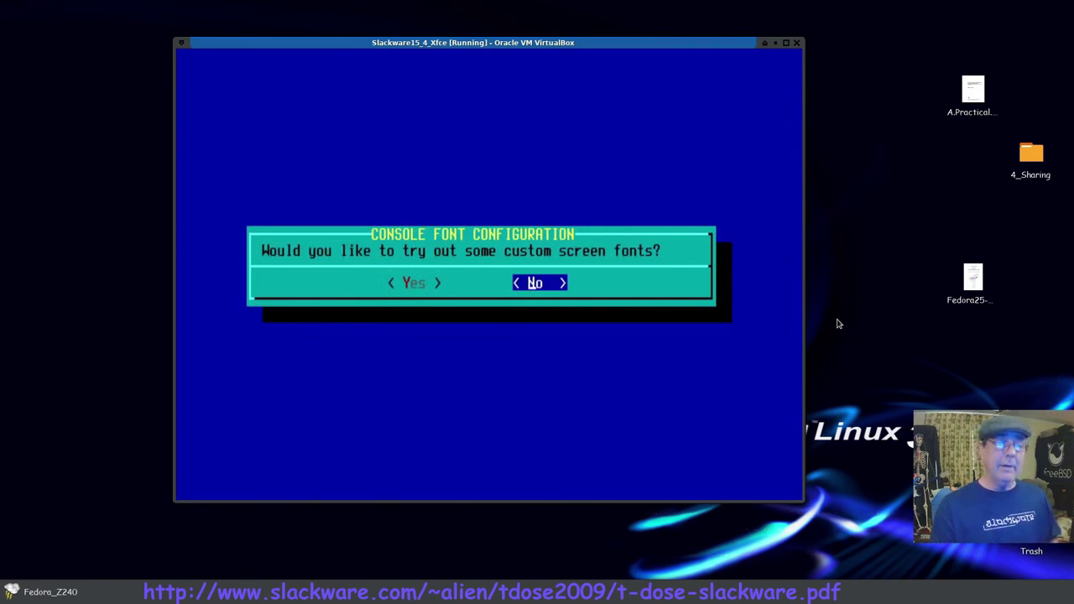
# Skip custom console fonts, keep the clock on local time, and choose US/Central with vim as vi editor
pyautogui.press('Return')
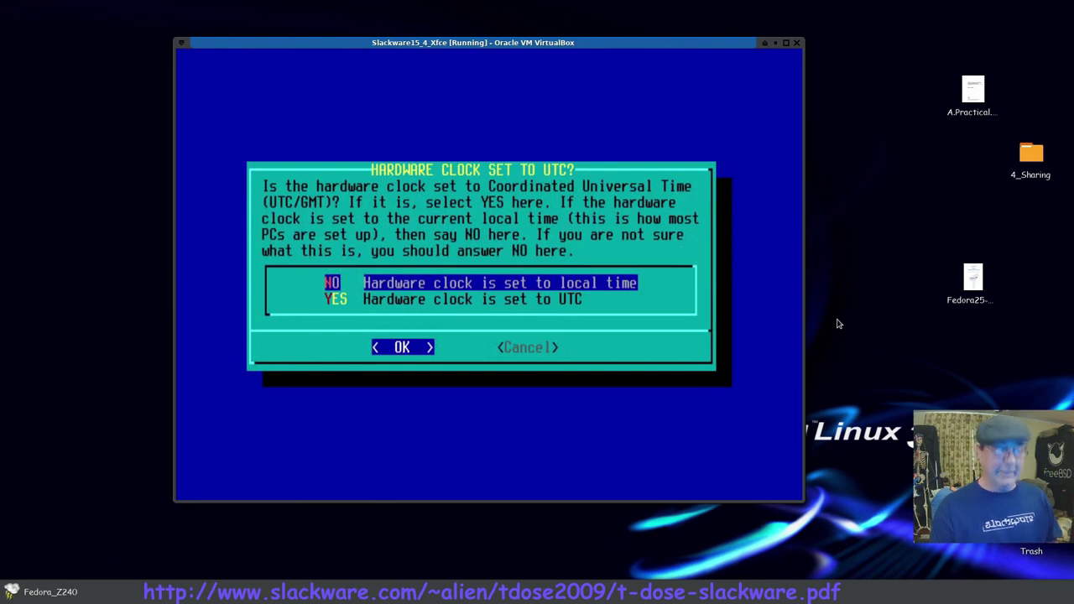
pyautogui.press('Return')
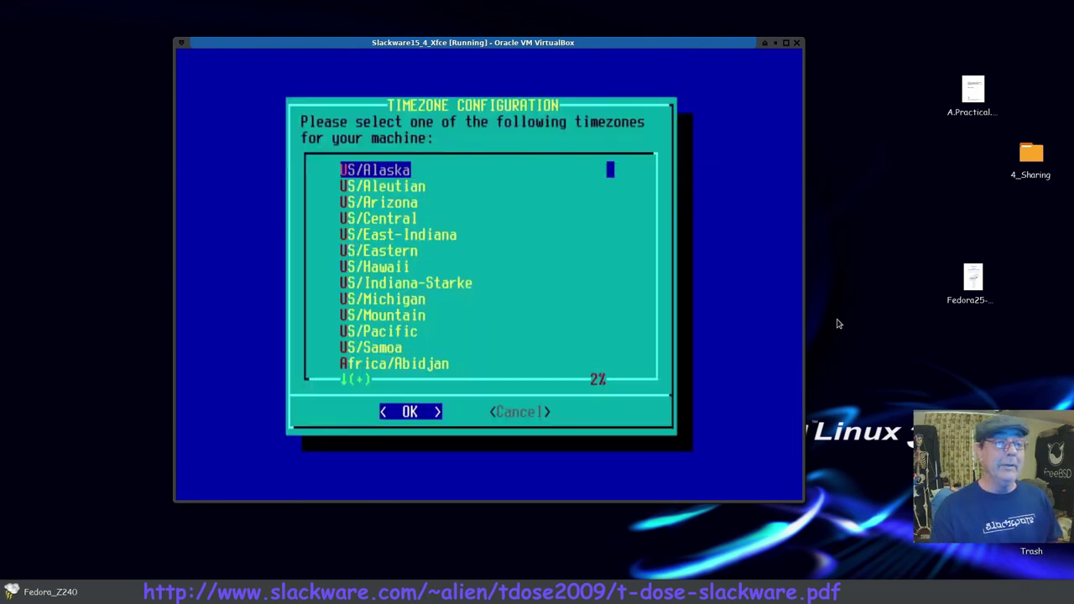
pyautogui.press('Down')
pyautogui.press('Down')
pyautogui.press('Down')
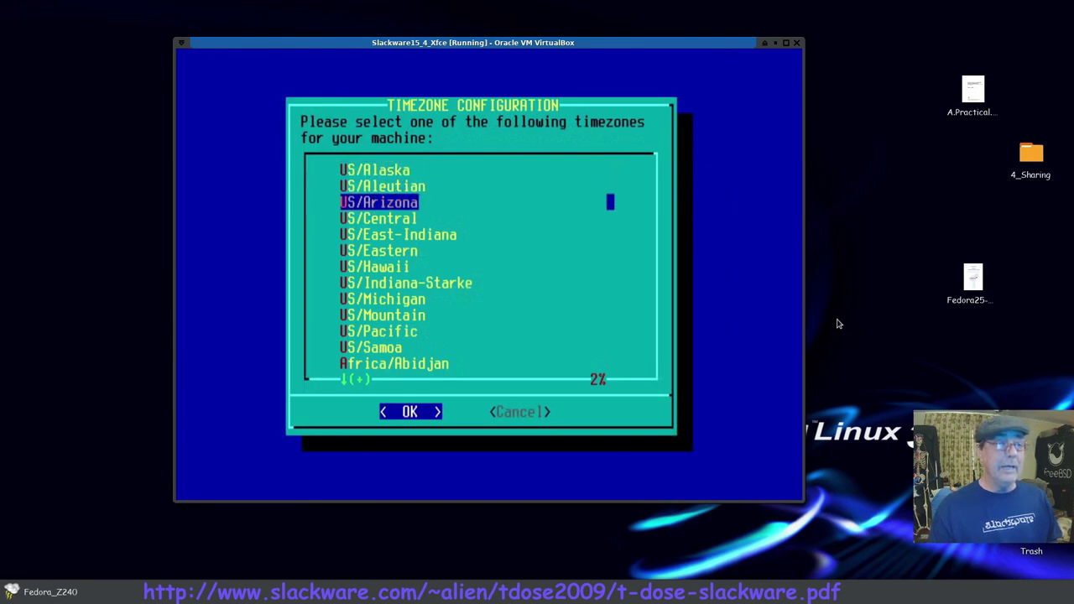
pyautogui.press('Return')
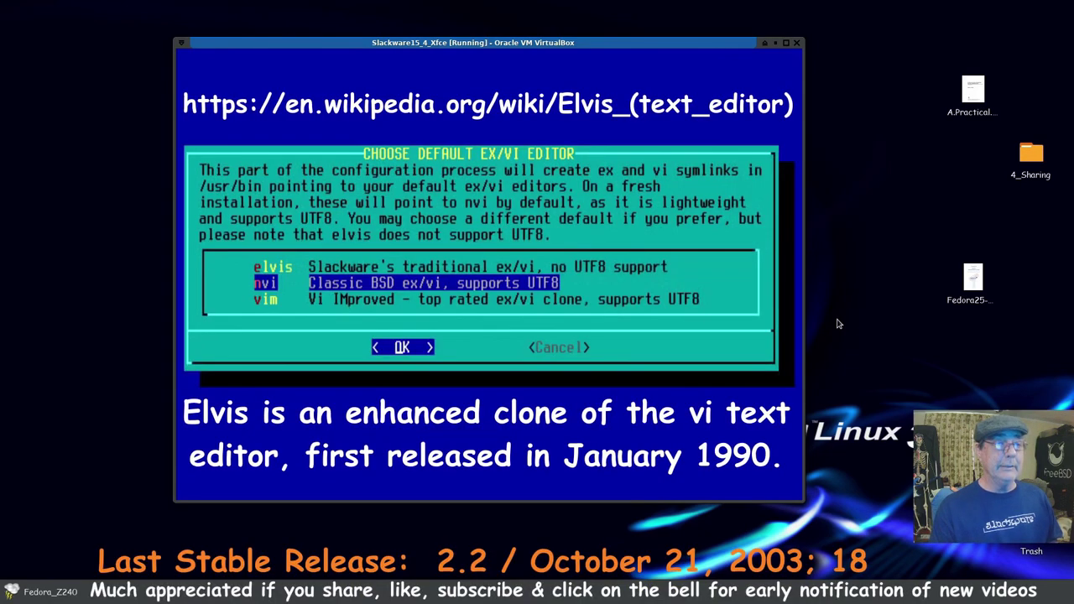
pyautogui.press('Down')
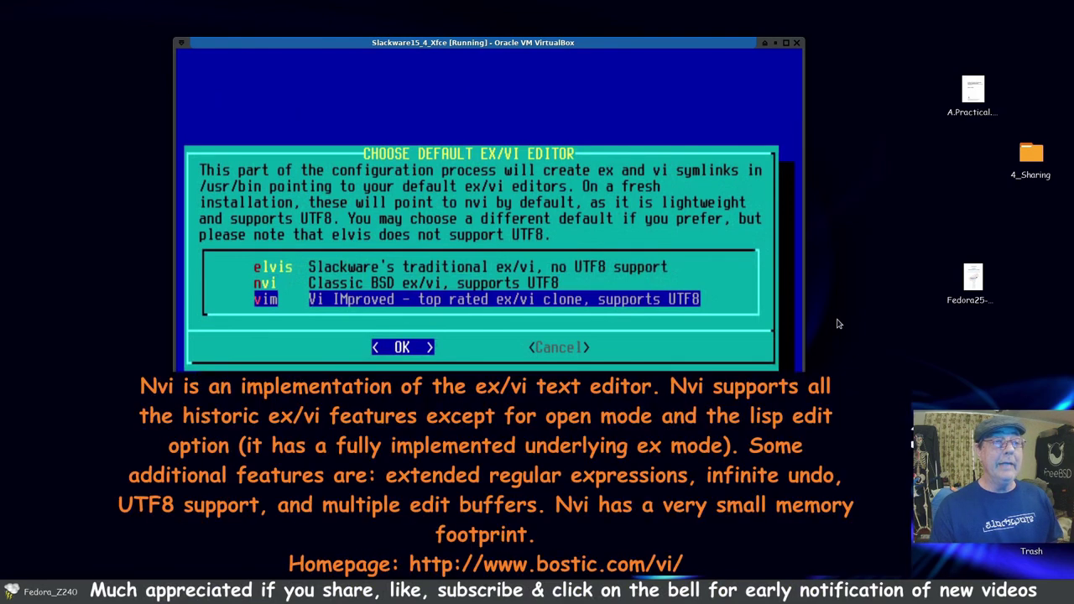
pyautogui.press('Return')
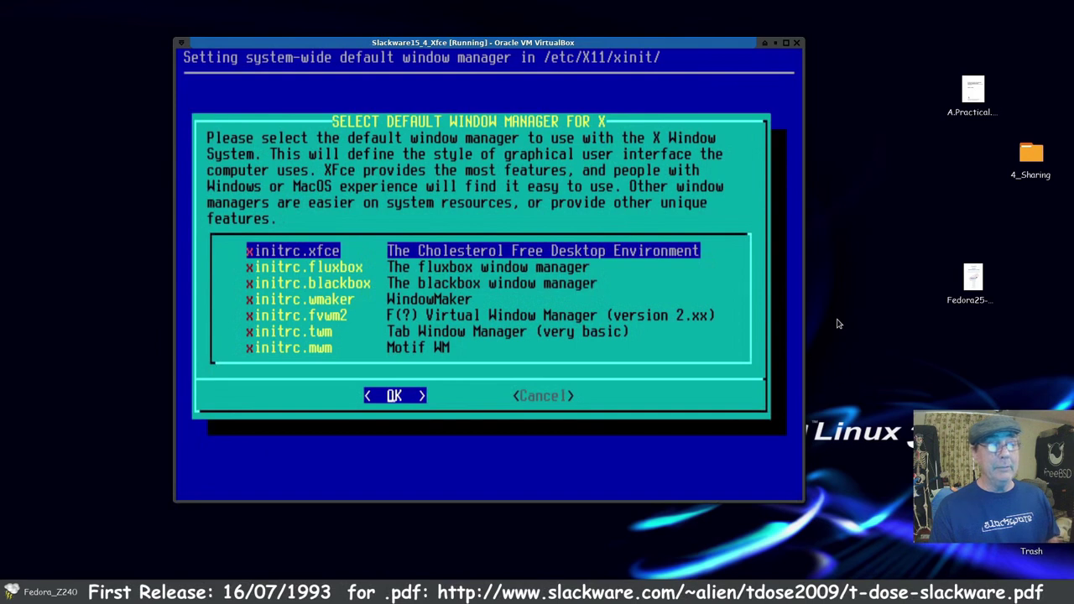
# Make xinitrc.xfce the default window manager
pyautogui.press('Down')
pyautogui.press('Down')
pyautogui.press('Down')
pyautogui.press('Down')
pyautogui.press('Down')
pyautogui.press('Down')
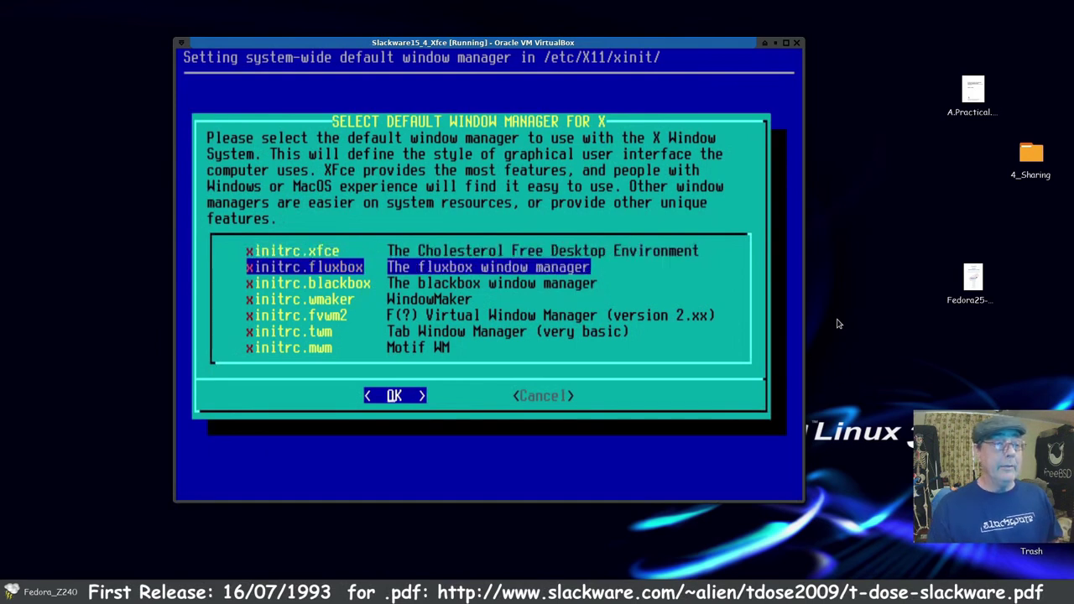
pyautogui.press('Up')
pyautogui.press('Up')
pyautogui.press('Up')
pyautogui.press('Up')
pyautogui.press('Up')
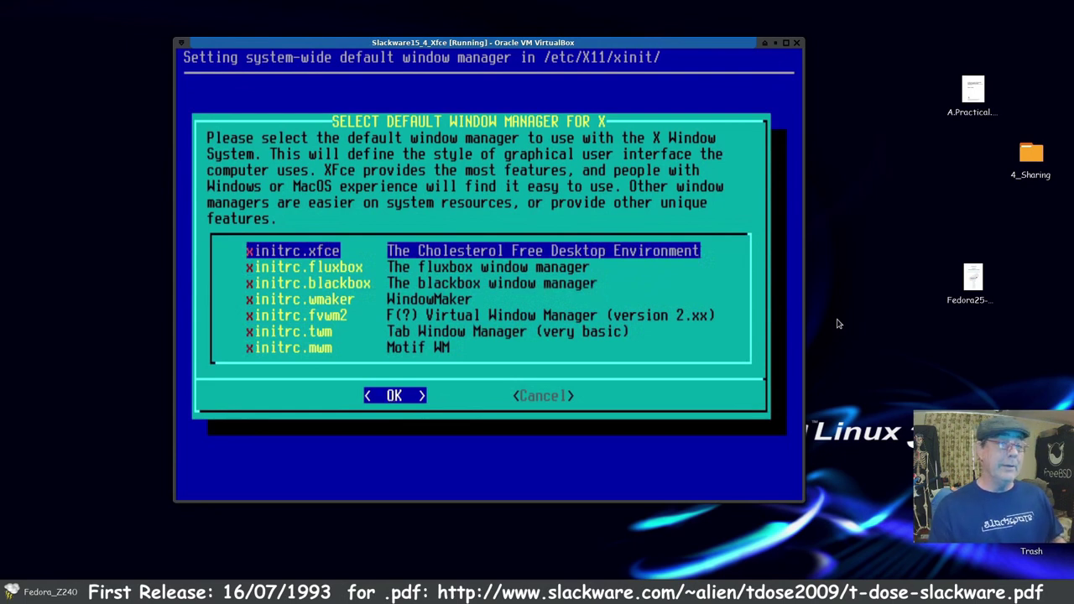
pyautogui.press('Return')
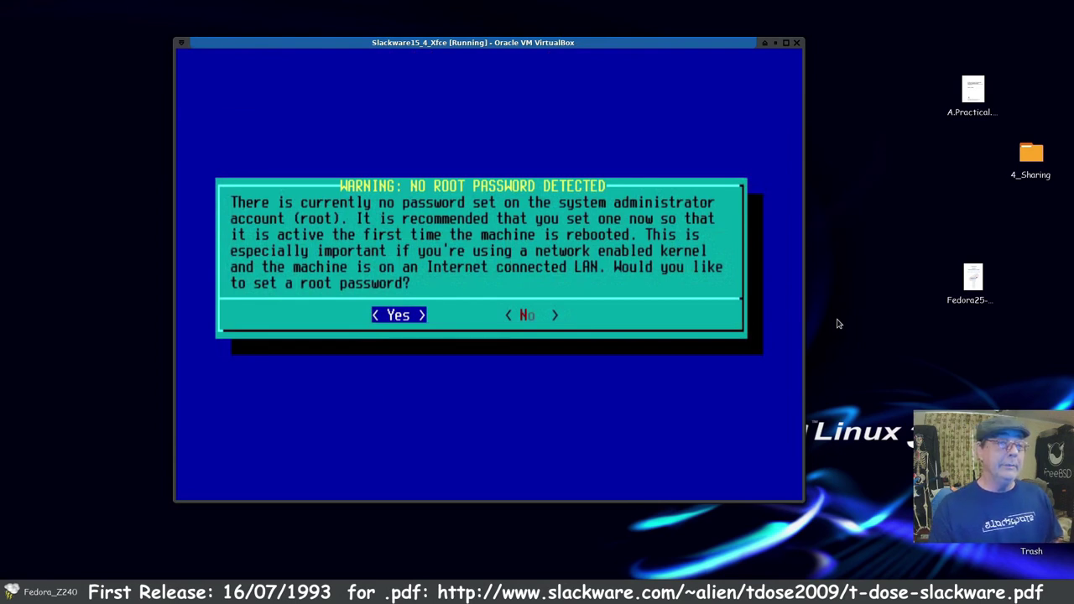
# Set and confirm the root password
pyautogui.press('Return')
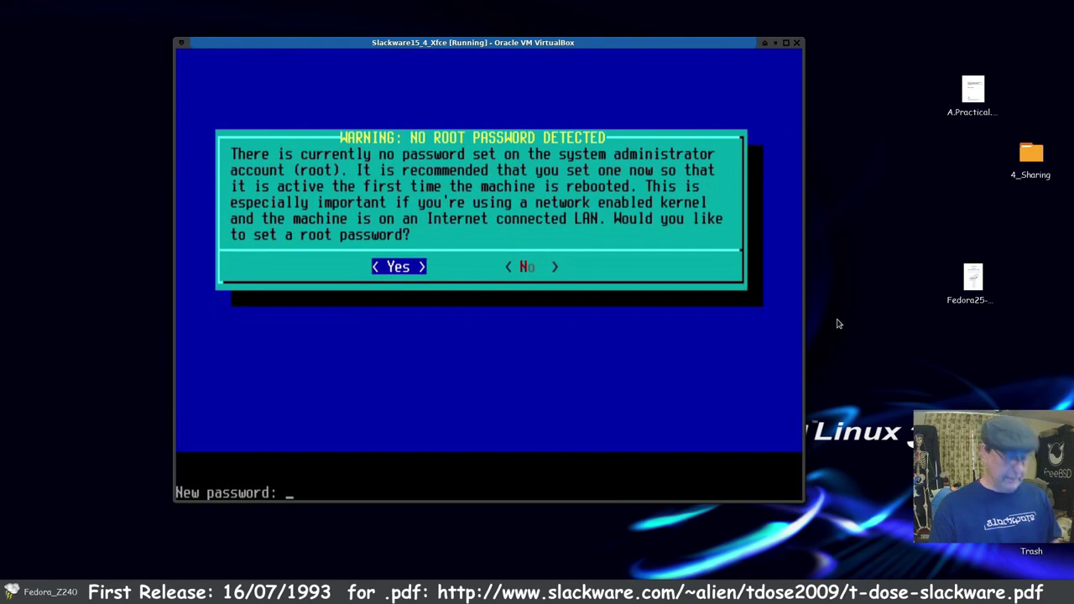
pyautogui.press('Return')
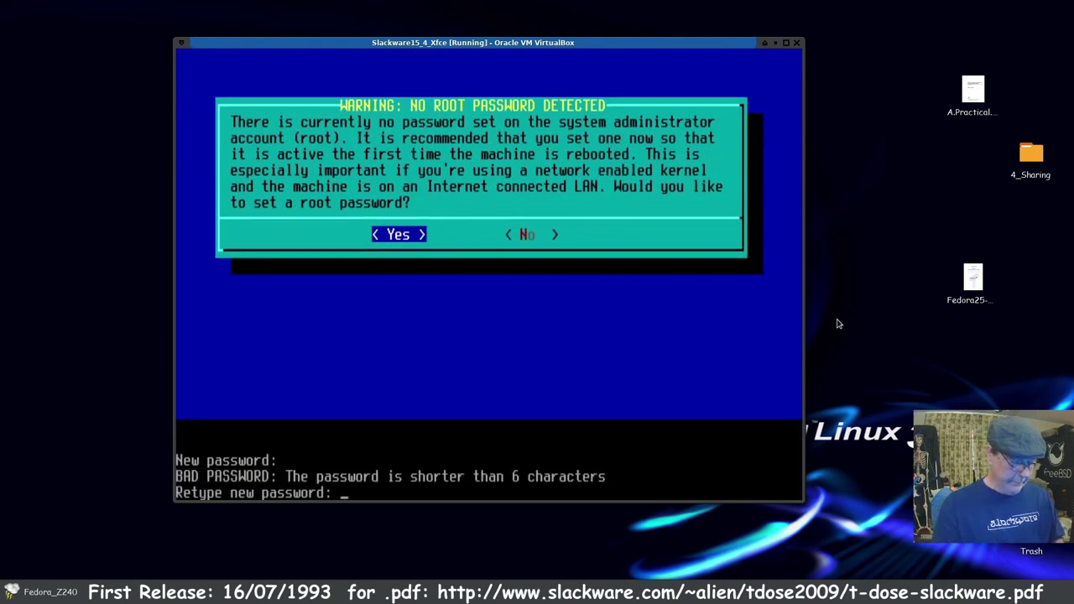
pyautogui.press('Return')
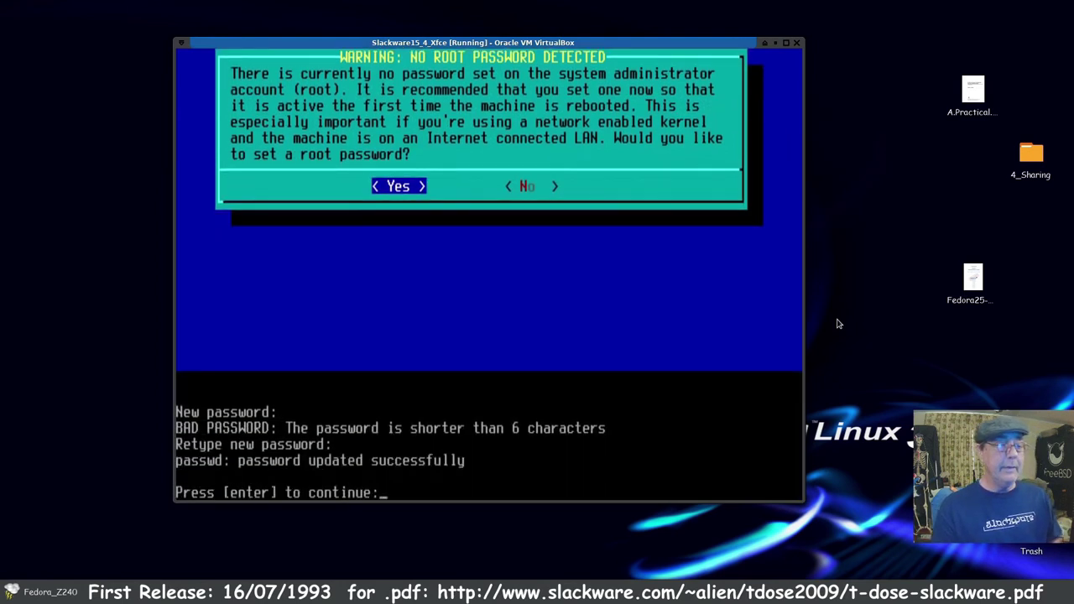
pyautogui.press('Return')
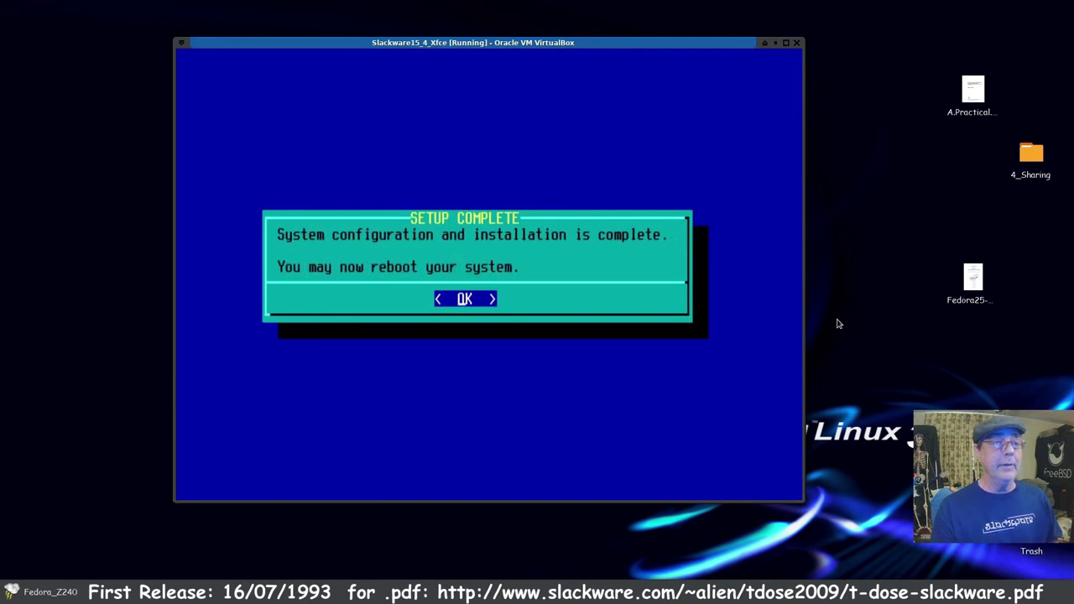
# Dismiss the setup-complete notice and choose EXIT from the Slackware setup menu
pyautogui.press('Return')
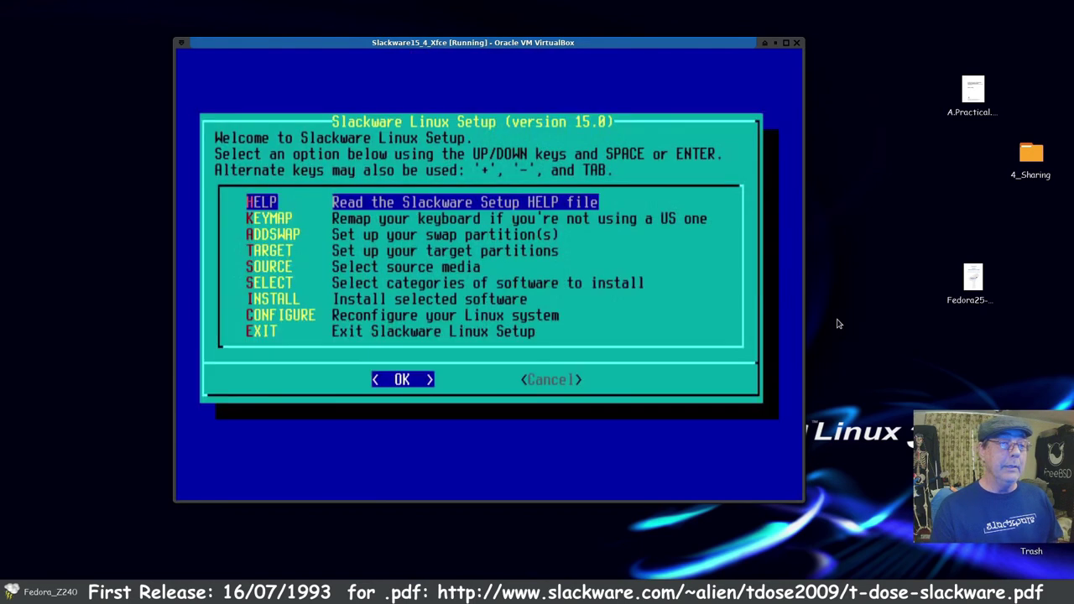
pyautogui.press('Down')
pyautogui.press('Down')
pyautogui.press('Down')
pyautogui.press('Down')
pyautogui.press('Down')
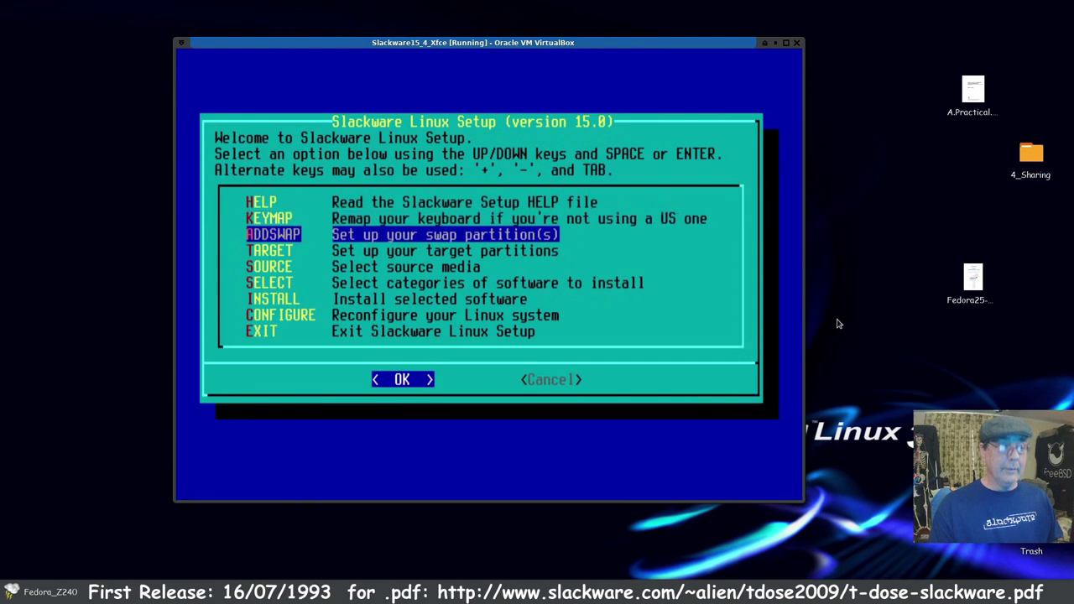
pyautogui.press('Down')
pyautogui.press('Down')
pyautogui.press('Down')
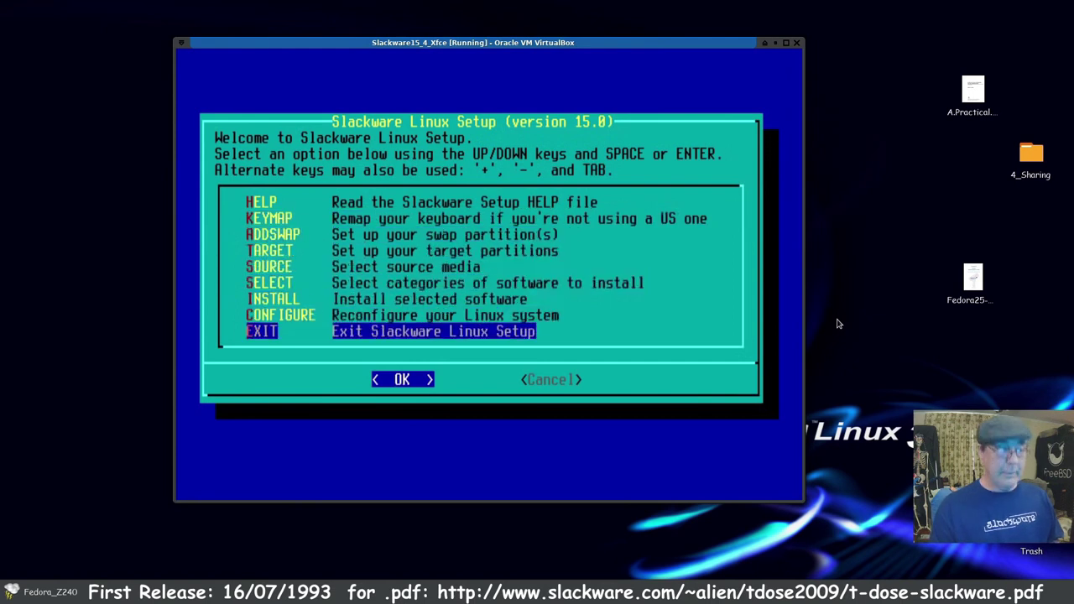
pyautogui.press('Return')
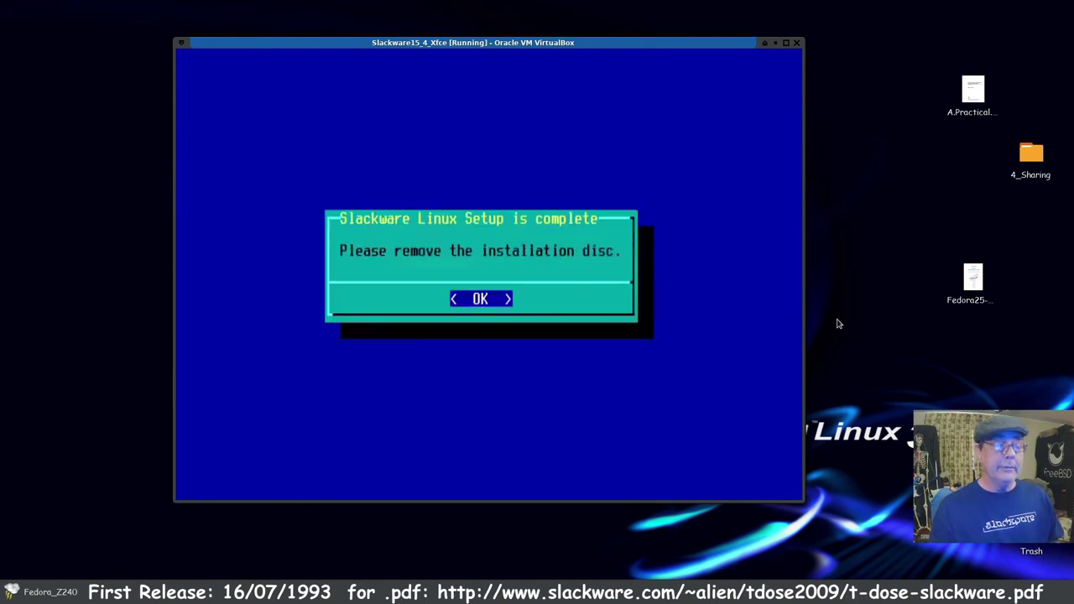
# Acknowledge the remove-disc notice and reboot the virtual machine
pyautogui.click(799, 561)
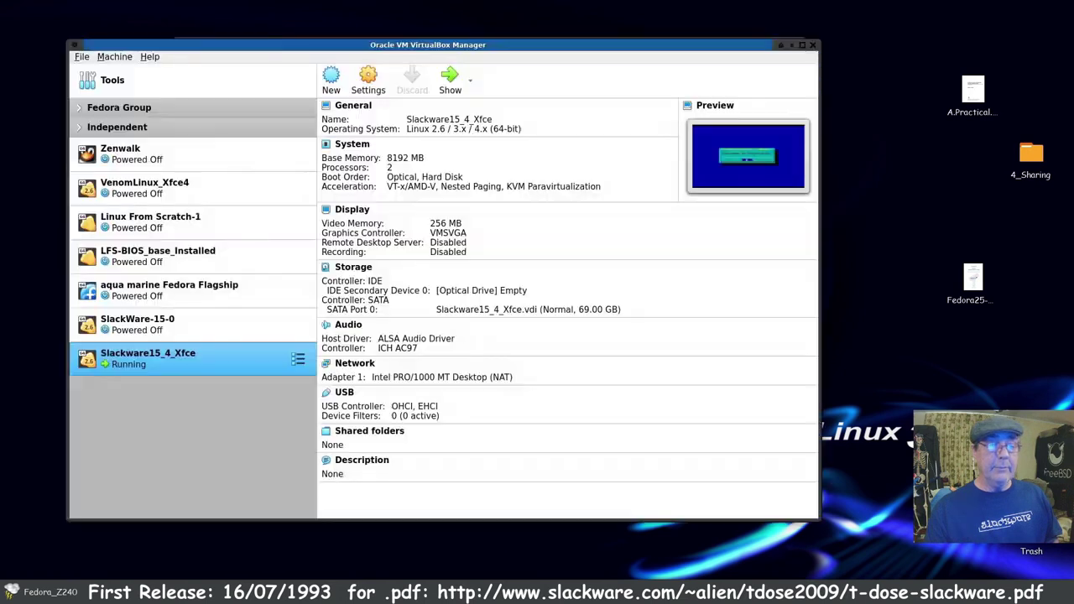
pyautogui.click(791, 47)
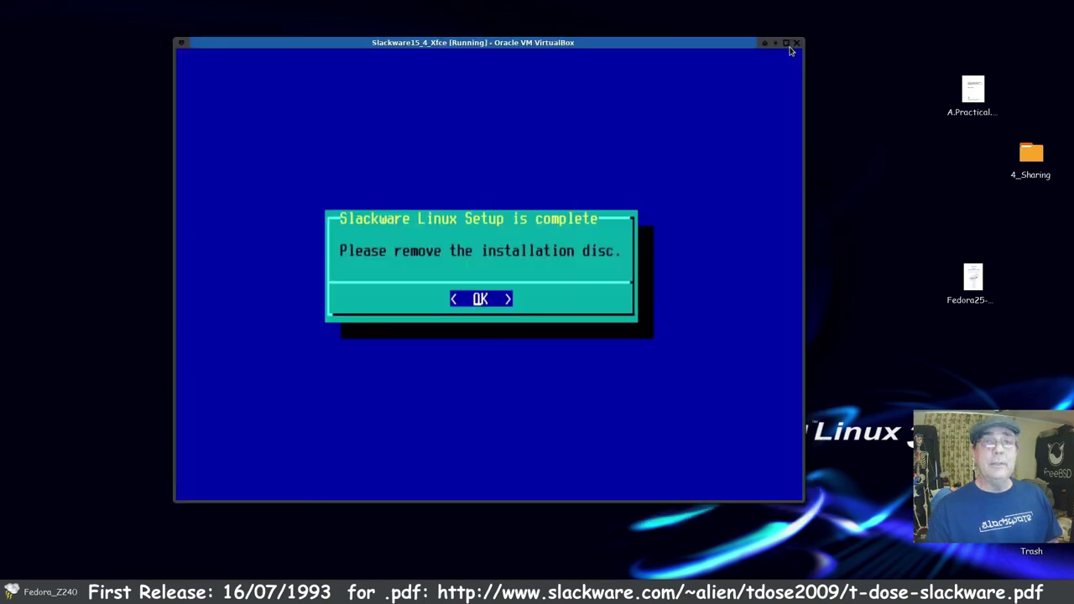
pyautogui.press('Return')
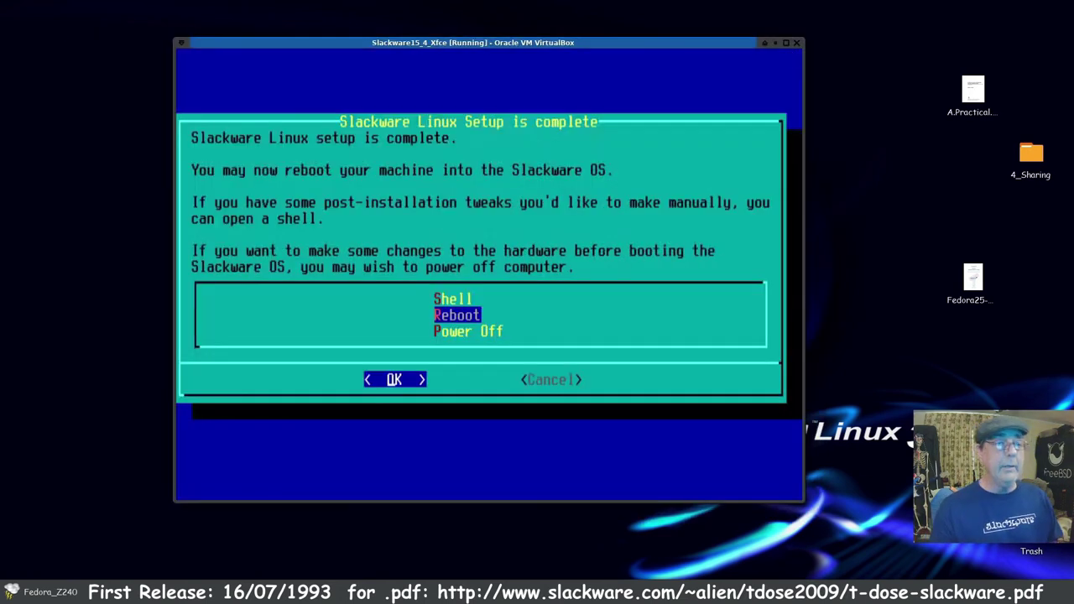
pyautogui.press('Return')
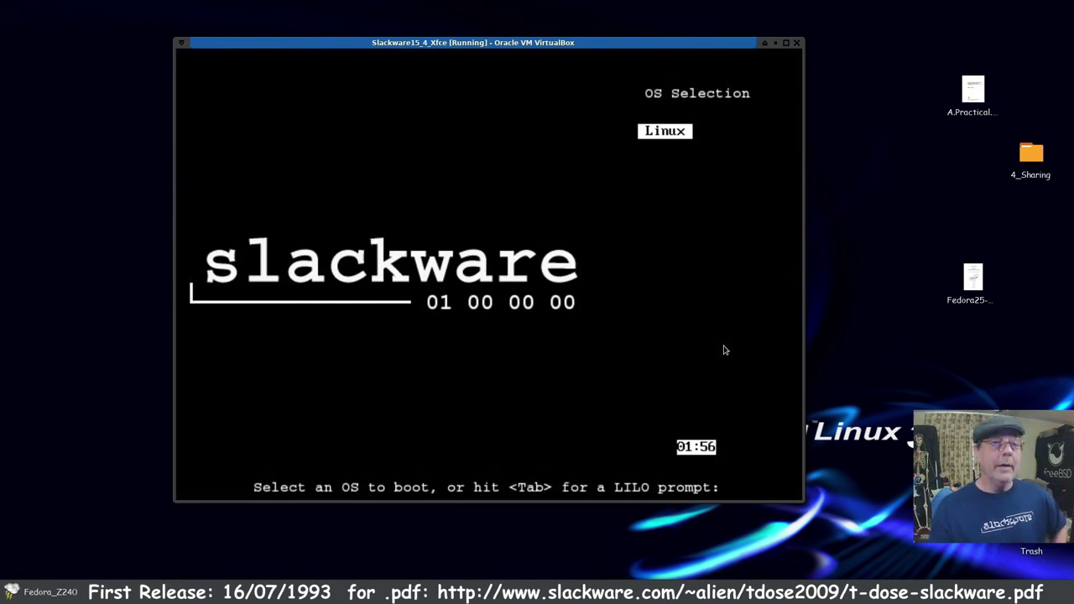
# Boot Linux from the LILO menu and enter 'root' at the slack15 login prompt
pyautogui.press('Return')
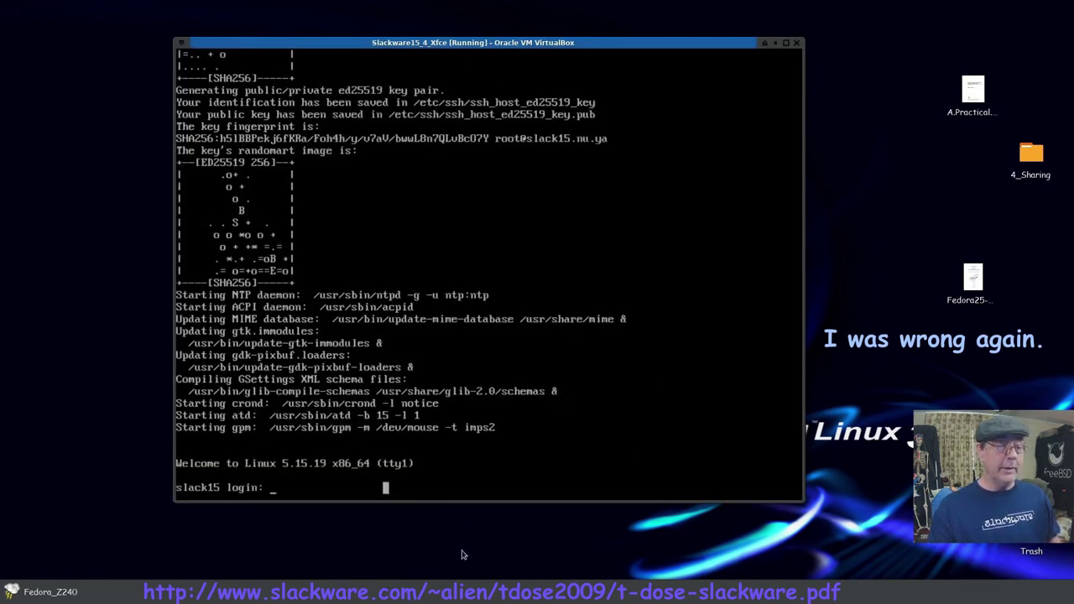
pyautogui.write('root')
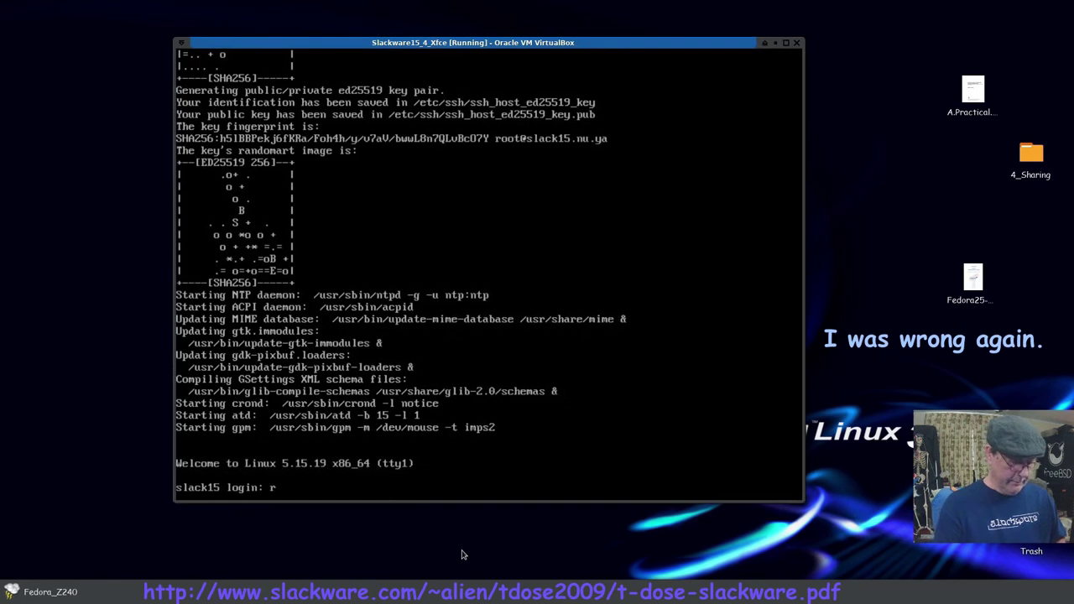
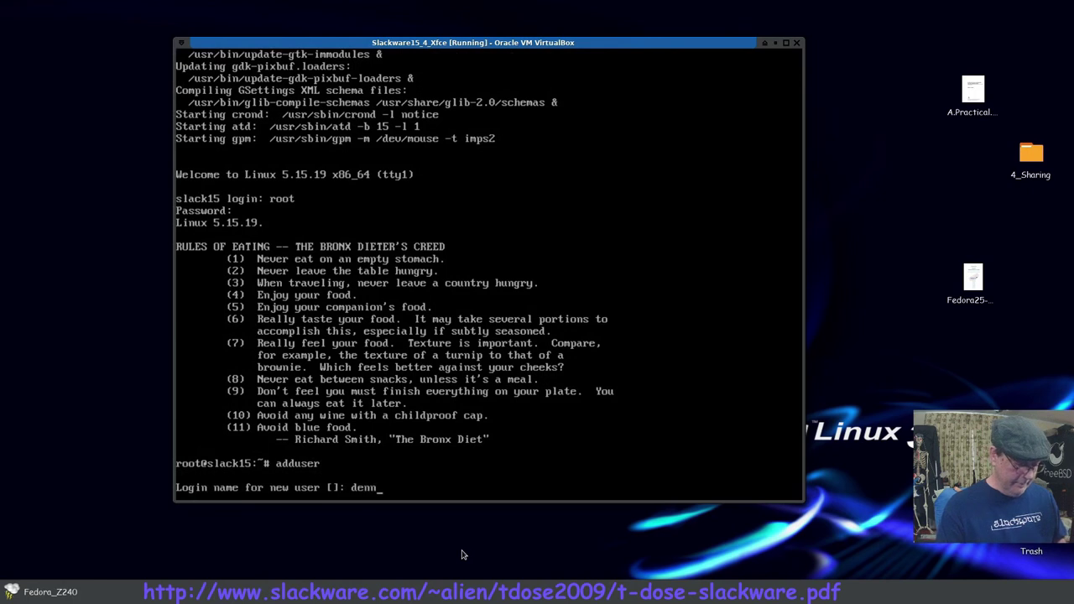
# Accept the default UID and users group, add wheel, disk and games, keep /bin/bash and no expiry
pyautogui.press('Return')
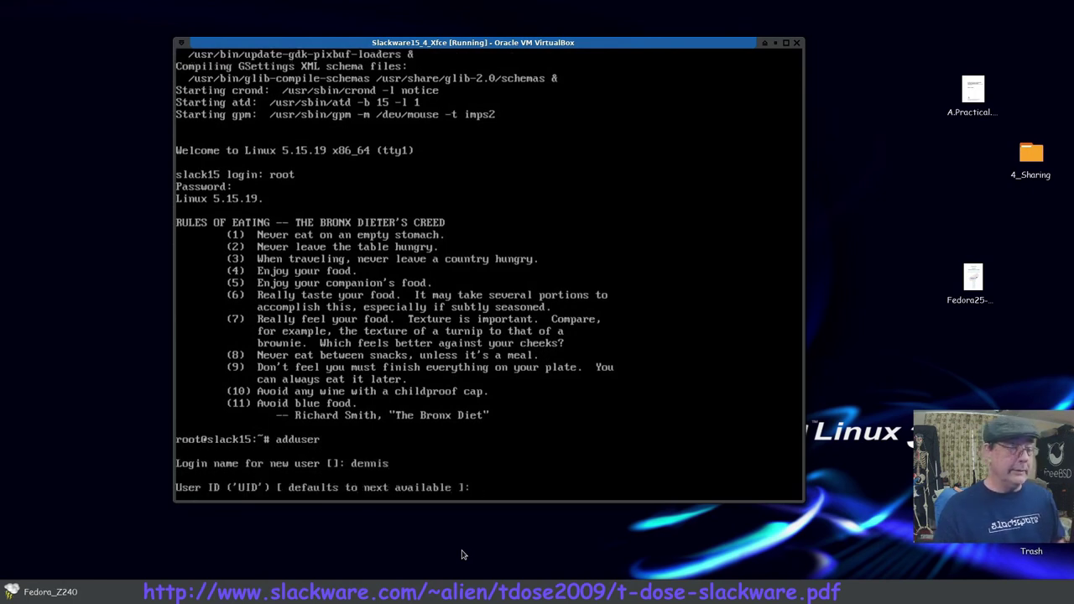
pyautogui.press('Return')
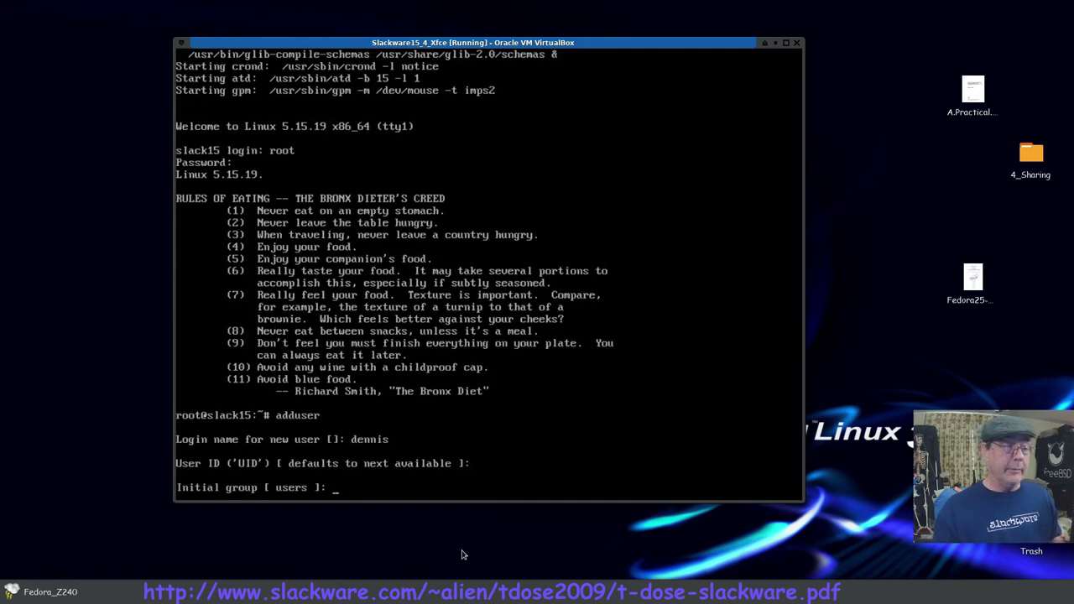
pyautogui.press('Return')
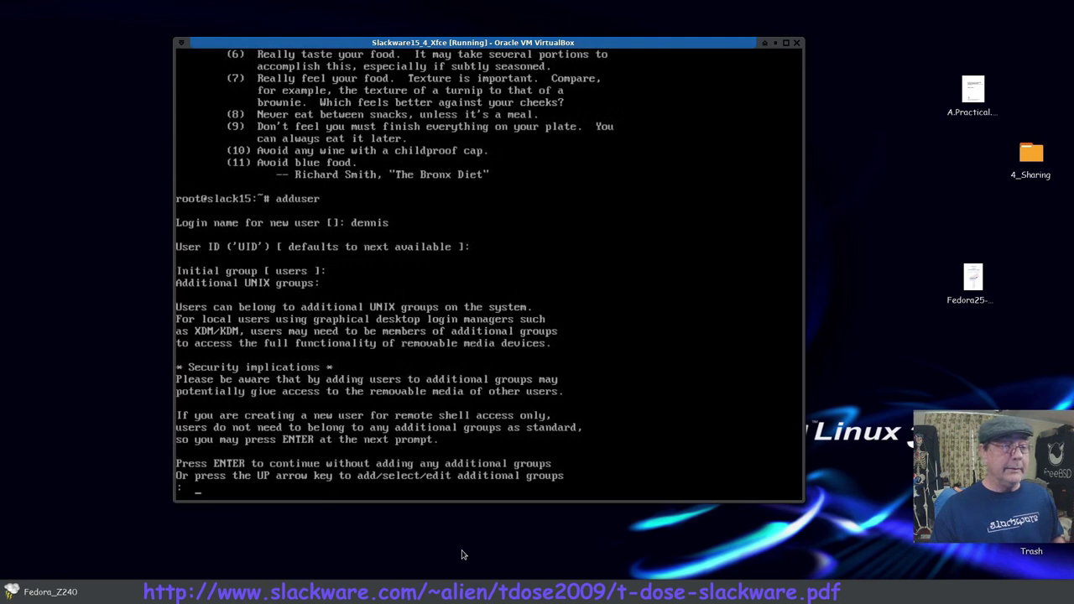
pyautogui.press('Up')
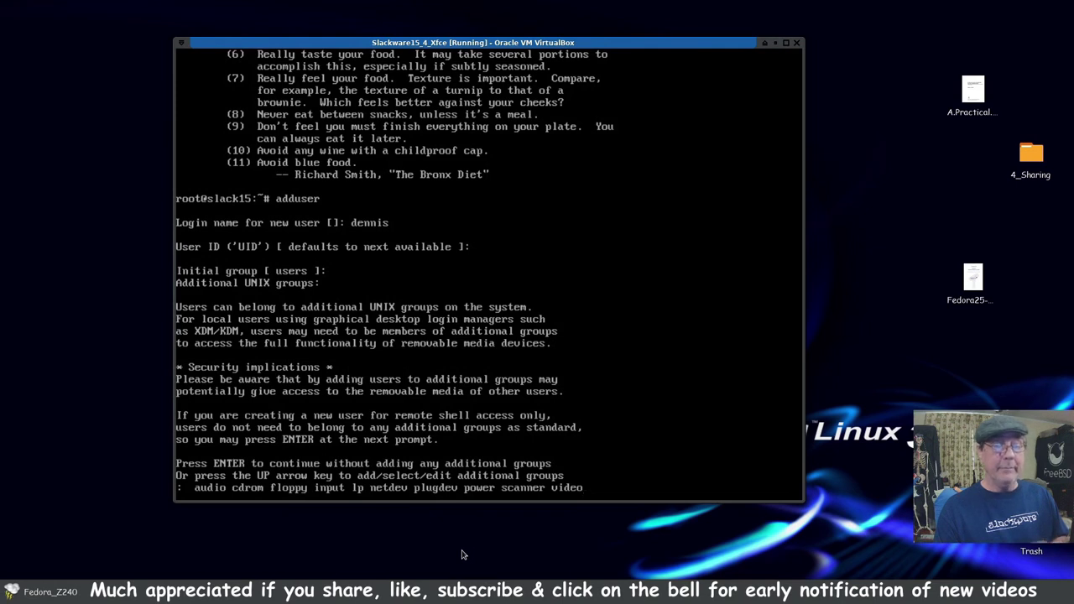
pyautogui.write('whe')
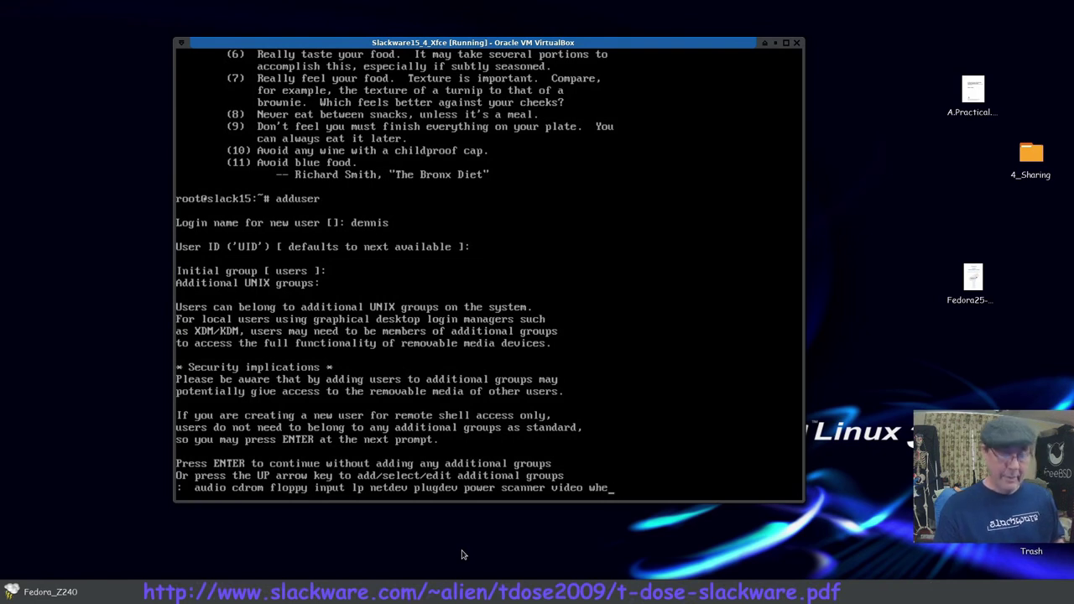
pyautogui.write('lle')
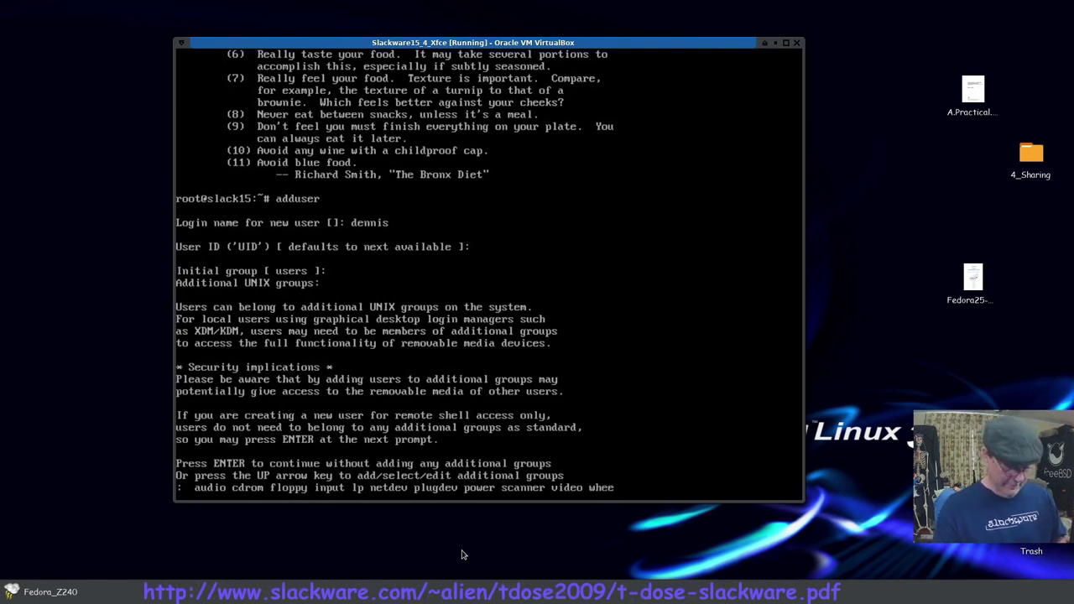
pyautogui.write('l disk')
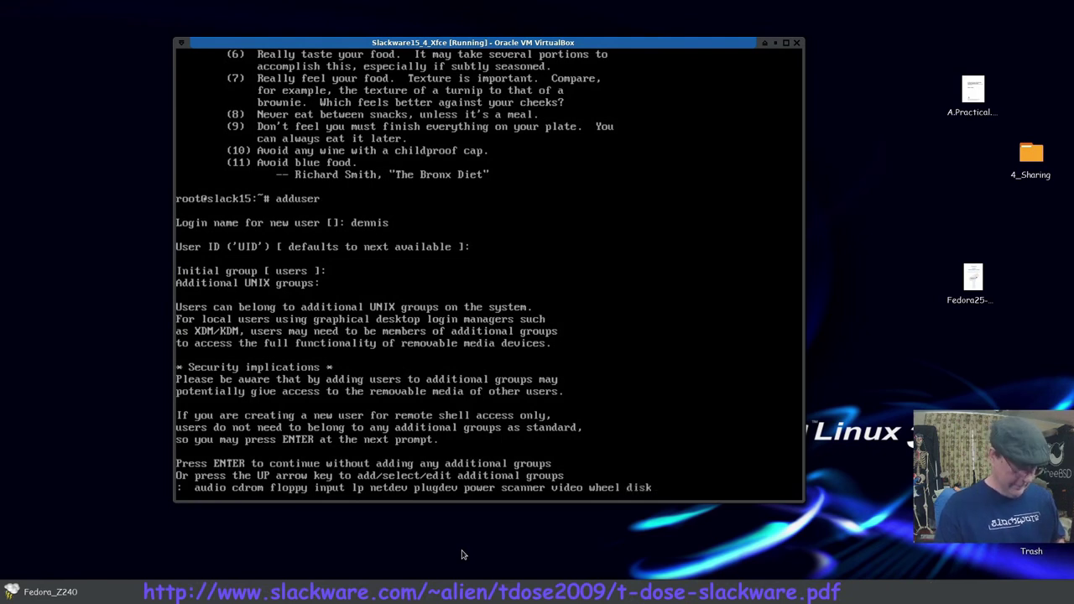
pyautogui.write(' games')
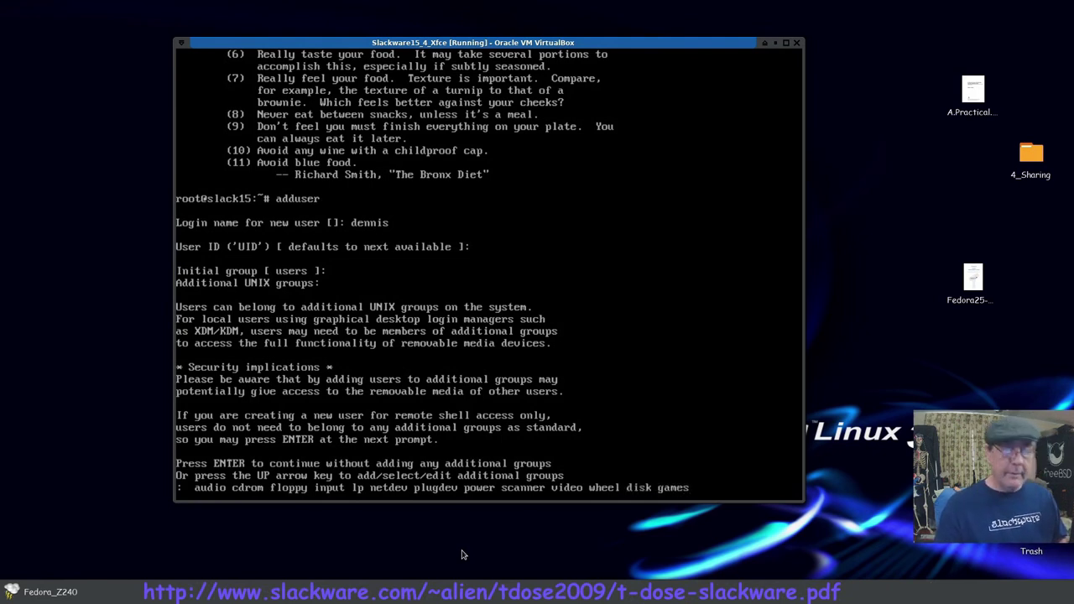
pyautogui.press('Return')
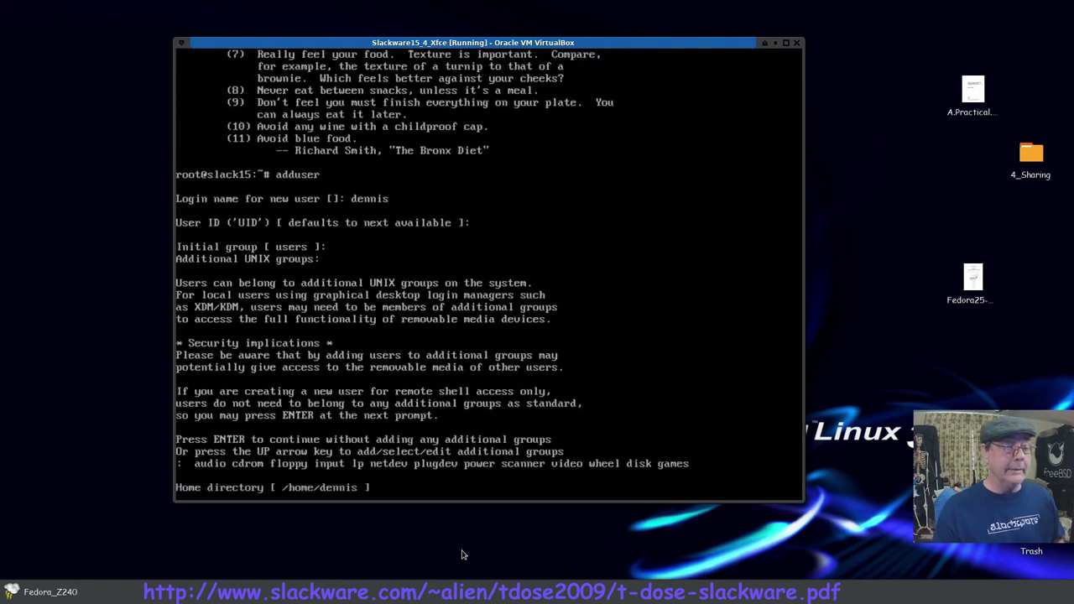
pyautogui.press('Return')
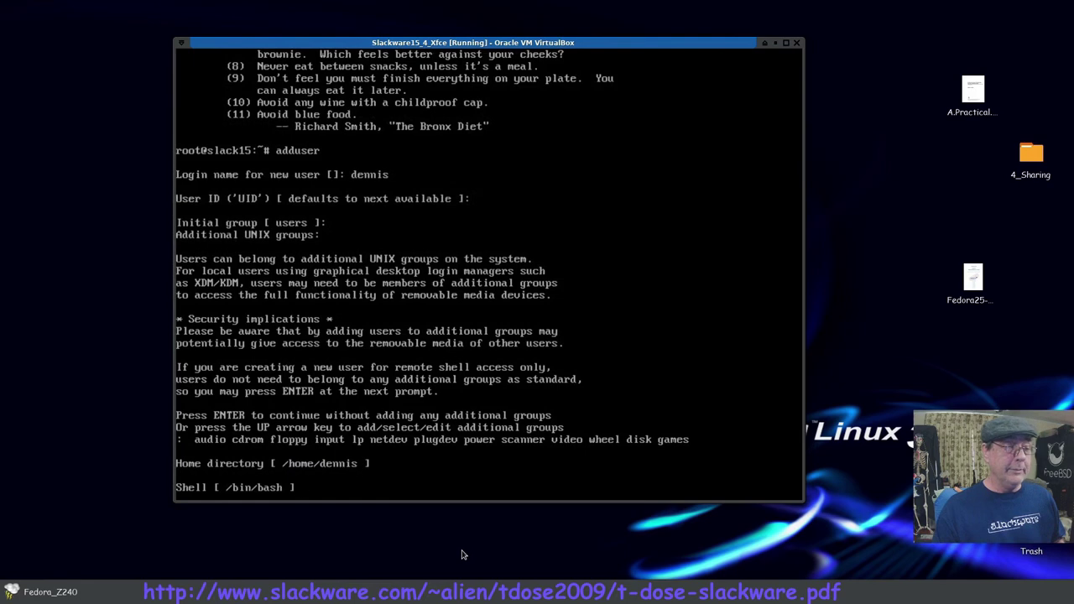
pyautogui.press('Return')
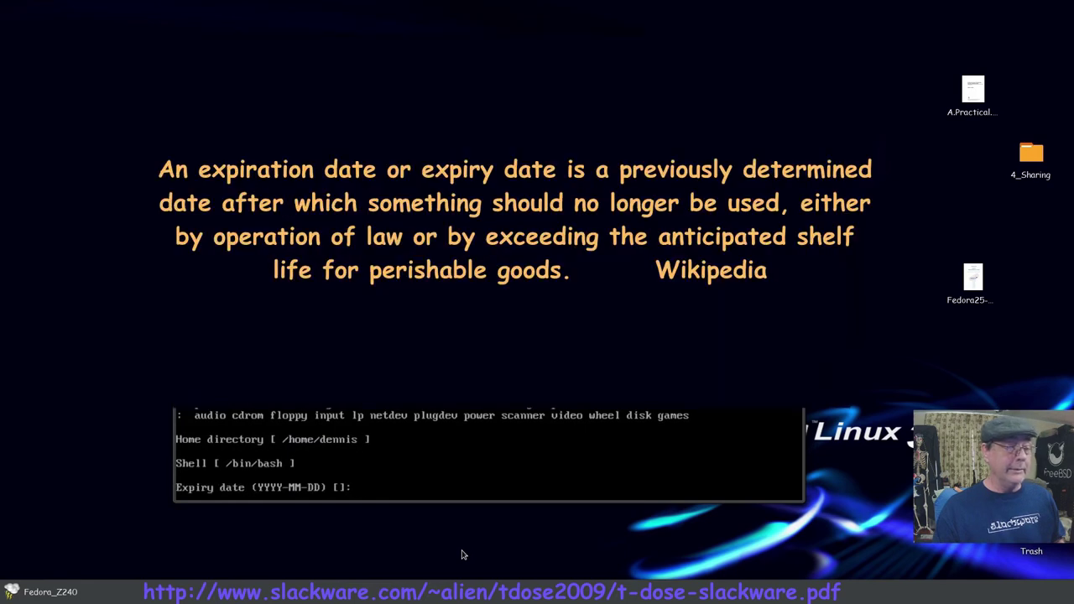
pyautogui.press('Return')
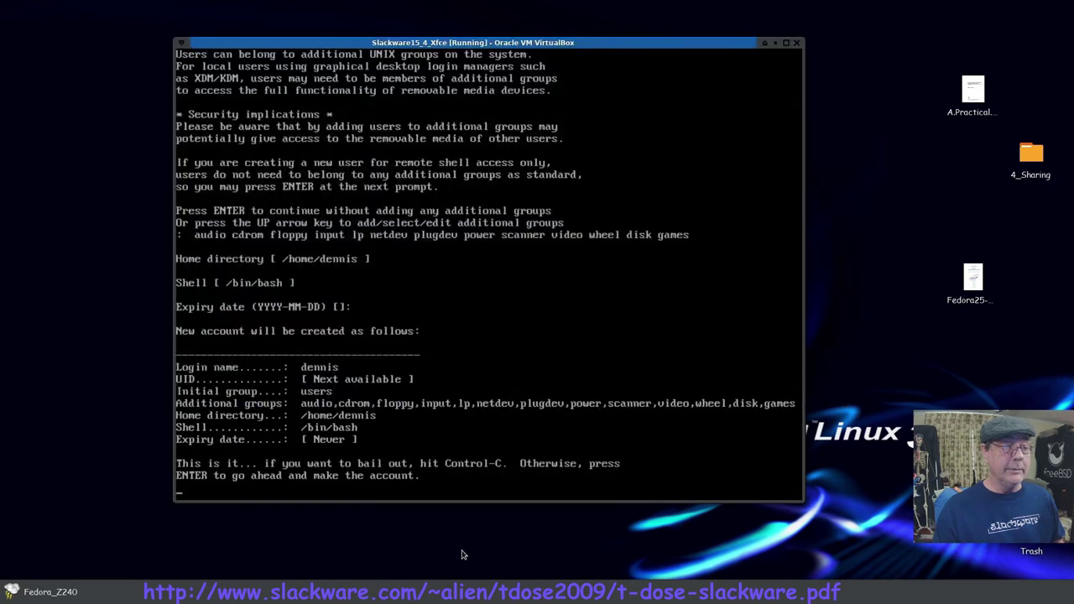
# Create the account with the finger fields left blank and set its password
pyautogui.press('Return')
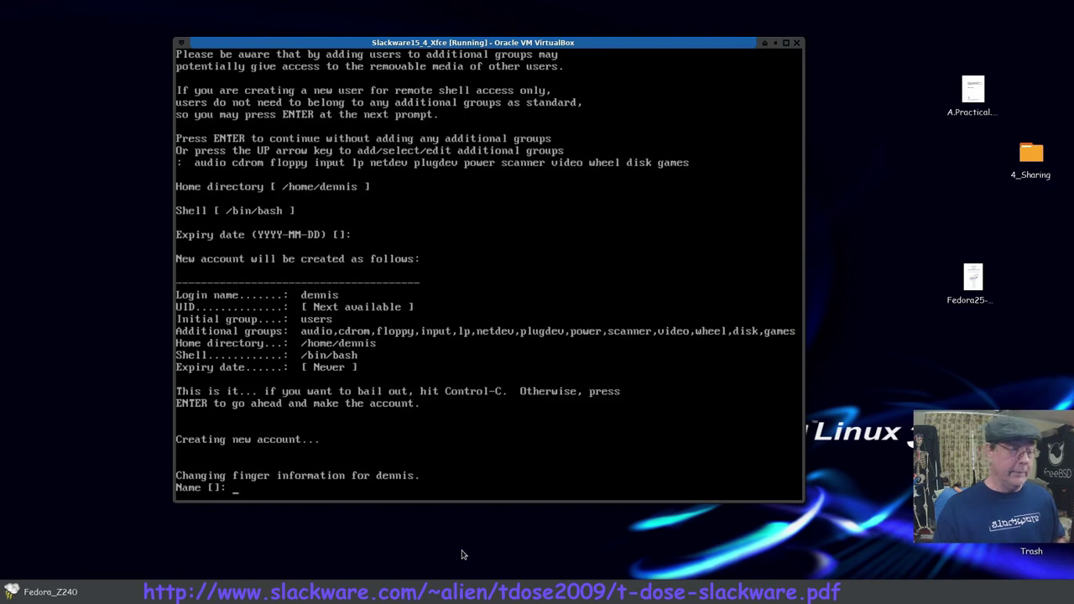
pyautogui.press('Return')
pyautogui.press('Return')
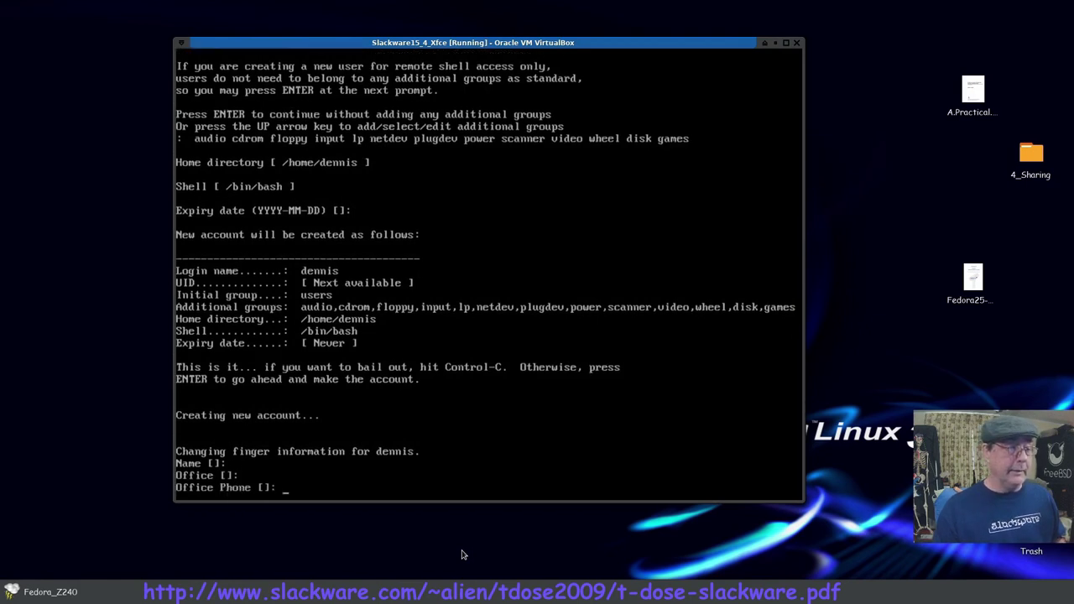
pyautogui.press('Return')
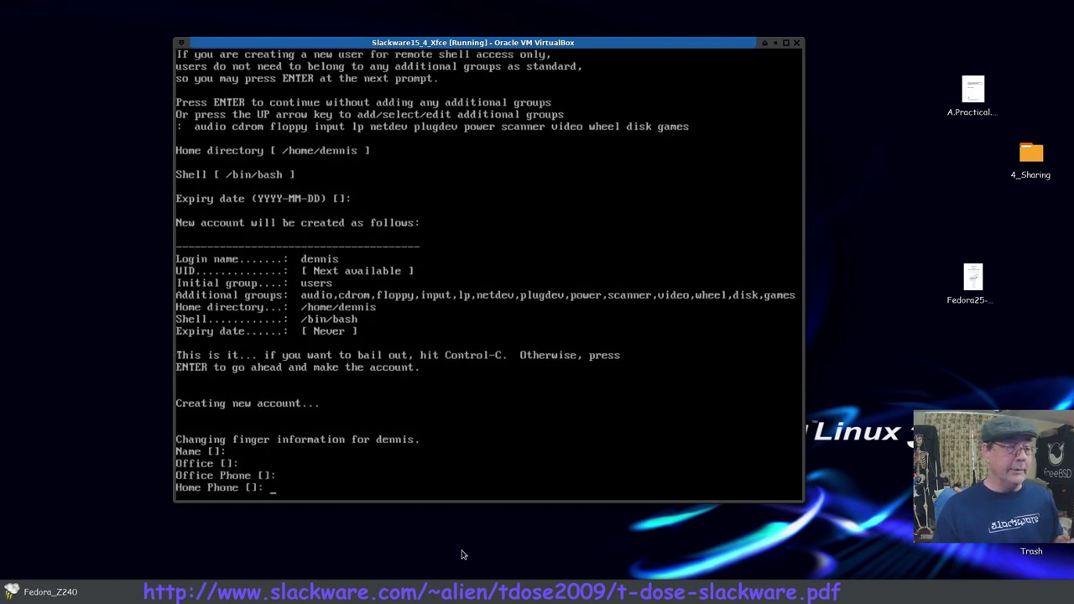
pyautogui.press('Return')
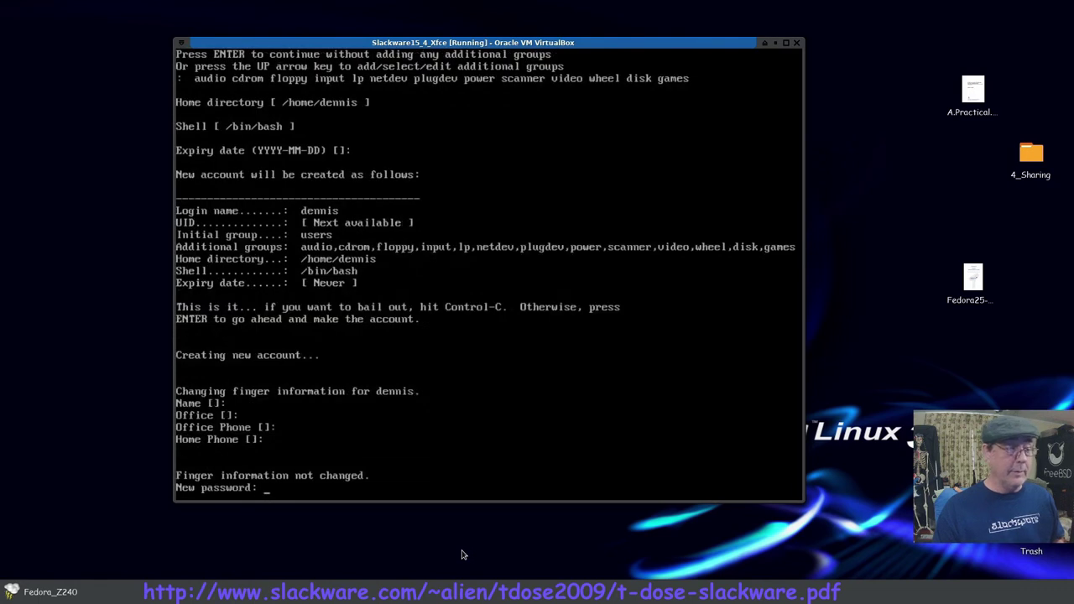
pyautogui.press('Return')
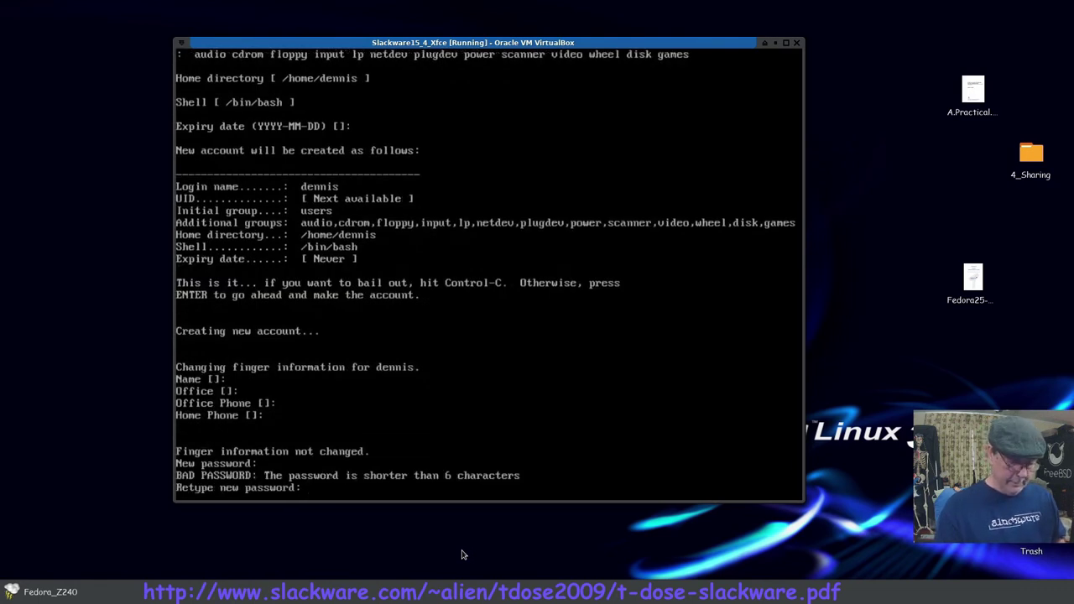
pyautogui.press('Return')
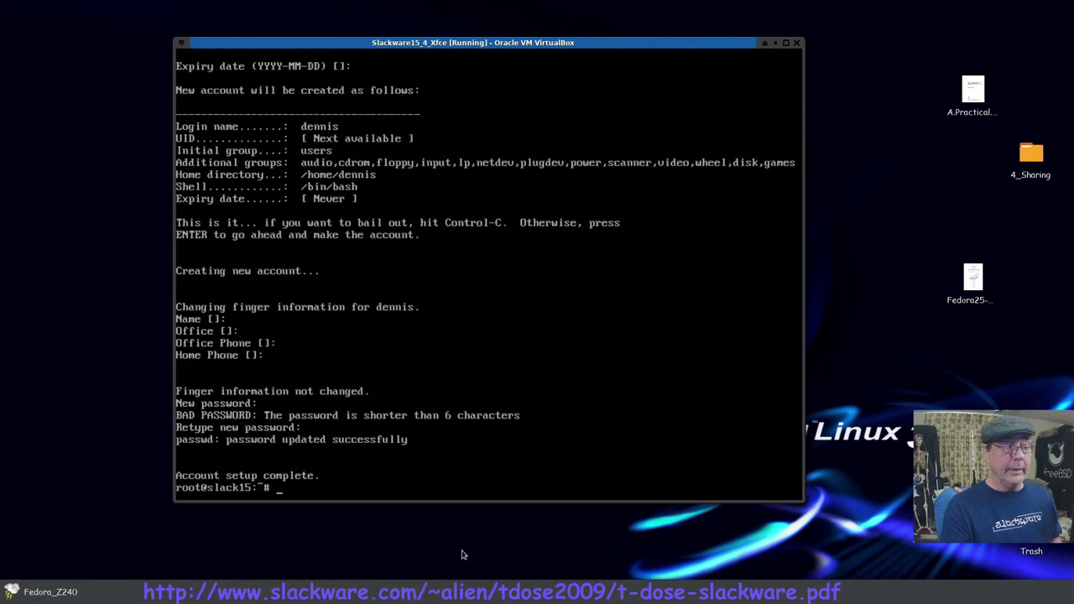
# Log out of root, log in as the new user and enter startx
pyautogui.write('exit')
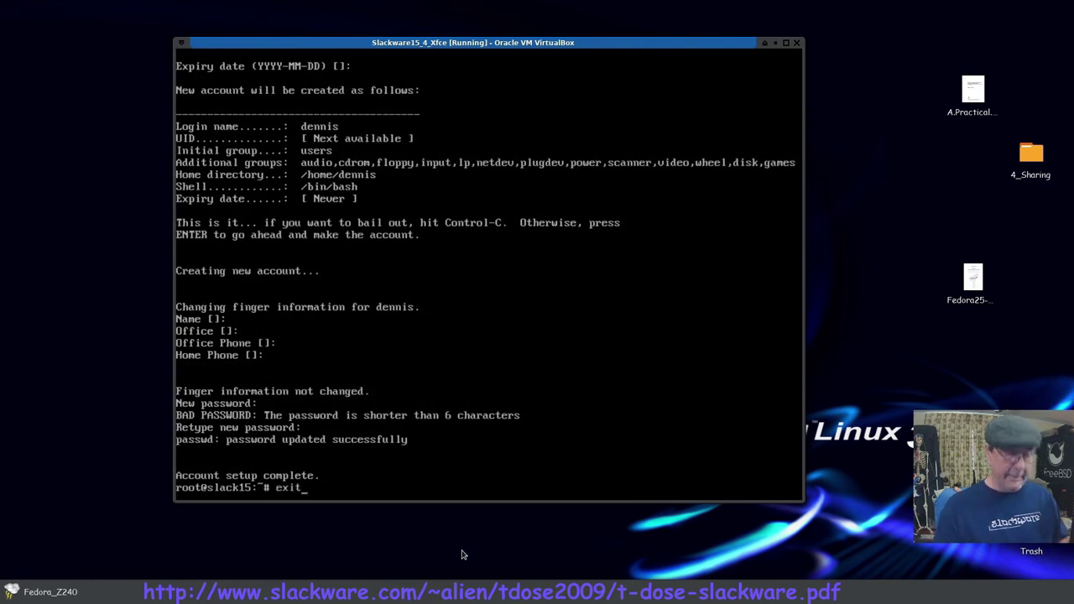
pyautogui.press('Return')
pyautogui.write('dennis')
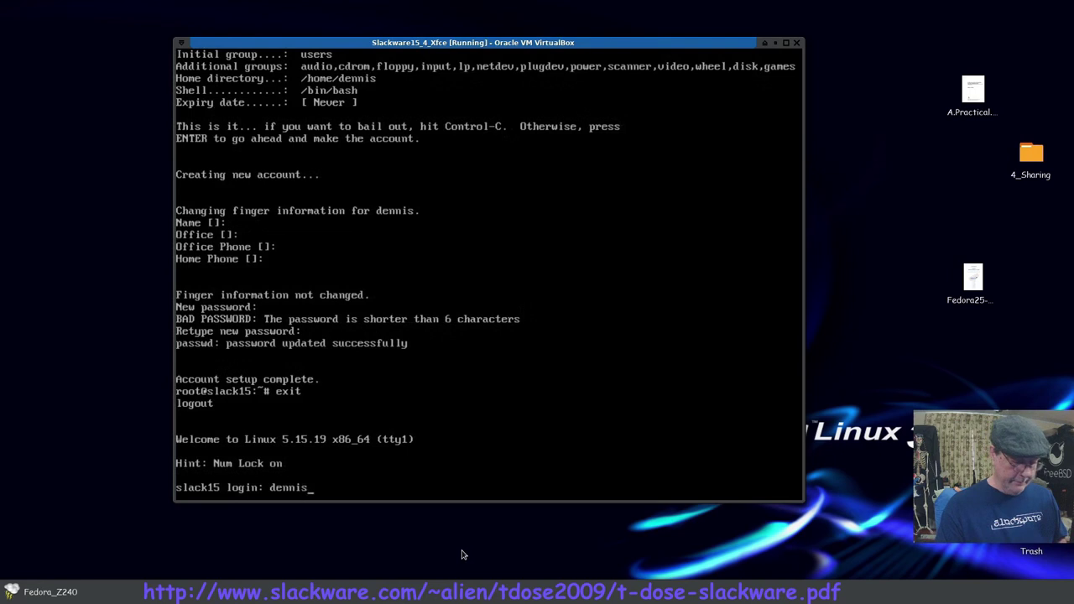
pyautogui.press('Return')
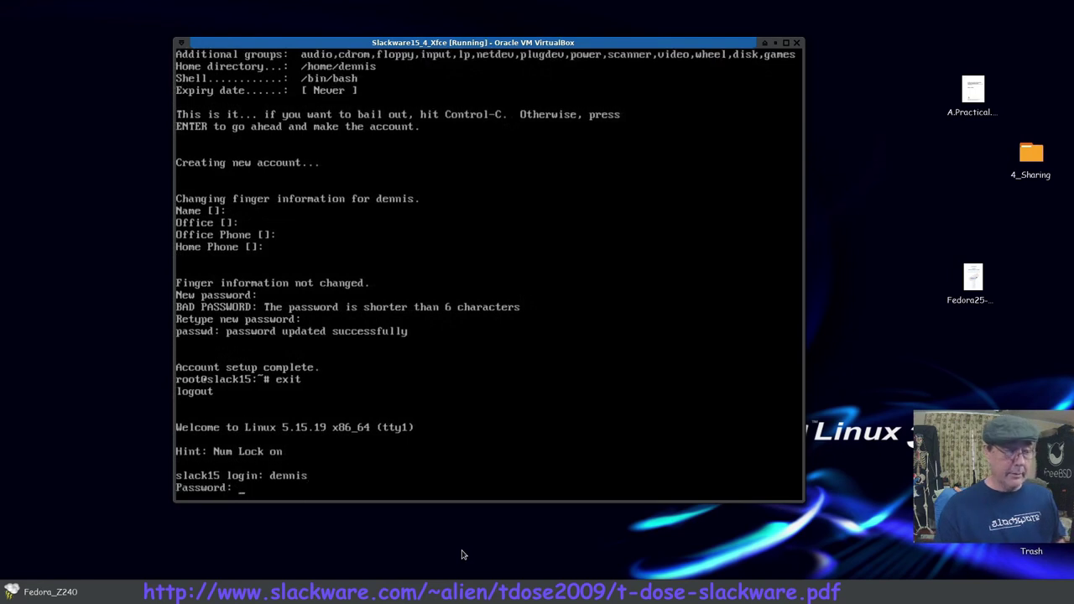
pyautogui.press('Return')
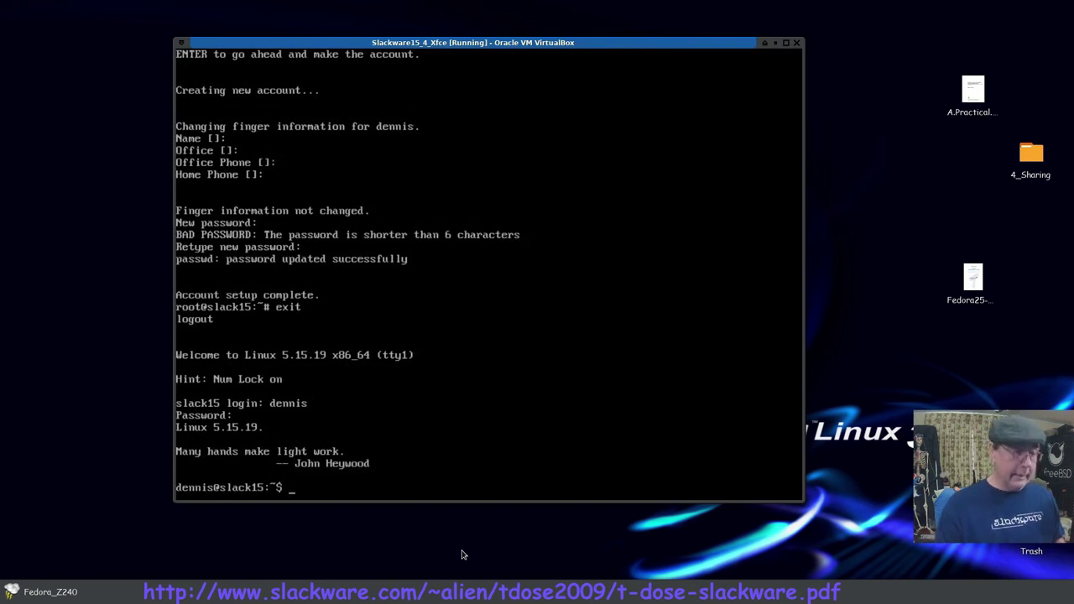
pyautogui.write('startx')
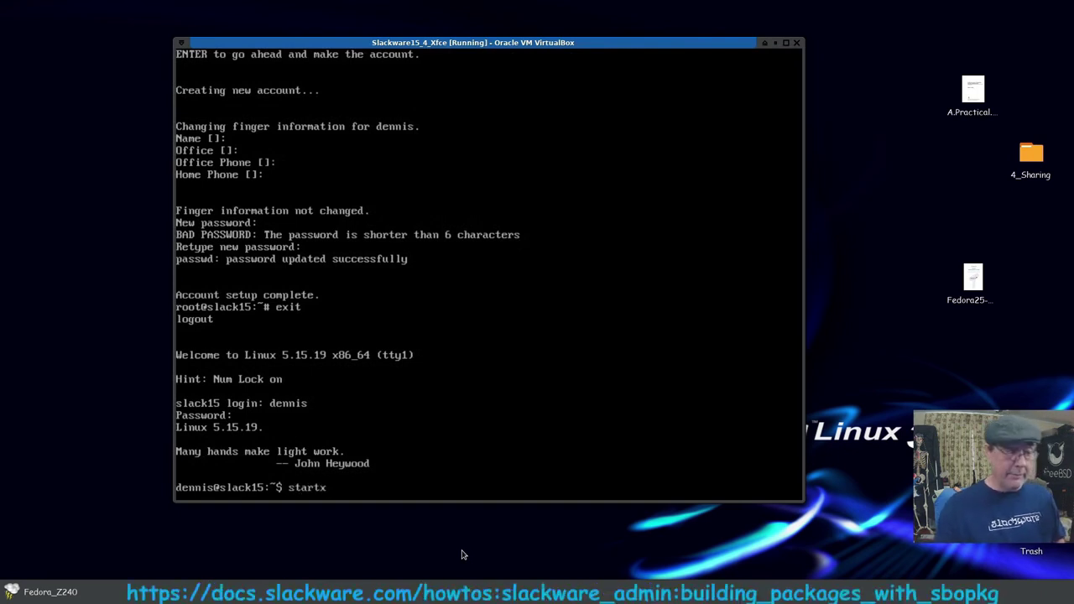
# Run startx and let the Xfce desktop load with its panel and dock
pyautogui.press('Return')
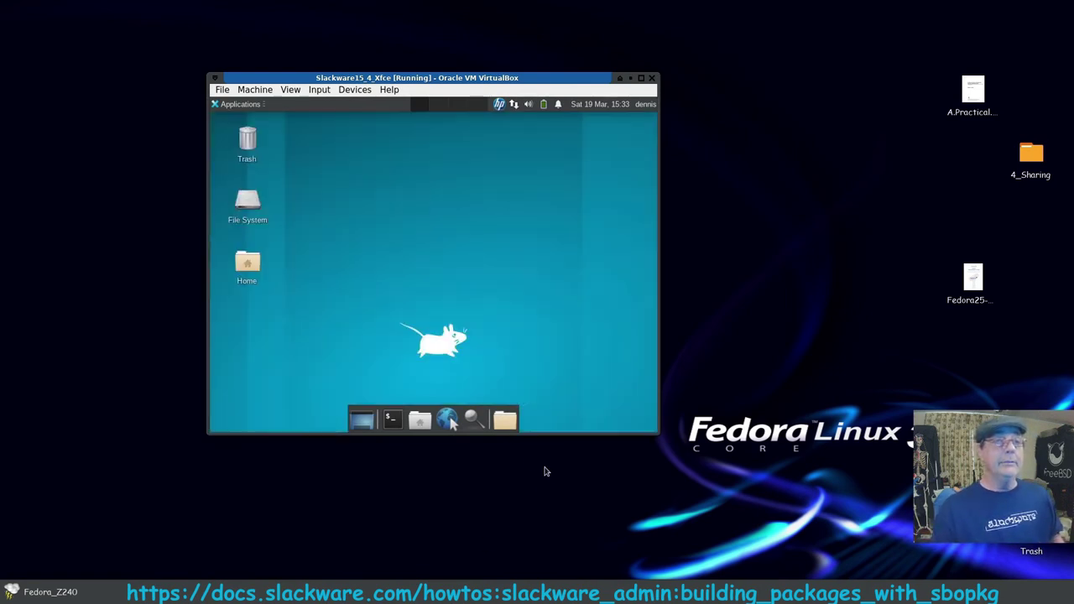
# Set the Xfce display to 1440x900, keep the configuration, and move the VM window top-left
pyautogui.click(241, 105)
pyautogui.moveTo(245, 191)
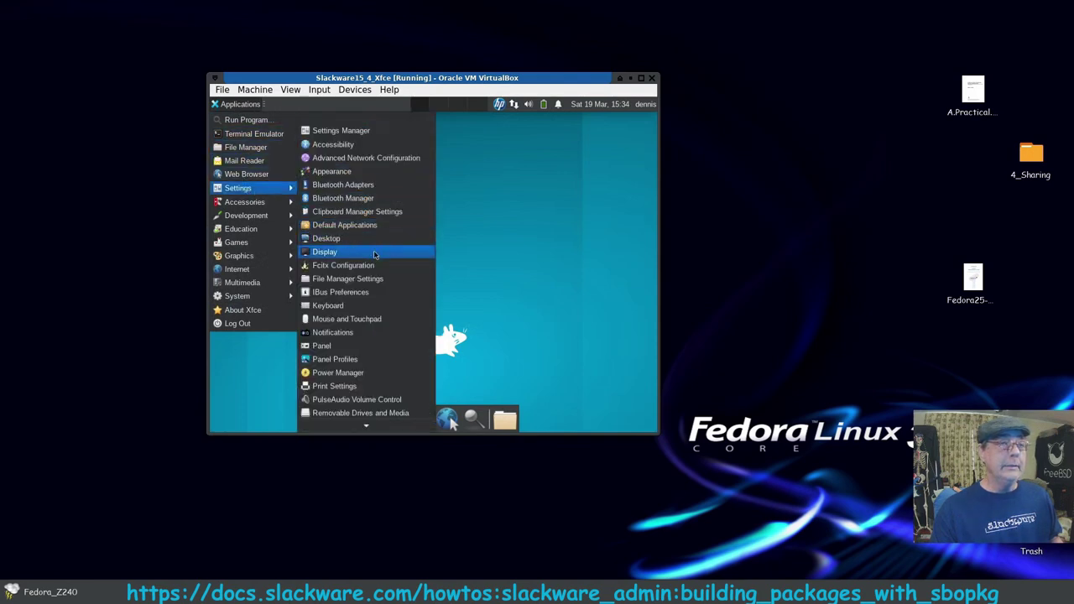
pyautogui.click(361, 251)
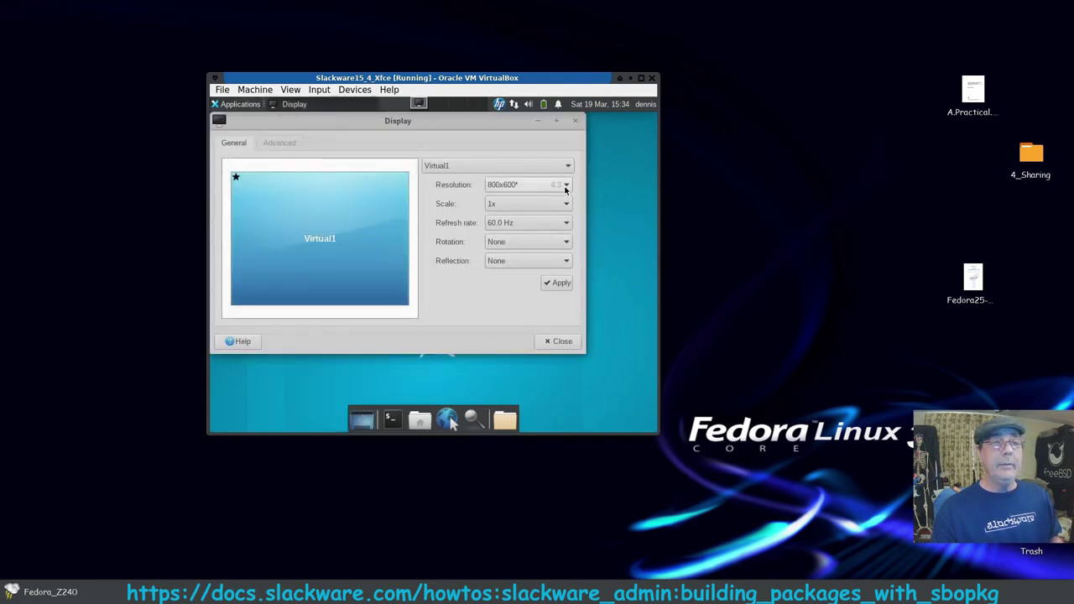
pyautogui.click(537, 188)
pyautogui.scroll(-2, 537, 381)
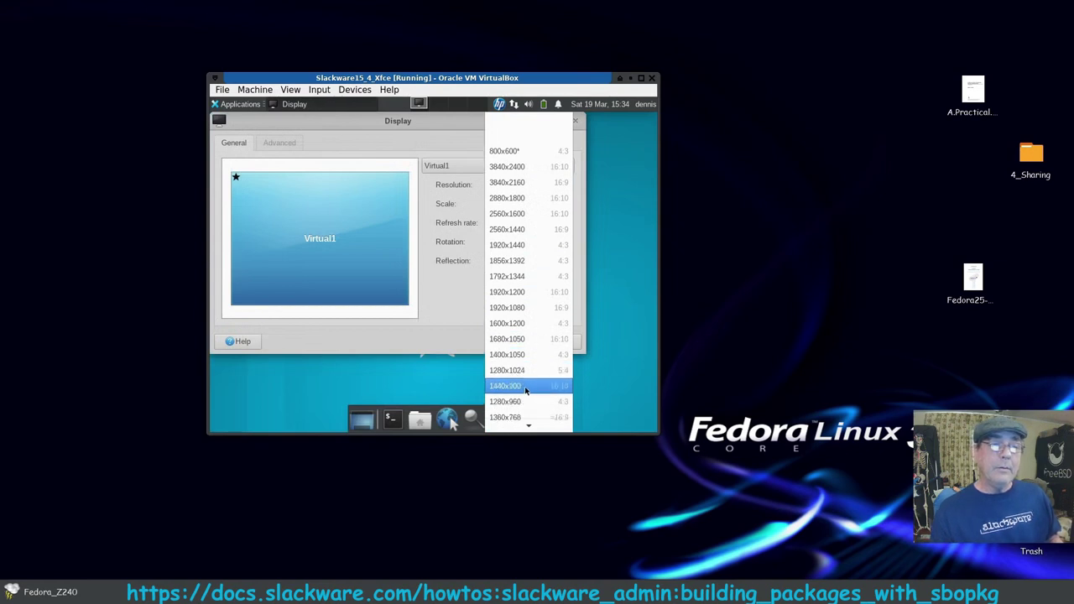
pyautogui.click(525, 386)
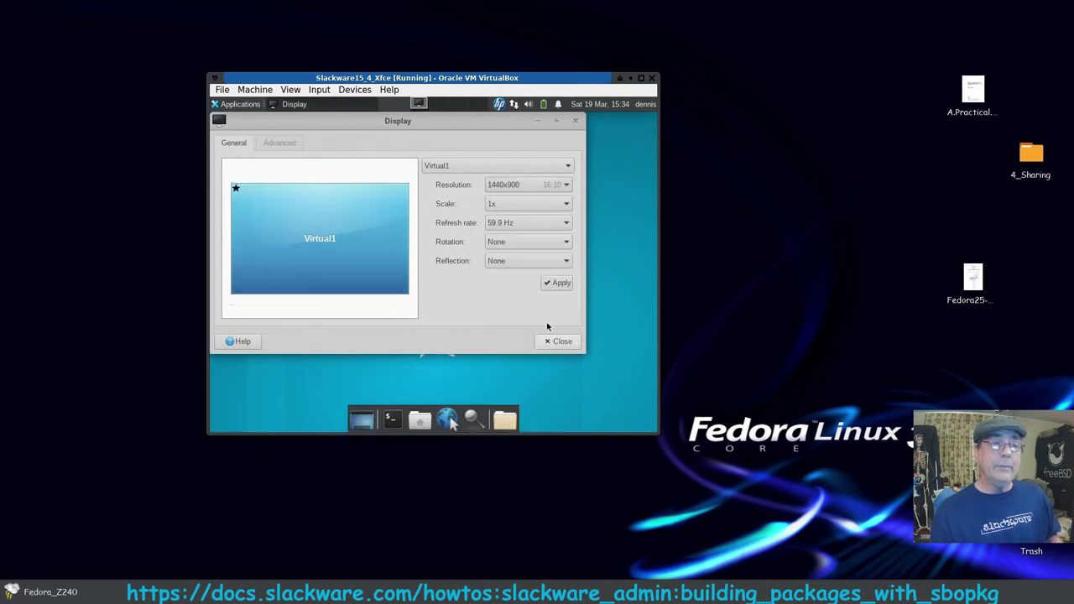
pyautogui.click(559, 289)
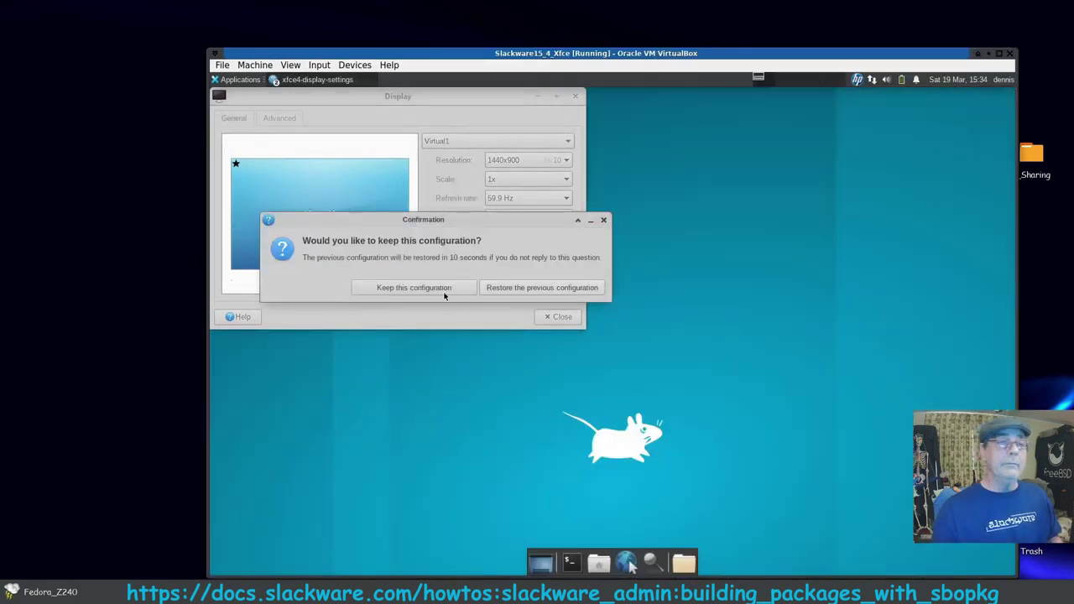
pyautogui.click(439, 294)
pyautogui.click(558, 316)
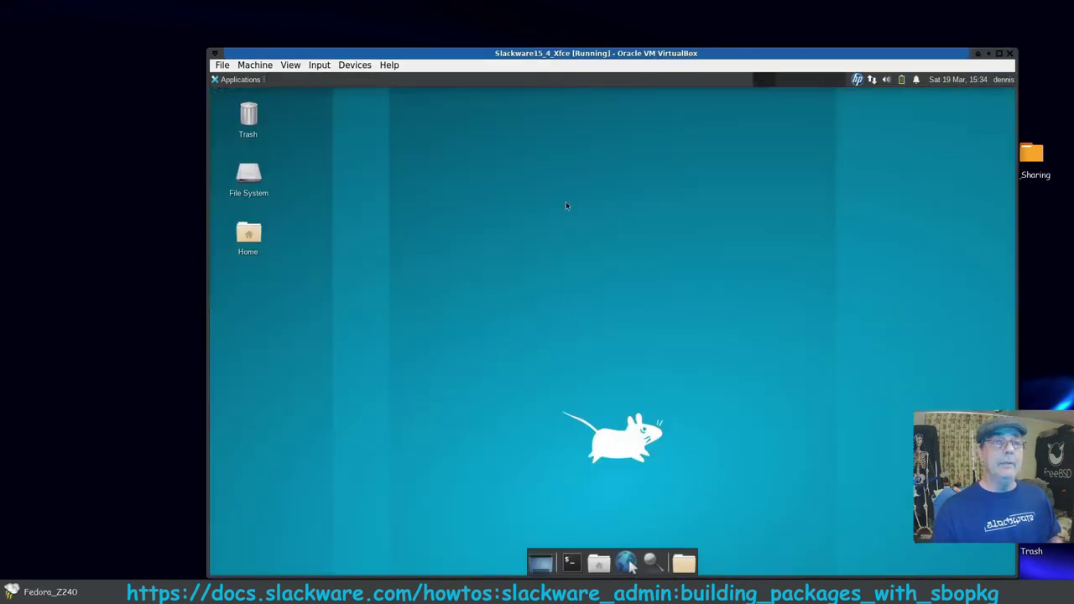
pyautogui.moveTo(585, 53); pyautogui.dragTo(374, 12)
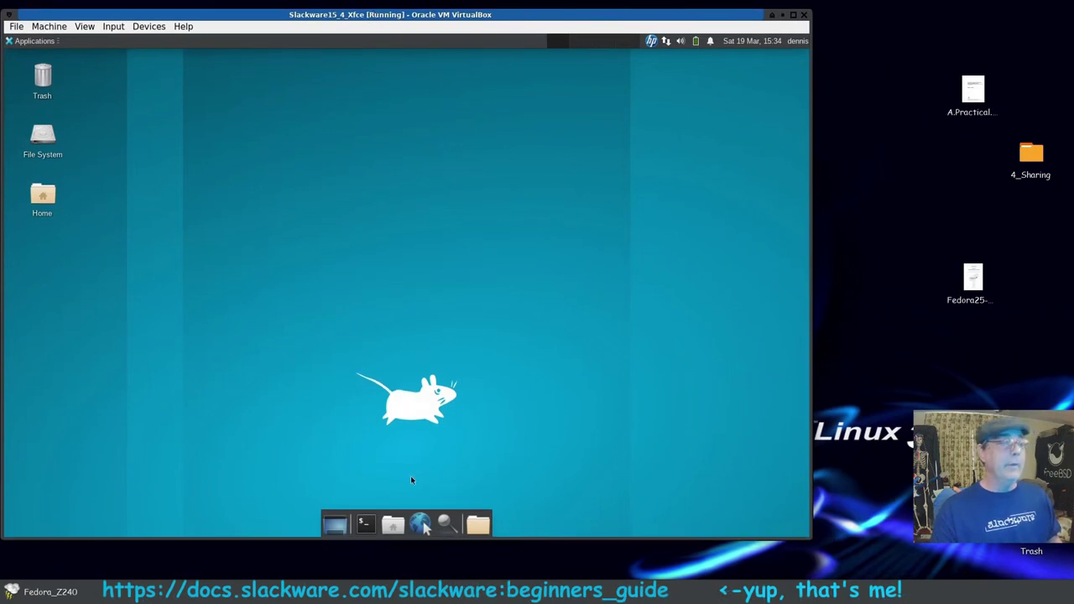
# Set the desktop wallpaper style to None for a plain dark solid background
pyautogui.rightClick(173, 138)
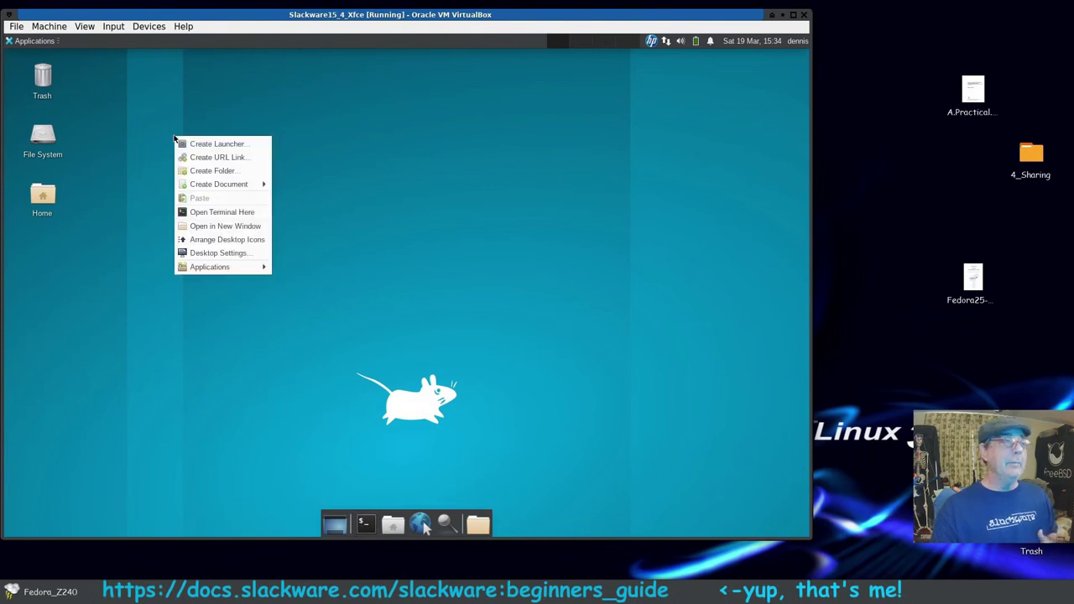
pyautogui.click(232, 254)
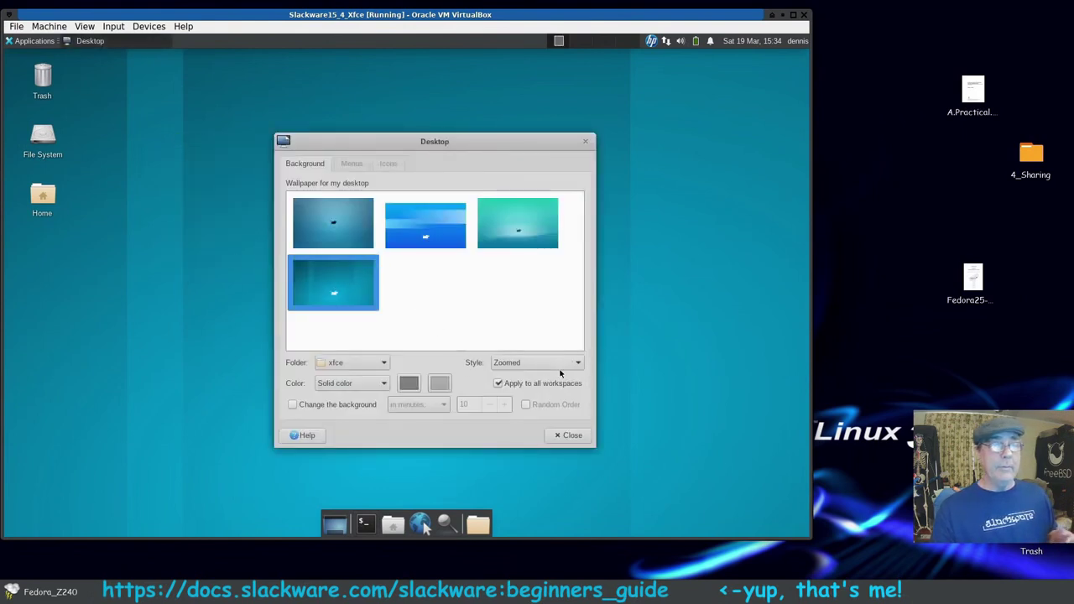
pyautogui.click(576, 363)
pyautogui.click(541, 289)
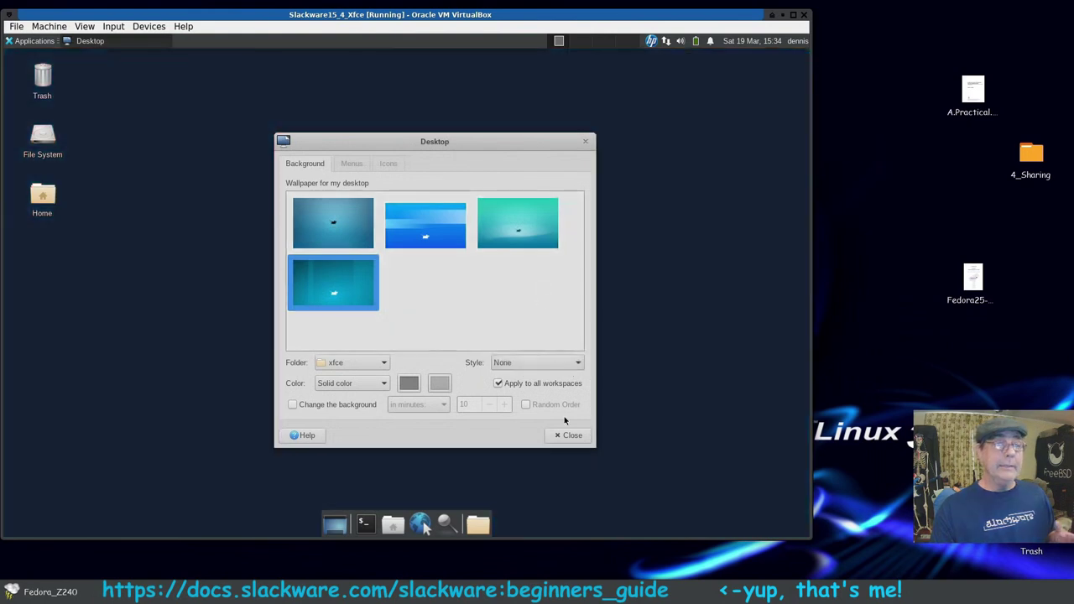
pyautogui.click(568, 435)
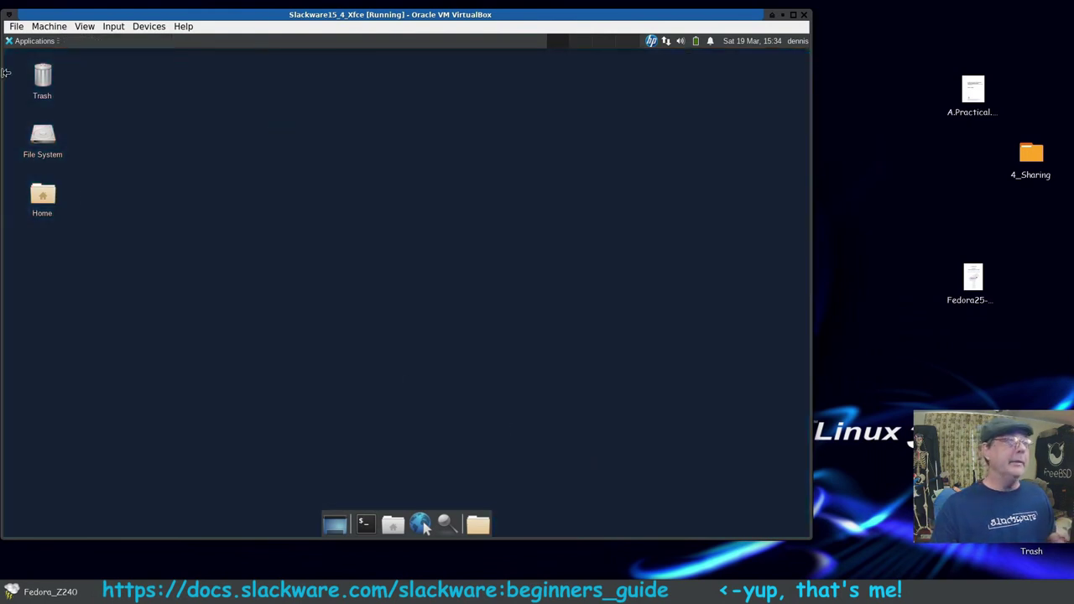
pyautogui.click(24, 42)
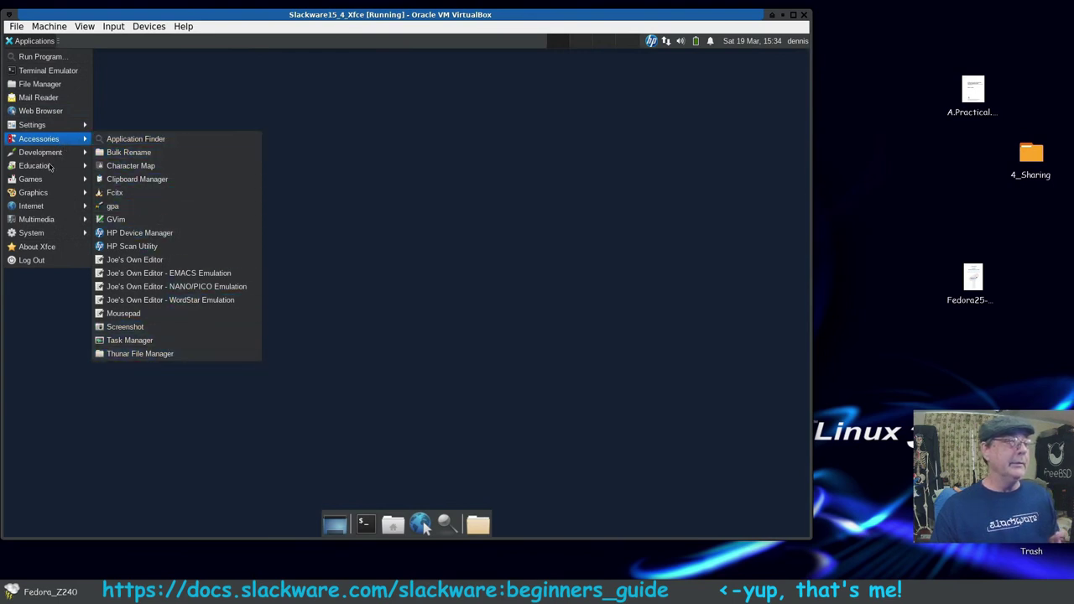
pyautogui.moveTo(46, 154)
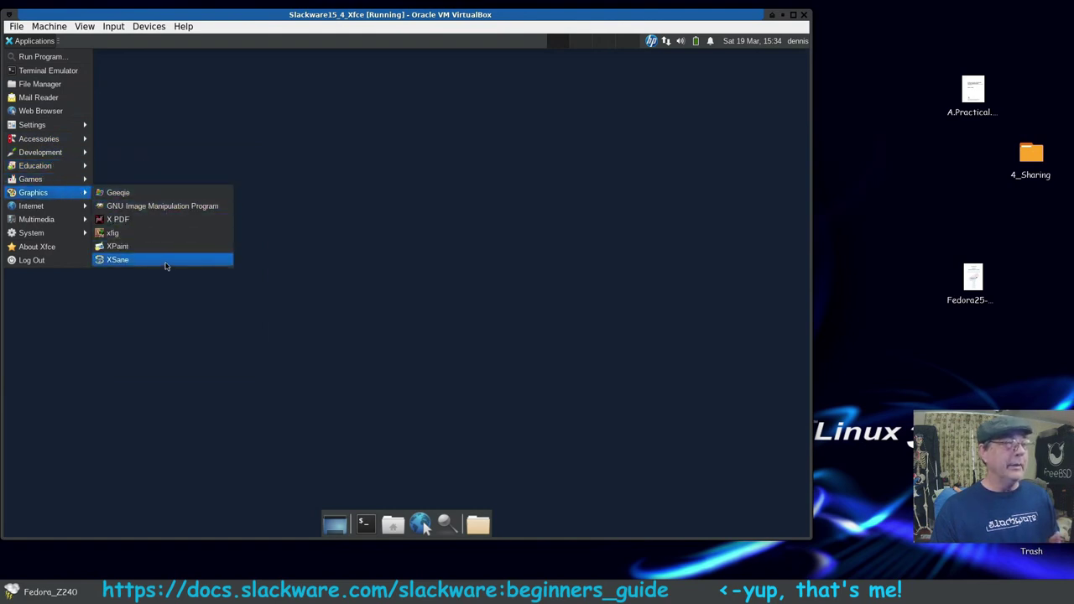
pyautogui.moveTo(85, 213)
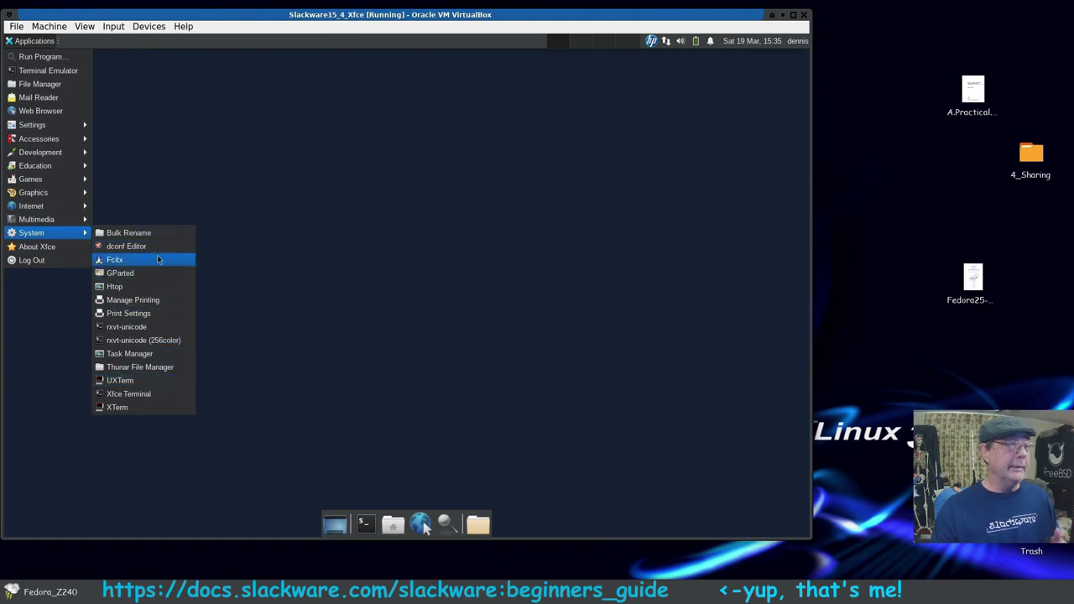
pyautogui.click(57, 249)
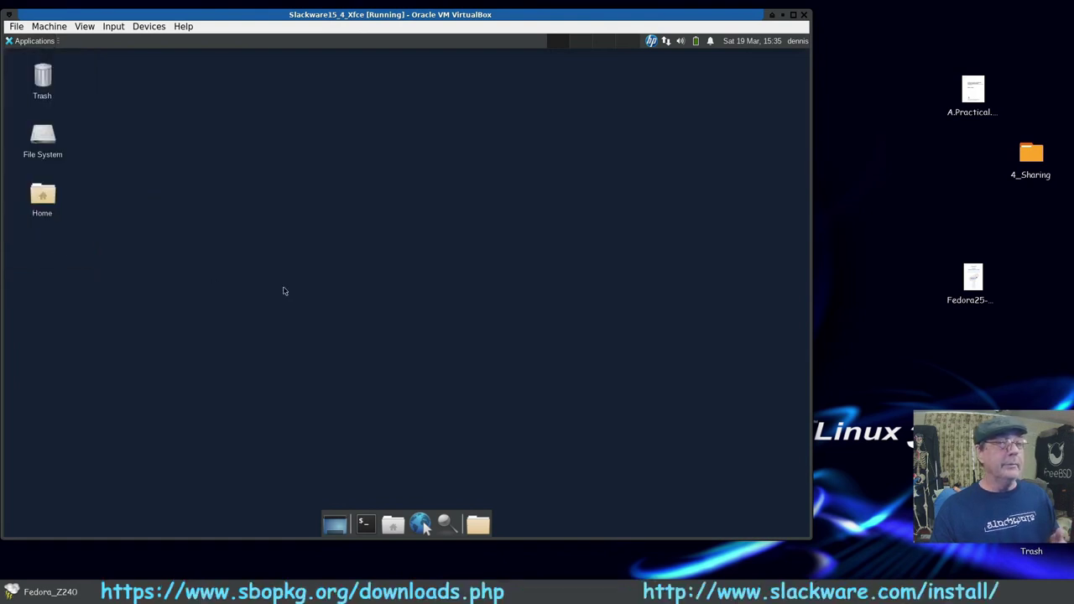
pyautogui.moveTo(243, 63); pyautogui.dragTo(489, 117)
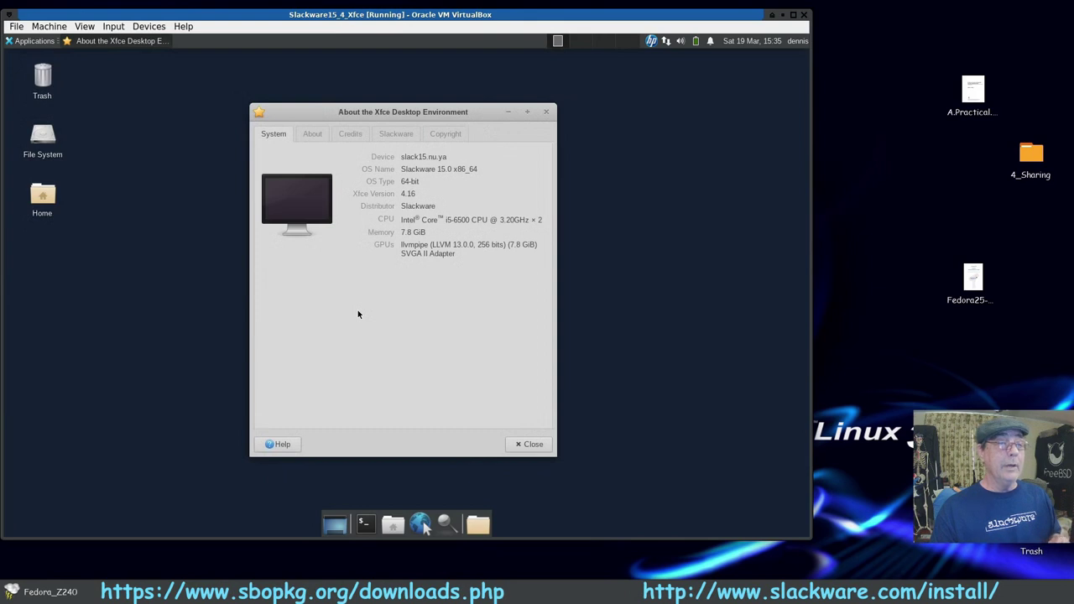
pyautogui.click(545, 111)
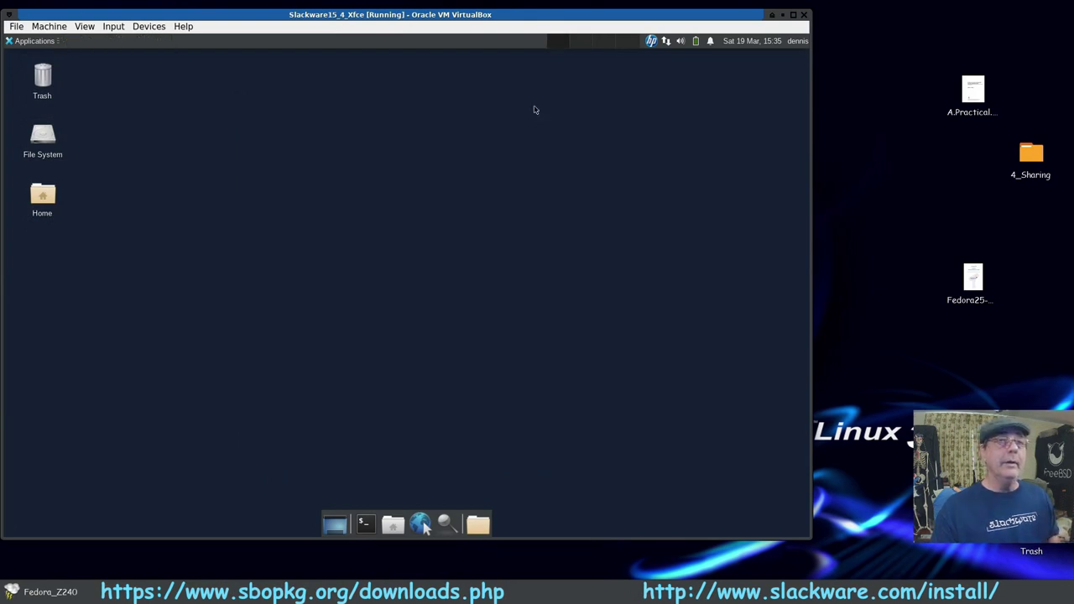
pyautogui.moveTo(408, 23); pyautogui.dragTo(707, 53)
pyautogui.moveTo(712, 48); pyautogui.dragTo(714, 46)
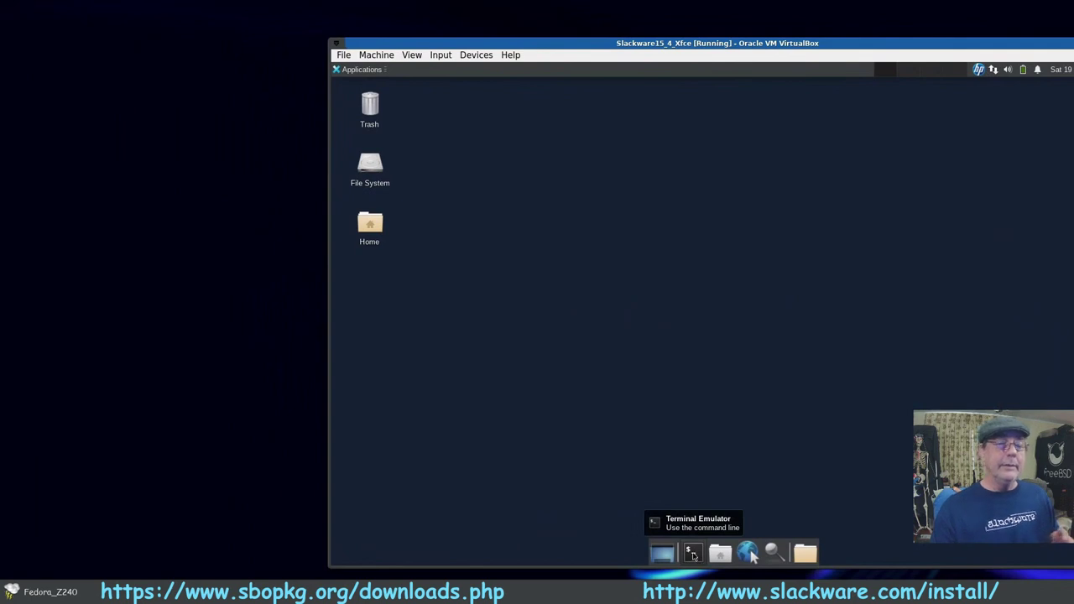
# Restart the guest from the Xfce log-out dialog and boot Linux at the LILO screen
pyautogui.click(356, 70)
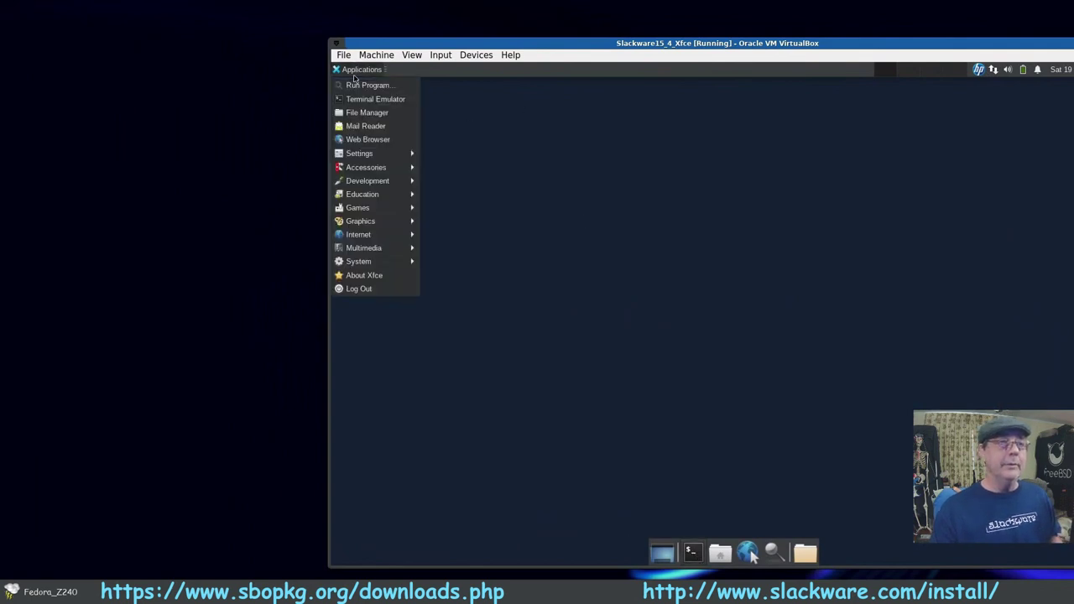
pyautogui.click(410, 289)
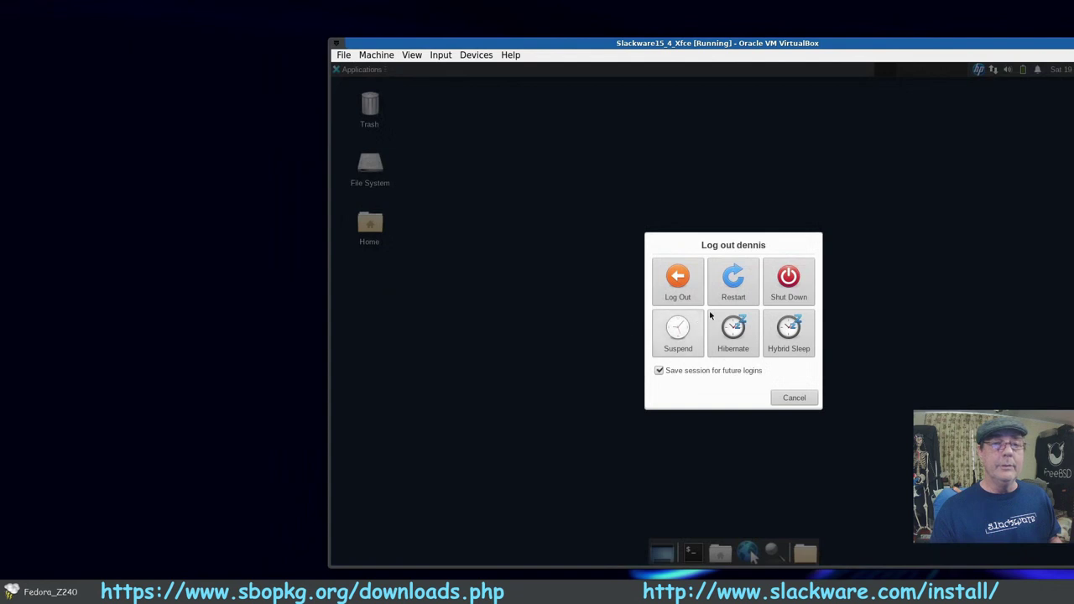
pyautogui.click(723, 285)
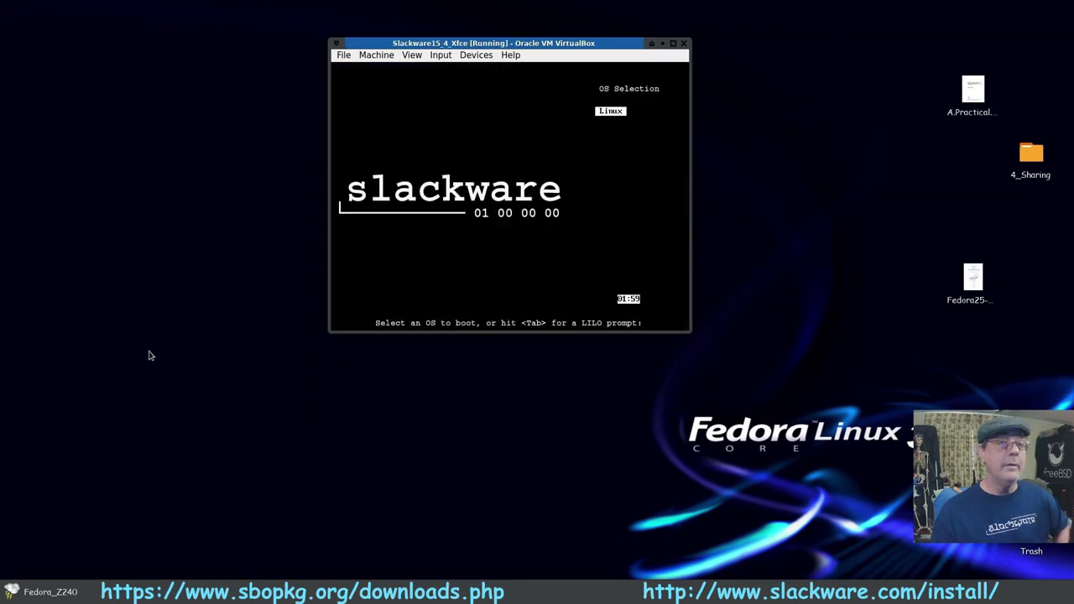
pyautogui.press('Return')
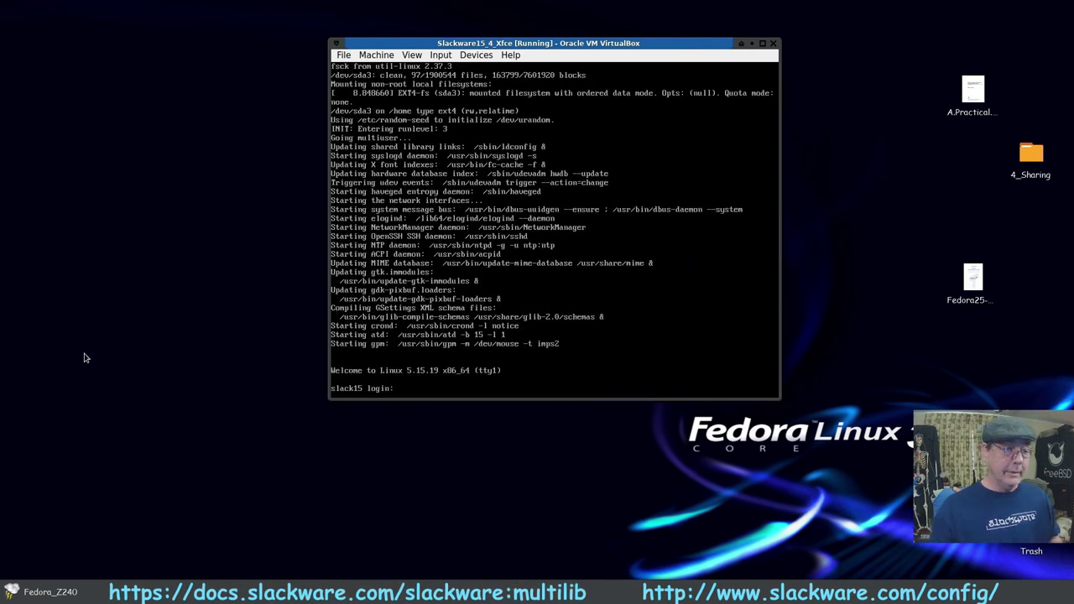
# Log in at the console as the new user and run startx
pyautogui.write('nis')
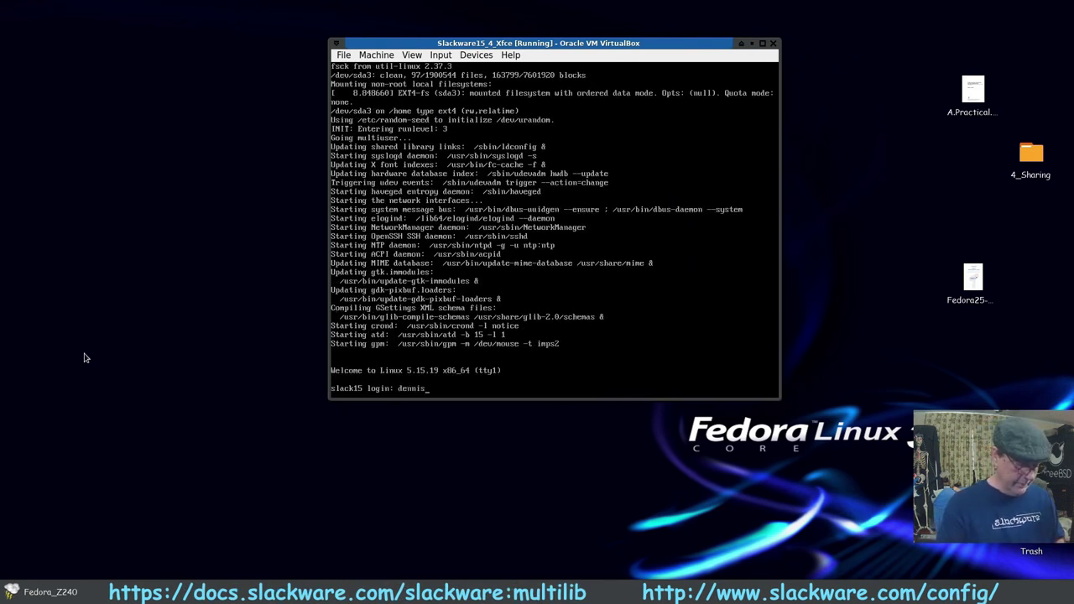
pyautogui.press('Return')
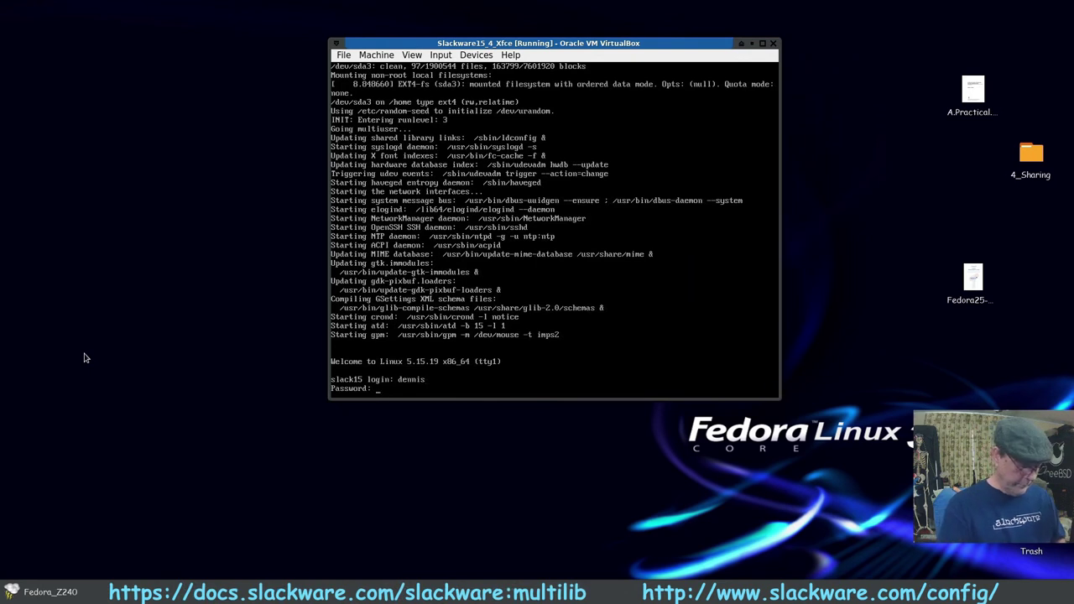
pyautogui.press('Return')
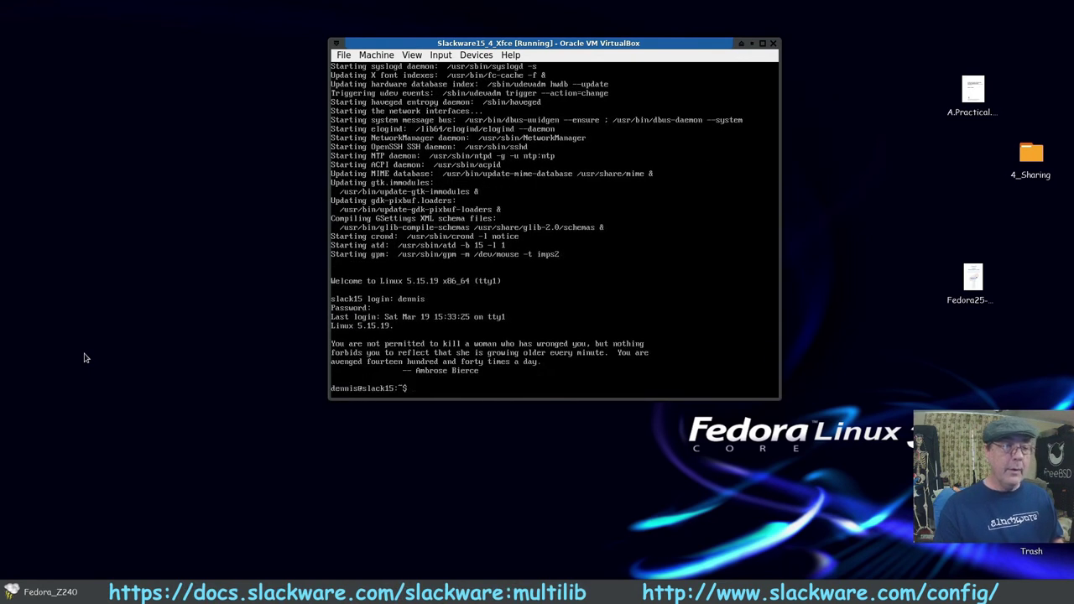
pyautogui.write('start')
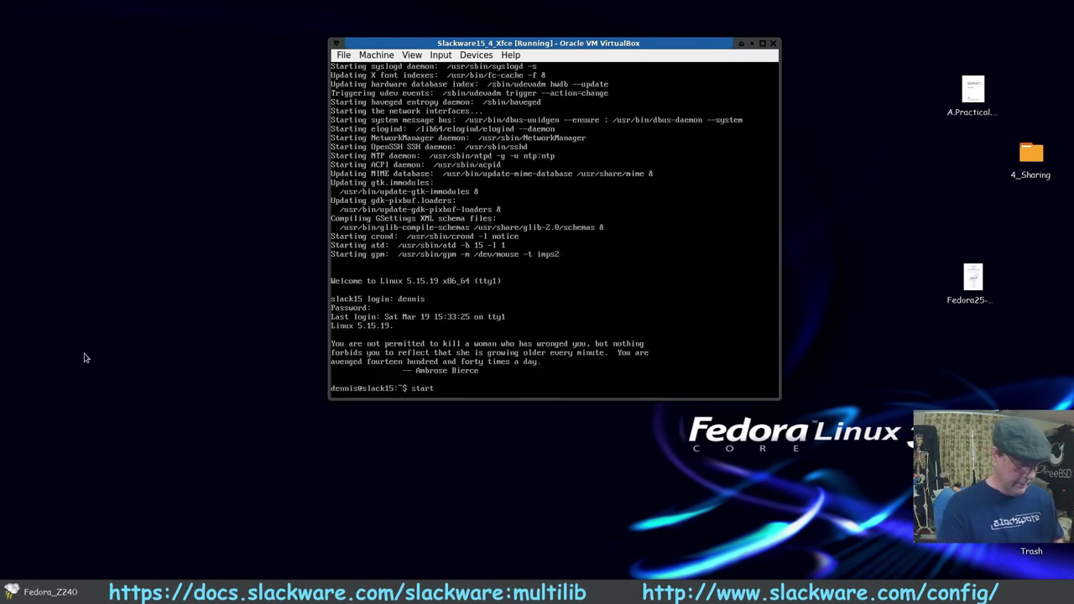
pyautogui.write('x')
pyautogui.press('Return')
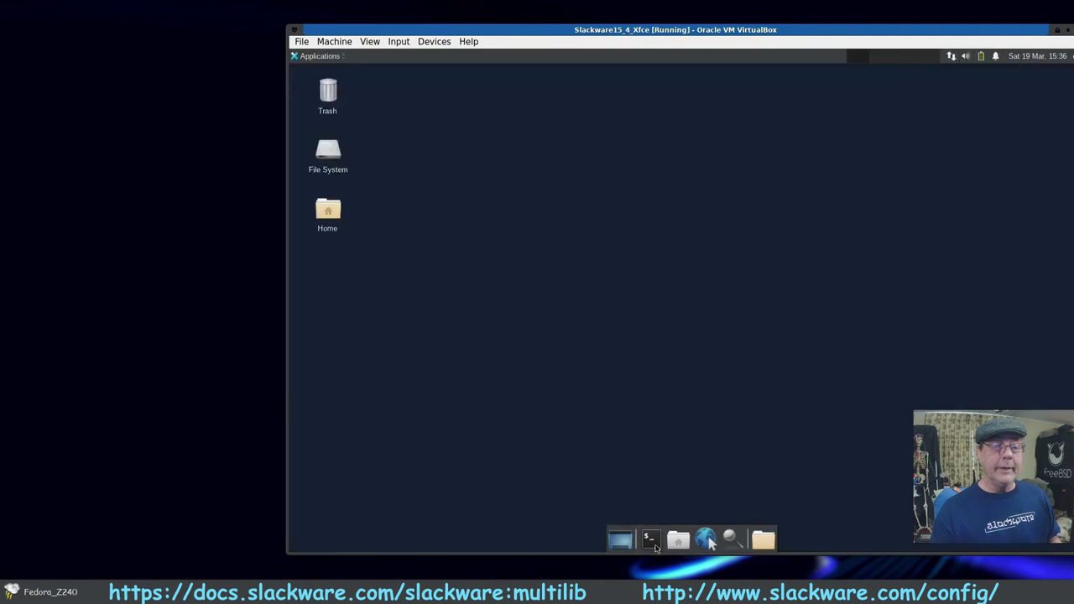
# Open a terminal from the dock and become root with su -
pyautogui.click(656, 545)
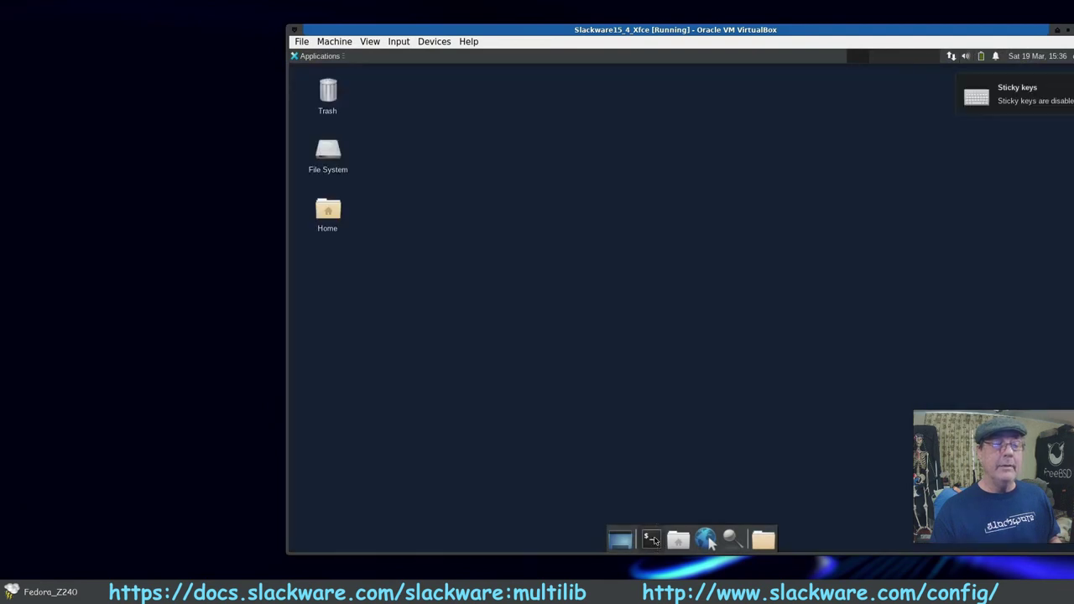
pyautogui.moveTo(520, 26); pyautogui.dragTo(675, 39)
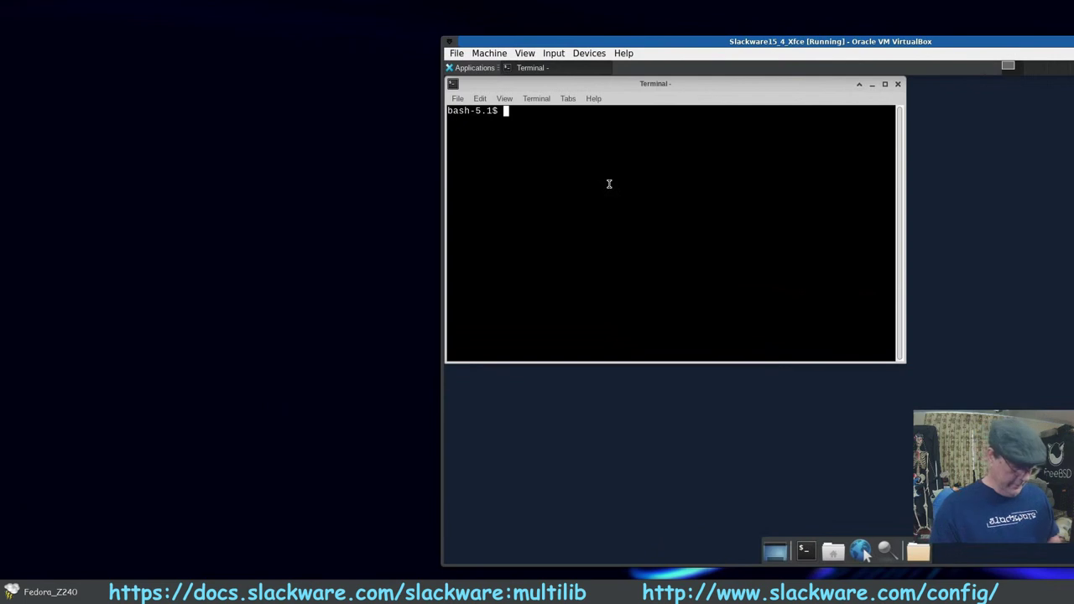
pyautogui.write('su -')
pyautogui.press('Return')
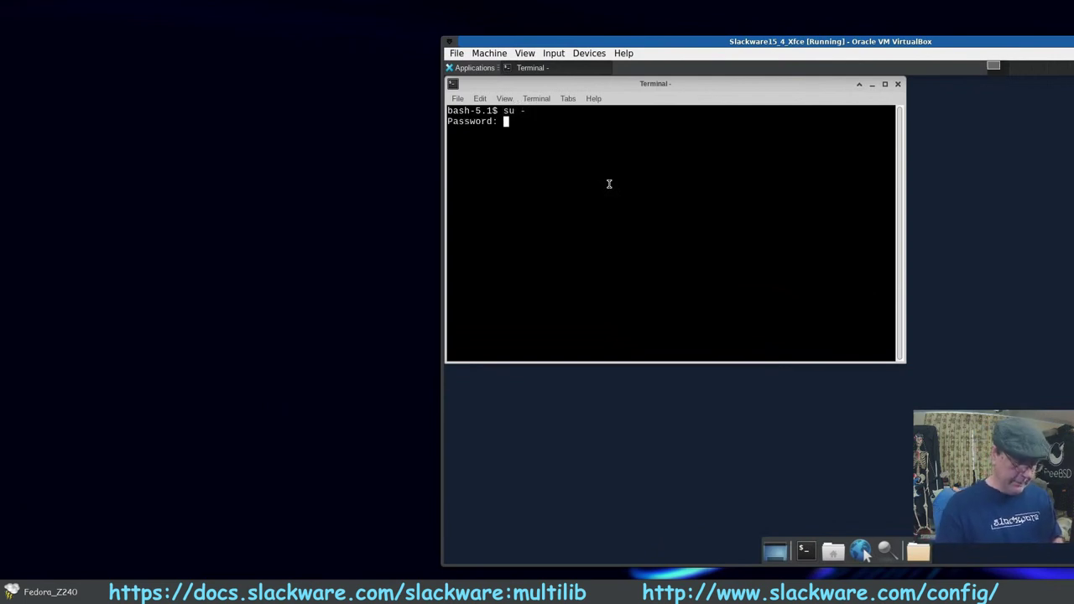
pyautogui.press('Return')
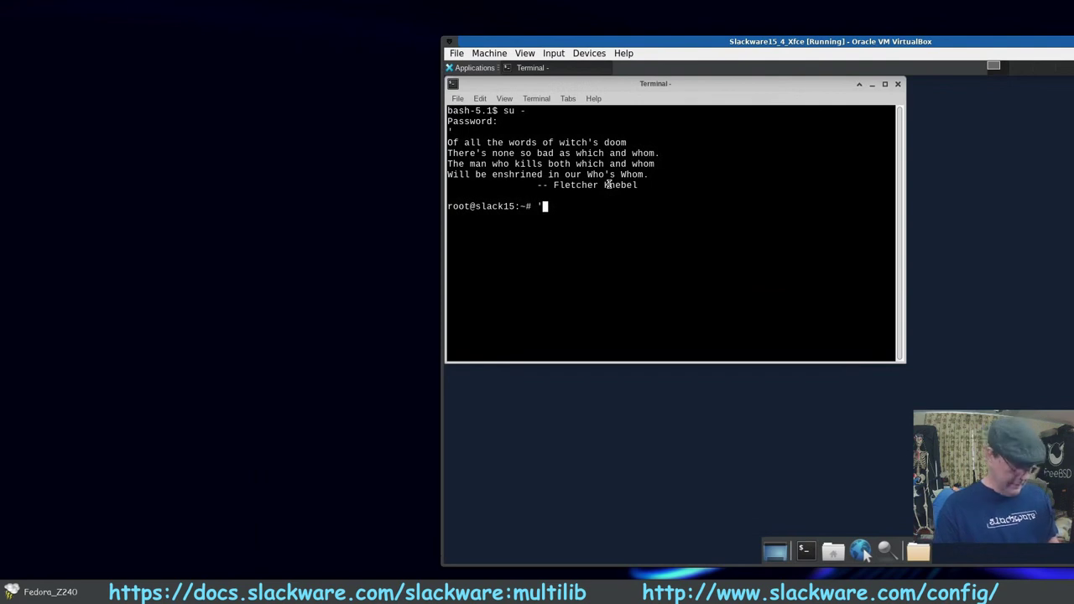
# Clear the stray input and enter the command nano /etc/inittab
pyautogui.press('BackSpace')
pyautogui.write('sudo')
pyautogui.press('BackSpace')
pyautogui.press('BackSpace')
pyautogui.press('BackSpace')
pyautogui.press('BackSpace')
pyautogui.write('na')
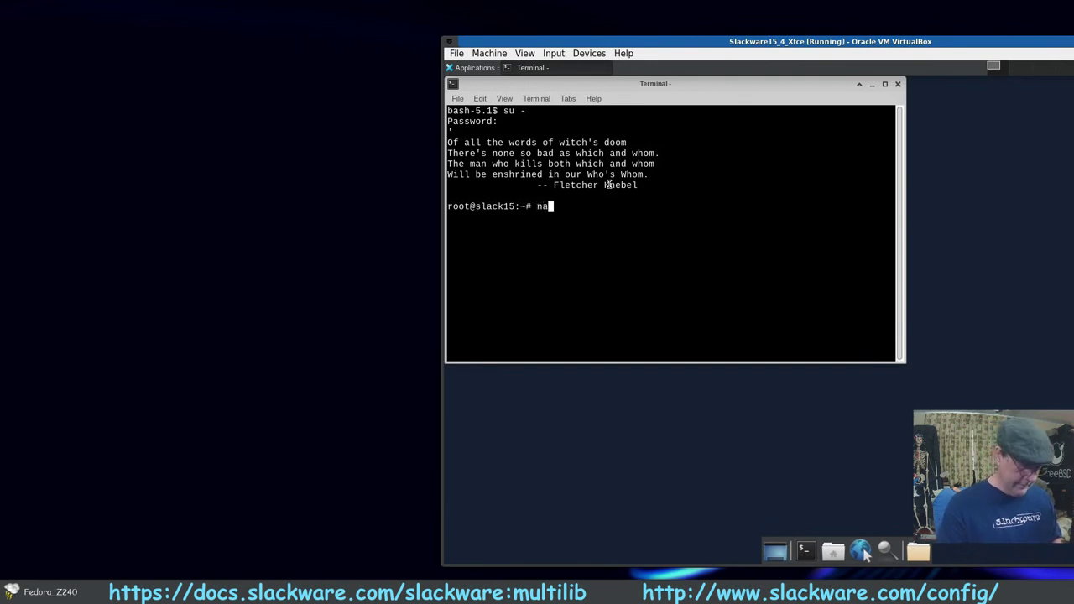
pyautogui.write('no /e')
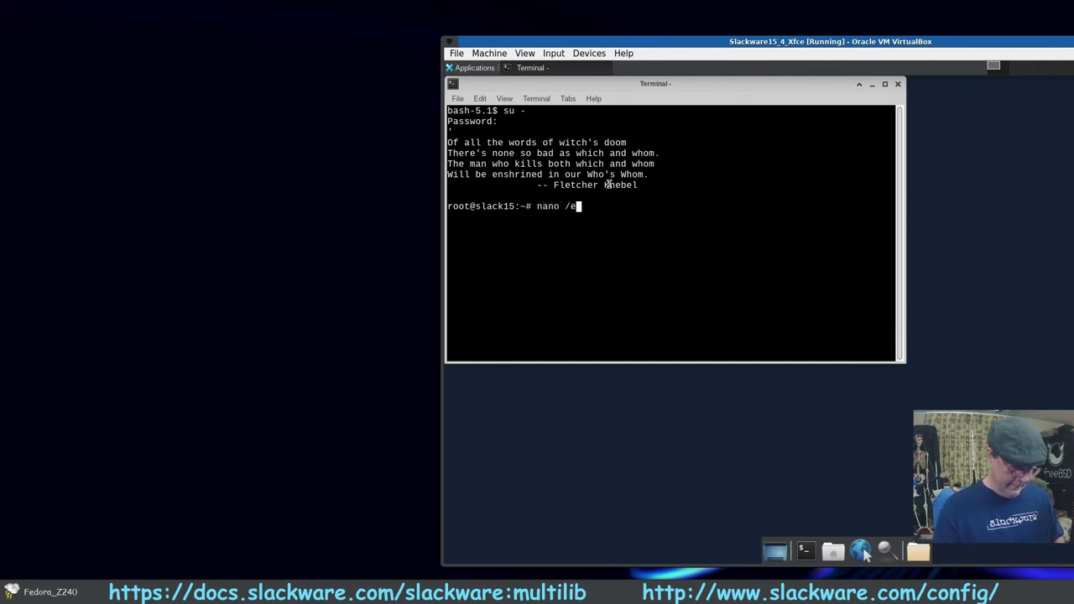
pyautogui.write('tc/init')
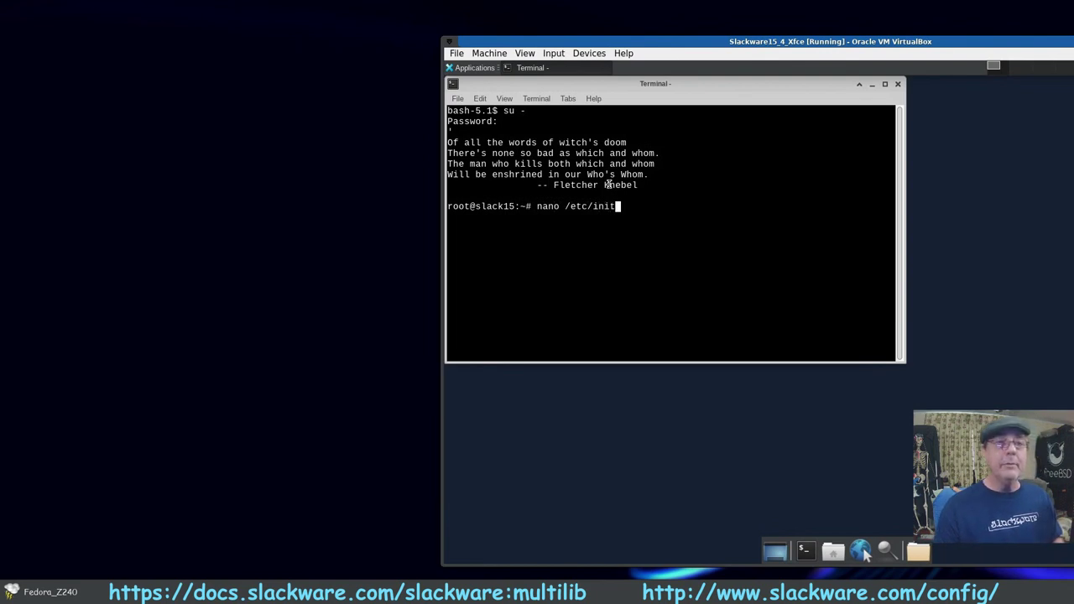
pyautogui.write('tab')
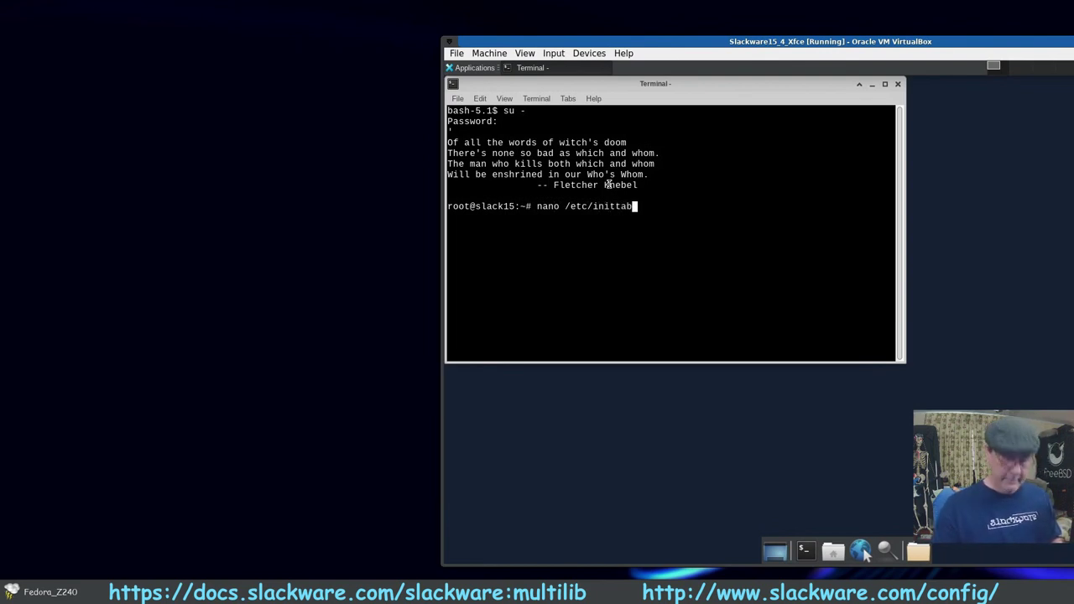
# Open /etc/inittab in nano and change id:3:initdefault: to id:4:initdefault:
pyautogui.press('Return')
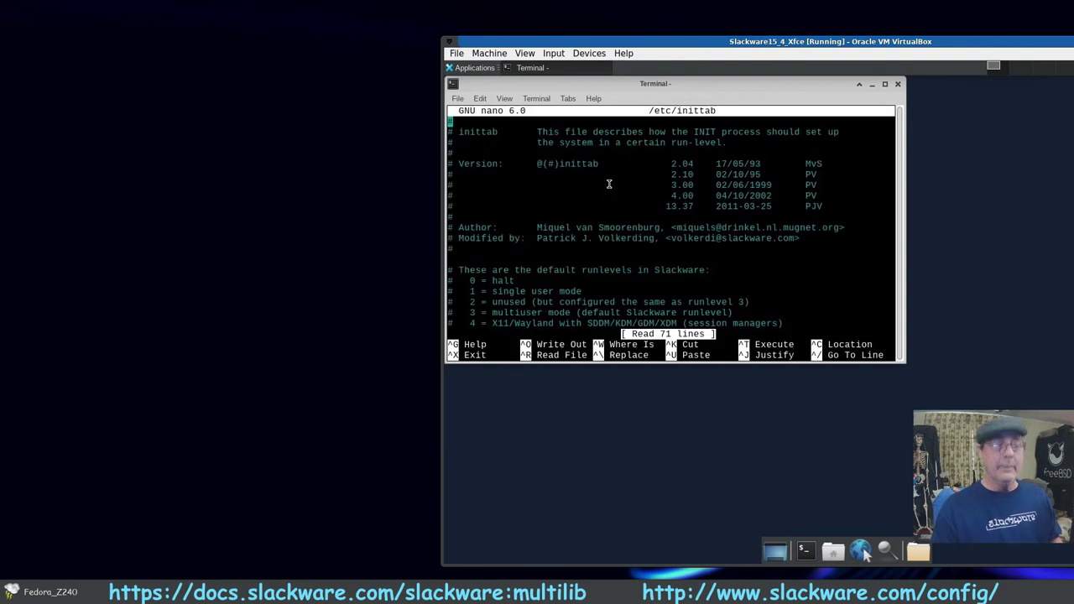
pyautogui.press('Down')
pyautogui.press('Down')
pyautogui.press('Down')
pyautogui.press('Down')
pyautogui.press('Down')
pyautogui.press('Down')
pyautogui.press('Down')
pyautogui.press('Down')
pyautogui.press('Down')
pyautogui.press('Down')
pyautogui.press('Down')
pyautogui.press('Down')
pyautogui.press('Down')
pyautogui.press('Down')
pyautogui.press('Down')
pyautogui.press('Down')
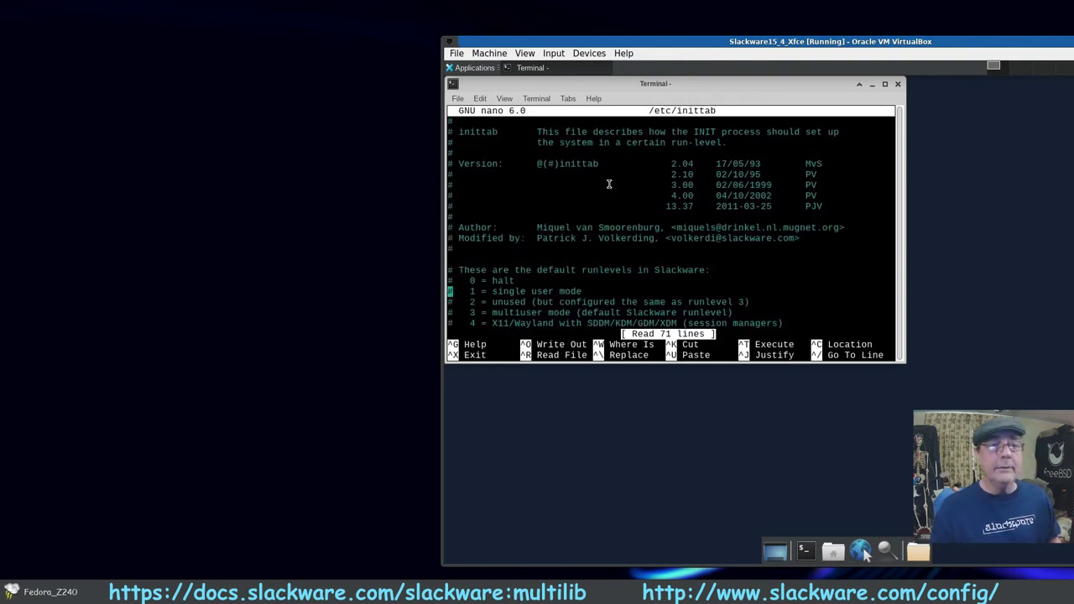
pyautogui.press('Down')
pyautogui.press('Down')
pyautogui.press('Down')
pyautogui.press('Down')
pyautogui.press('Down')
pyautogui.press('Down')
pyautogui.press('Down')
pyautogui.press('Down')
pyautogui.press('Down')
pyautogui.press('Down')
pyautogui.press('Up')
pyautogui.press('Up')
pyautogui.press('Up')
pyautogui.press('Up')
pyautogui.press('Up')
pyautogui.press('Up')
pyautogui.press('Up')
pyautogui.press('Up')
pyautogui.press('Up')
pyautogui.press('Up')
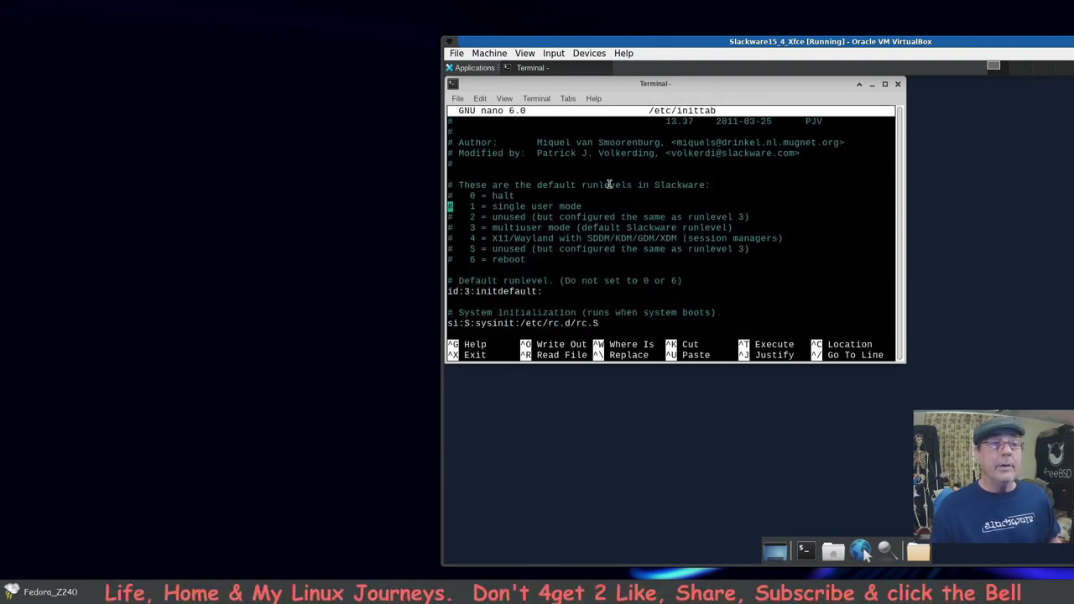
pyautogui.press('Down')
pyautogui.press('Down')
pyautogui.press('Down')
pyautogui.press('Down')
pyautogui.press('Down')
pyautogui.press('Down')
pyautogui.press('Down')
pyautogui.press('Down')
pyautogui.press('Down')
pyautogui.press('Down')
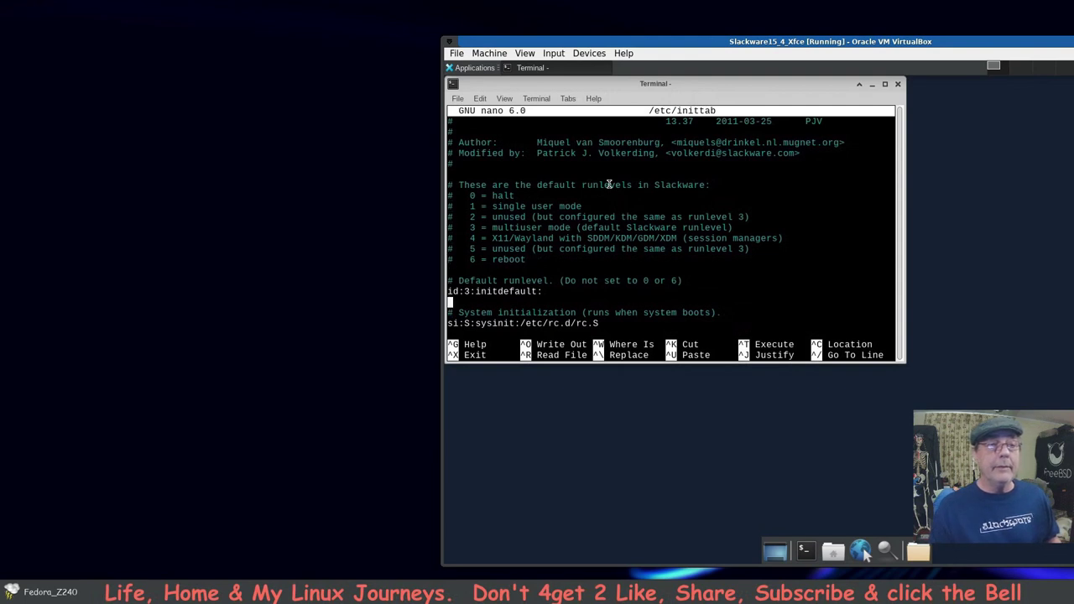
pyautogui.press('Down')
pyautogui.press('Down')
pyautogui.press('Up')
pyautogui.press('Up')
pyautogui.press('Up')
pyautogui.press('Up')
pyautogui.press('Up')
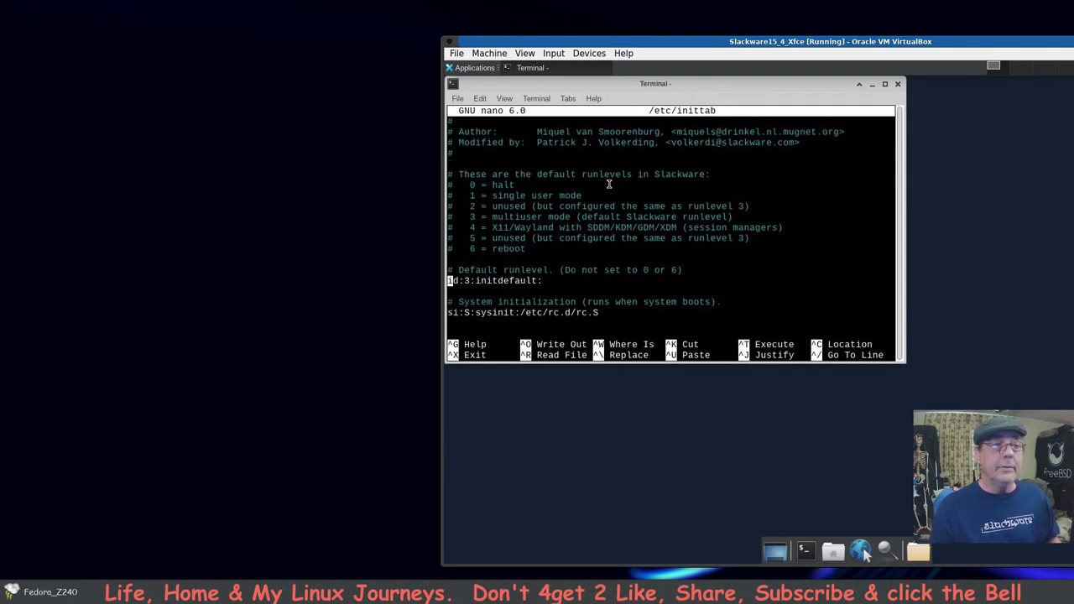
pyautogui.press('Down')
pyautogui.press('Right')
pyautogui.press('Right')
pyautogui.press('Right')
pyautogui.press('Right')
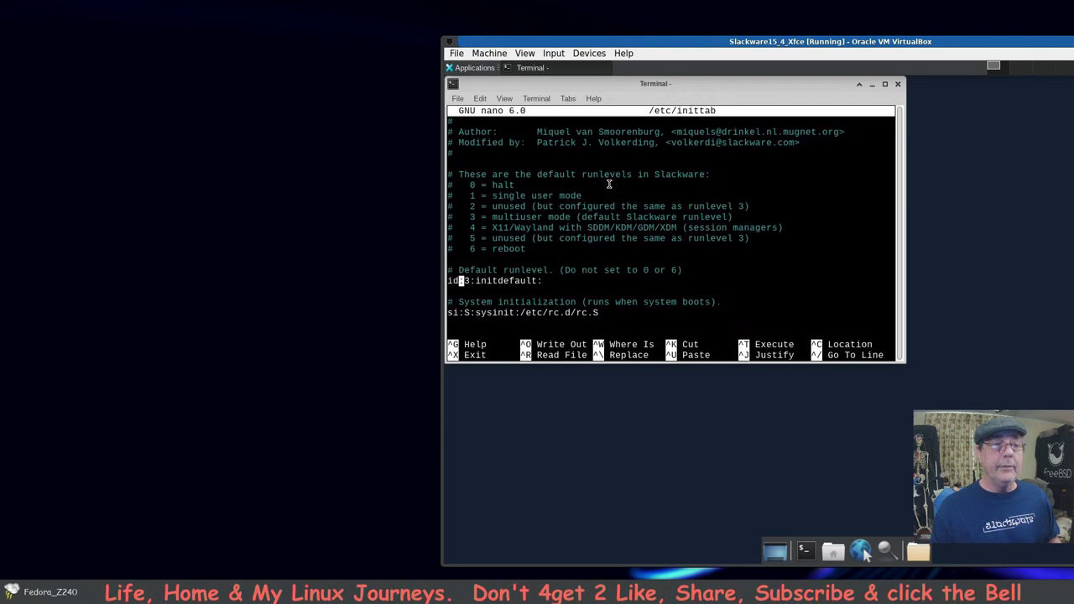
pyautogui.press('BackSpace')
pyautogui.write('4')
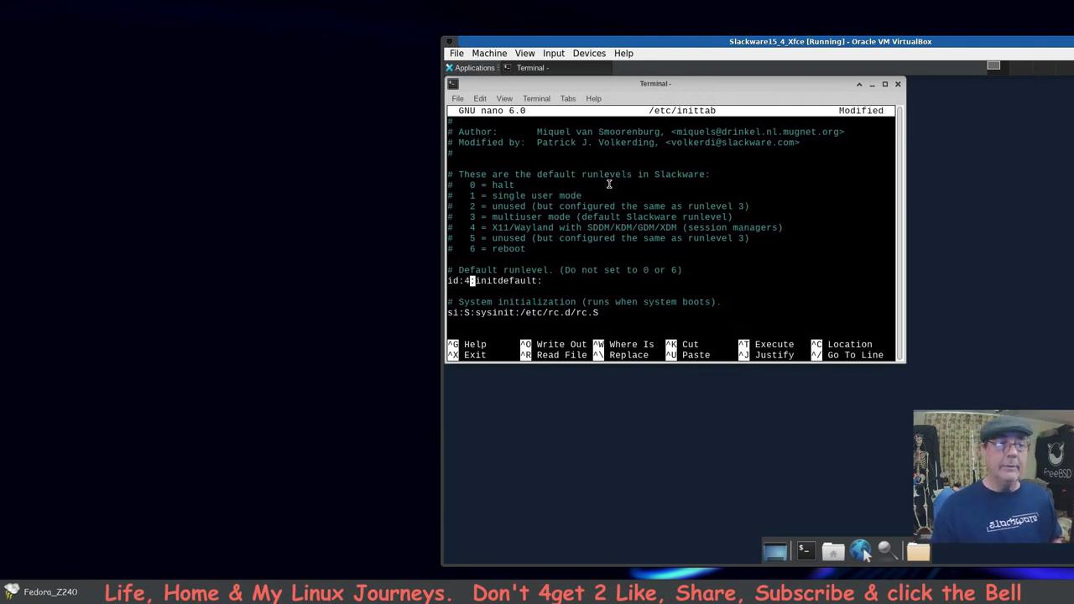
# Save /etc/inittab and exit nano back to the root prompt
pyautogui.hotkey('ctrl', 'o')
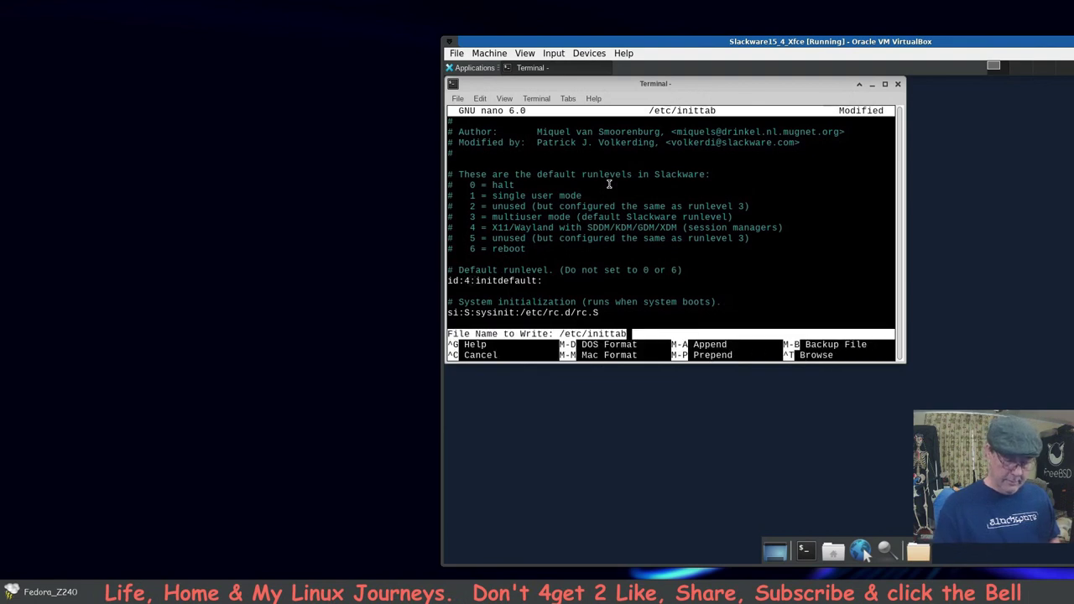
pyautogui.press('Return')
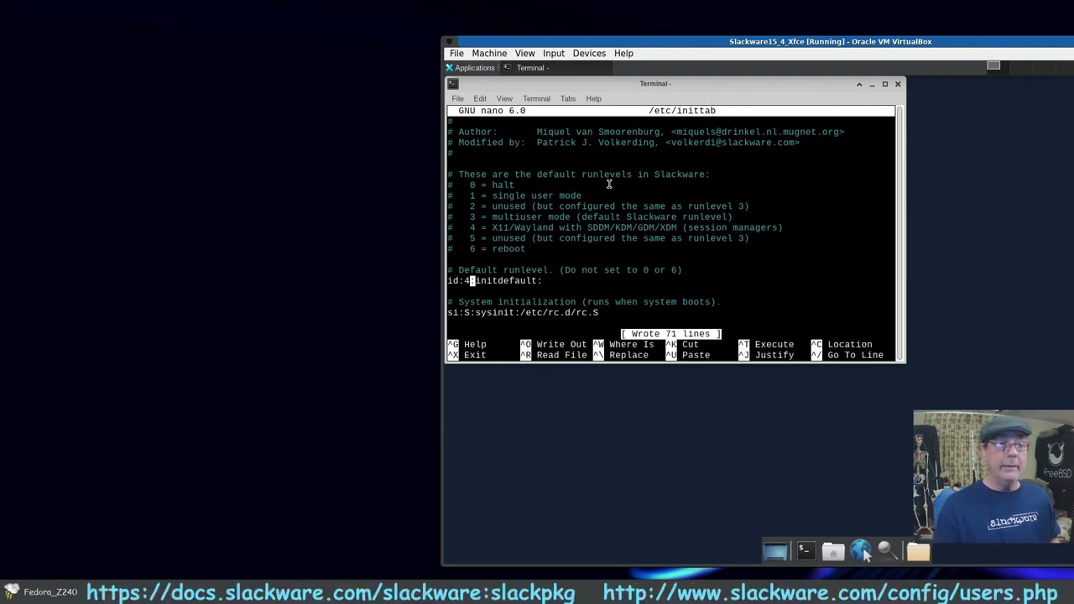
pyautogui.hotkey('ctrl', 'x')
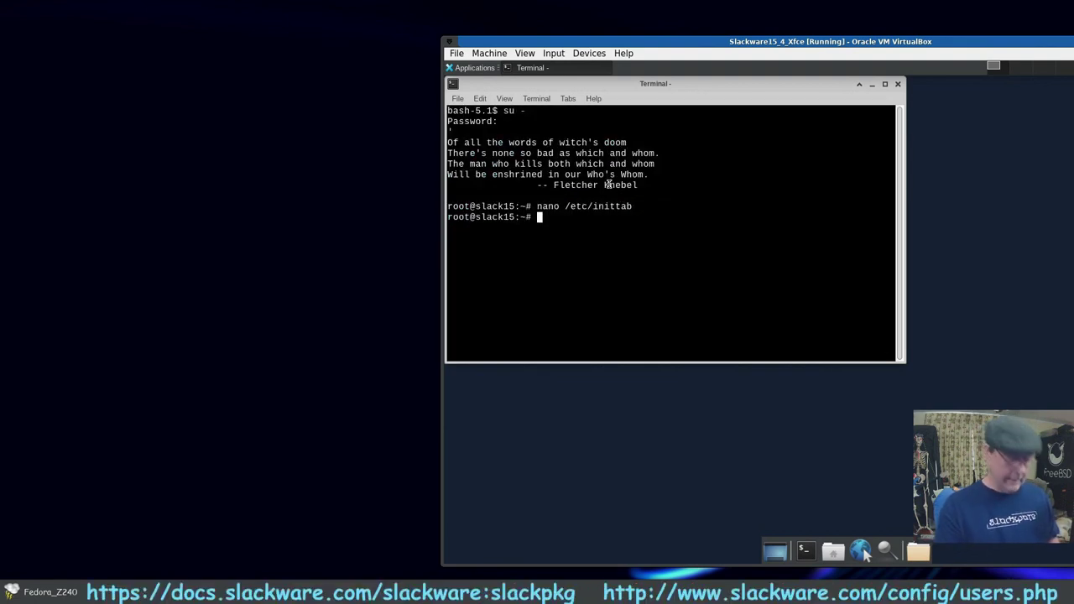
# Close the root terminal and choose Restart in the Xfce log-out dialog
pyautogui.hotkey('ctrl', 'd')
pyautogui.hotkey('ctrl', 'd')
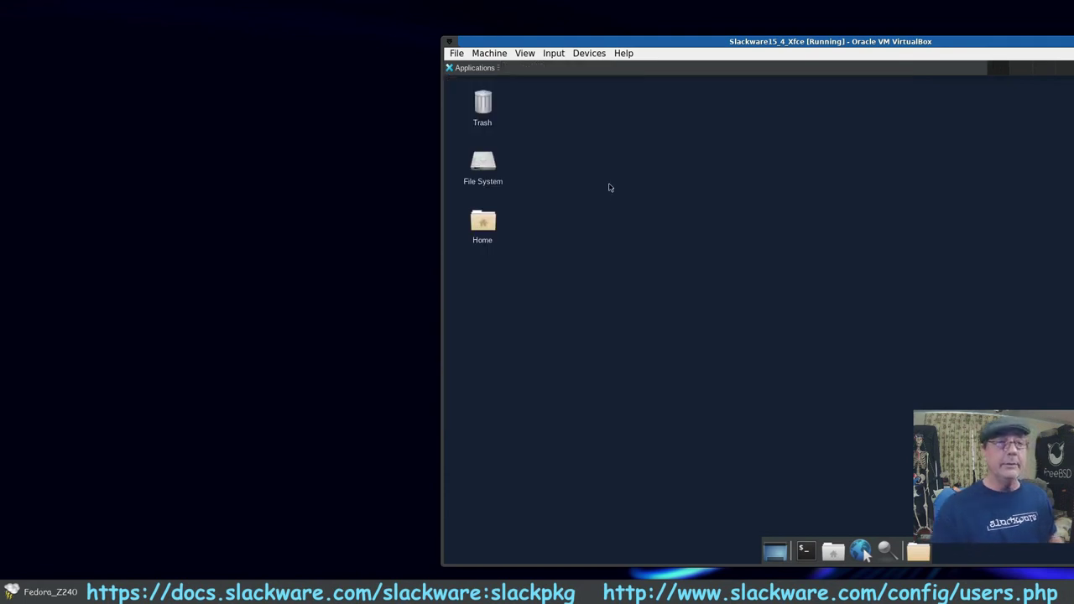
pyautogui.moveTo(698, 45); pyautogui.dragTo(416, 42)
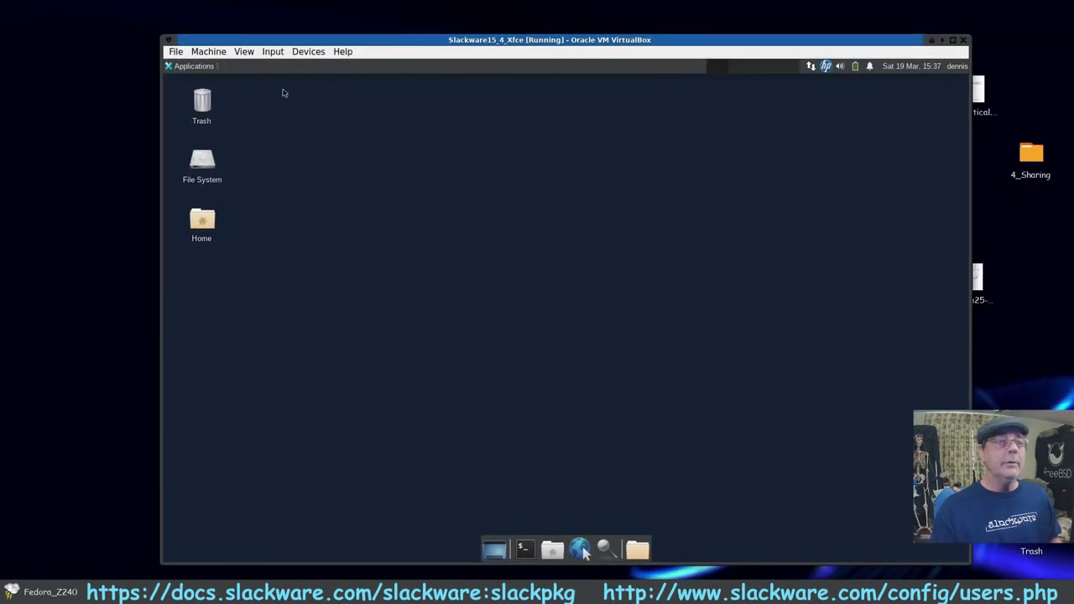
pyautogui.click(177, 68)
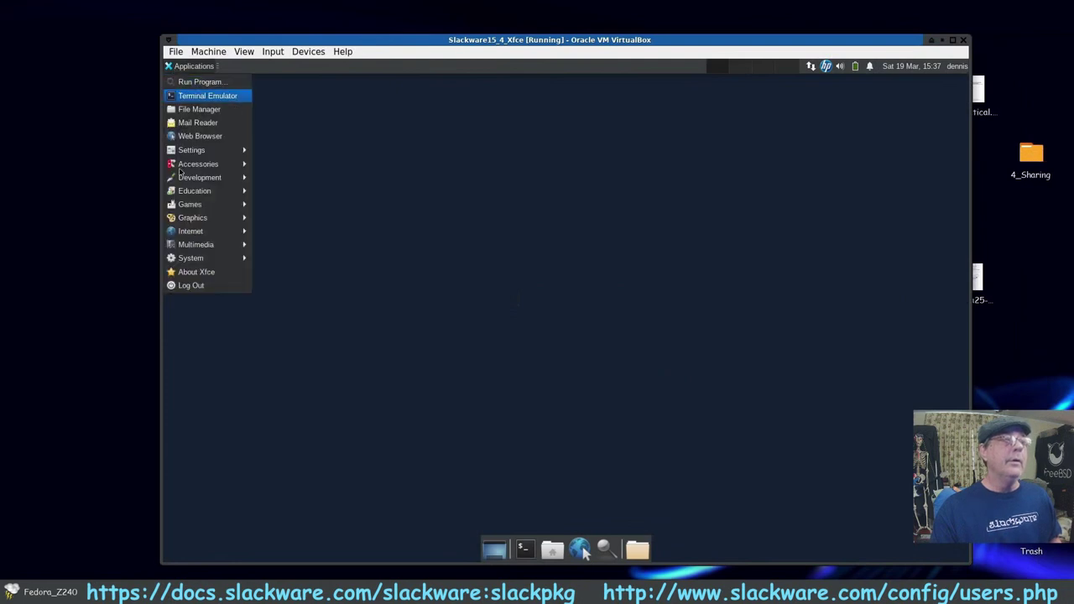
pyautogui.click(215, 287)
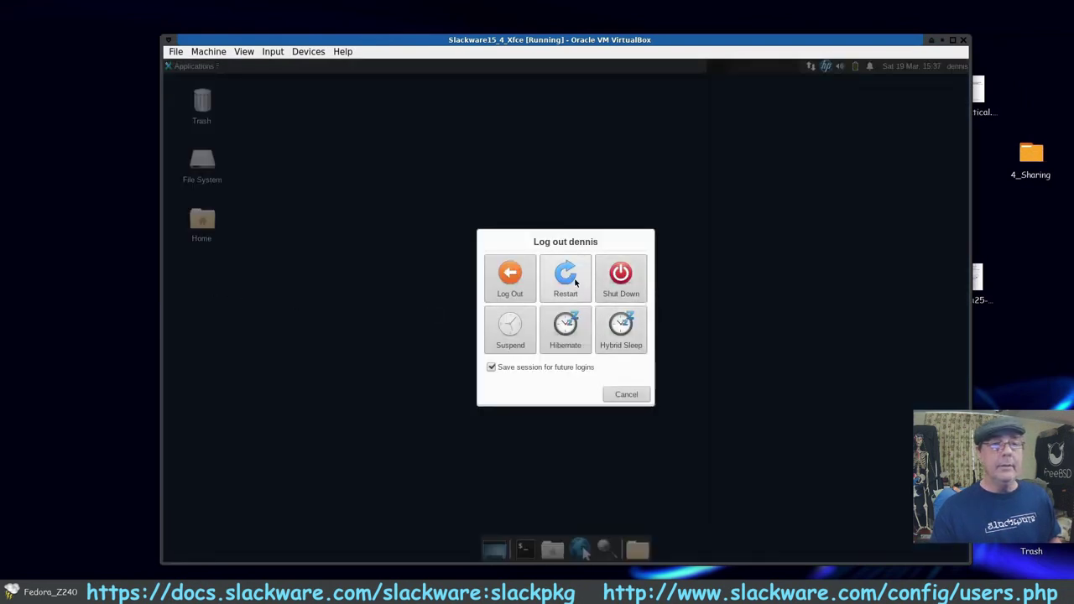
pyautogui.click(578, 284)
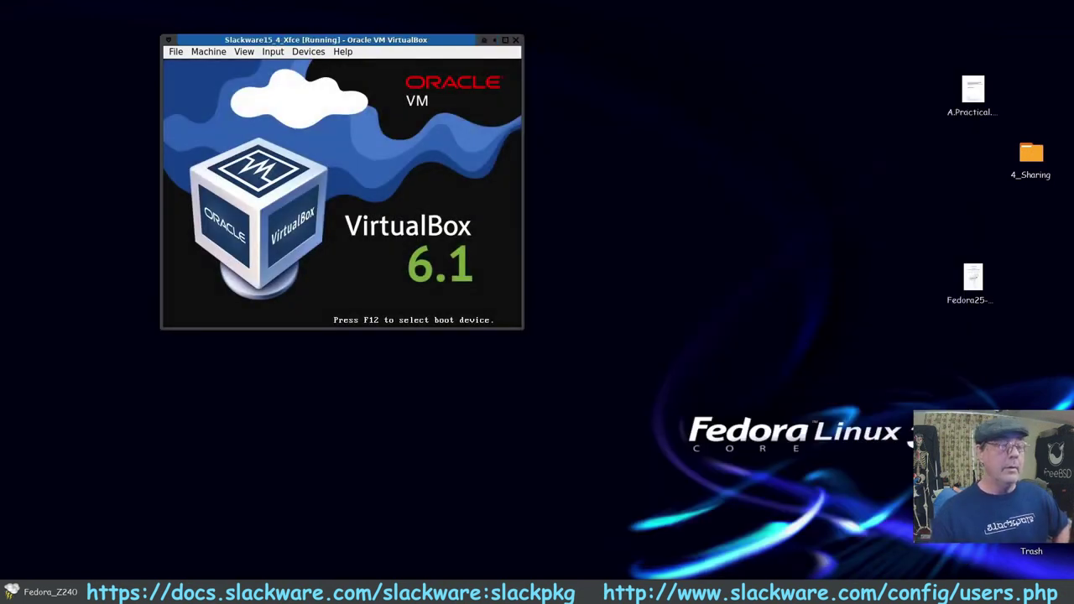
# Read through the slackpkg and inittab sections of the Slackware notes, then minimize Mousepad
pyautogui.hotkey('alt', 'Tab')
pyautogui.scroll(-1, 181, 355)
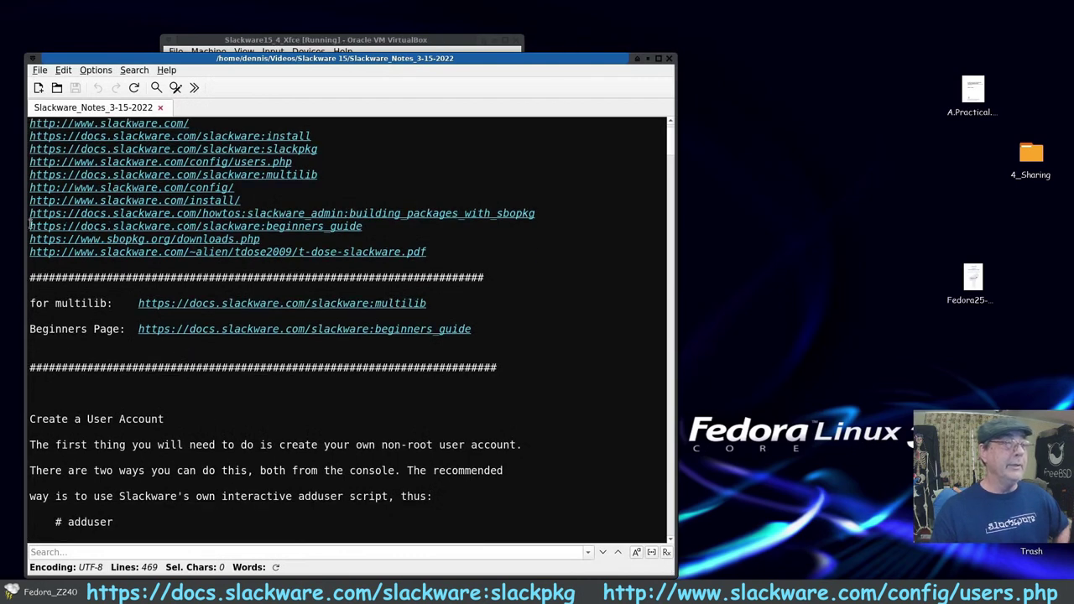
pyautogui.scroll(-1, 375, 268)
pyautogui.scroll(-2, 375, 268)
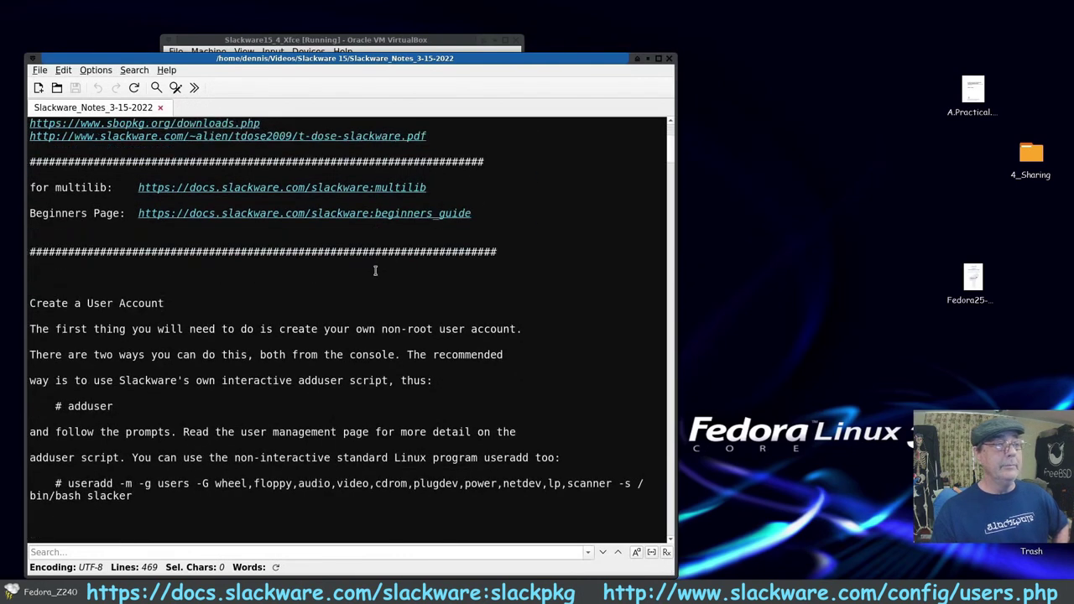
pyautogui.scroll(-1, 375, 269)
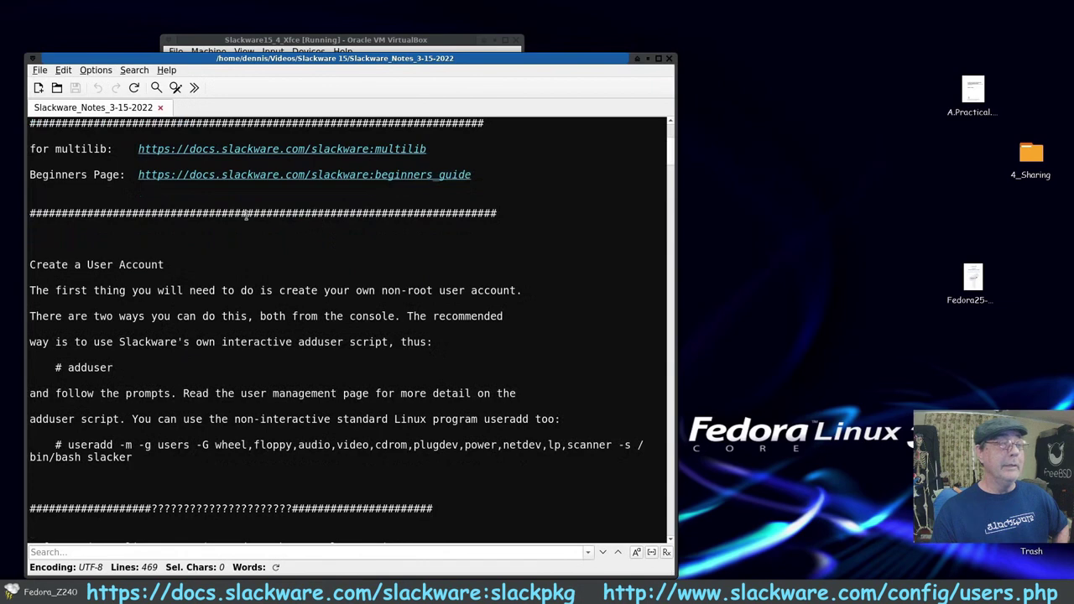
pyautogui.scroll(-1, 419, 236)
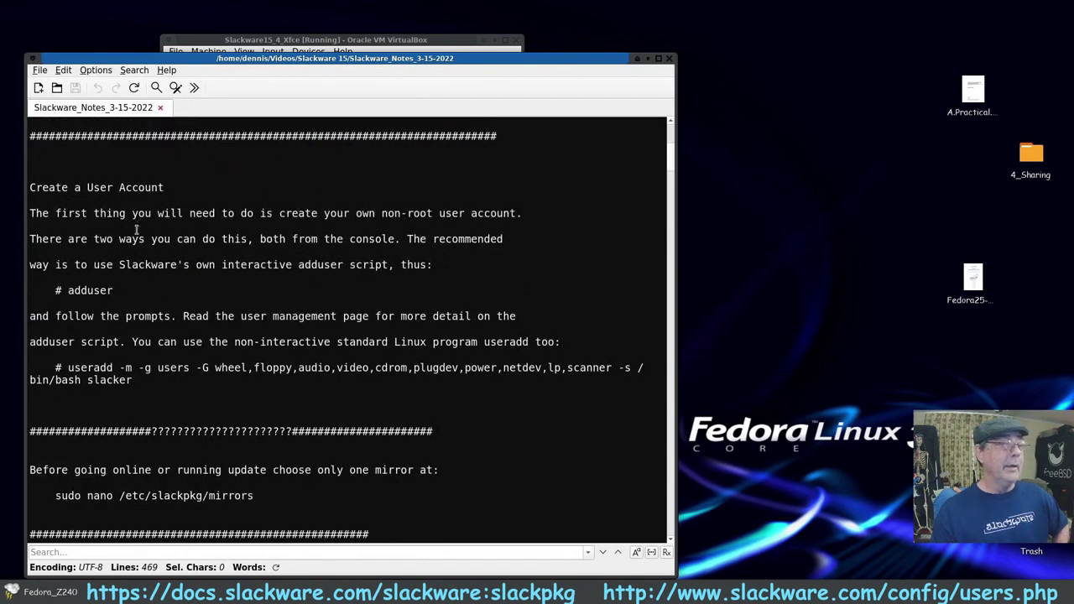
pyautogui.scroll(-1, 126, 226)
pyautogui.scroll(-1, 189, 252)
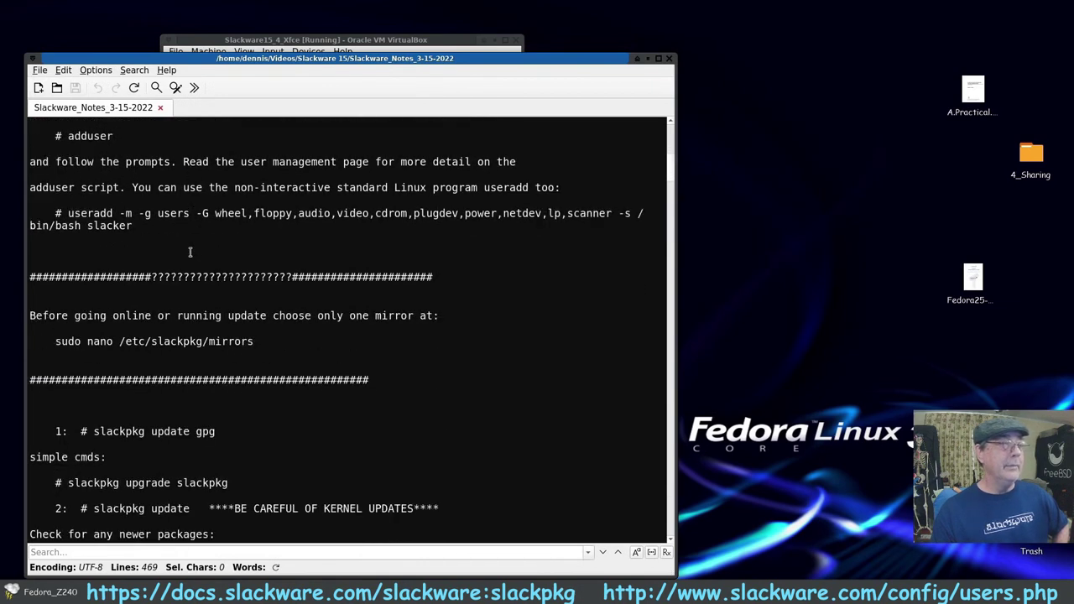
pyautogui.scroll(-2, 190, 252)
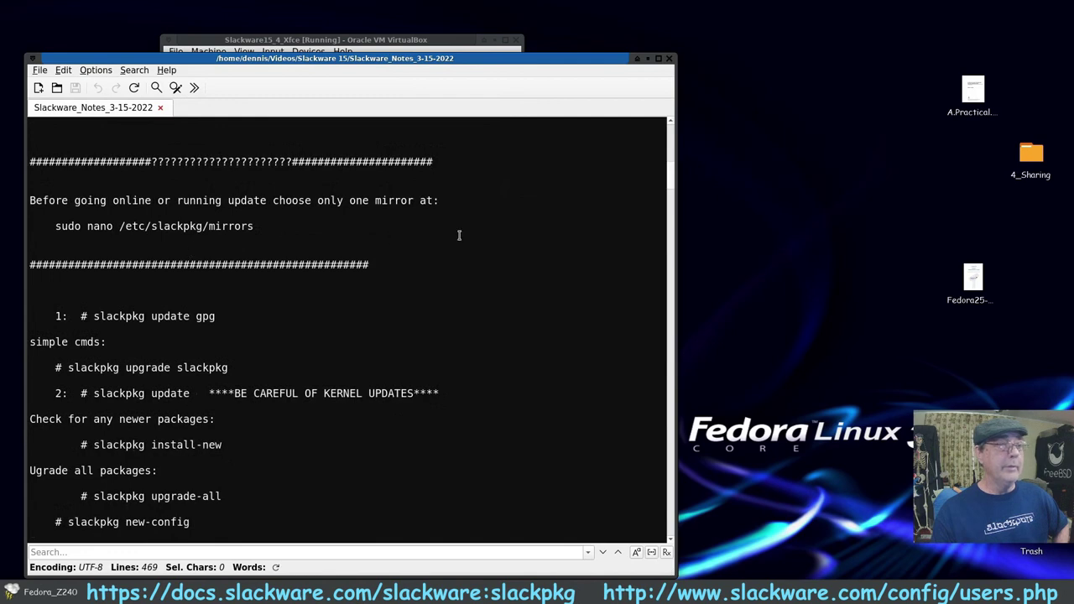
pyautogui.scroll(-3, 368, 255)
pyautogui.scroll(-3, 368, 254)
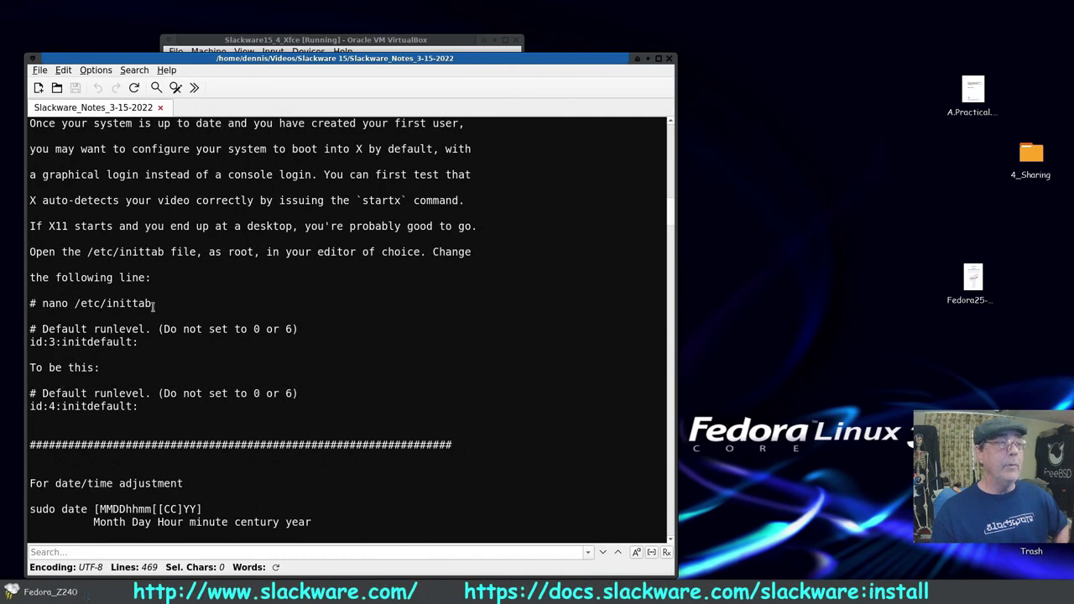
pyautogui.scroll(10, 154, 303)
pyautogui.scroll(-3, 148, 314)
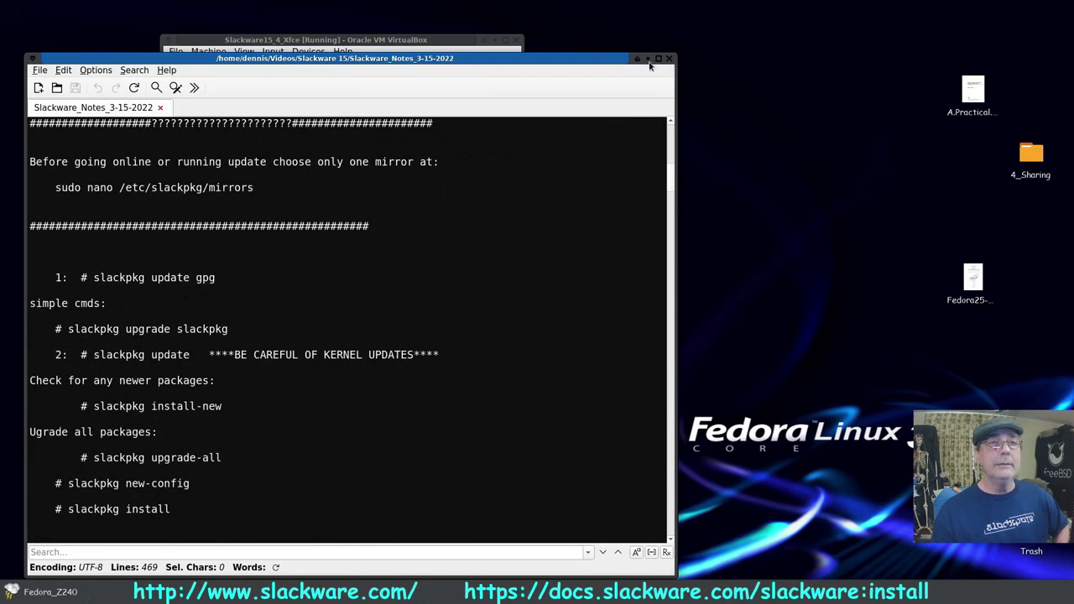
pyautogui.click(648, 60)
# Boot the default LILO entry and sign in at KDM with the username and password
pyautogui.press('Return')
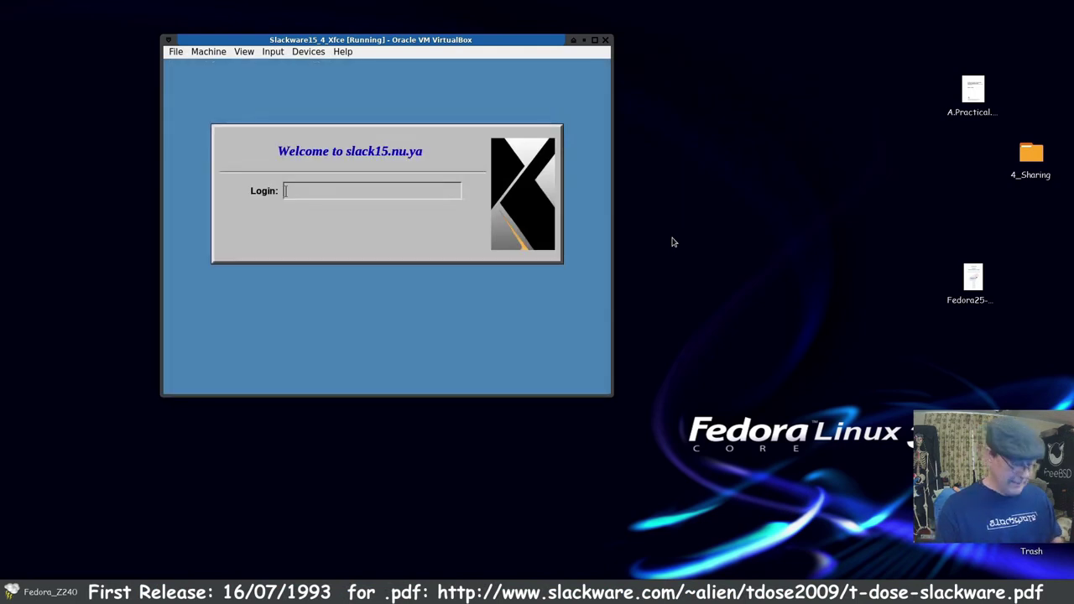
pyautogui.write('dennis')
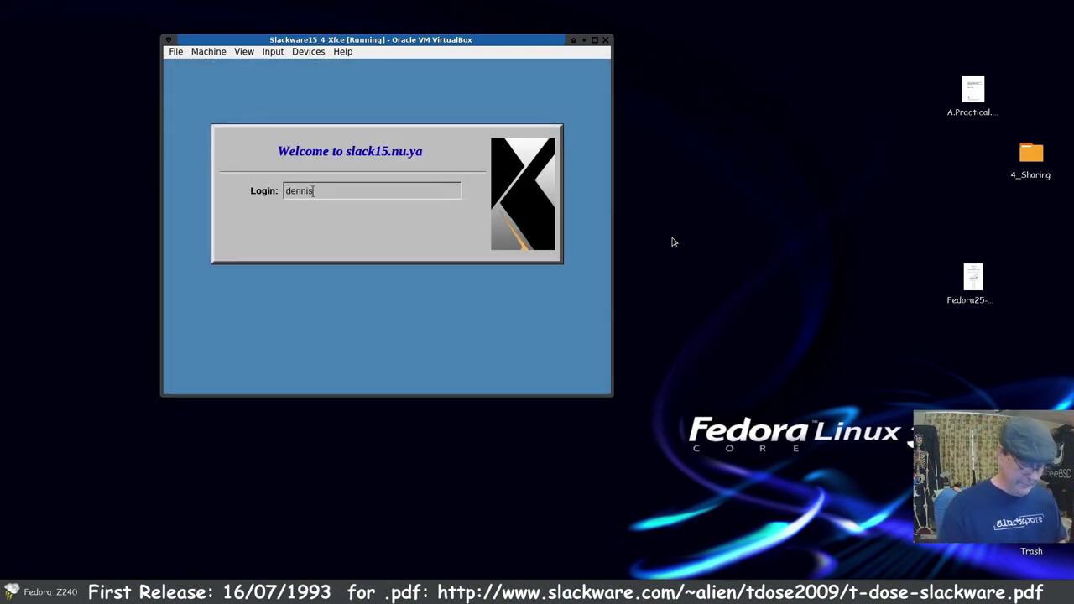
pyautogui.press('Return')
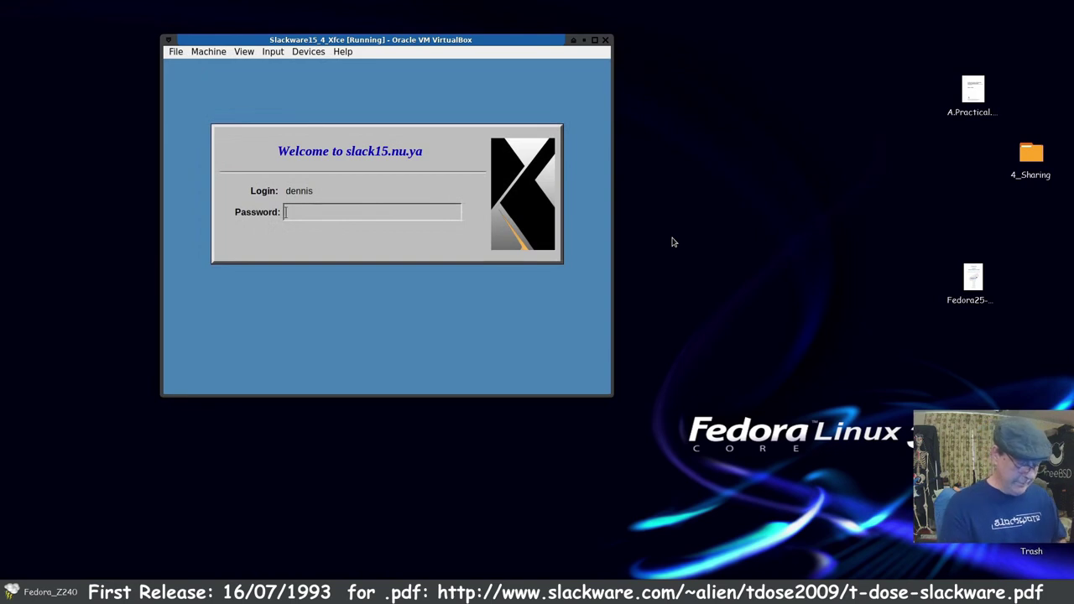
pyautogui.press('Return')
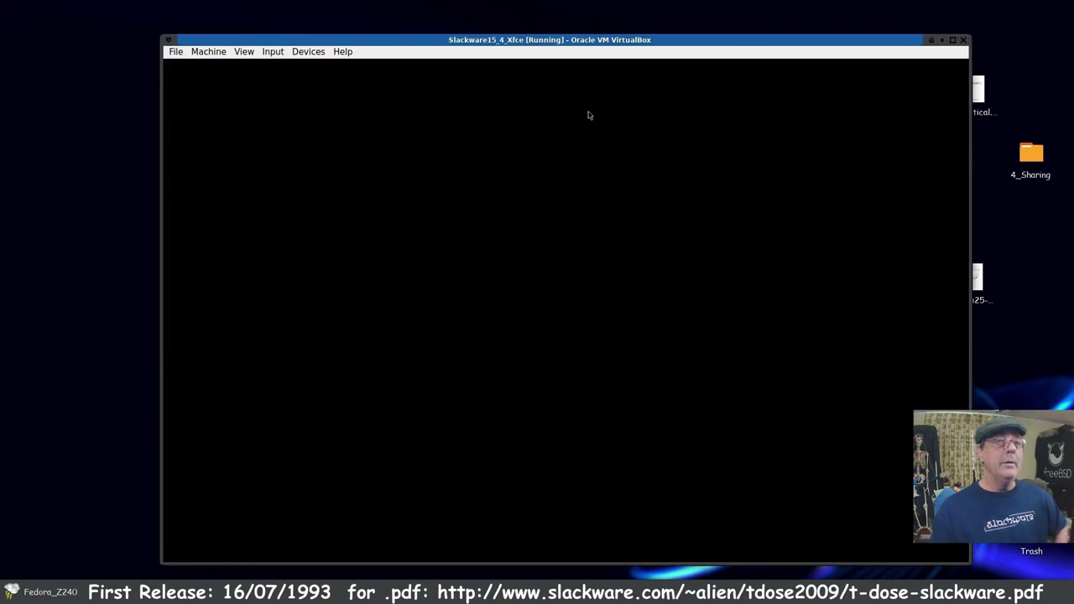
# Open an Xfce terminal in the guest and become root with su -
pyautogui.moveTo(444, 39); pyautogui.dragTo(547, 28)
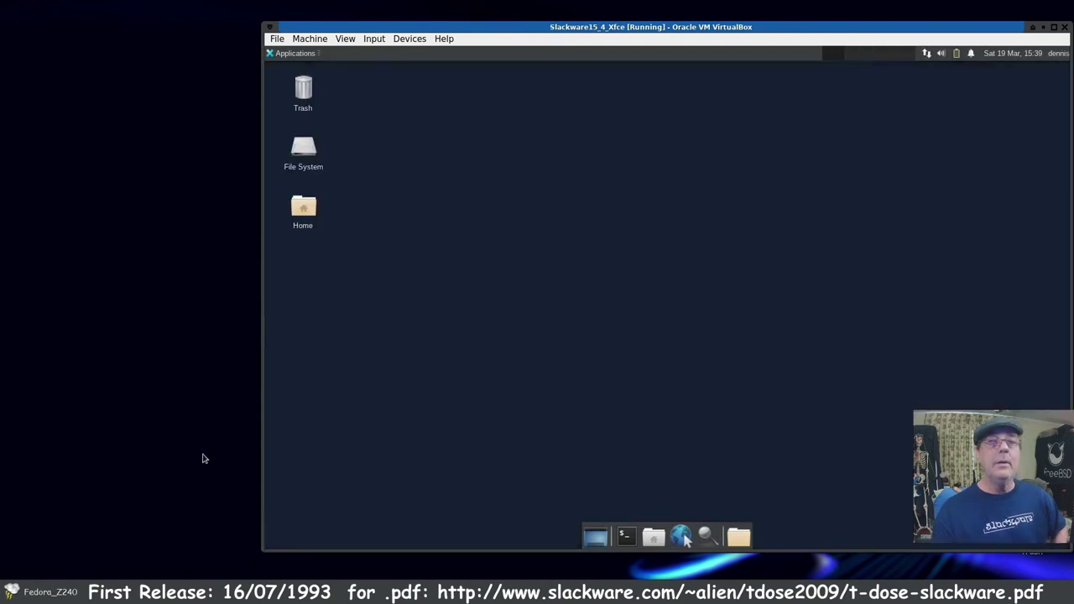
pyautogui.click(626, 538)
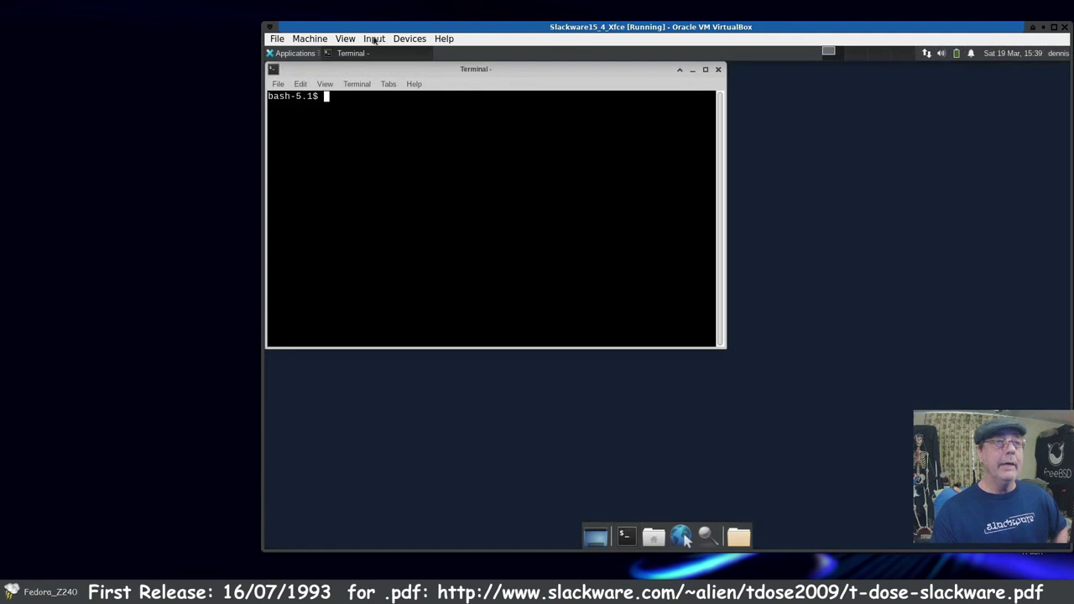
pyautogui.moveTo(369, 28); pyautogui.dragTo(549, 18)
pyautogui.write('su -')
pyautogui.press('Return')
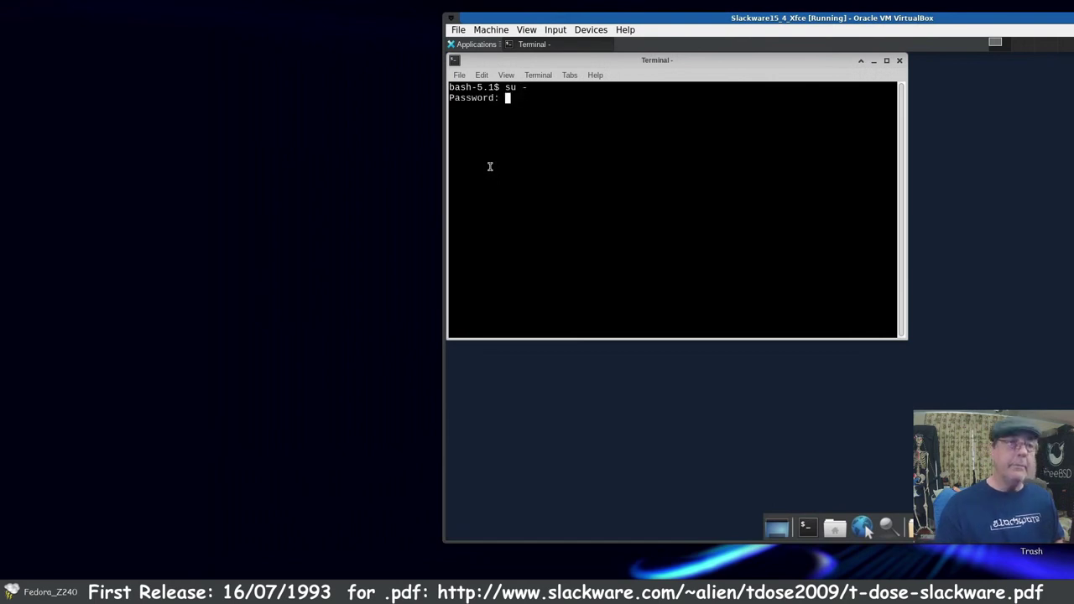
pyautogui.press('Return')
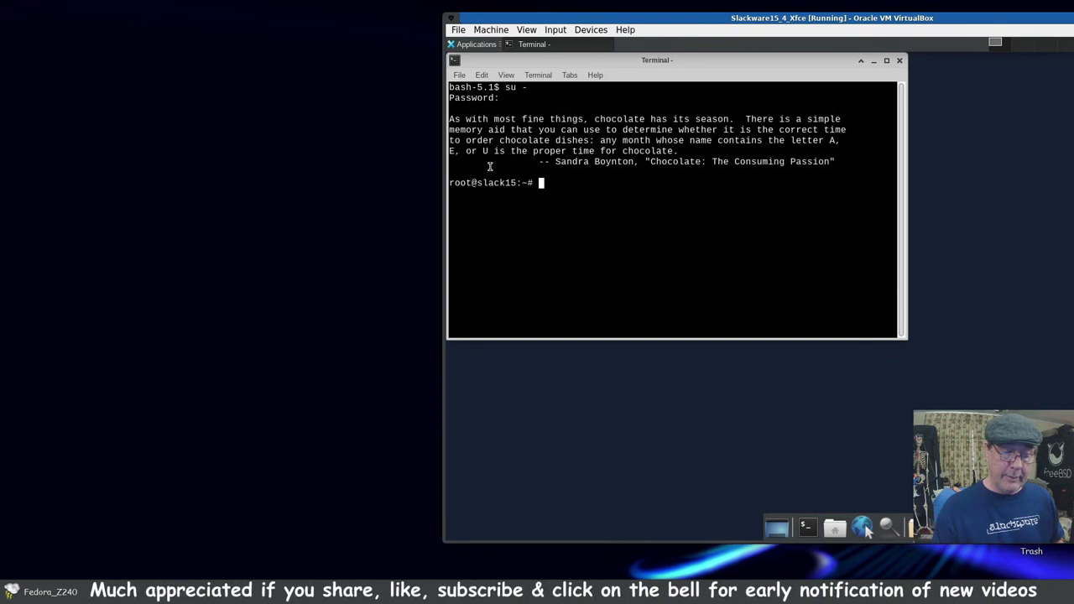
# Run nano /etc/slackpkg/mirrors in the root terminal
pyautogui.write('nano /etc/sla')
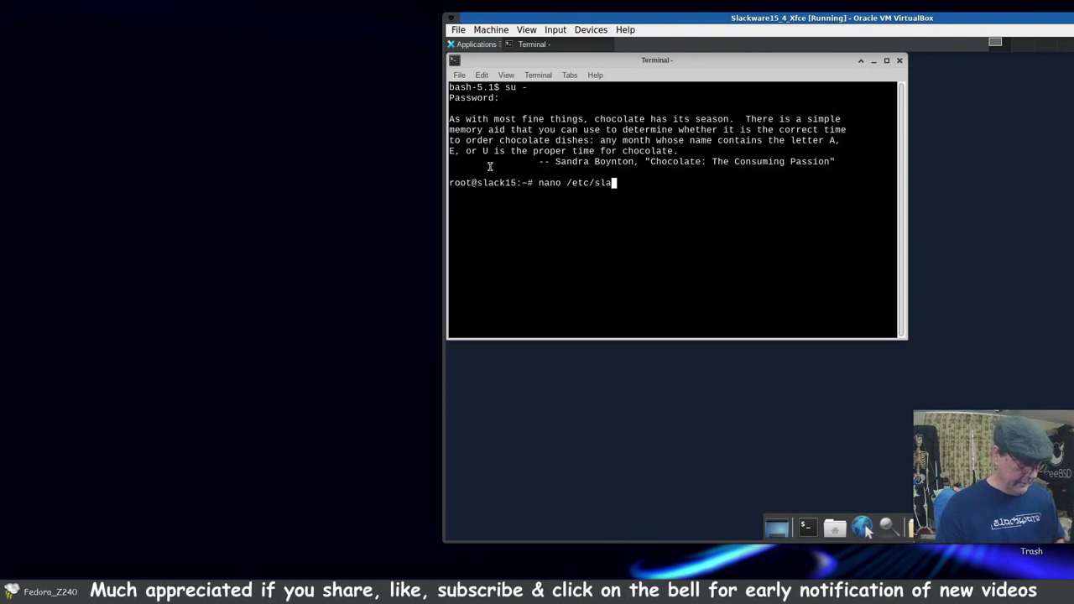
pyautogui.write('ck')
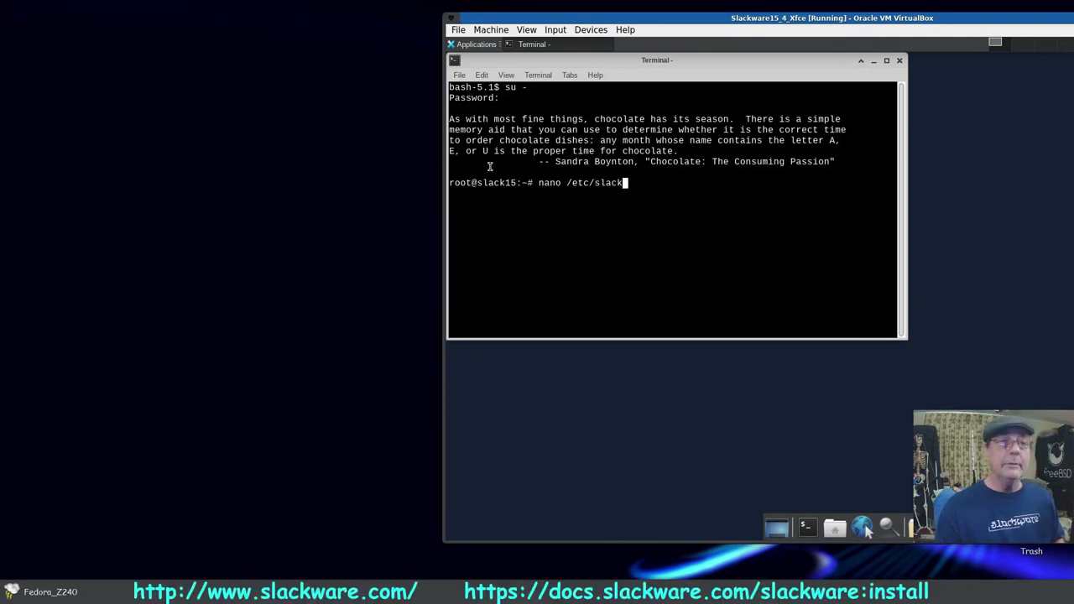
pyautogui.write('pkg/')
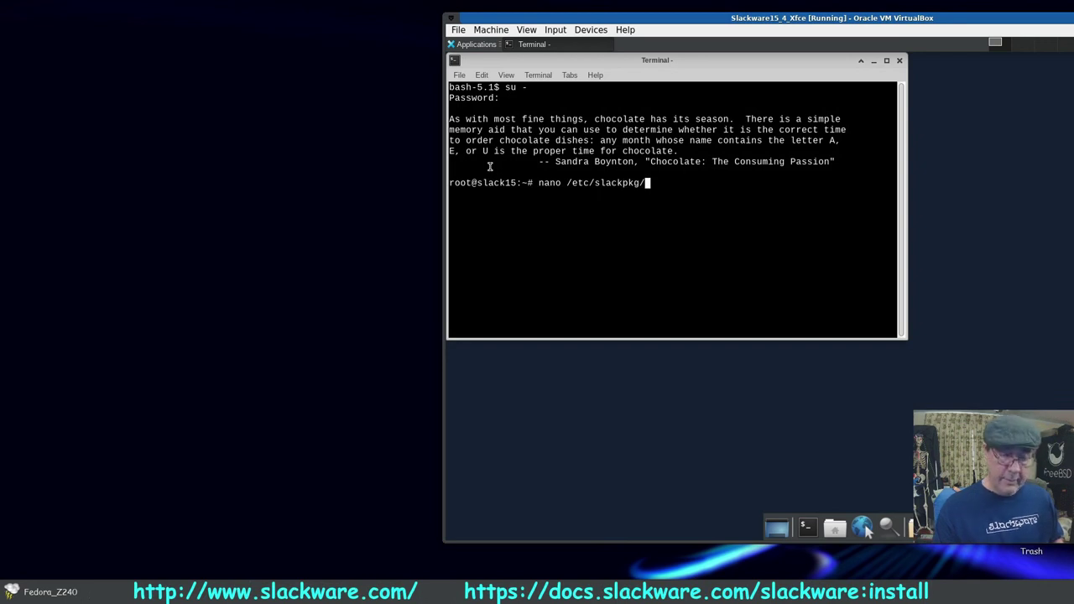
pyautogui.write('mirrors')
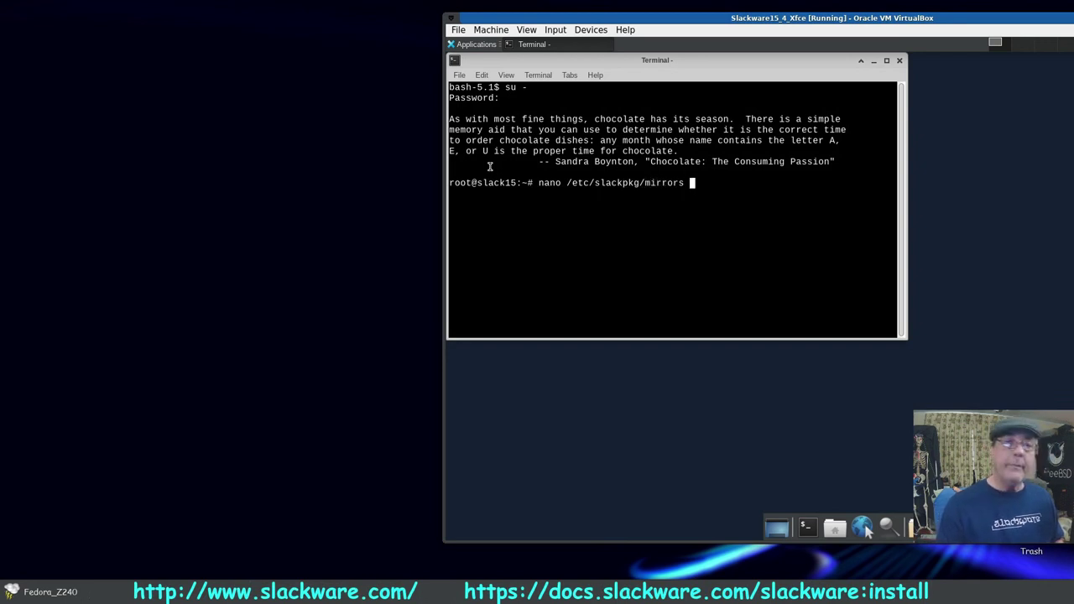
pyautogui.press('Return')
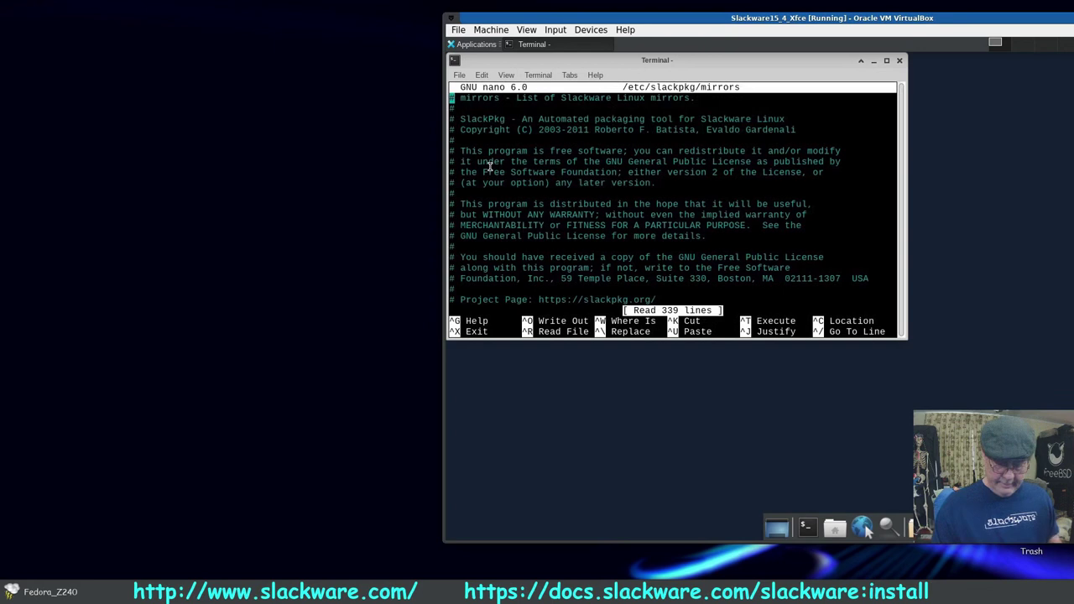
pyautogui.press('Down')
pyautogui.press('Down')
pyautogui.press('Down')
pyautogui.press('Down')
pyautogui.press('Down')
pyautogui.press('Down')
pyautogui.press('Down')
pyautogui.press('Down')
pyautogui.press('Down')
pyautogui.press('Down')
pyautogui.press('Down')
pyautogui.press('Down')
pyautogui.press('Down')
pyautogui.press('Down')
pyautogui.press('Down')
pyautogui.press('Down')
pyautogui.press('Down')
pyautogui.press('Down')
pyautogui.press('Down')
pyautogui.press('Down')
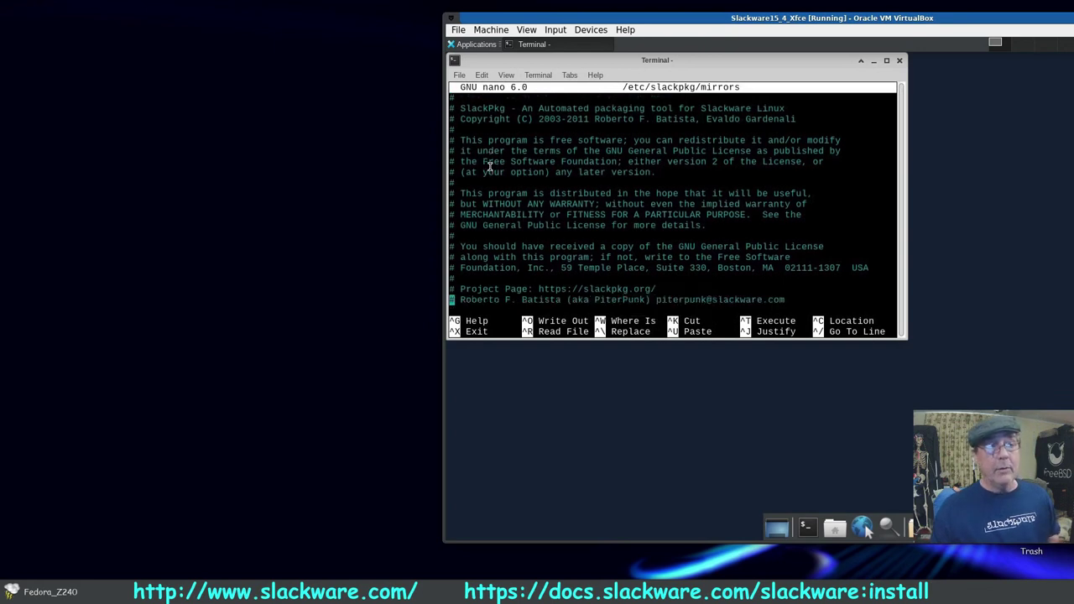
pyautogui.press('Down')
pyautogui.press('Down')
pyautogui.press('Down')
pyautogui.press('Down')
pyautogui.press('Down')
pyautogui.press('Down')
pyautogui.press('Down')
pyautogui.press('Down')
pyautogui.press('Down')
pyautogui.press('Down')
pyautogui.press('Down')
pyautogui.press('Down')
pyautogui.press('Down')
pyautogui.press('Down')
pyautogui.press('Down')
pyautogui.press('Down')
pyautogui.press('Down')
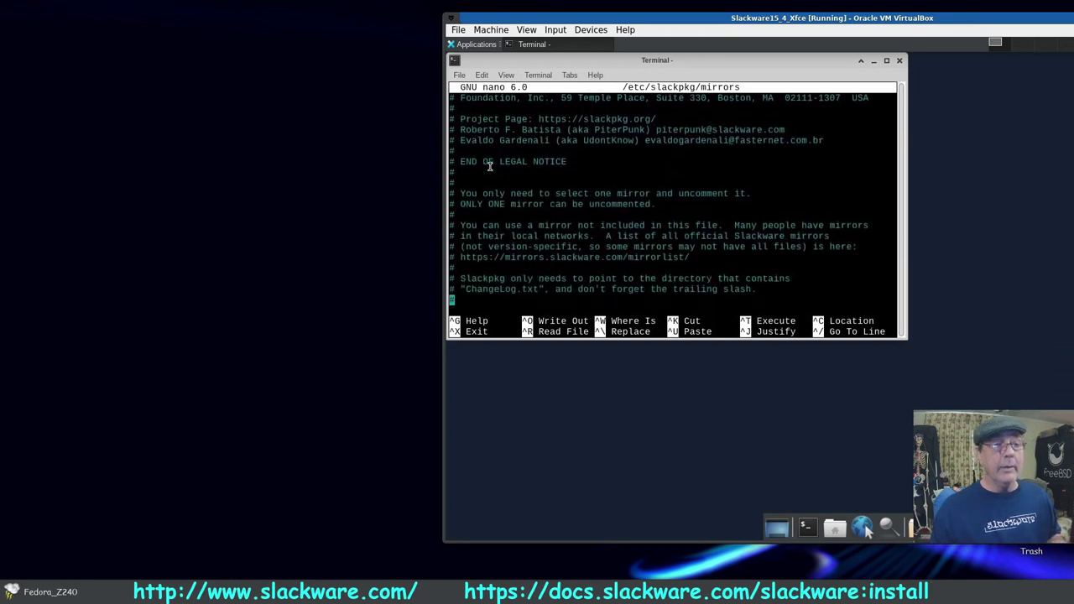
pyautogui.press('Down')
pyautogui.press('Down')
pyautogui.press('Down')
pyautogui.press('Down')
pyautogui.press('Down')
pyautogui.press('Down')
pyautogui.press('Down')
pyautogui.press('Down')
pyautogui.press('Down')
pyautogui.press('Down')
pyautogui.press('Down')
pyautogui.press('Down')
pyautogui.press('Down')
pyautogui.press('Down')
pyautogui.press('Down')
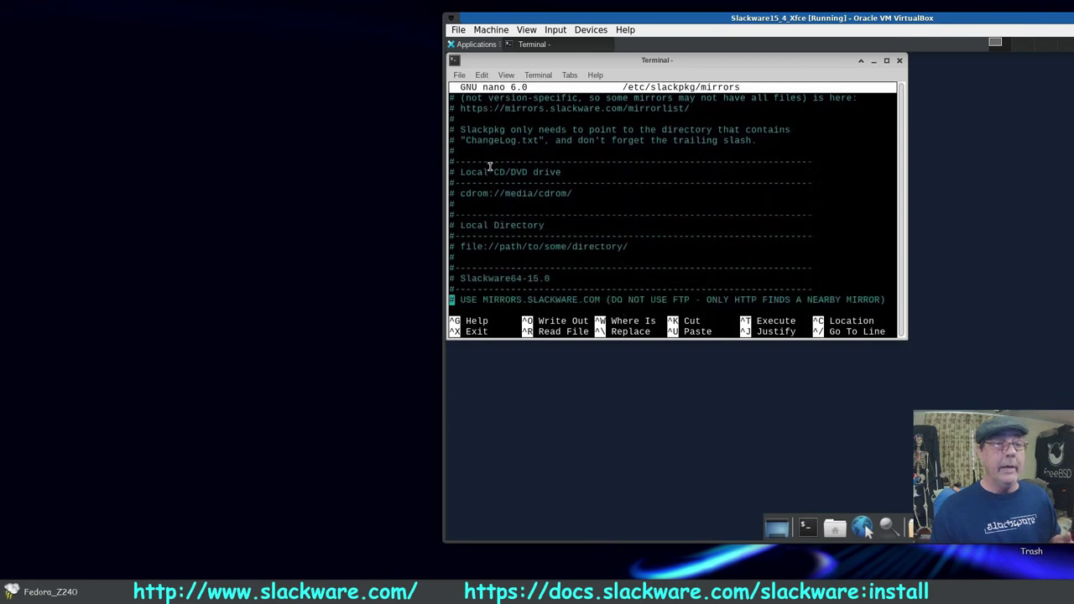
pyautogui.press('Down')
pyautogui.press('Down')
pyautogui.press('Down')
pyautogui.press('Down')
pyautogui.press('Down')
pyautogui.press('Down')
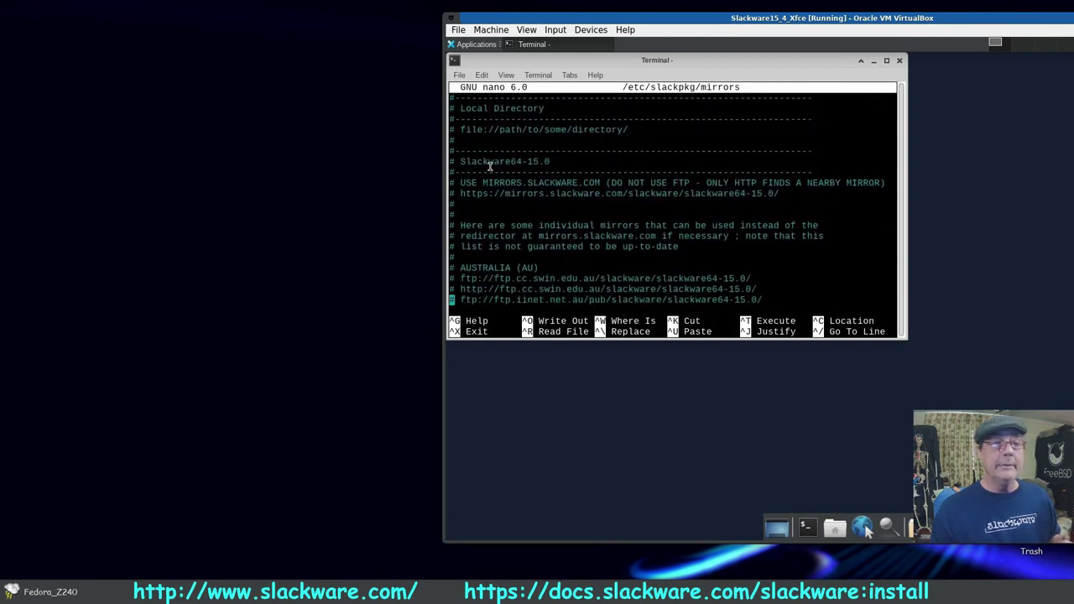
pyautogui.press('Down')
pyautogui.press('Down')
pyautogui.press('Down')
pyautogui.press('Down')
pyautogui.press('Up')
pyautogui.press('Up')
pyautogui.press('Up')
pyautogui.press('Up')
pyautogui.press('Up')
pyautogui.press('Up')
pyautogui.press('Up')
pyautogui.press('Up')
pyautogui.press('Up')
pyautogui.press('Up')
pyautogui.press('Up')
pyautogui.press('Up')
pyautogui.press('Up')
pyautogui.press('Up')
pyautogui.press('Up')
pyautogui.press('Up')
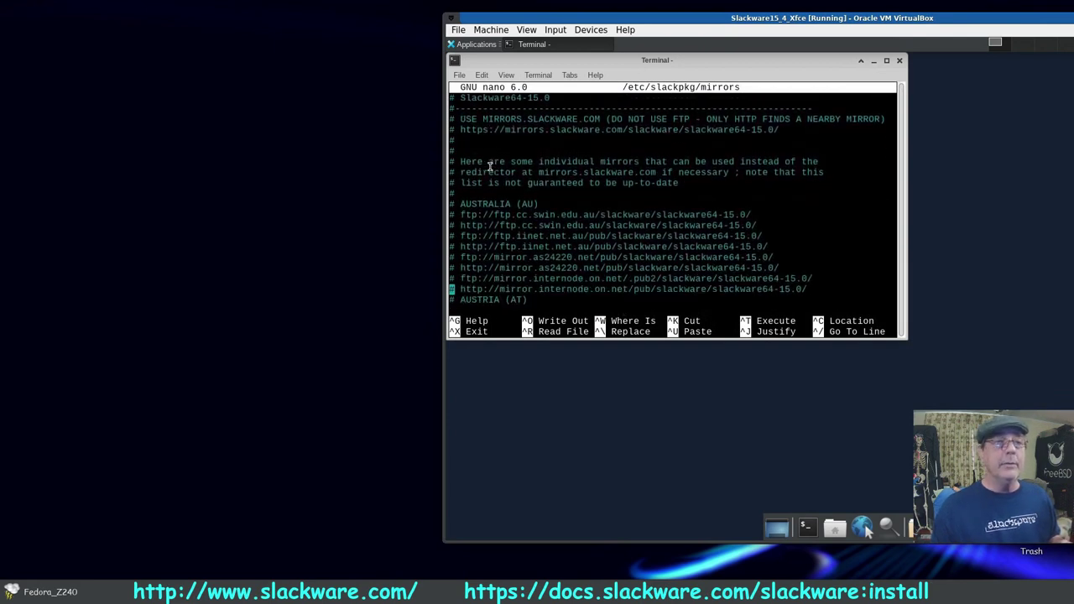
pyautogui.press('Up')
pyautogui.press('Up')
pyautogui.press('Up')
pyautogui.press('Up')
pyautogui.press('Up')
pyautogui.press('Up')
pyautogui.press('Up')
pyautogui.press('Up')
pyautogui.press('Up')
pyautogui.press('Down')
pyautogui.press('Down')
pyautogui.press('Down')
pyautogui.press('Down')
pyautogui.press('Down')
pyautogui.press('Down')
pyautogui.press('Down')
pyautogui.press('Down')
pyautogui.press('Down')
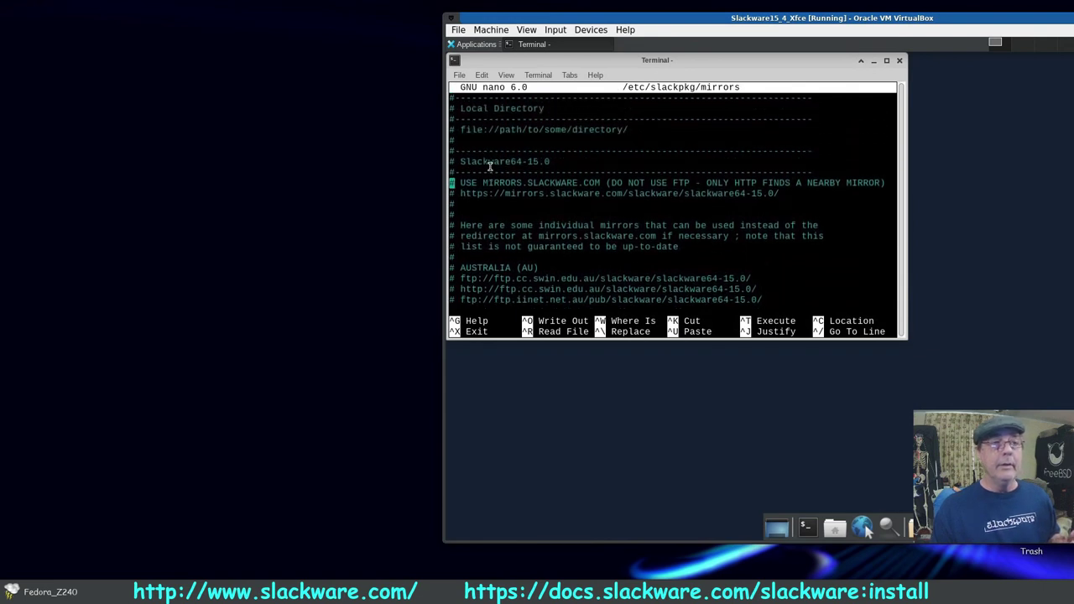
pyautogui.press('Delete')
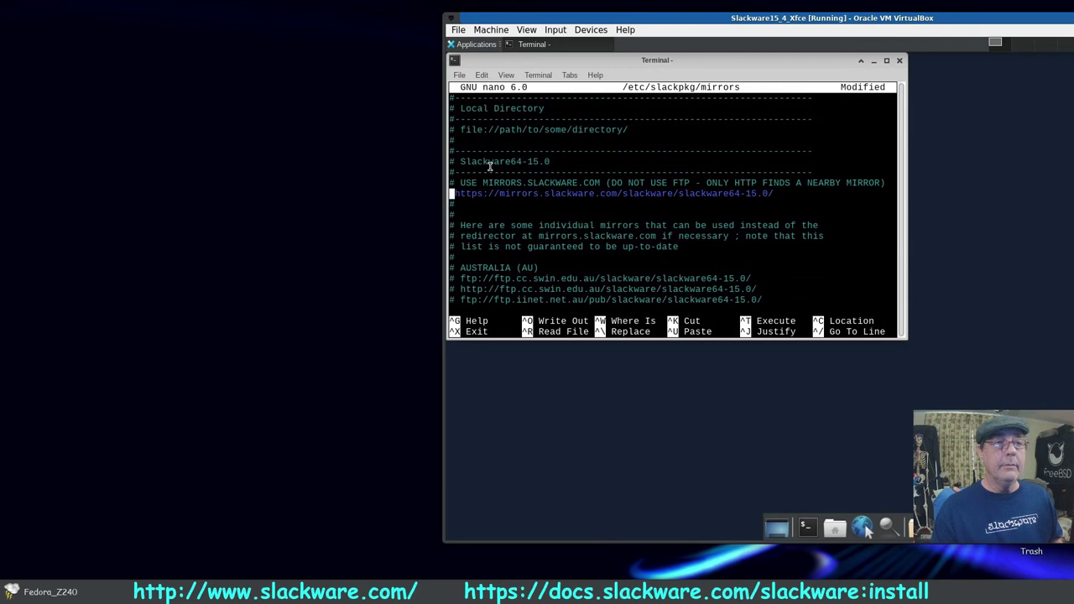
pyautogui.press('Delete')
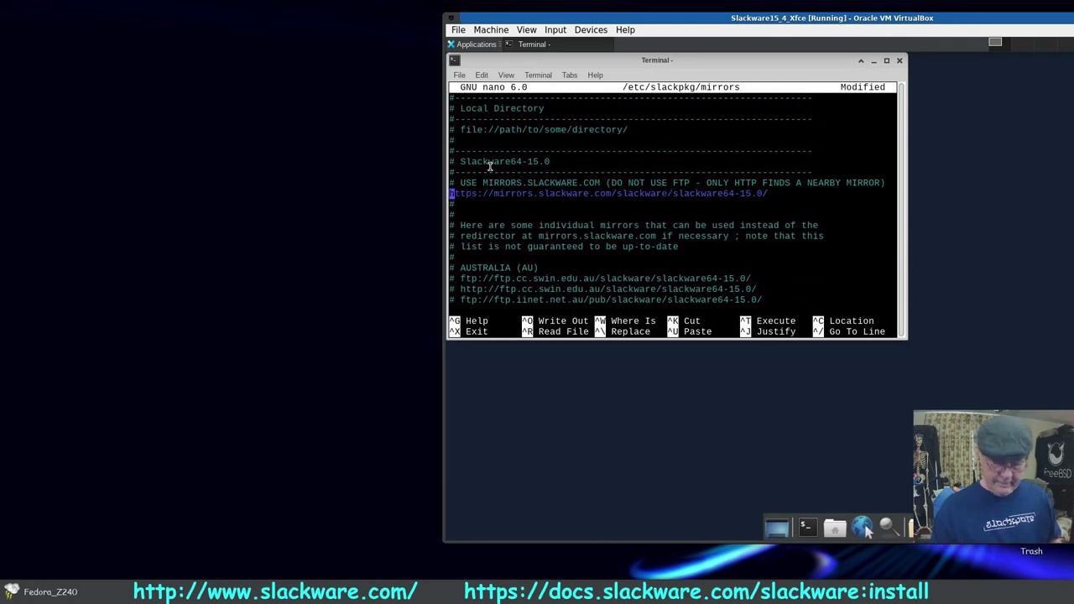
# Browse the remaining mirror lists, then save the mirrors file and exit nano
pyautogui.press('Down')
pyautogui.press('Down')
pyautogui.press('Down')
pyautogui.press('Down')
pyautogui.press('Down')
pyautogui.press('Down')
pyautogui.press('Down')
pyautogui.press('Down')
pyautogui.press('Down')
pyautogui.press('Down')
pyautogui.press('Down')
pyautogui.press('Down')
pyautogui.press('Down')
pyautogui.press('Down')
pyautogui.press('Down')
pyautogui.press('Down')
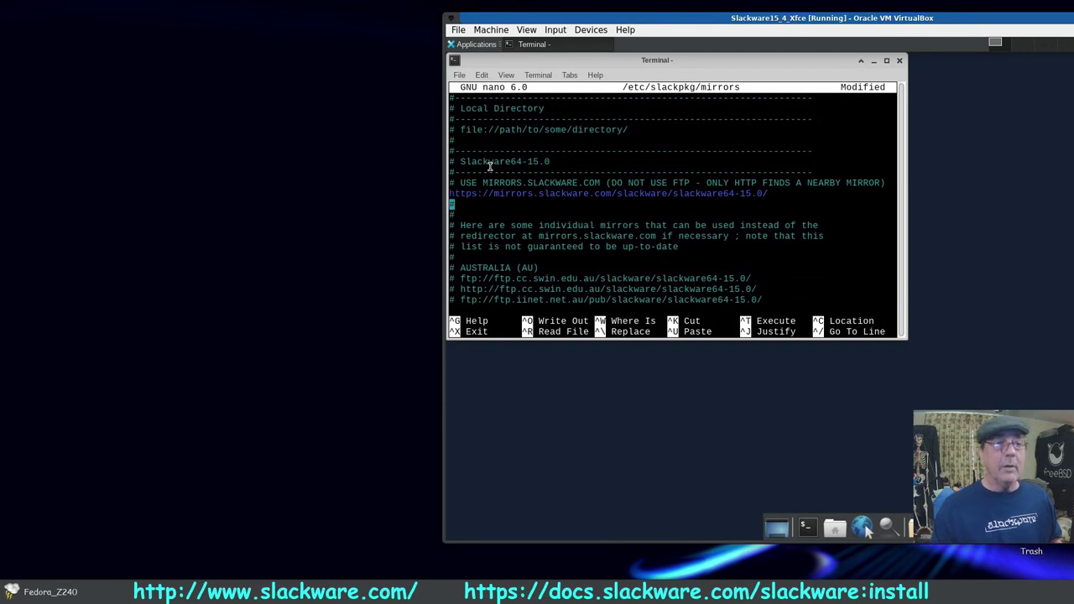
pyautogui.press('Down')
pyautogui.press('Down')
pyautogui.press('Down')
pyautogui.press('Down')
pyautogui.press('Down')
pyautogui.press('Down')
pyautogui.press('Down')
pyautogui.press('Down')
pyautogui.press('Down')
pyautogui.press('Down')
pyautogui.press('Down')
pyautogui.press('Down')
pyautogui.press('Down')
pyautogui.press('Down')
pyautogui.press('Down')
pyautogui.press('Down')
pyautogui.press('Down')
pyautogui.press('Down')
pyautogui.press('Down')
pyautogui.press('Down')
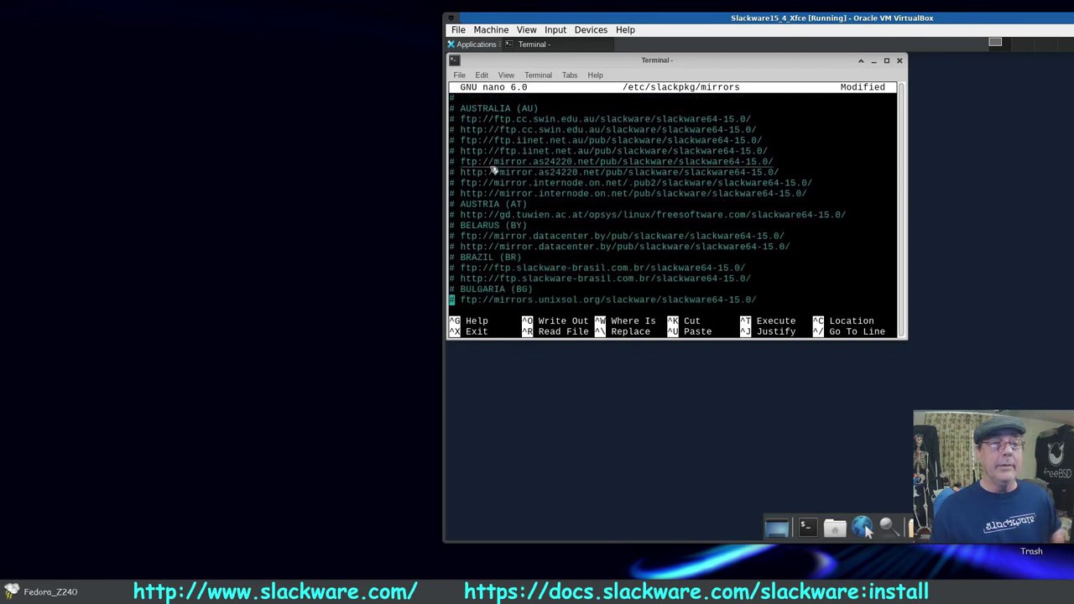
pyautogui.press('Down')
pyautogui.press('Down')
pyautogui.press('Down')
pyautogui.press('Down')
pyautogui.press('Down')
pyautogui.press('Down')
pyautogui.press('Down')
pyautogui.press('Down')
pyautogui.press('Down')
pyautogui.press('Down')
pyautogui.press('Down')
pyautogui.press('Down')
pyautogui.press('Down')
pyautogui.press('Down')
pyautogui.press('Down')
pyautogui.press('Down')
pyautogui.press('Down')
pyautogui.press('Down')
pyautogui.press('Down')
pyautogui.press('Down')
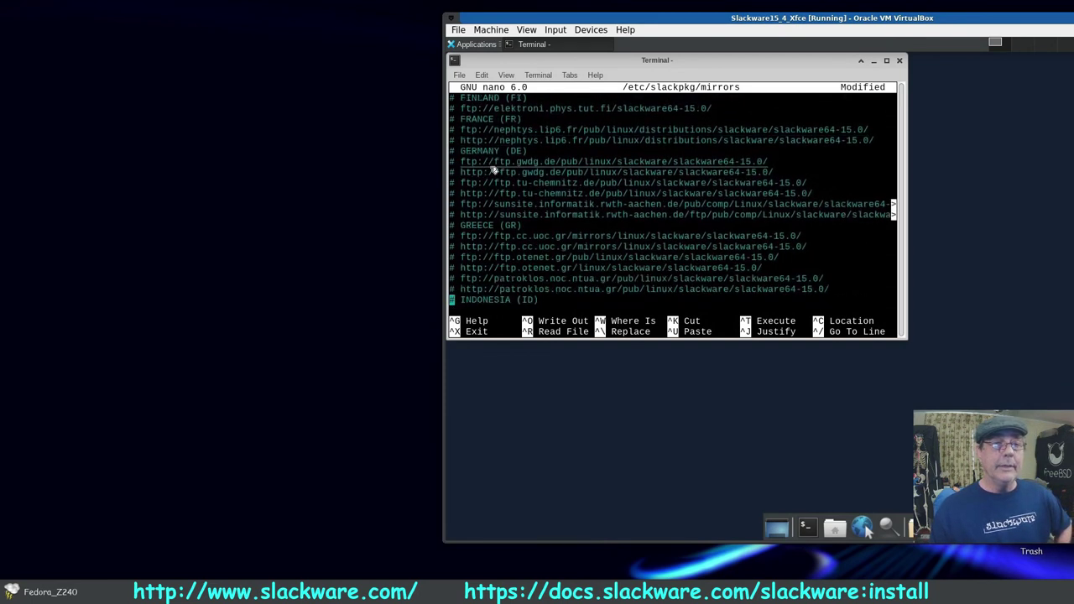
pyautogui.press('Down')
pyautogui.press('Down')
pyautogui.press('Down')
pyautogui.press('Down')
pyautogui.press('Down')
pyautogui.press('Down')
pyautogui.press('Down')
pyautogui.press('Down')
pyautogui.press('Down')
pyautogui.press('Down')
pyautogui.press('Down')
pyautogui.press('Down')
pyautogui.press('Down')
pyautogui.press('Down')
pyautogui.press('Down')
pyautogui.press('Down')
pyautogui.press('Down')
pyautogui.press('Down')
pyautogui.press('Down')
pyautogui.press('Down')
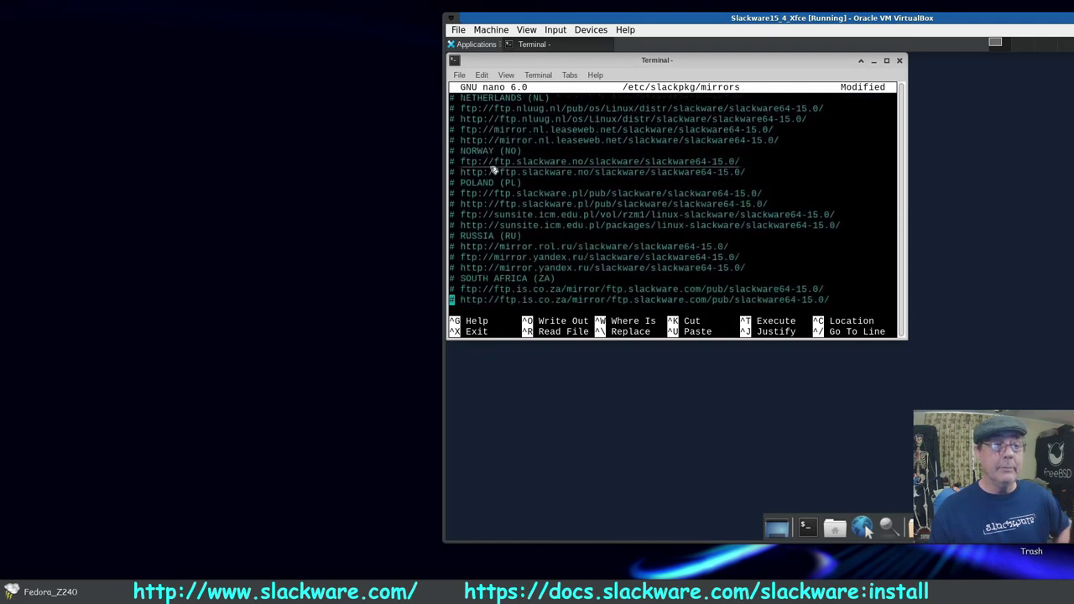
pyautogui.press('Down')
pyautogui.press('Down')
pyautogui.press('Down')
pyautogui.press('Down')
pyautogui.press('Down')
pyautogui.press('Down')
pyautogui.press('Down')
pyautogui.press('Down')
pyautogui.press('Down')
pyautogui.press('Down')
pyautogui.press('Down')
pyautogui.press('Down')
pyautogui.press('Down')
pyautogui.press('Down')
pyautogui.press('Down')
pyautogui.press('Down')
pyautogui.press('Down')
pyautogui.press('Down')
pyautogui.press('Down')
pyautogui.press('Down')
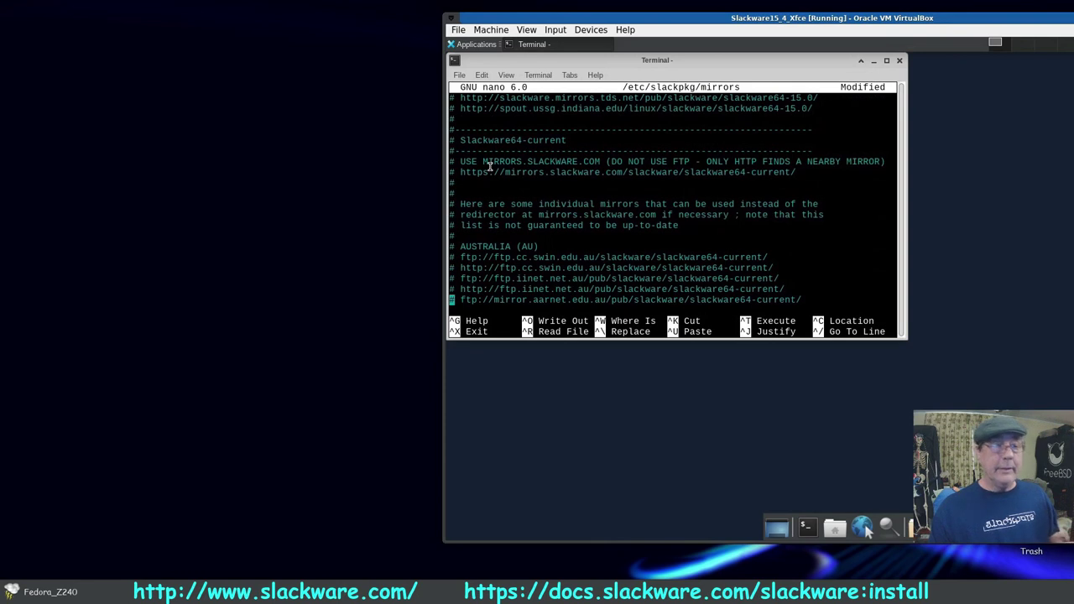
pyautogui.press('Down')
pyautogui.press('Down')
pyautogui.press('Down')
pyautogui.press('Down')
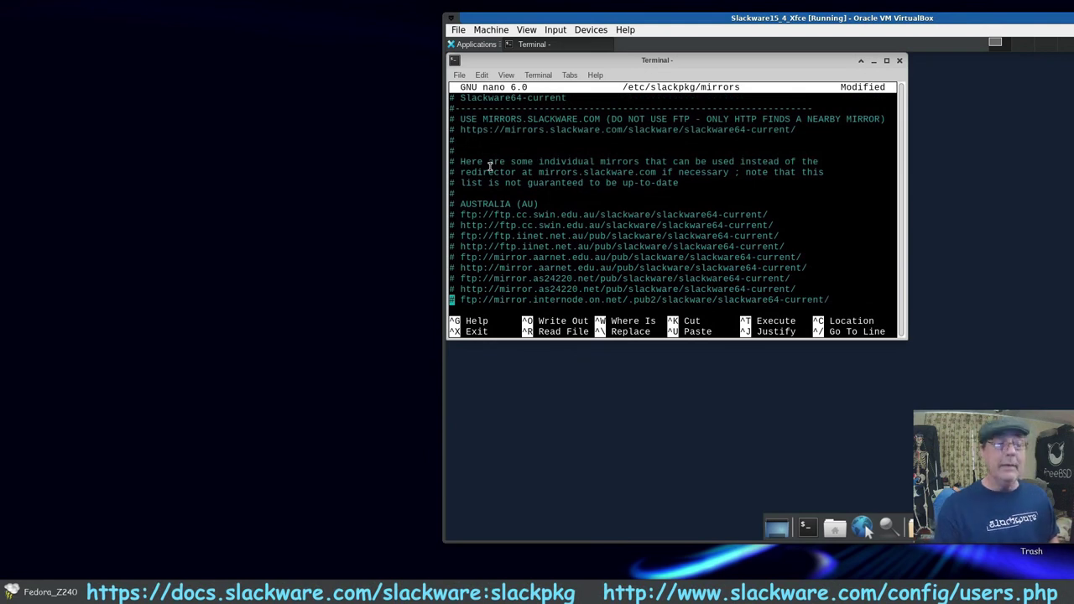
pyautogui.hotkey('ctrl', 'o')
pyautogui.press('Return')
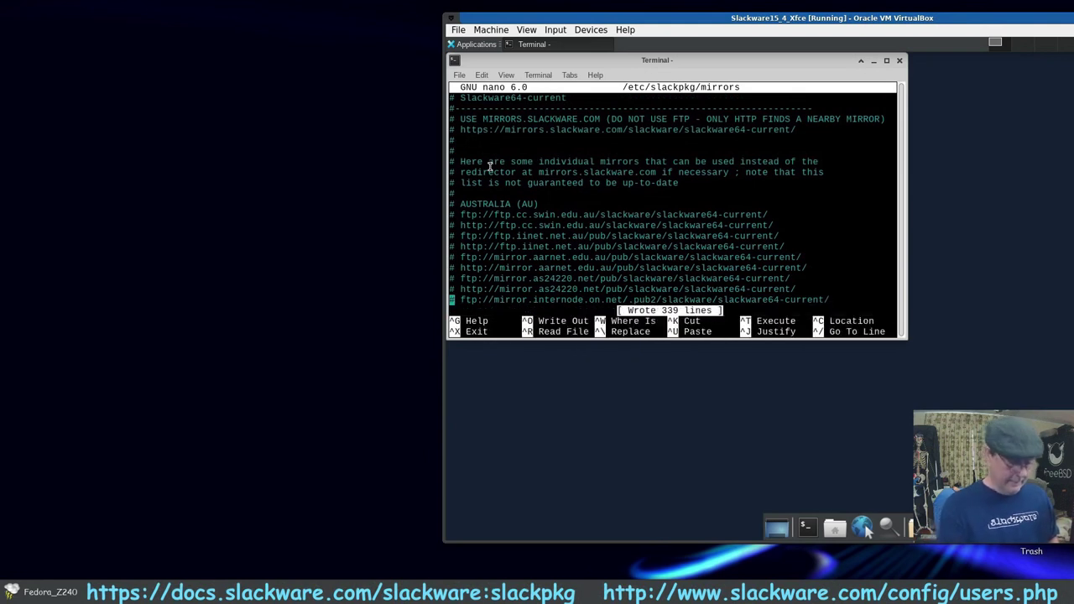
pyautogui.hotkey('ctrl', 'x')
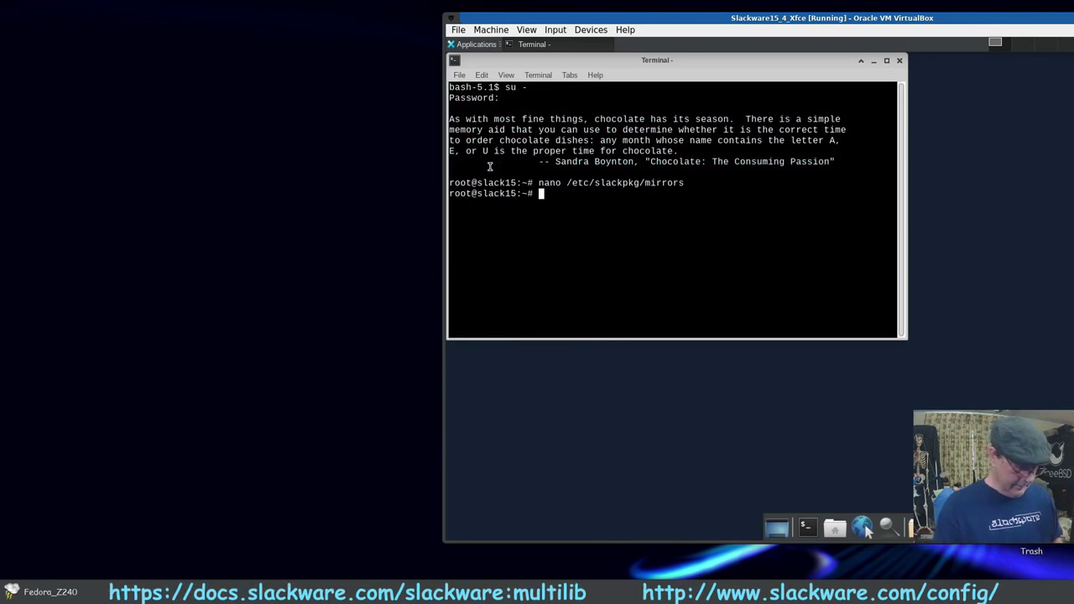
# Run slackpkg update gpg and answer yes to import the Slackware GPG key
pyautogui.write('slackpkg ')
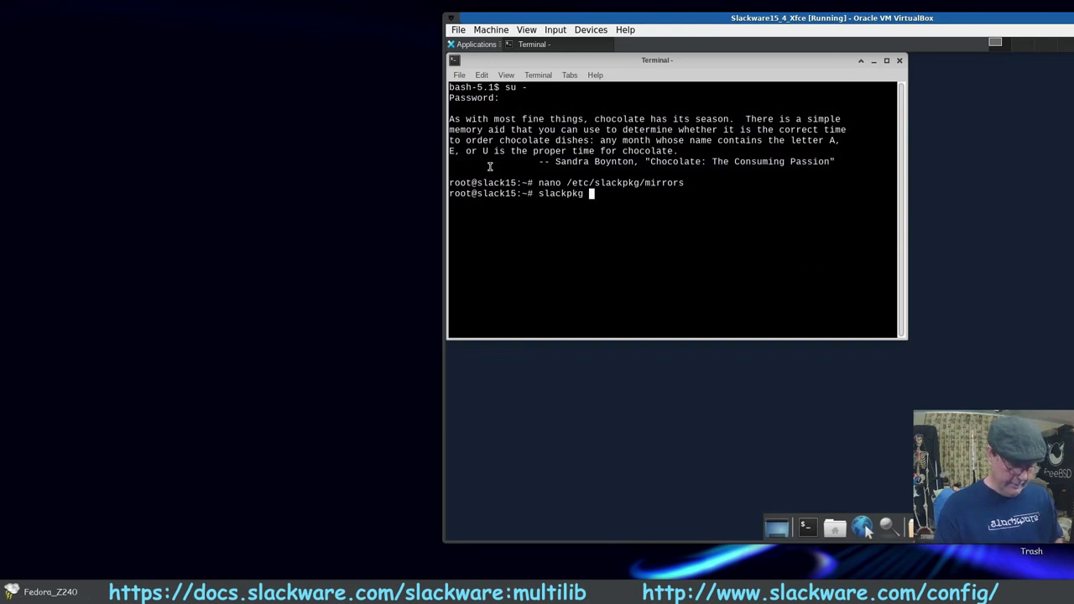
pyautogui.write('install ')
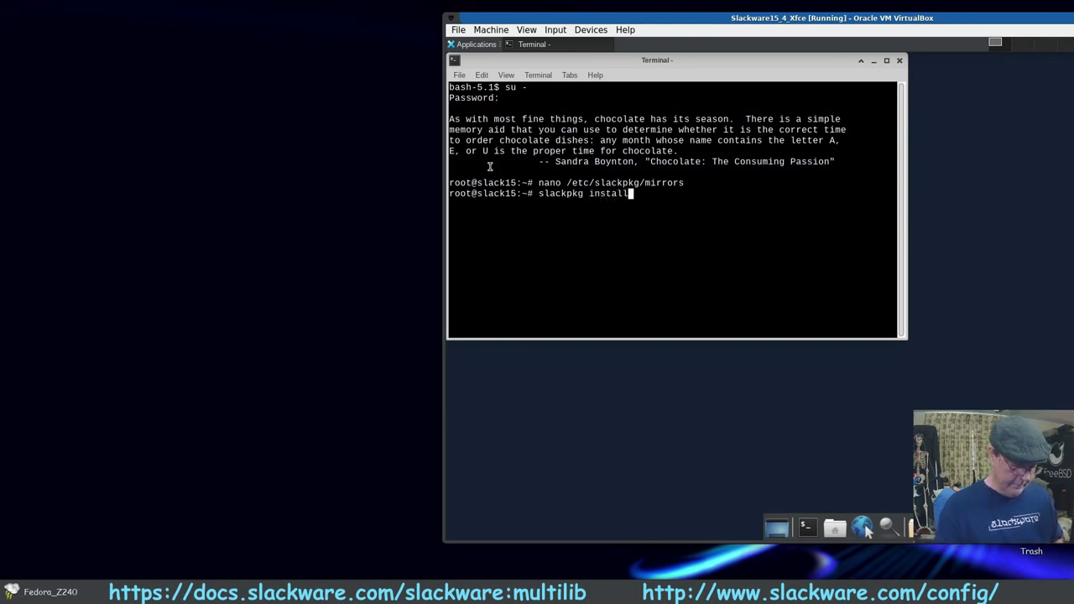
pyautogui.write('gpg')
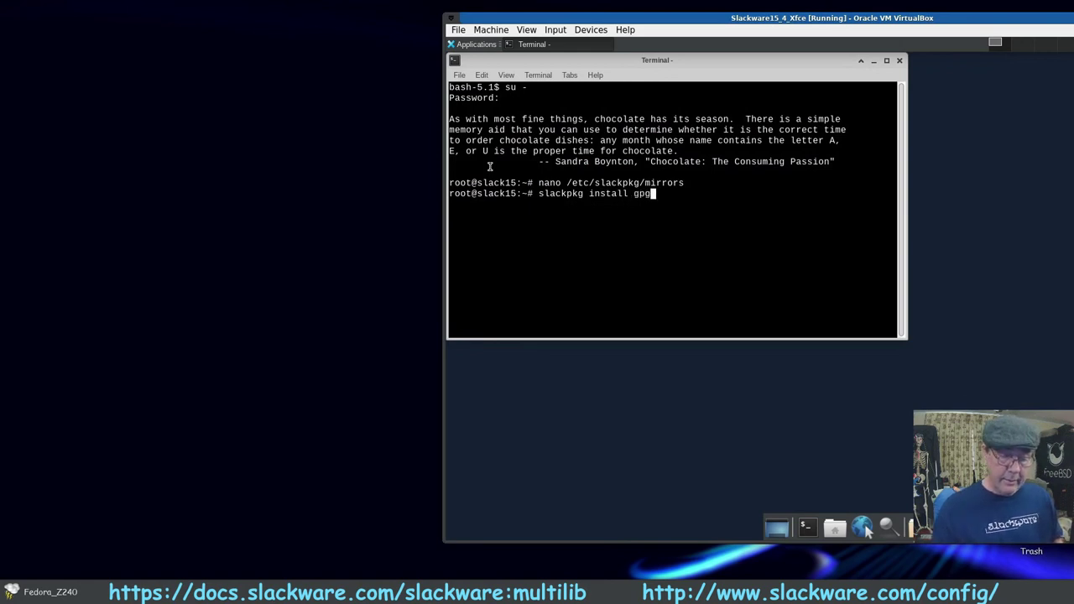
pyautogui.press('BackSpace')
pyautogui.press('BackSpace')
pyautogui.press('BackSpace')
pyautogui.press('BackSpace')
pyautogui.press('BackSpace')
pyautogui.press('BackSpace')
pyautogui.press('BackSpace')
pyautogui.press('BackSpace')
pyautogui.press('BackSpace')
pyautogui.press('BackSpace')
pyautogui.press('BackSpace')
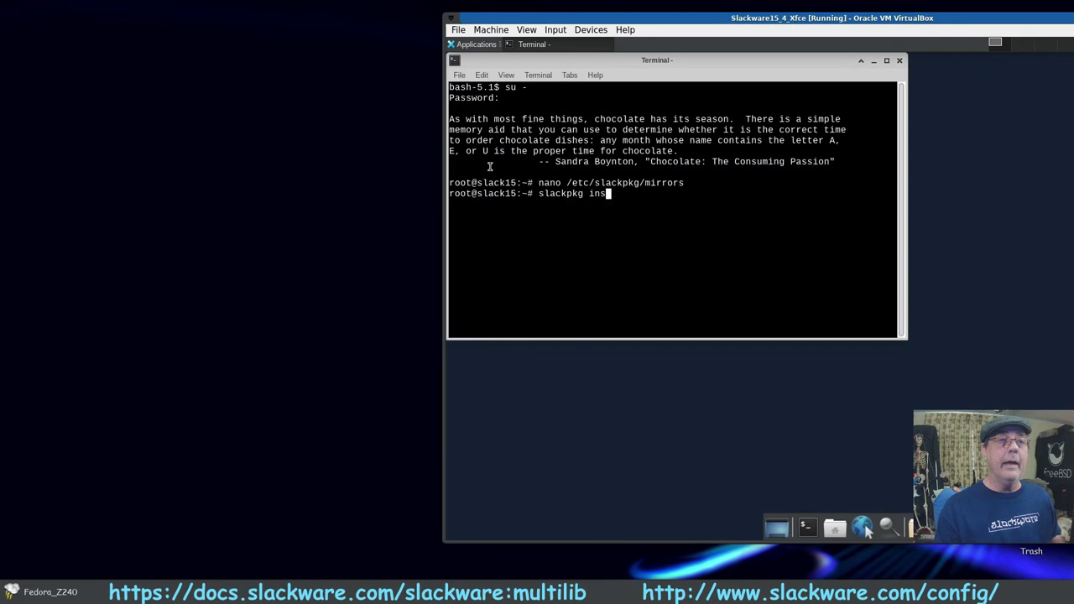
pyautogui.press('BackSpace')
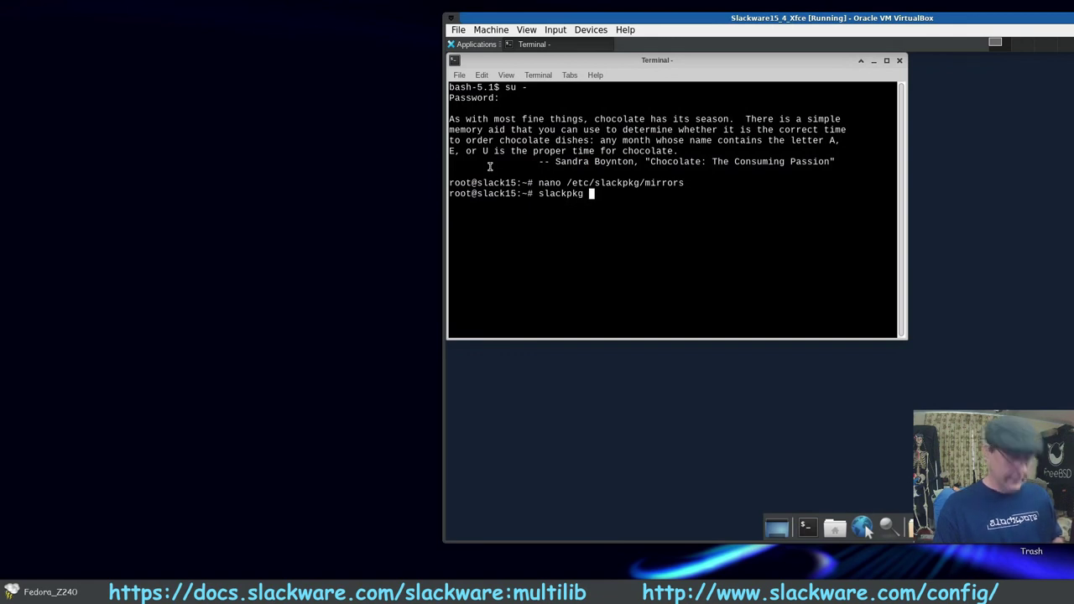
pyautogui.write('upda')
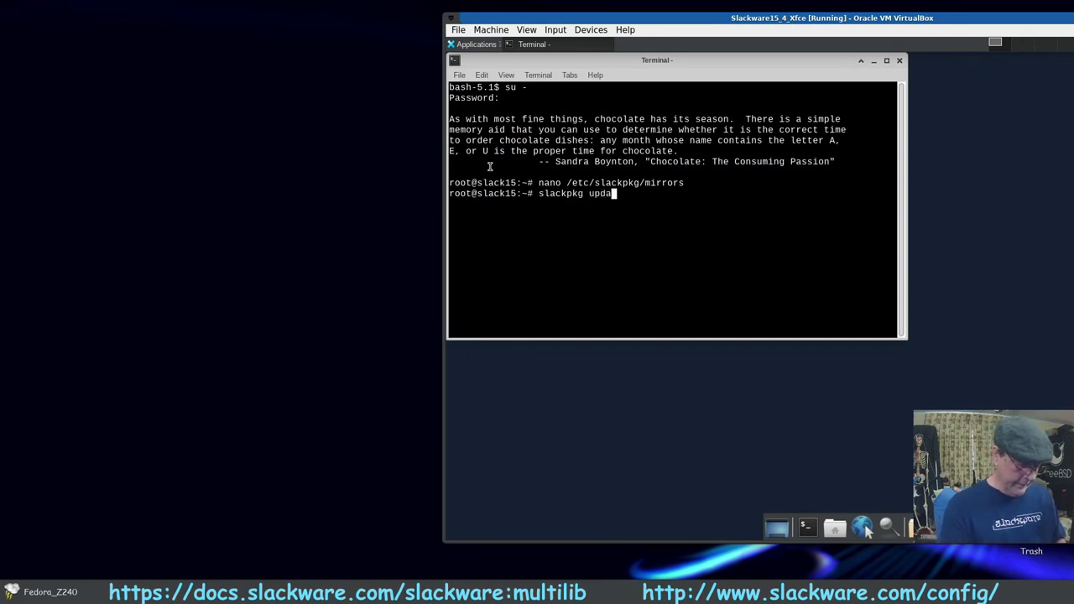
pyautogui.write('te gpg')
pyautogui.press('Return')
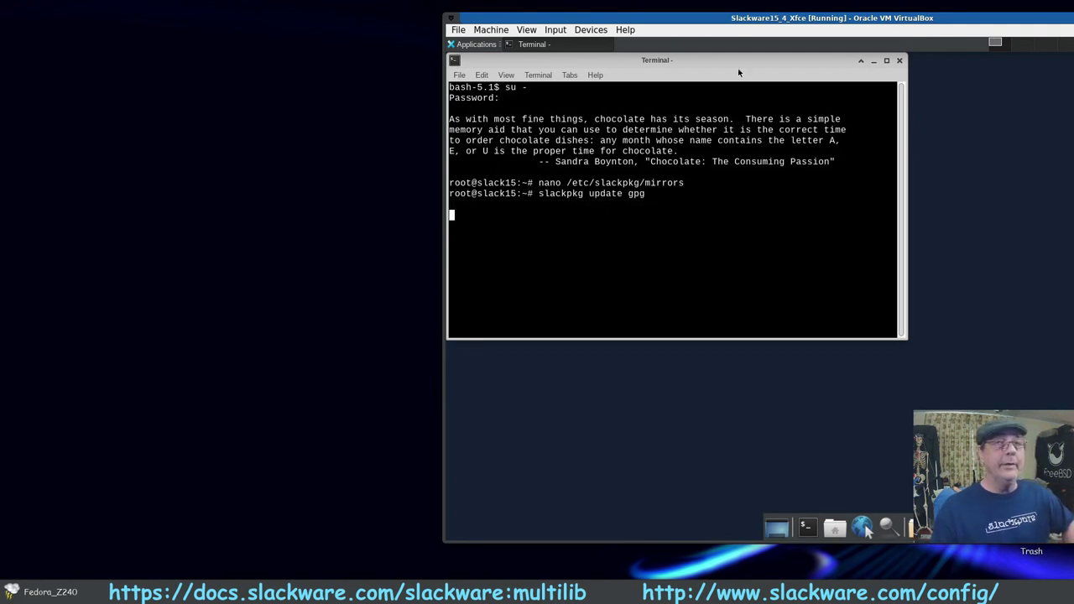
pyautogui.moveTo(683, 18); pyautogui.dragTo(489, 18)
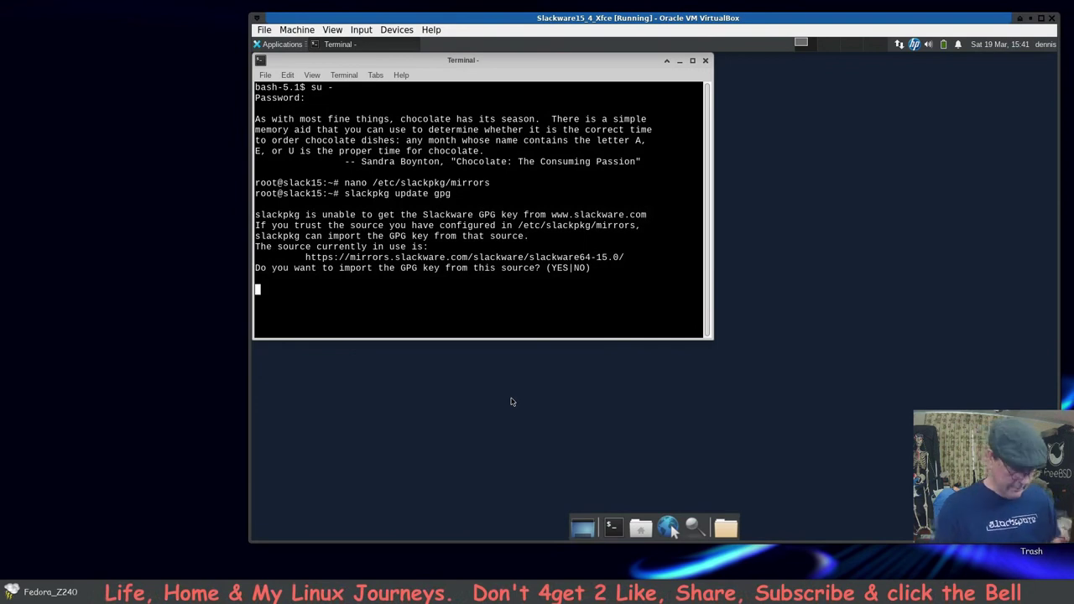
pyautogui.write('yes')
pyautogui.press('Return')
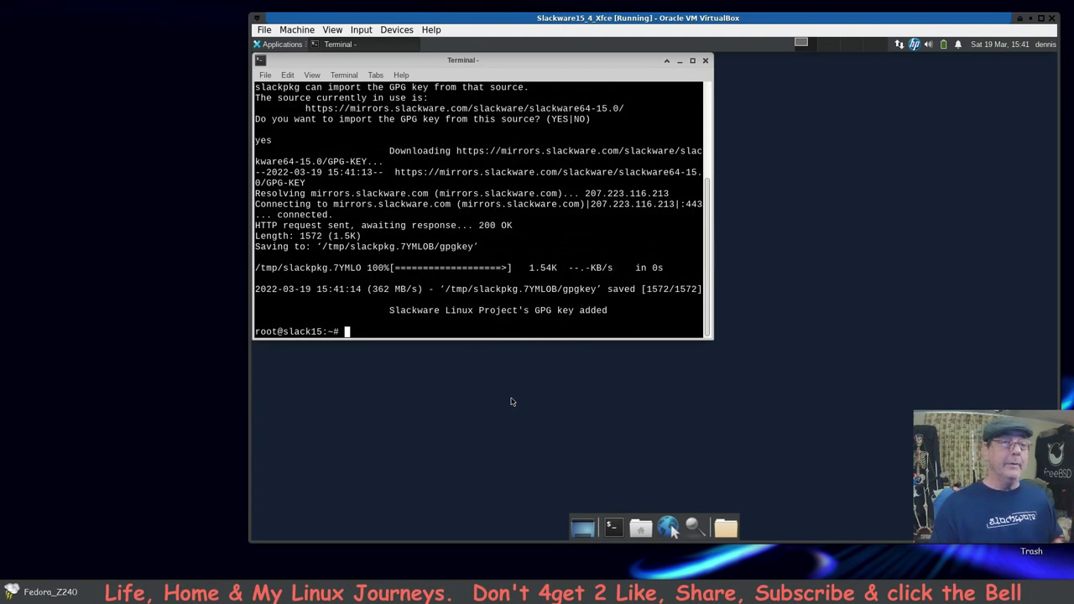
# Refresh the package lists with slackpkg update, then try slackpkg install nomacs
pyautogui.write('s')
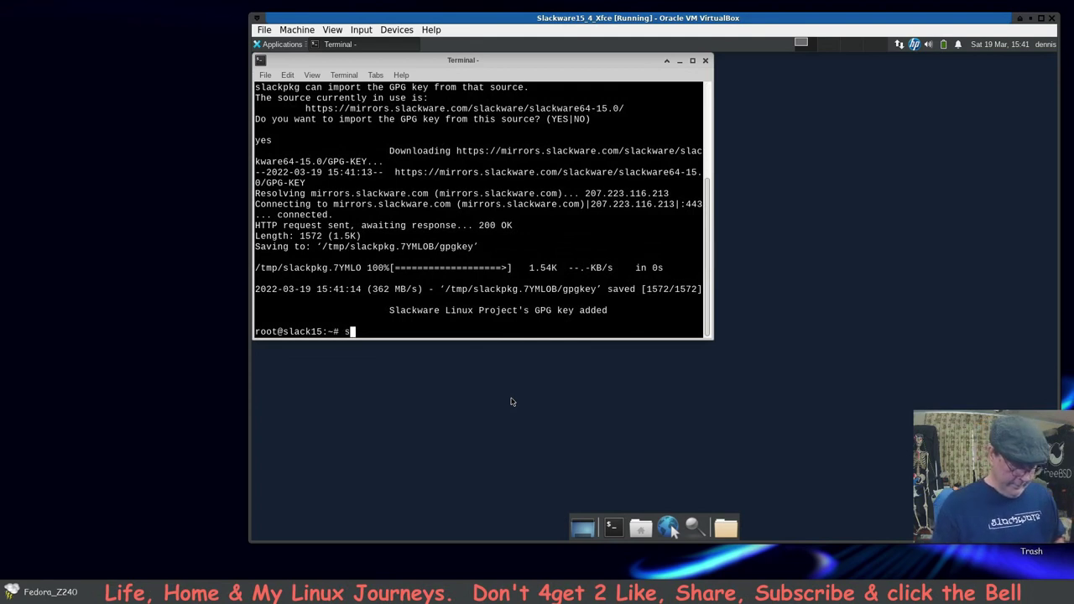
pyautogui.write('lackpkg update')
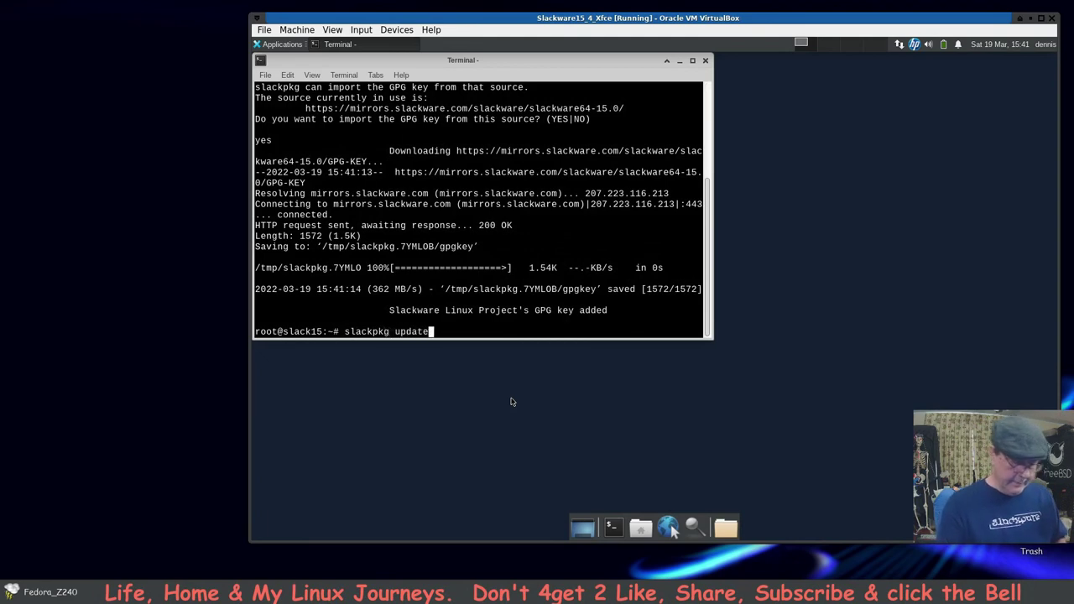
pyautogui.press('Return')
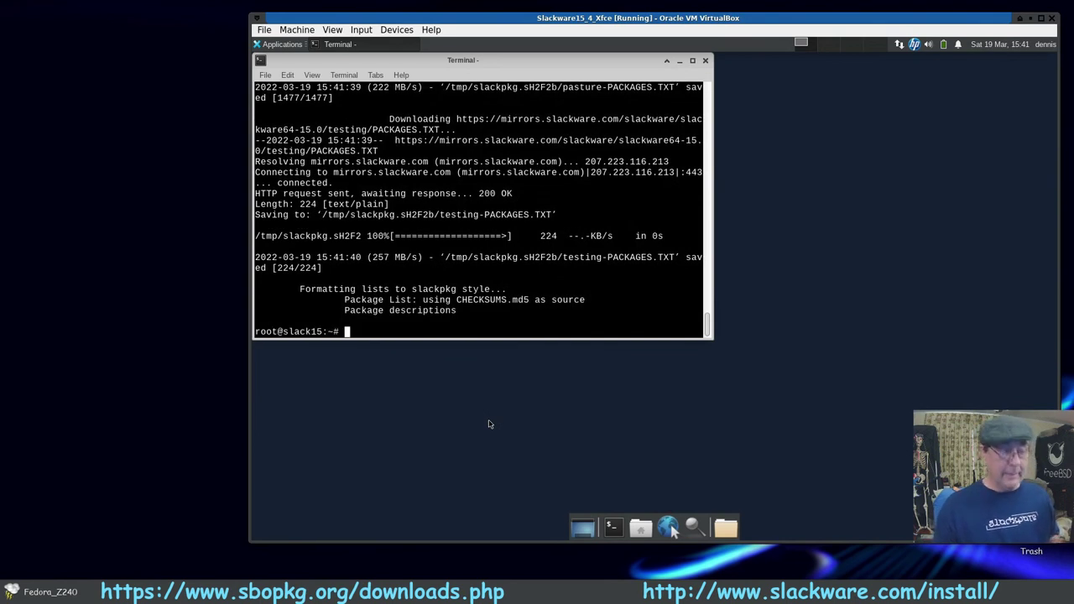
pyautogui.write('slackpkg install nom')
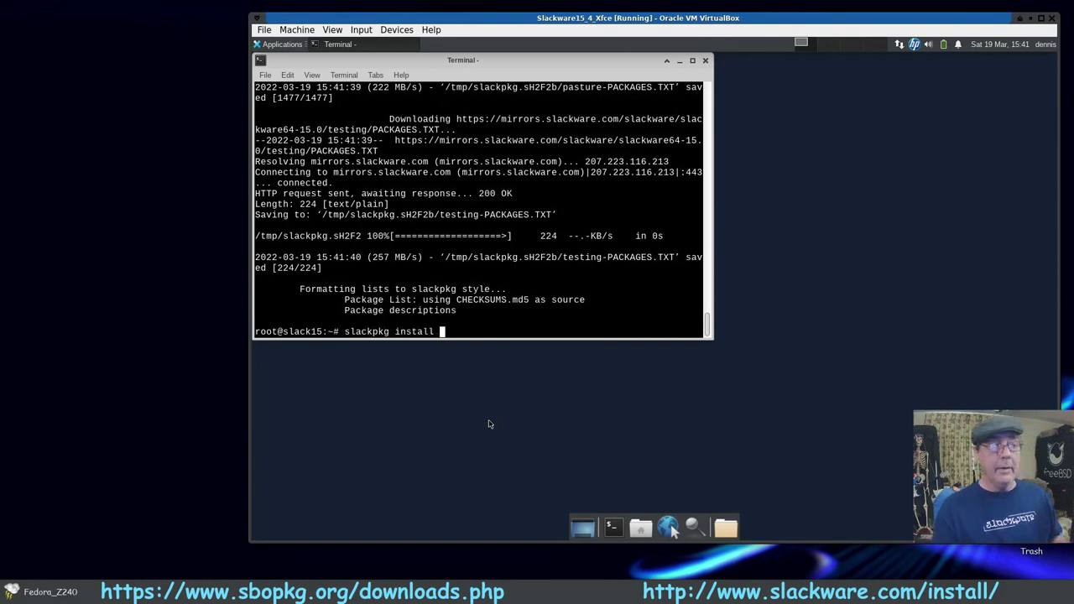
pyautogui.write('acs')
pyautogui.press('Return')
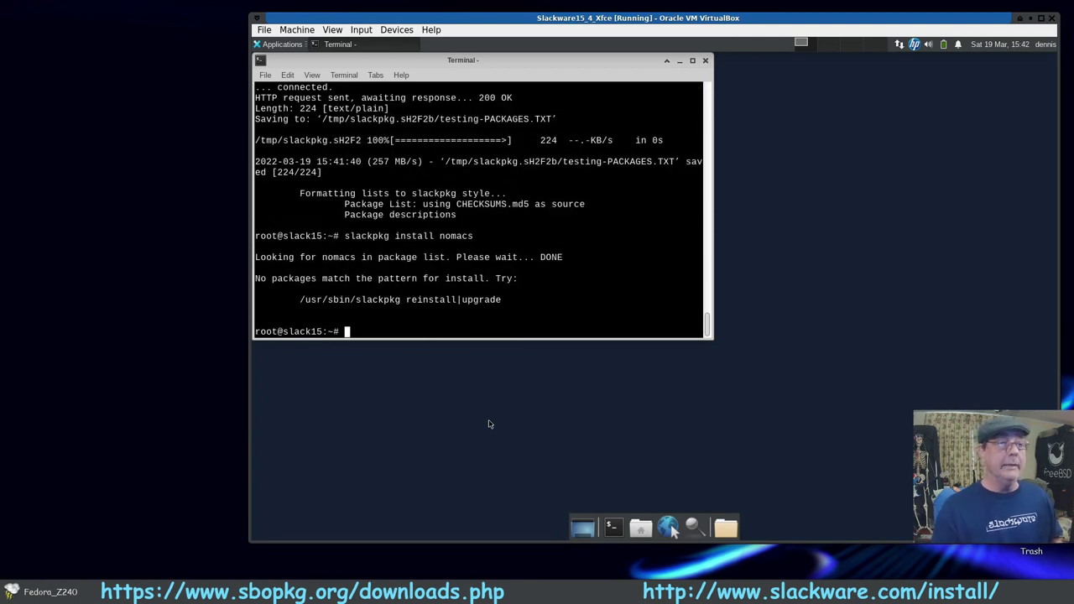
# Rerun the command as slackpkg search nomacs, then close the terminal
pyautogui.press('Up')
pyautogui.press('Left')
pyautogui.press('Left')
pyautogui.press('Left')
pyautogui.press('Left')
pyautogui.press('Left')
pyautogui.press('Left')
pyautogui.press('Left')
pyautogui.press('Left')
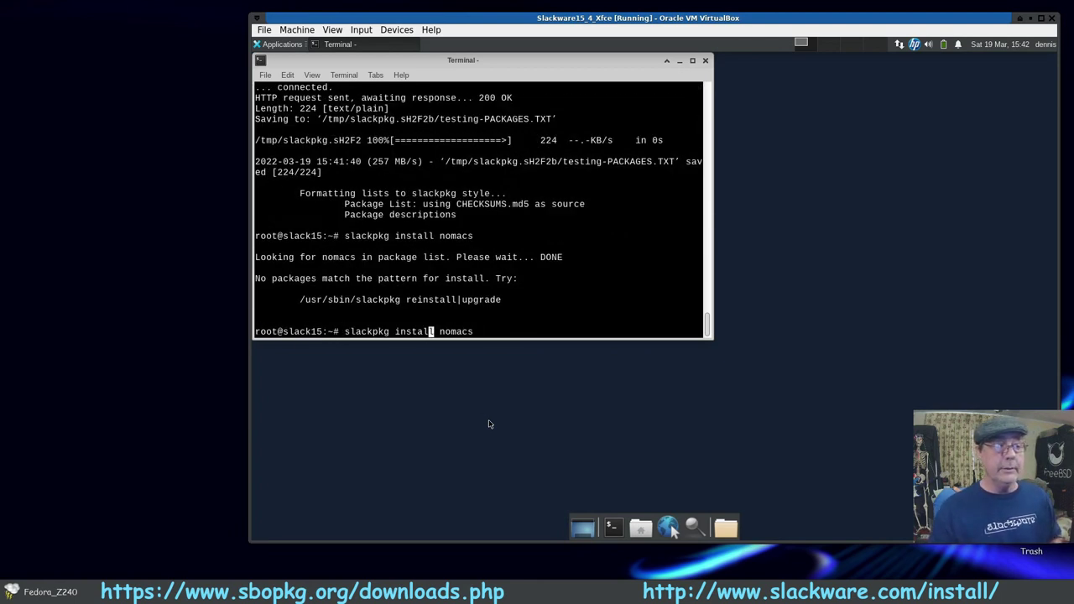
pyautogui.press('Delete')
pyautogui.press('BackSpace')
pyautogui.press('BackSpace')
pyautogui.press('BackSpace')
pyautogui.press('BackSpace')
pyautogui.press('BackSpace')
pyautogui.press('BackSpace')
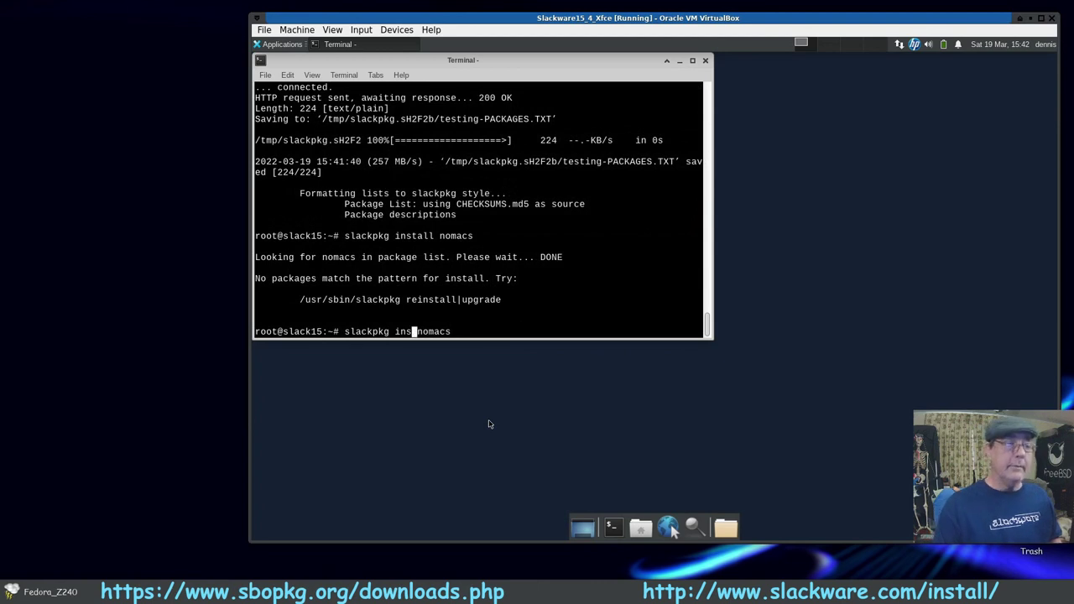
pyautogui.write('search')
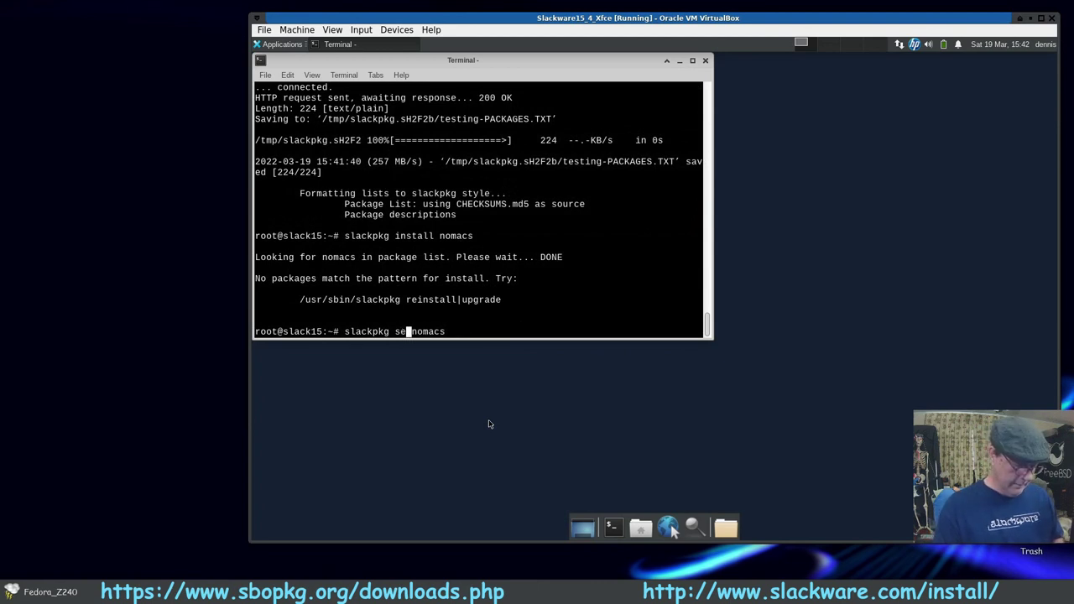
pyautogui.press('Return')
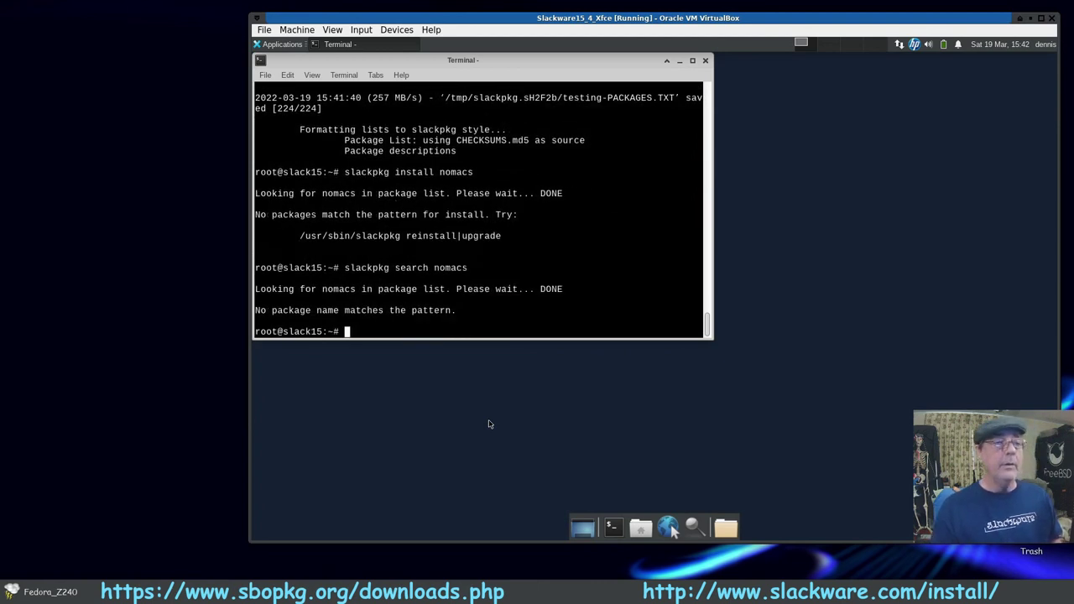
pyautogui.hotkey('ctrl', 'd')
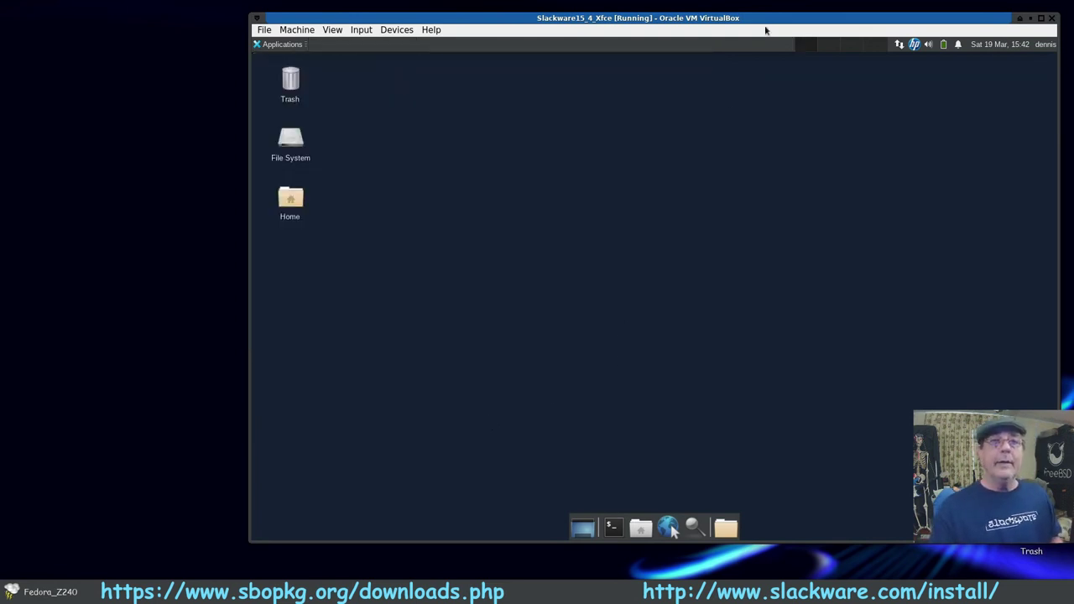
# Browse the guest's Applications menu, then close it
pyautogui.moveTo(677, 27); pyautogui.dragTo(482, 27)
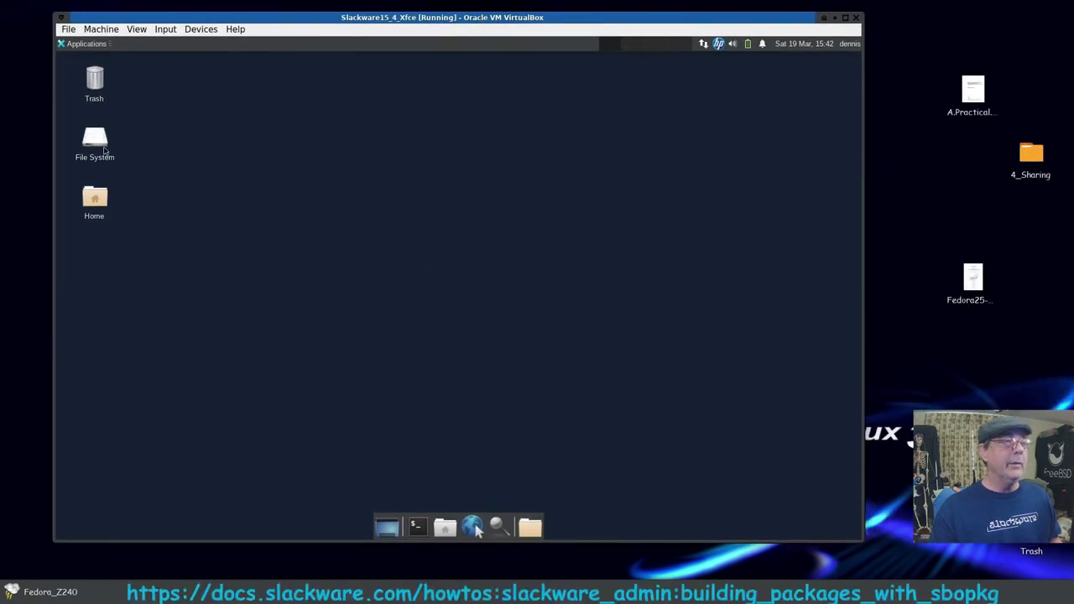
pyautogui.click(73, 45)
pyautogui.moveTo(120, 241)
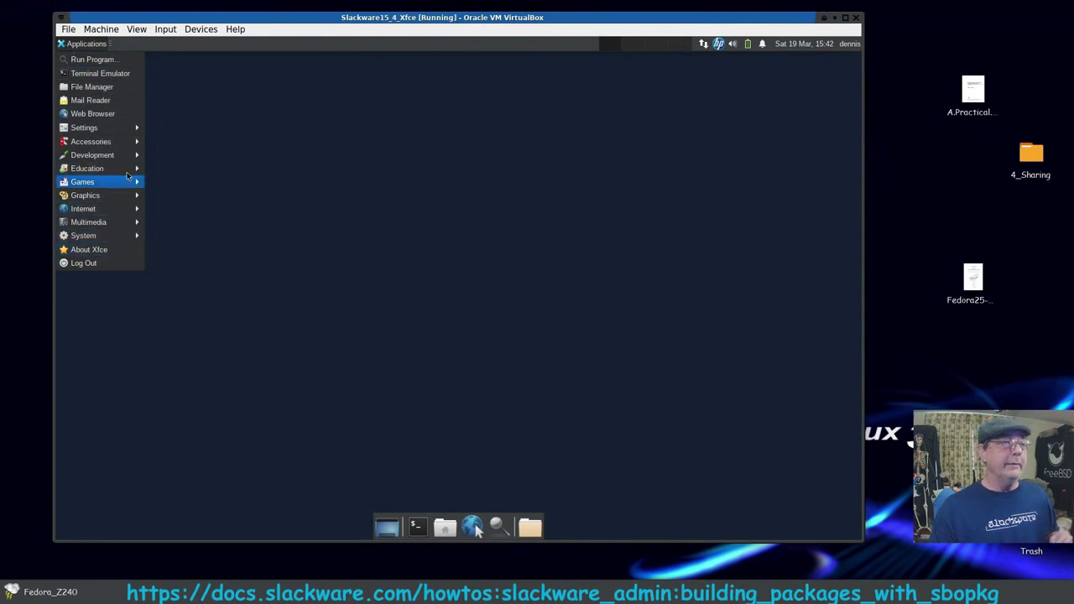
pyautogui.moveTo(117, 141)
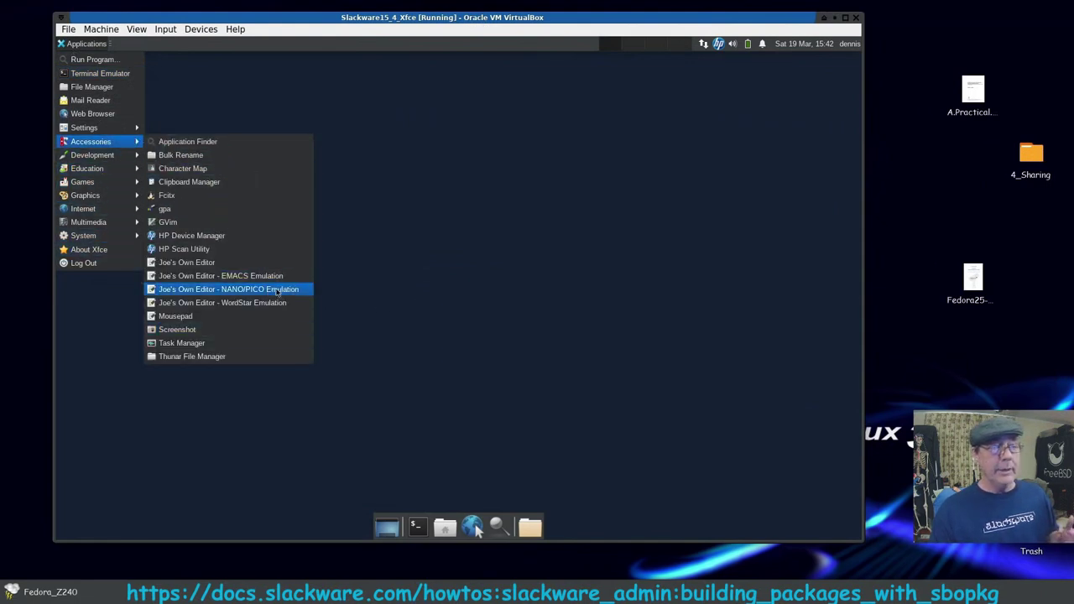
pyautogui.click(348, 298)
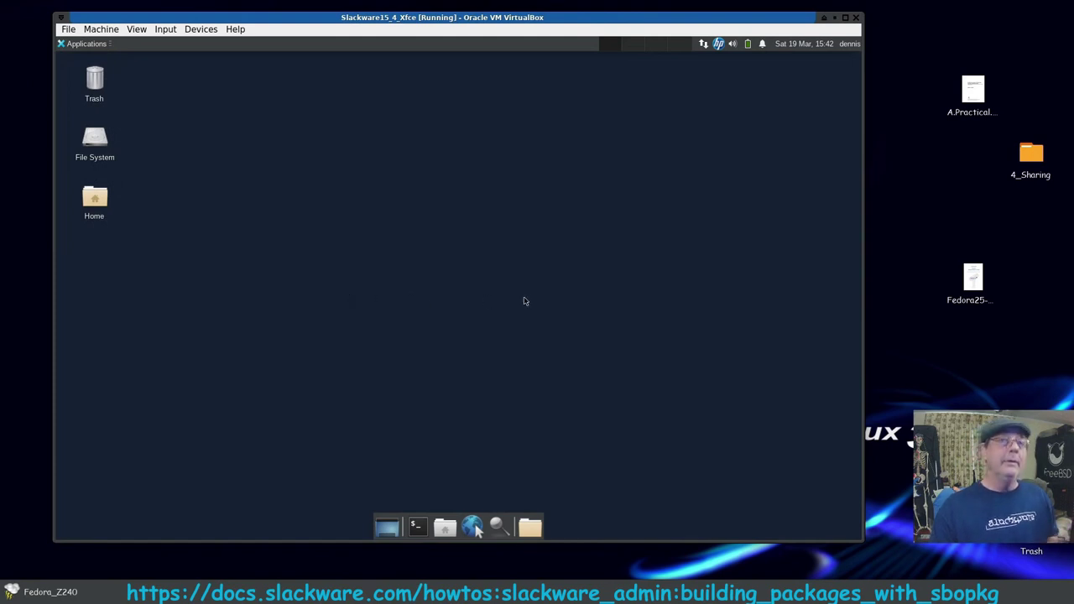
# Shut down the Slackware15_4_Xfce guest from the user session menu
pyautogui.click(847, 43)
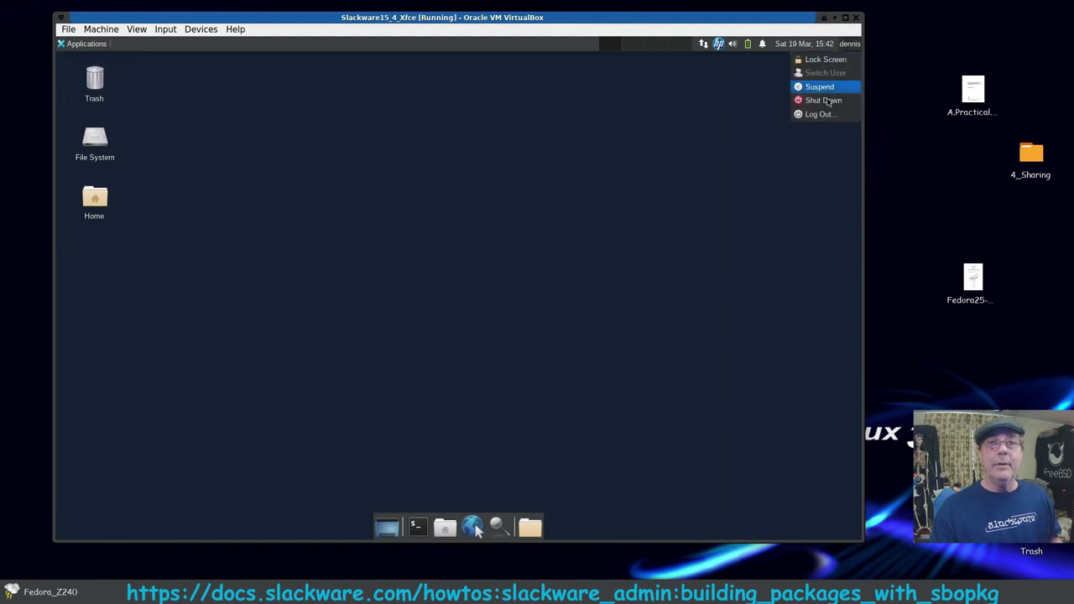
pyautogui.click(830, 101)
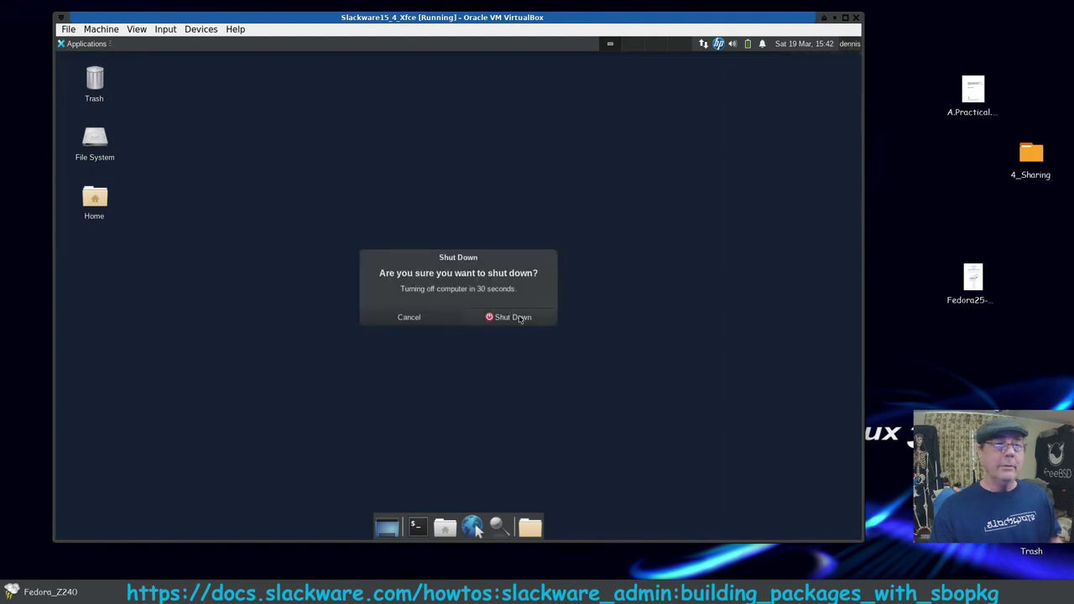
pyautogui.click(518, 318)
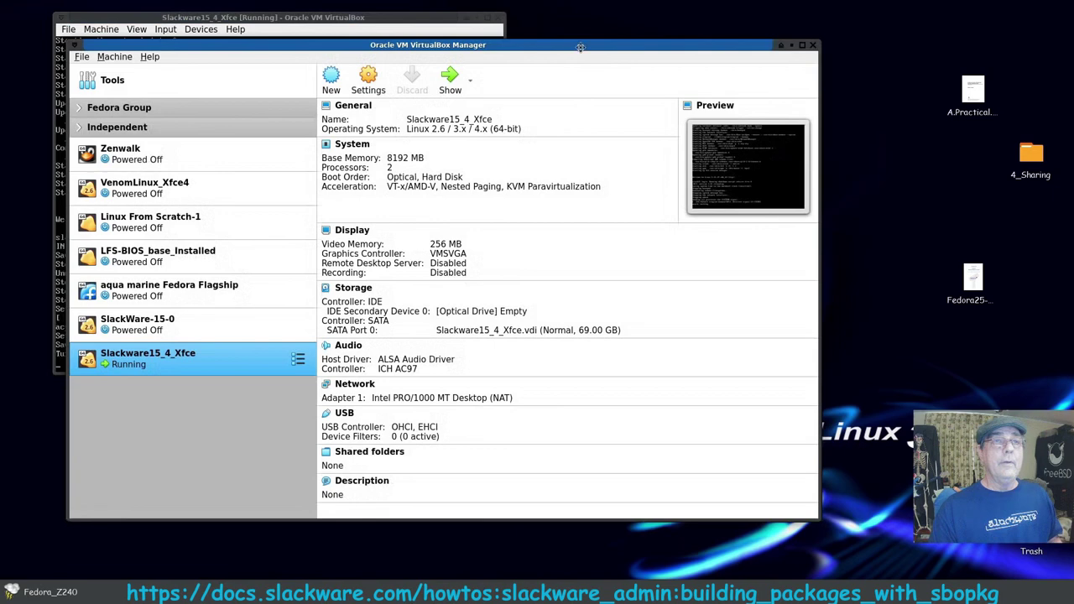
pyautogui.moveTo(537, 42); pyautogui.dragTo(708, 28)
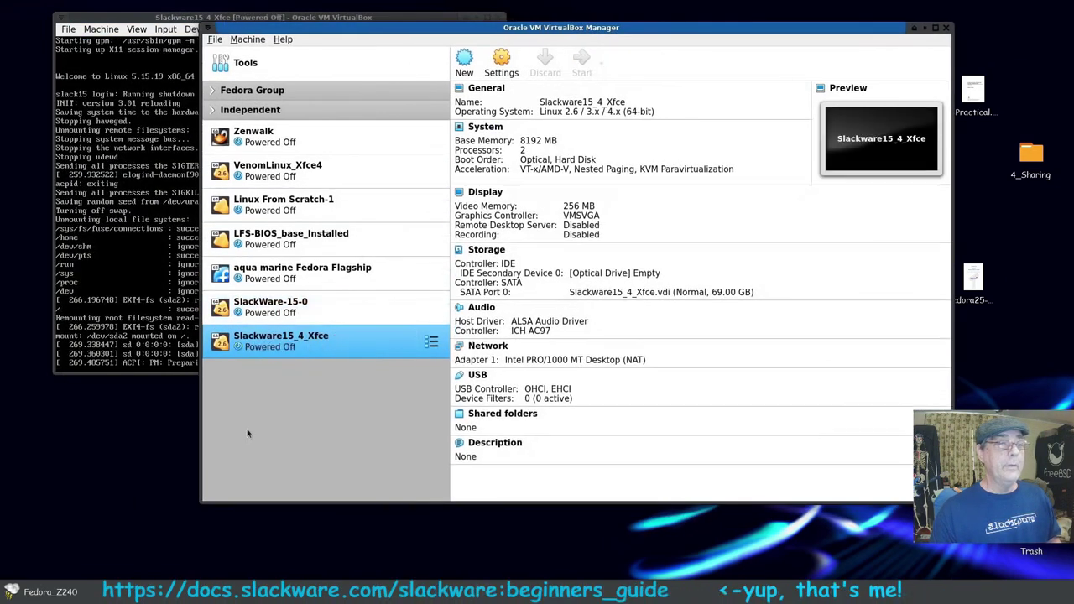
# Select SlackWare-15-0, minimize the Manager, and boot the default LILO entry
pyautogui.click(273, 307)
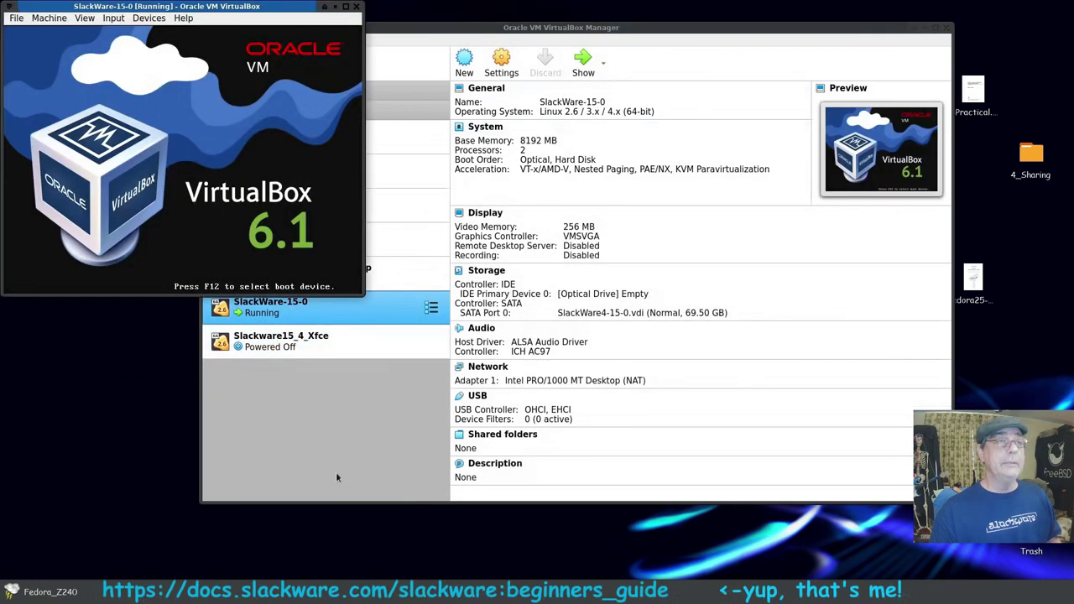
pyautogui.click(926, 32)
pyautogui.press('Return')
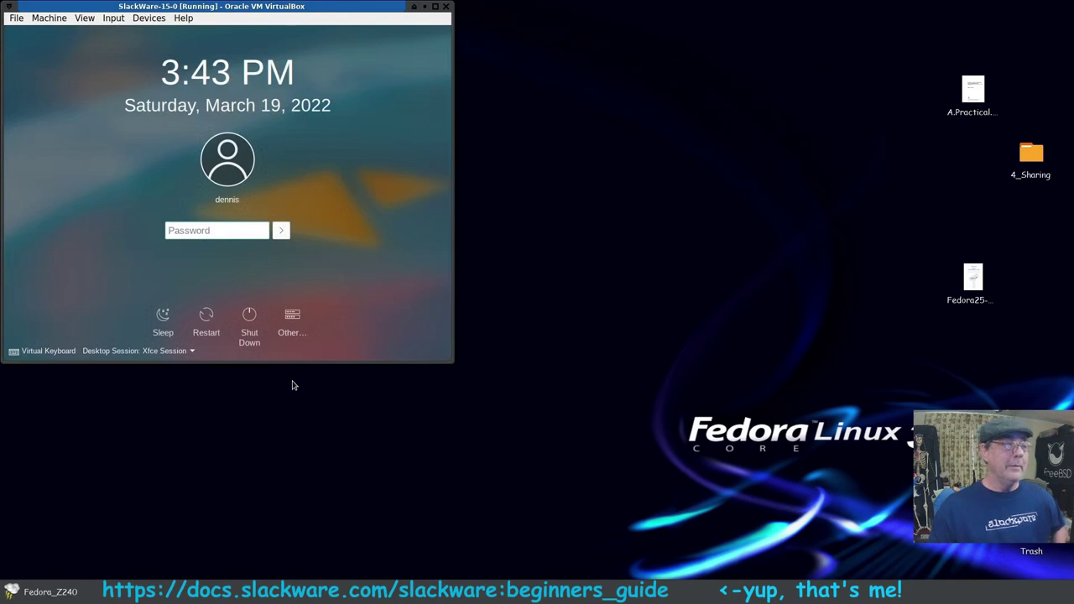
# Enter the password and log in with Xfce Session as the desktop session
pyautogui.write('****')
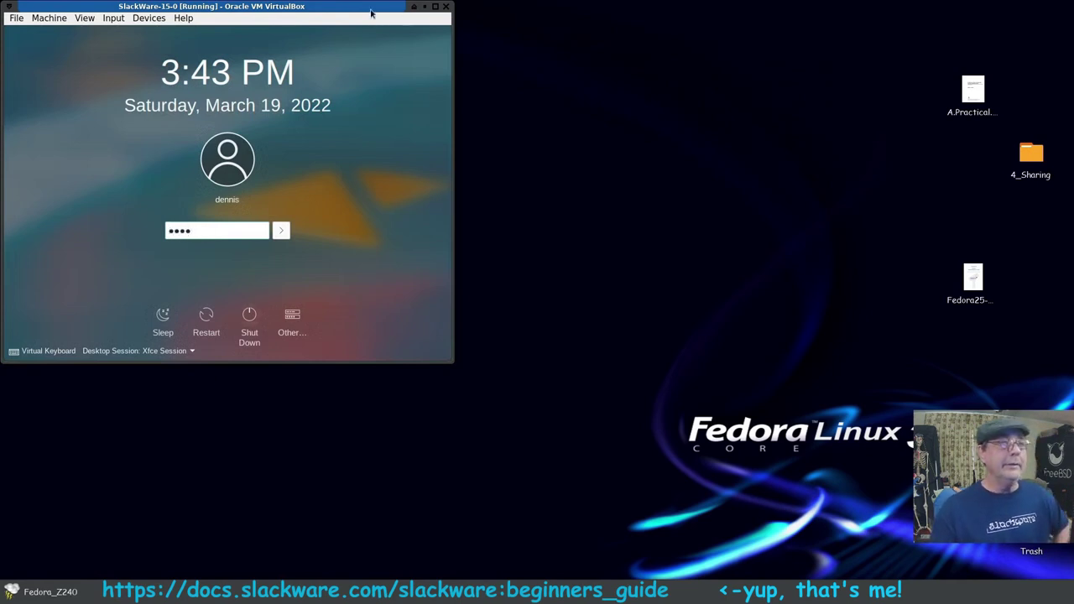
pyautogui.moveTo(369, 11); pyautogui.dragTo(466, 34)
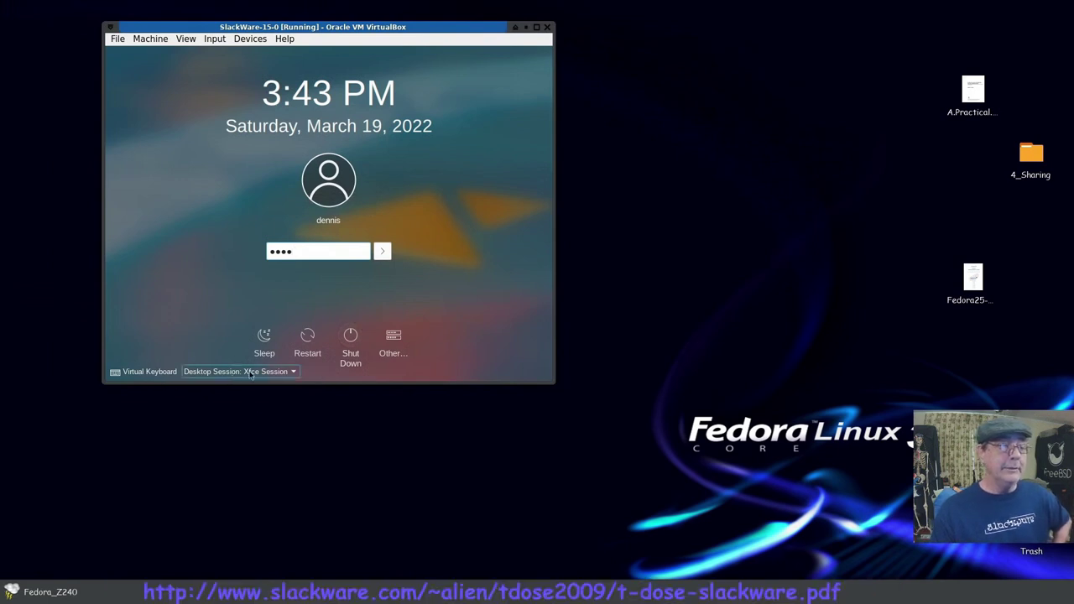
pyautogui.click(295, 372)
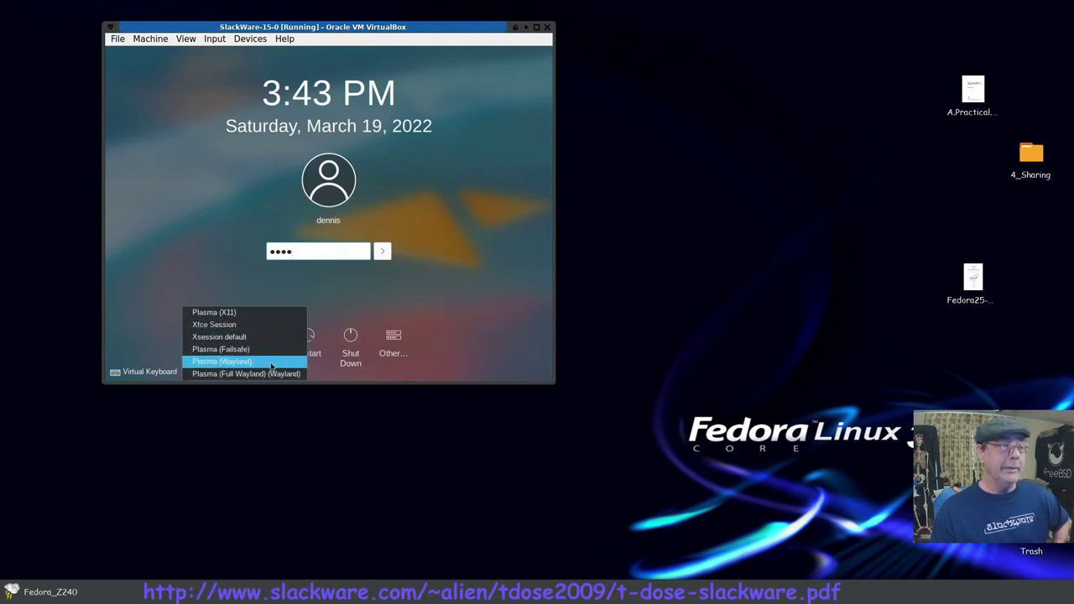
pyautogui.click(270, 324)
pyautogui.click(382, 251)
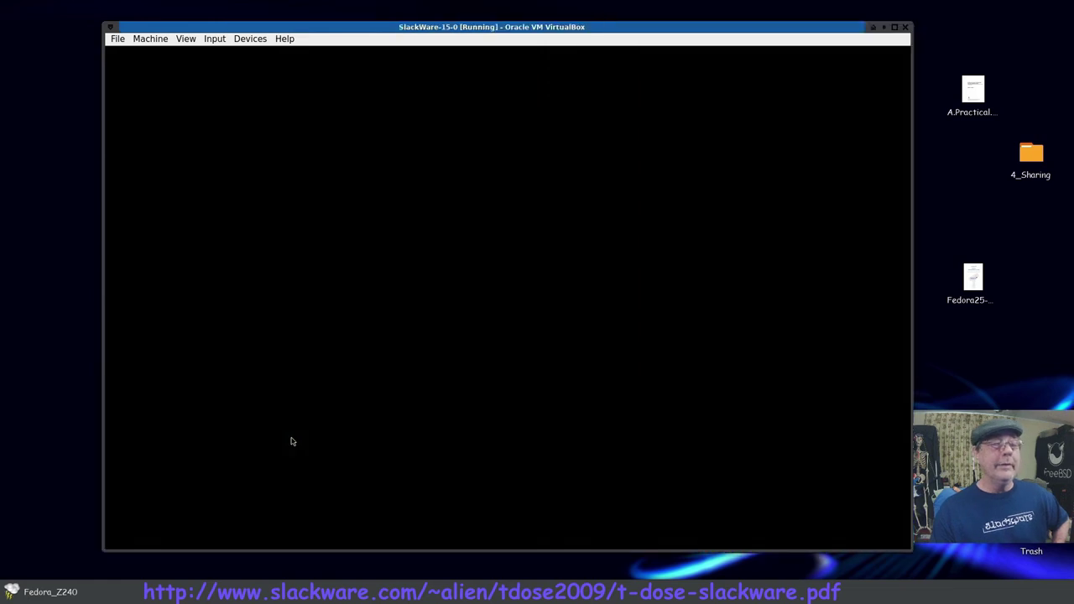
# Dismiss the network connection notification and close the guest's application menu
pyautogui.moveTo(431, 27); pyautogui.dragTo(342, 9)
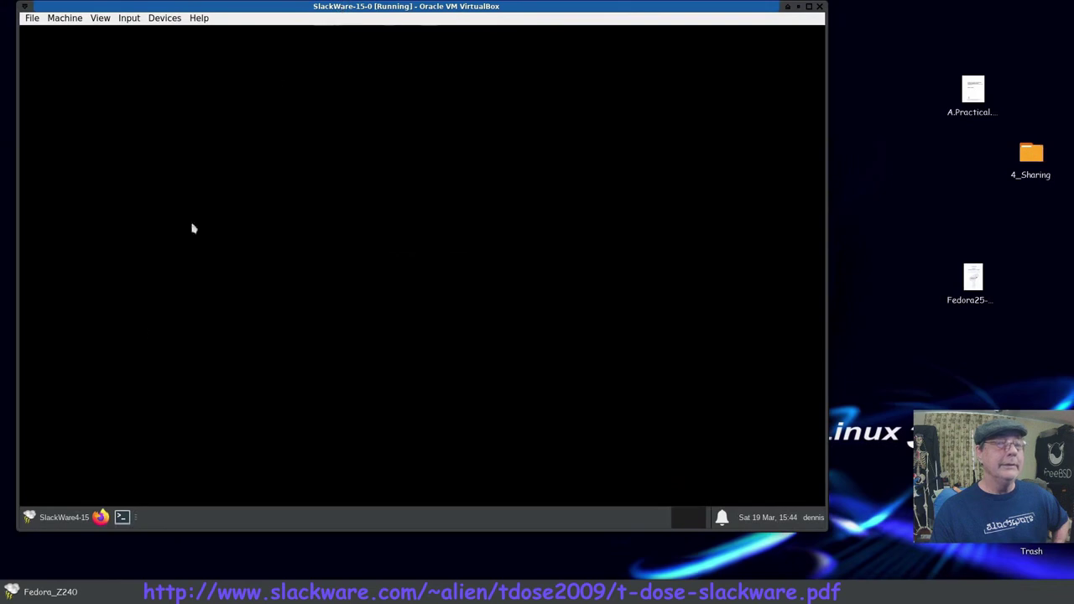
pyautogui.click(63, 520)
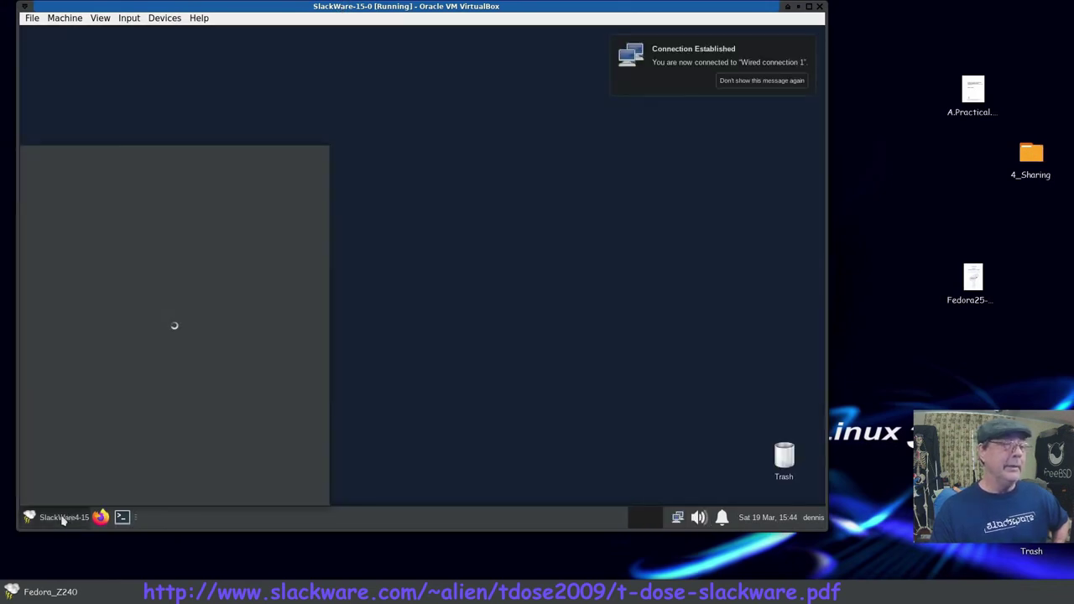
pyautogui.click(377, 438)
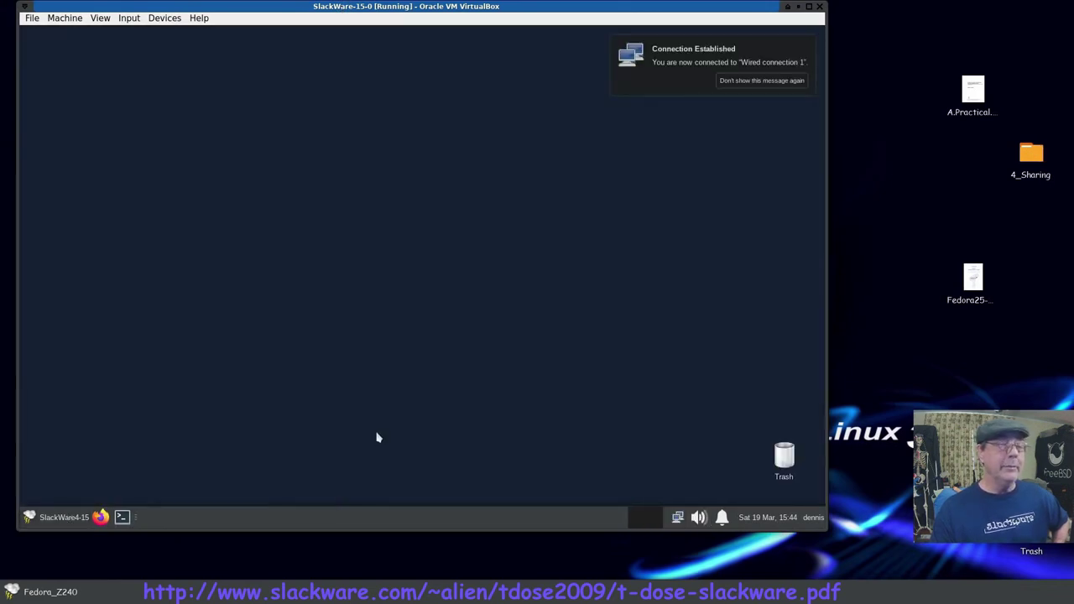
pyautogui.click(638, 84)
pyautogui.click(57, 521)
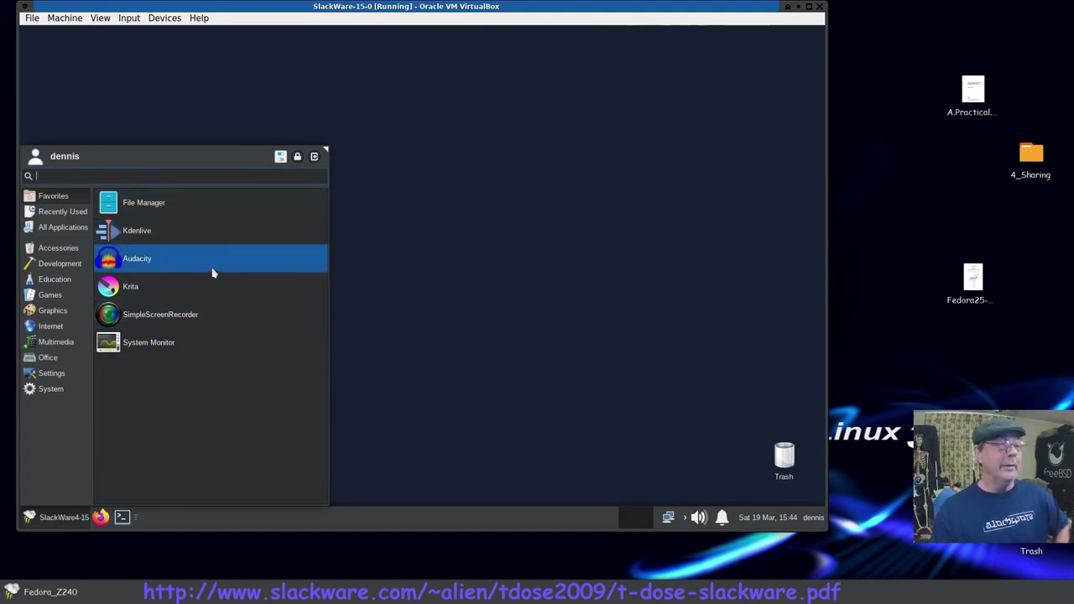
pyautogui.click(426, 340)
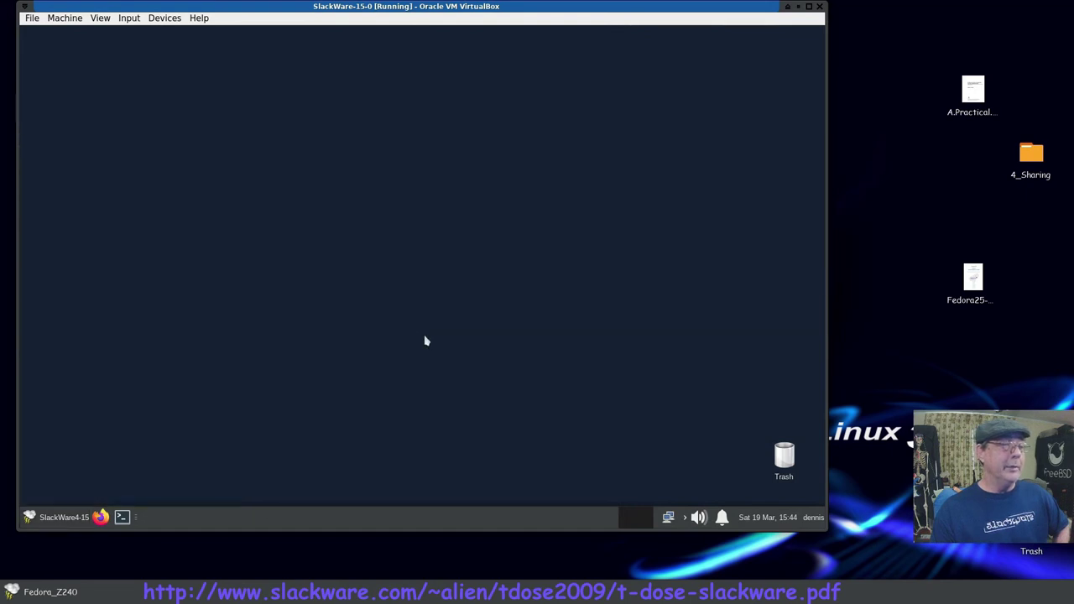
# In a new terminal, switch to root with 'su -' and launch sbopkg 0.38.2's main menu
pyautogui.click(121, 517)
pyautogui.write('su -')
pyautogui.press('Return')
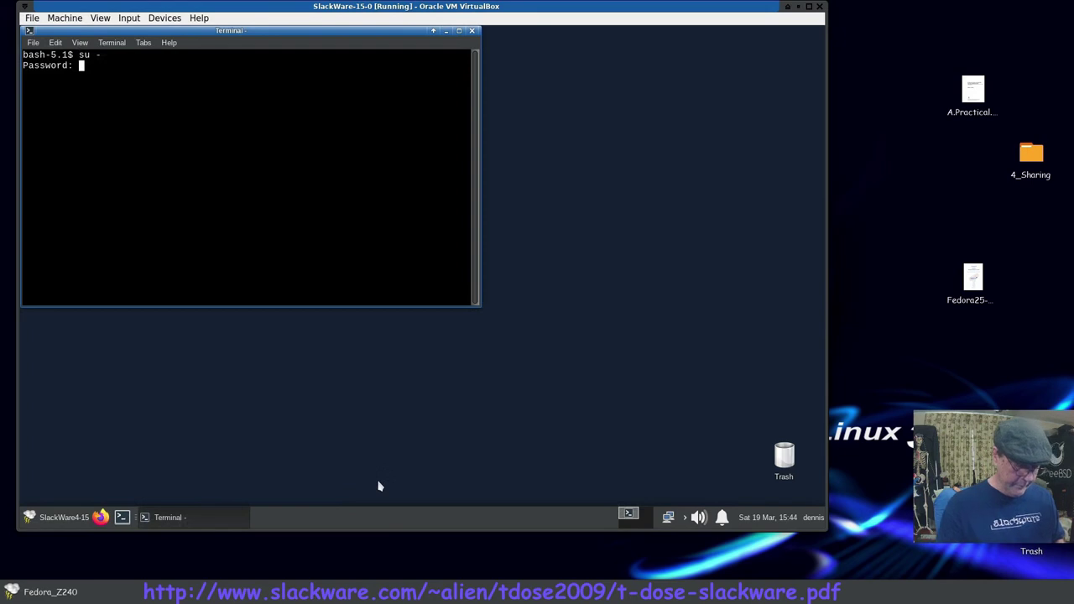
pyautogui.press('Return')
pyautogui.write('sbopkg')
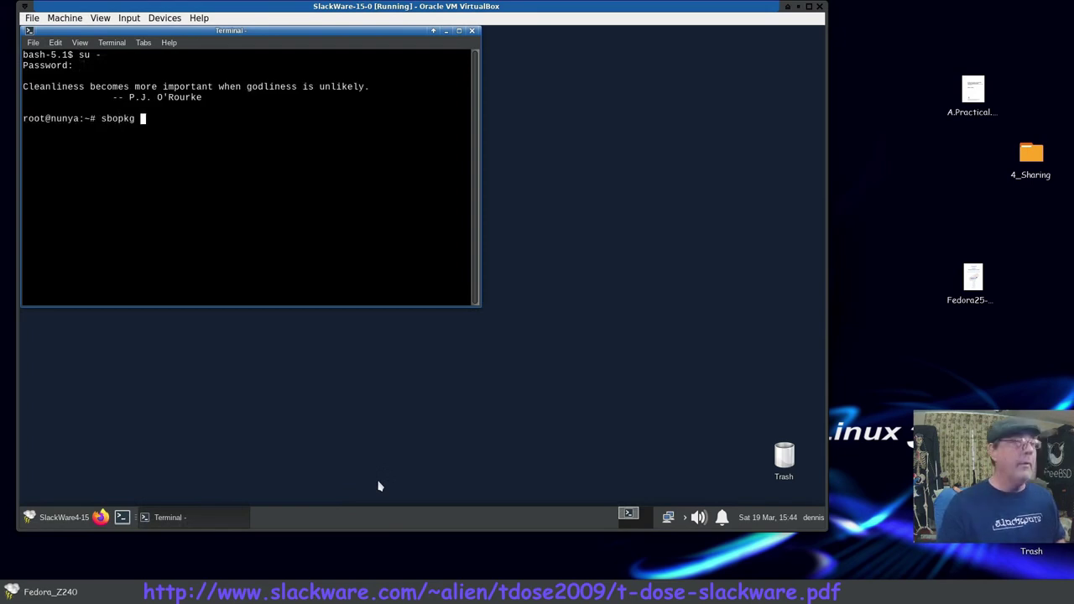
pyautogui.press('Return')
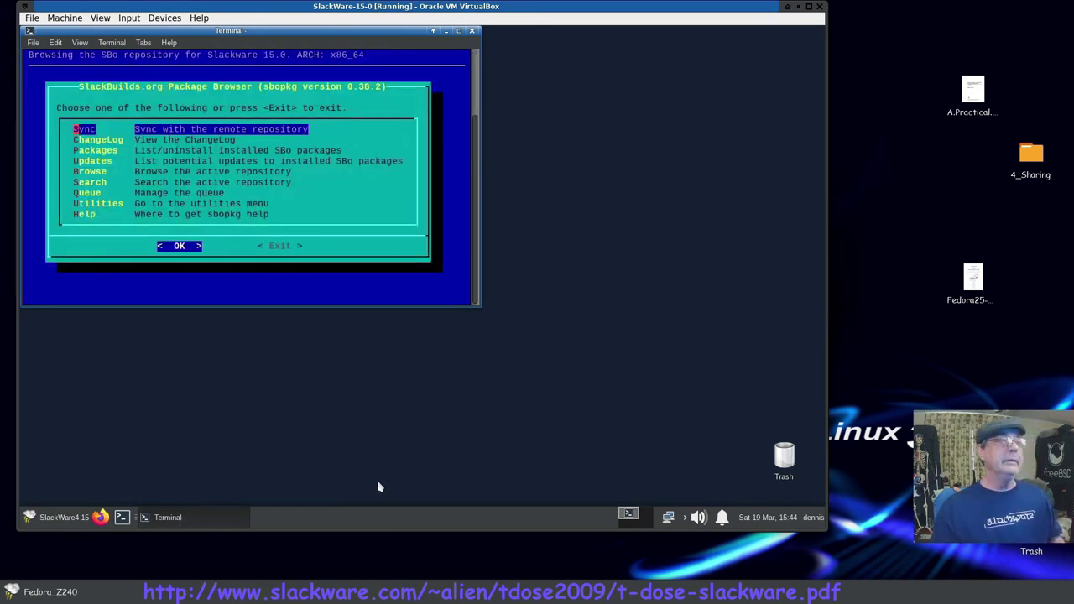
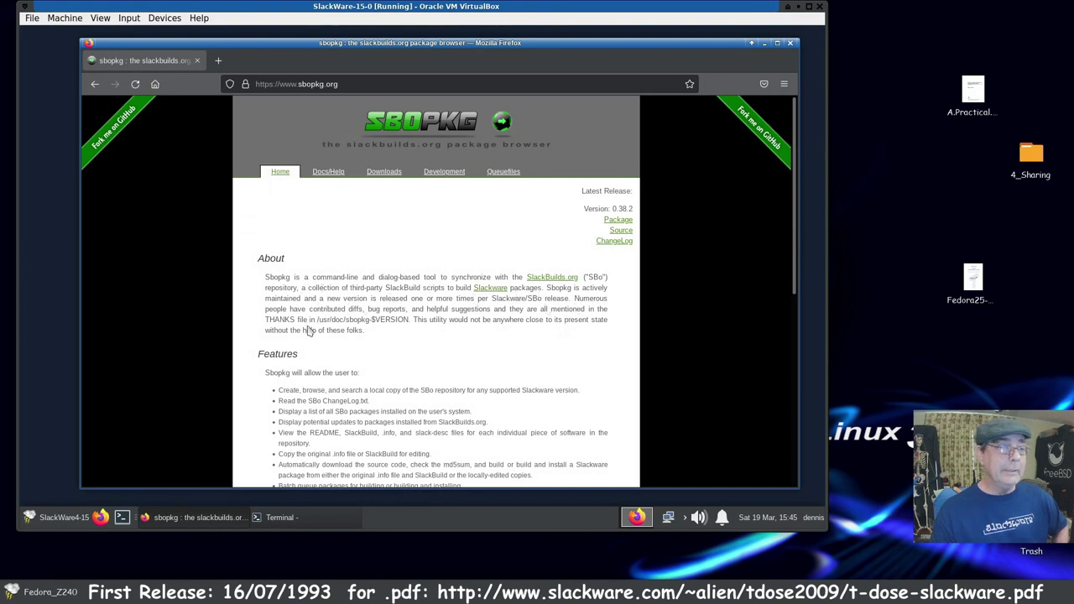
# Review the sbopkg 0.38.2 downloads page, cancel the package download, and close Firefox
pyautogui.click(384, 174)
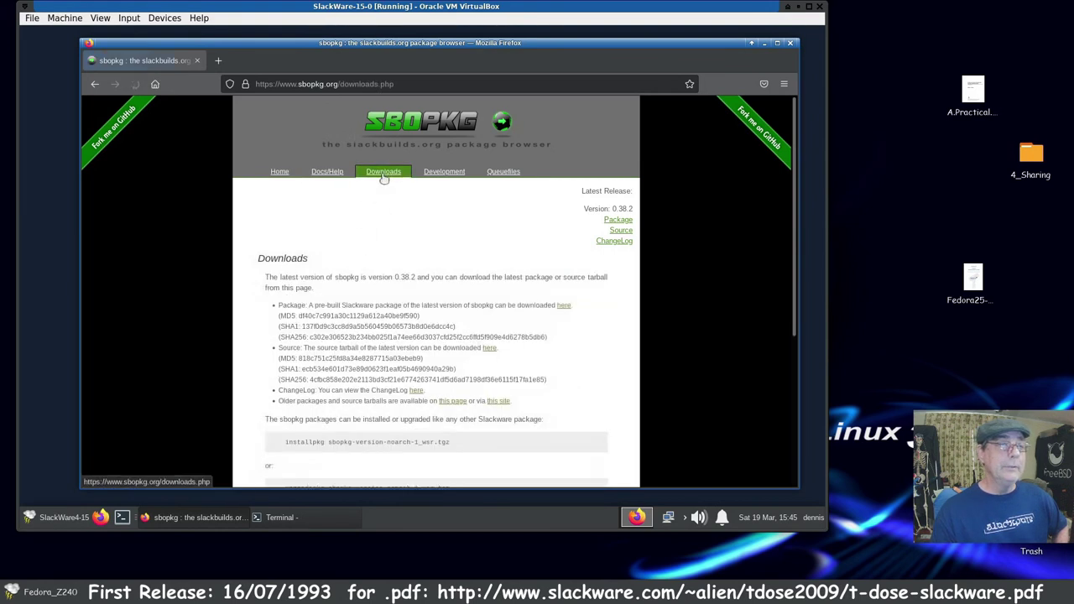
pyautogui.click(563, 306)
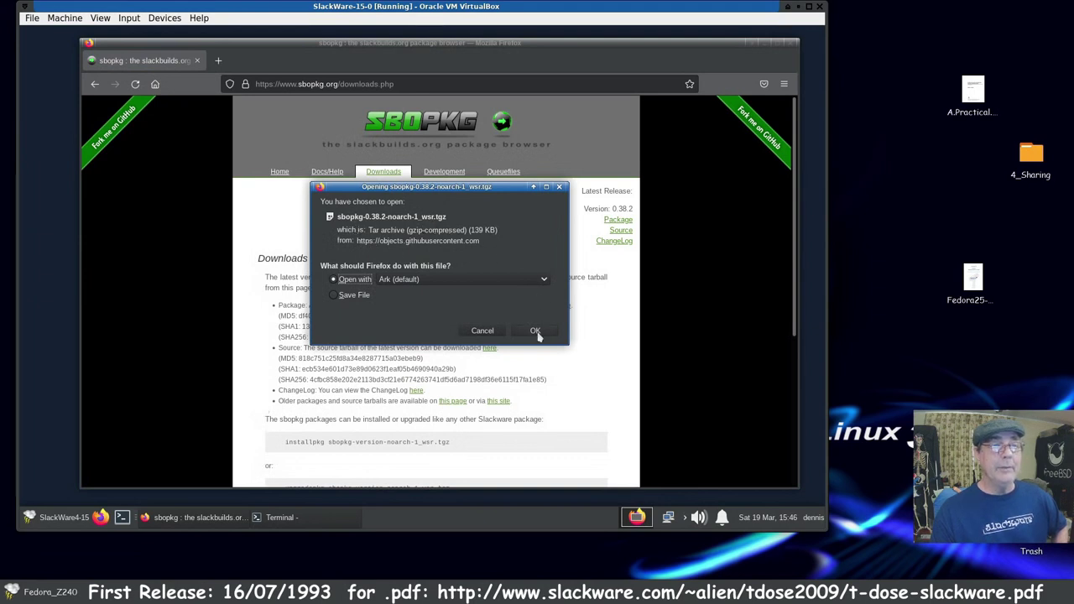
pyautogui.click(482, 331)
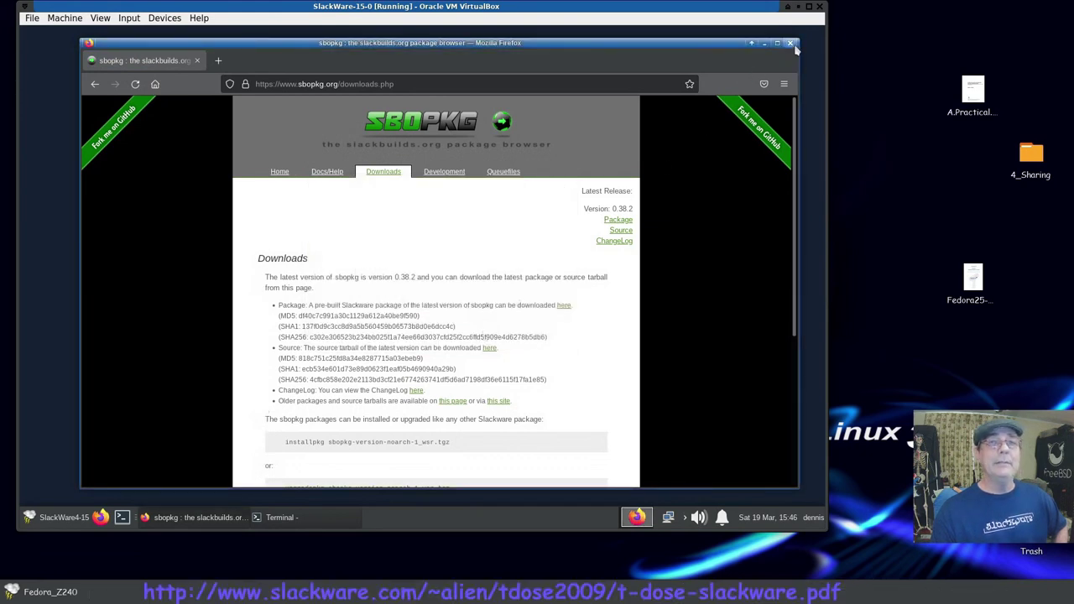
pyautogui.click(792, 45)
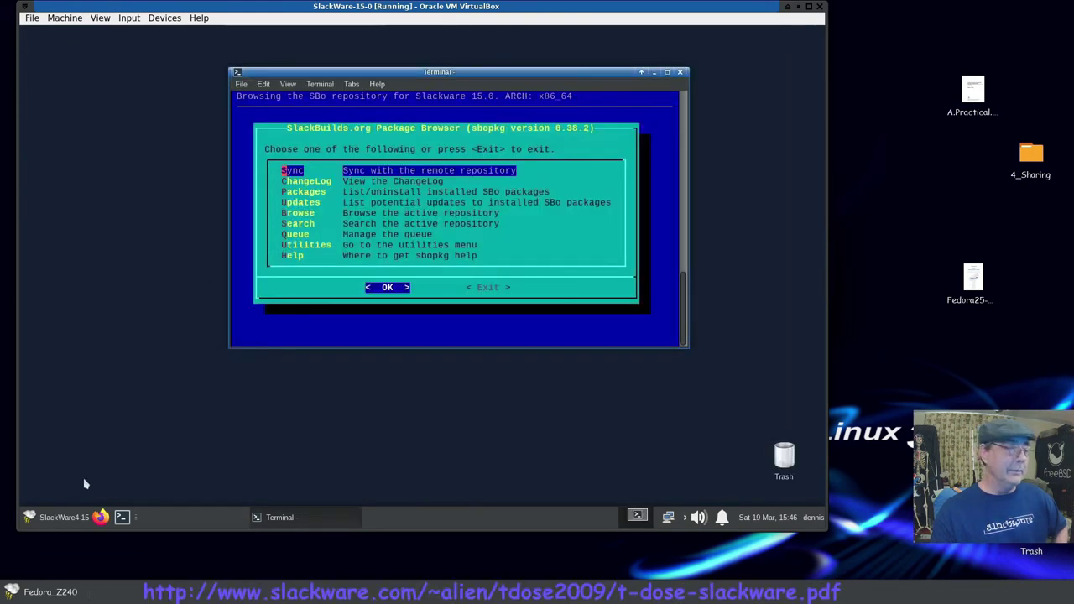
# Open the file manager on the Downloads folder holding the sbopkg-0.38.2 package files
pyautogui.click(55, 517)
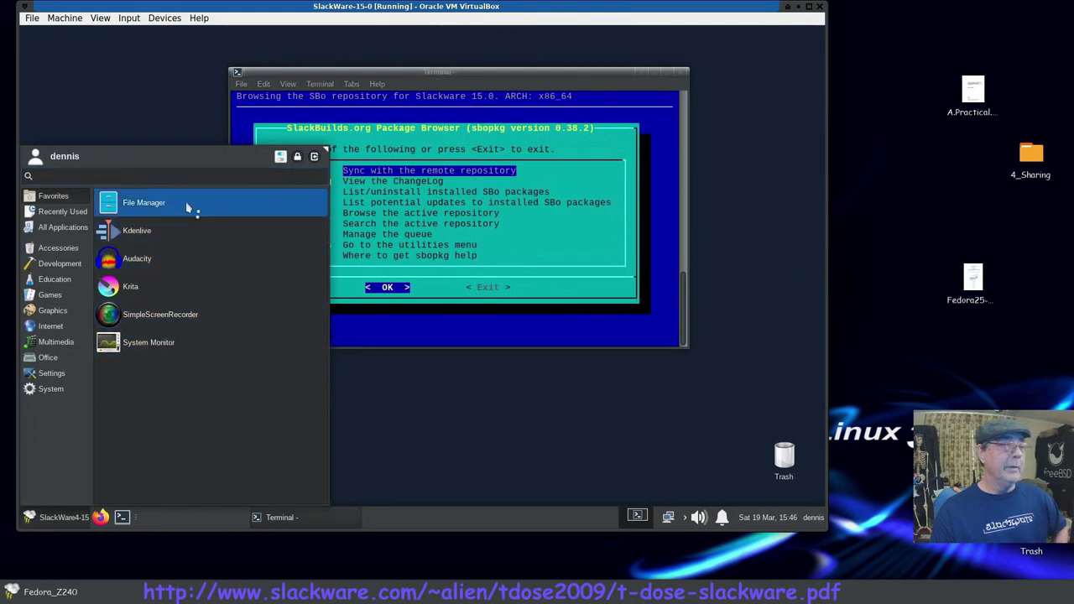
pyautogui.click(188, 207)
pyautogui.moveTo(361, 129); pyautogui.dragTo(422, 101)
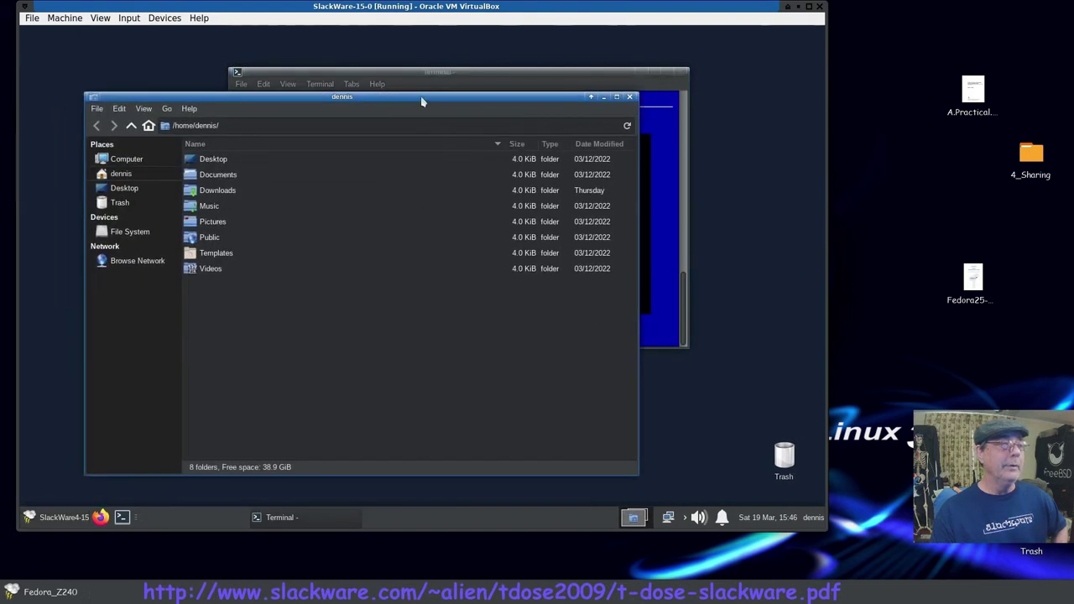
pyautogui.doubleClick(217, 189)
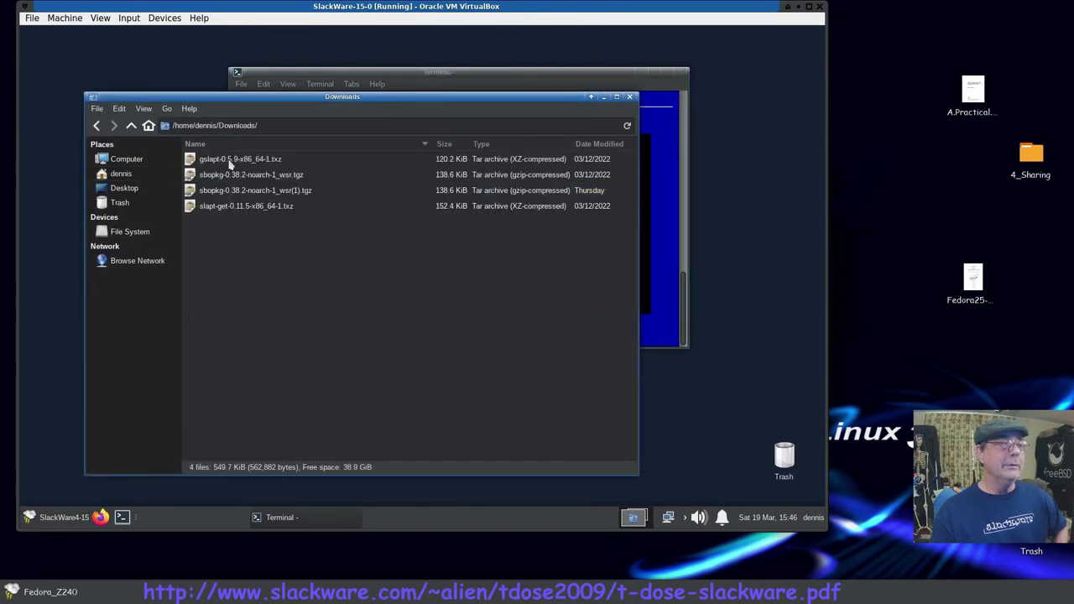
pyautogui.click(228, 192)
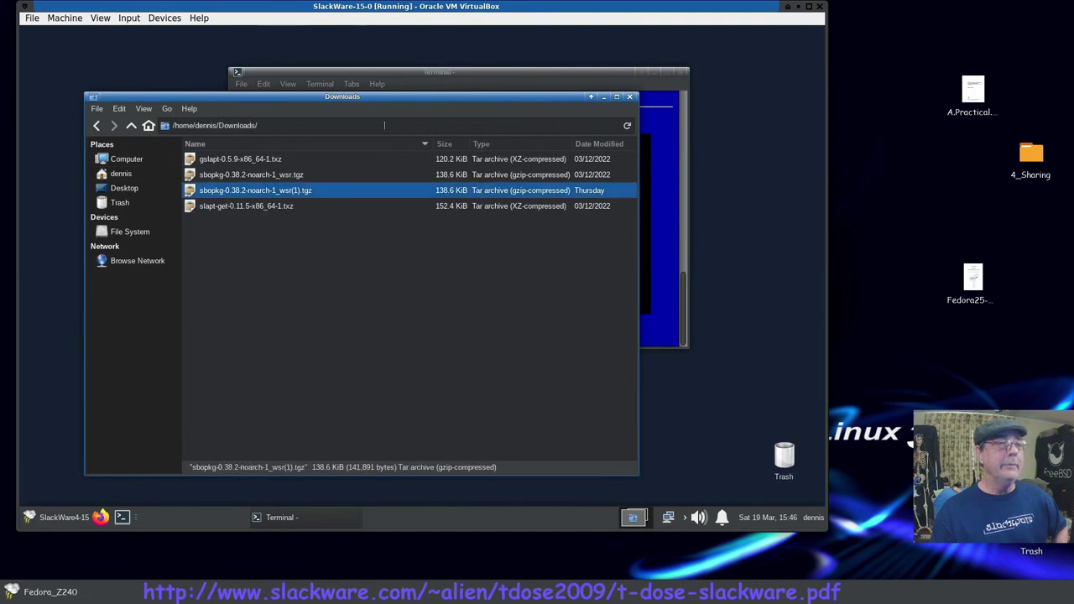
pyautogui.moveTo(377, 101); pyautogui.dragTo(444, 90)
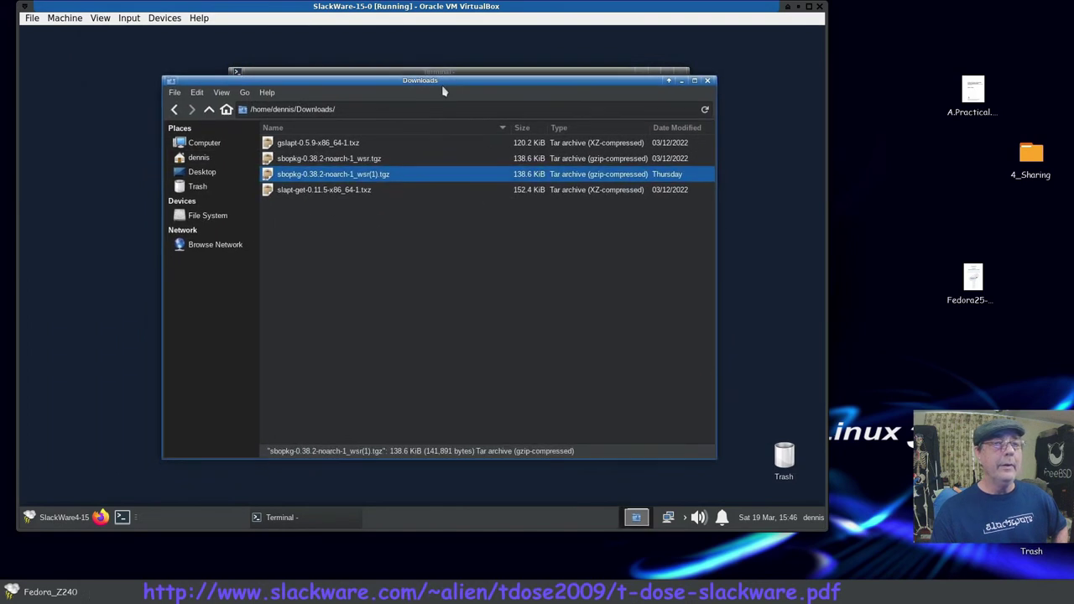
pyautogui.rightClick(328, 395)
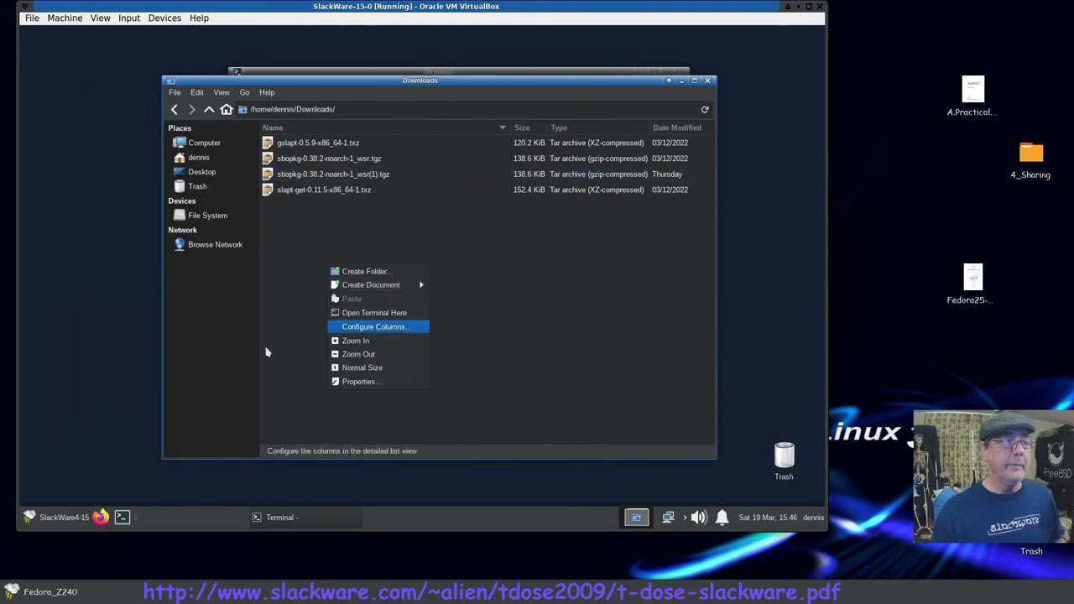
pyautogui.click(95, 376)
# Exit sbopkg, close its old root terminal, and open a new terminal in Downloads
pyautogui.click(425, 72)
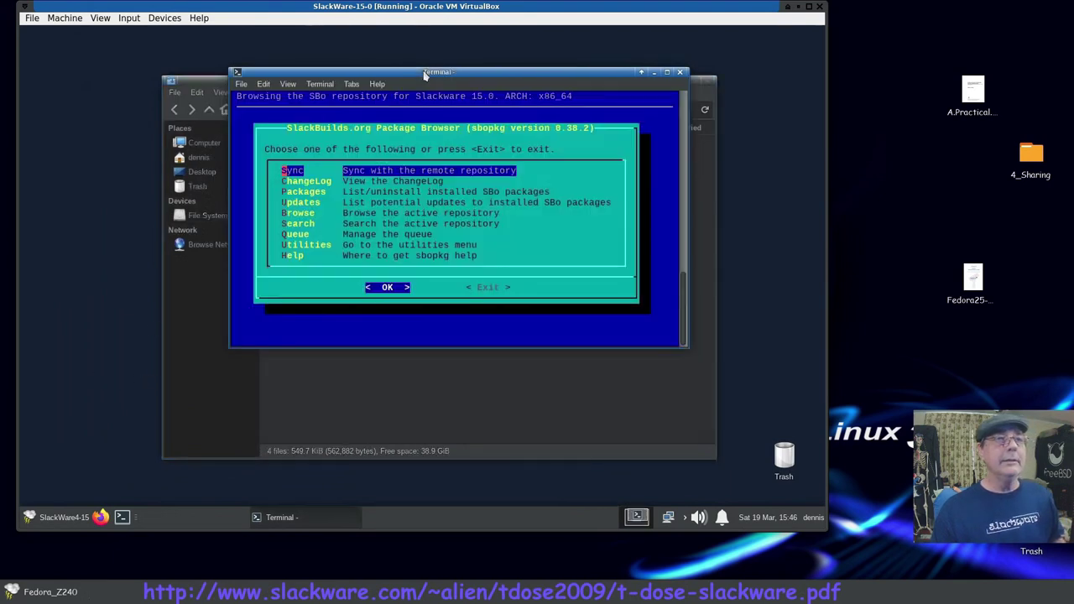
pyautogui.click(493, 288)
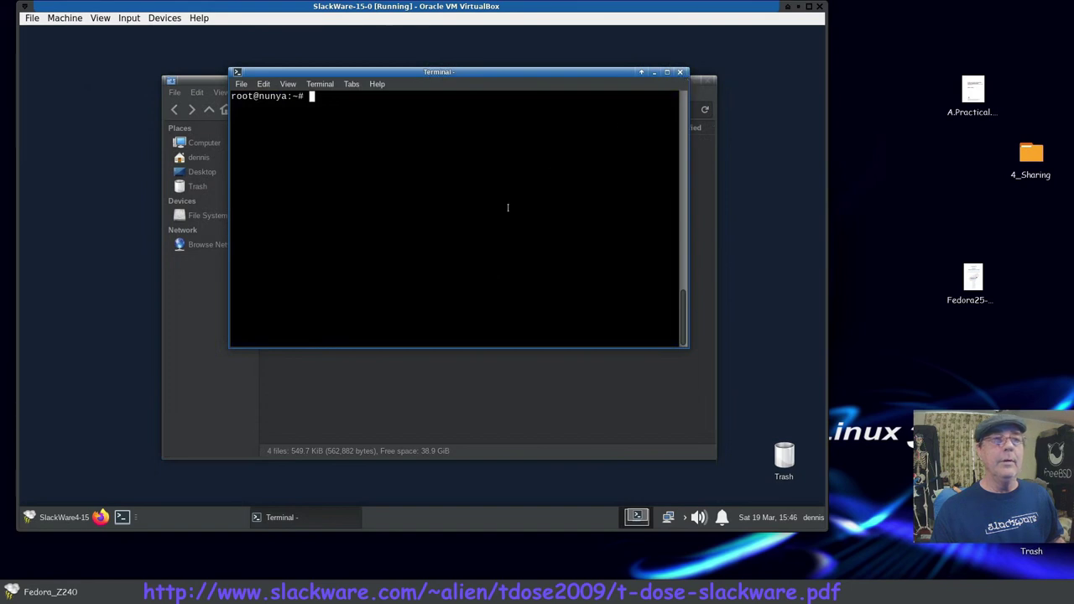
pyautogui.hotkey('ctrl', 'd')
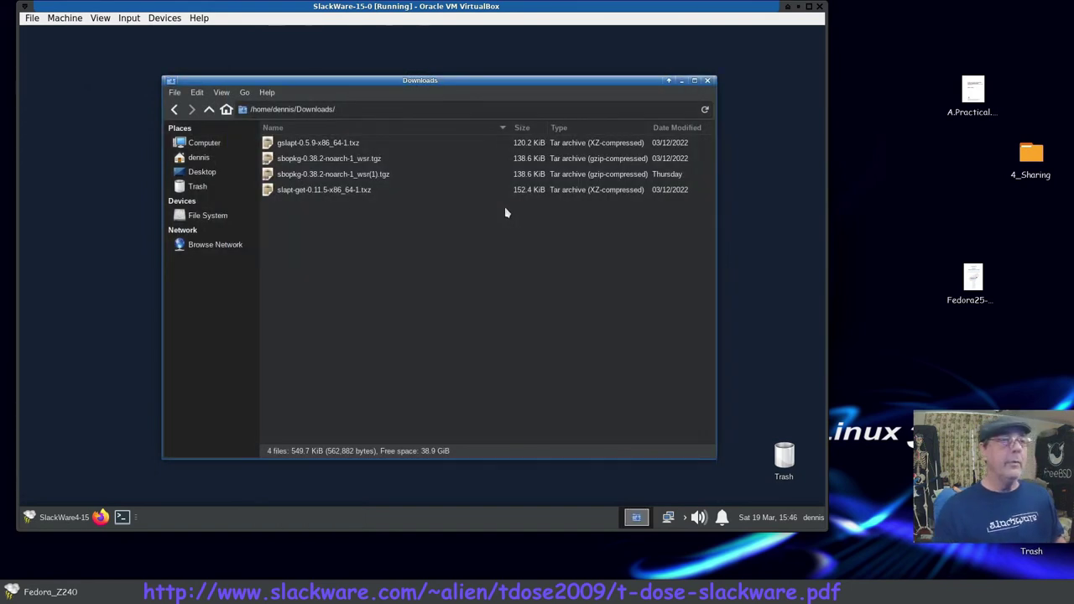
pyautogui.rightClick(298, 304)
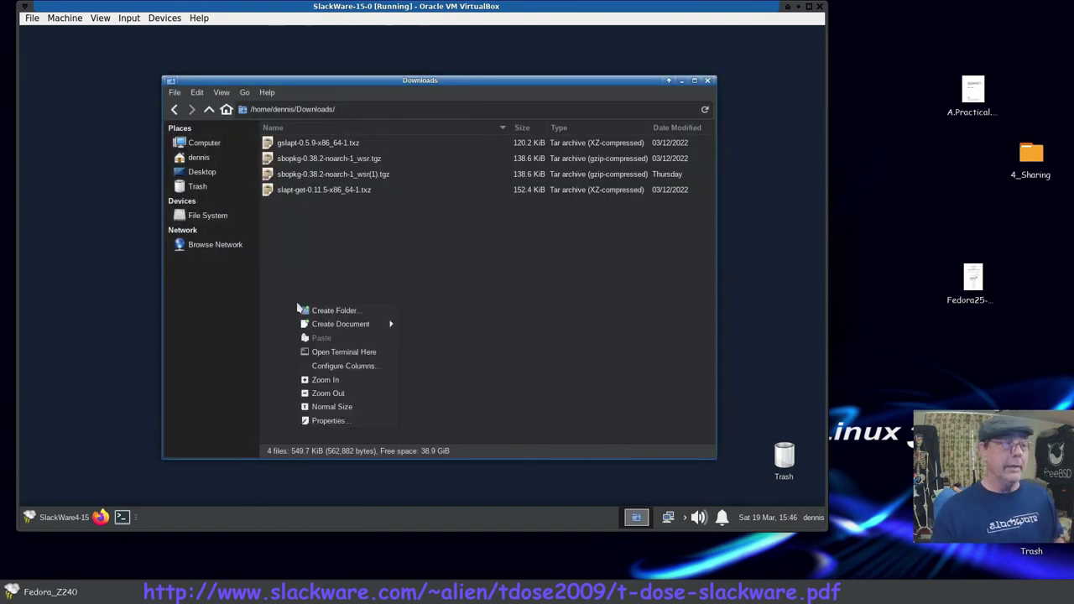
pyautogui.click(336, 356)
pyautogui.moveTo(381, 36); pyautogui.dragTo(588, 218)
# Become root with su - and cd into the copied Downloads folder path
pyautogui.write('su -')
pyautogui.press('Return')
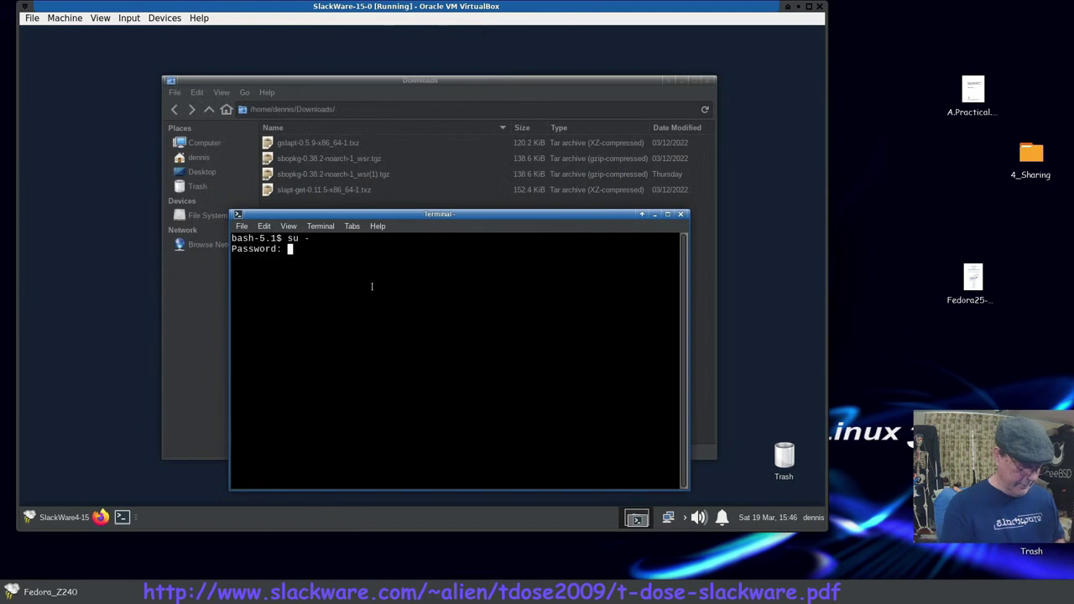
pyautogui.press('Return')
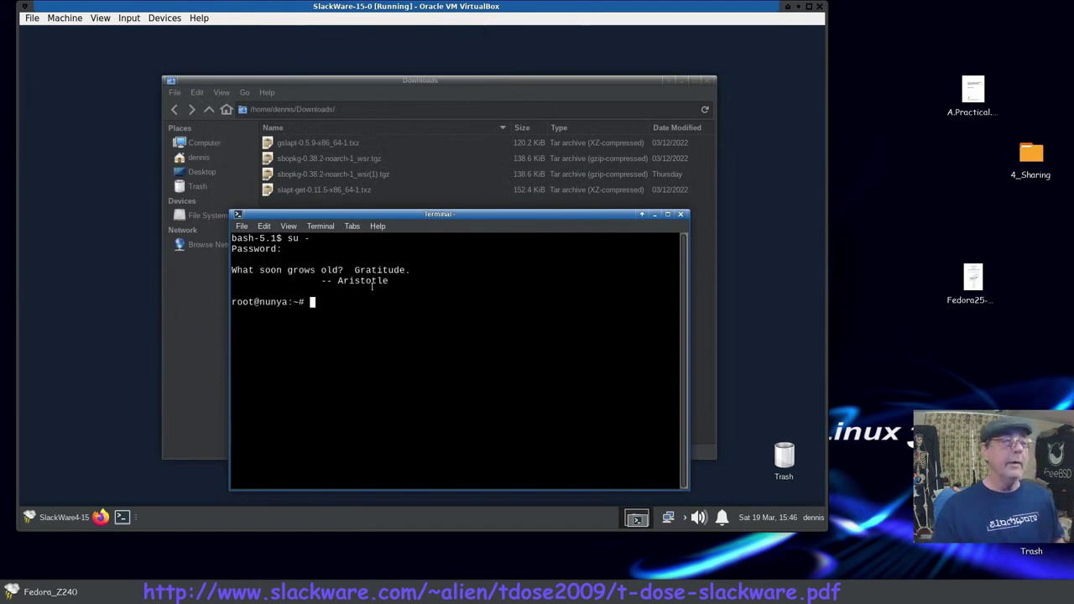
pyautogui.moveTo(334, 110); pyautogui.dragTo(249, 109)
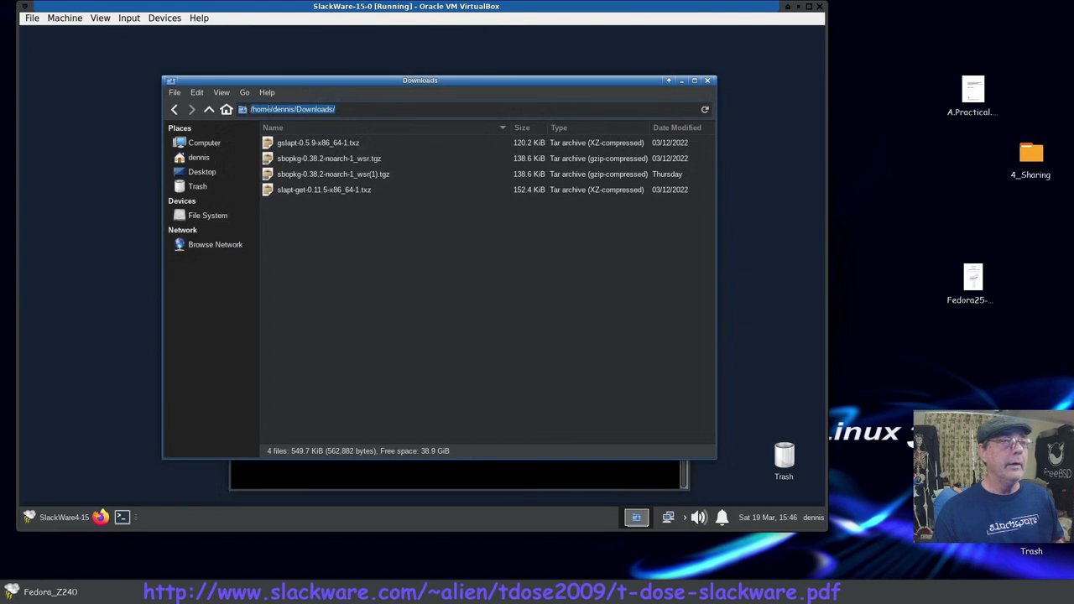
pyautogui.rightClick(260, 109)
pyautogui.click(294, 128)
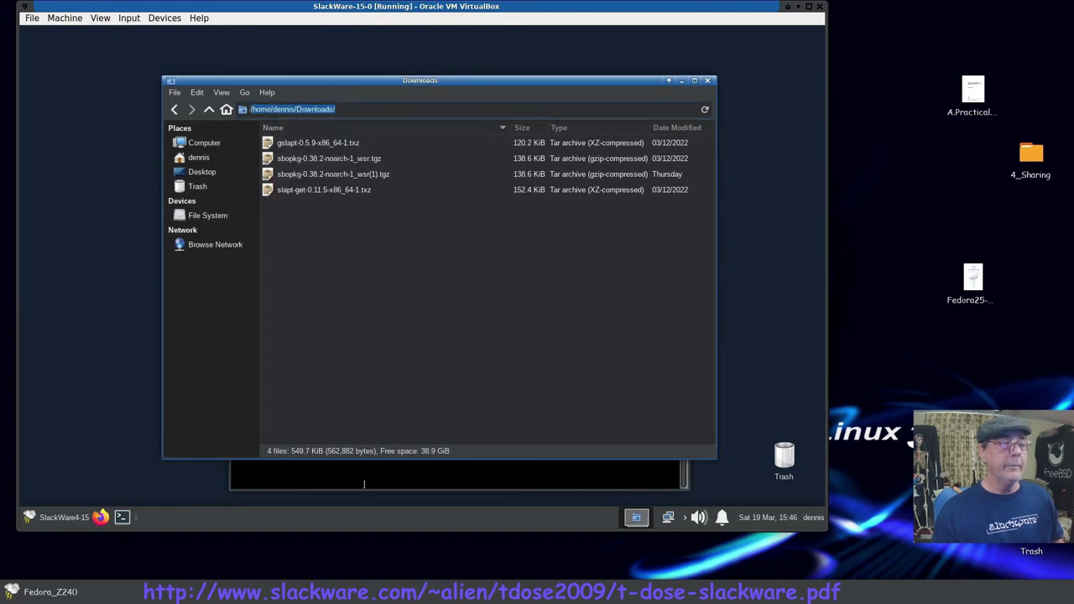
pyautogui.click(364, 484)
pyautogui.write('cd')
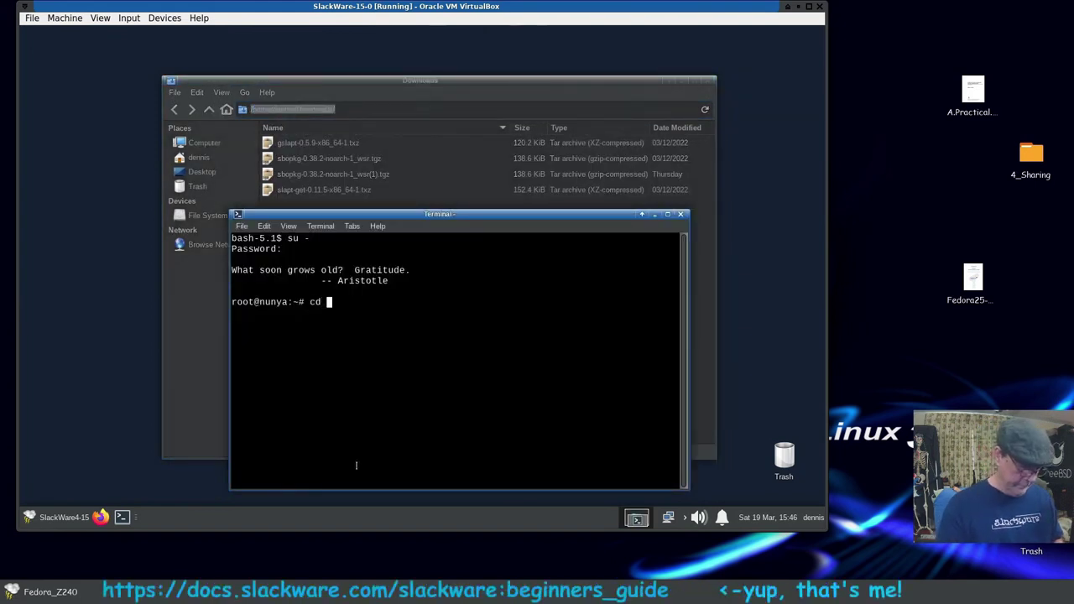
pyautogui.hotkey('ctrl', 'shift', 'v')
pyautogui.press('Return')
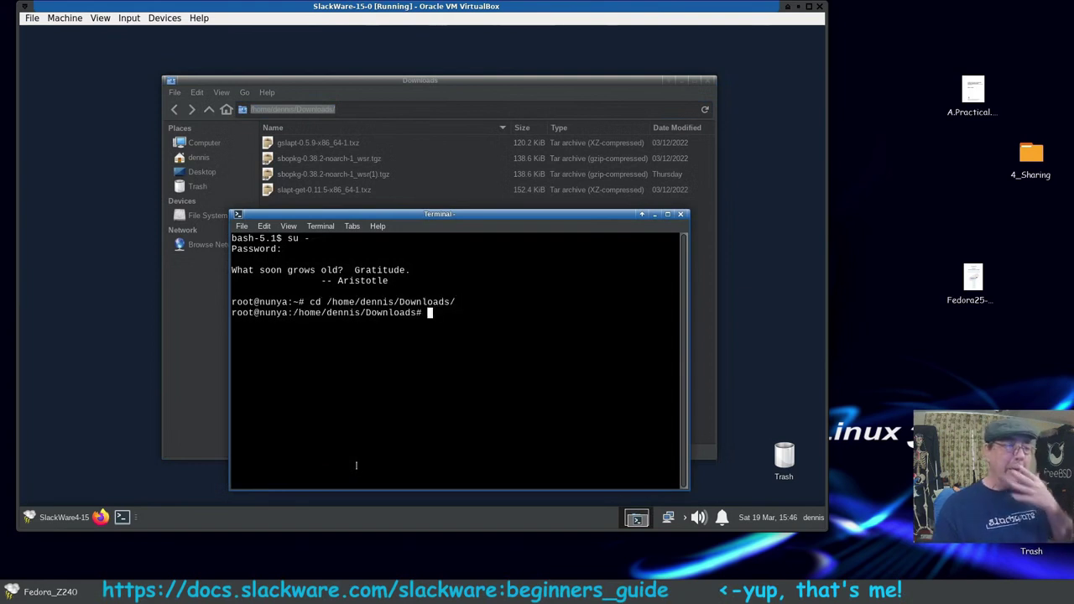
# Tab-complete installpkg gslapt-0.5.9-x86_64-1.txz, then abandon it and close the terminal
pyautogui.write('in')
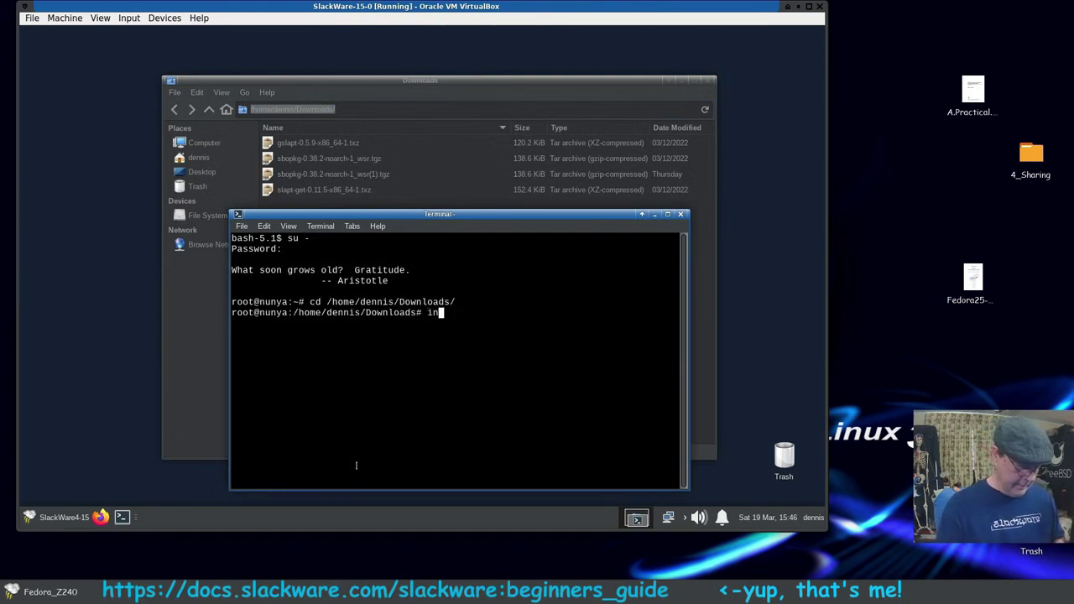
pyautogui.write('stallpkg')
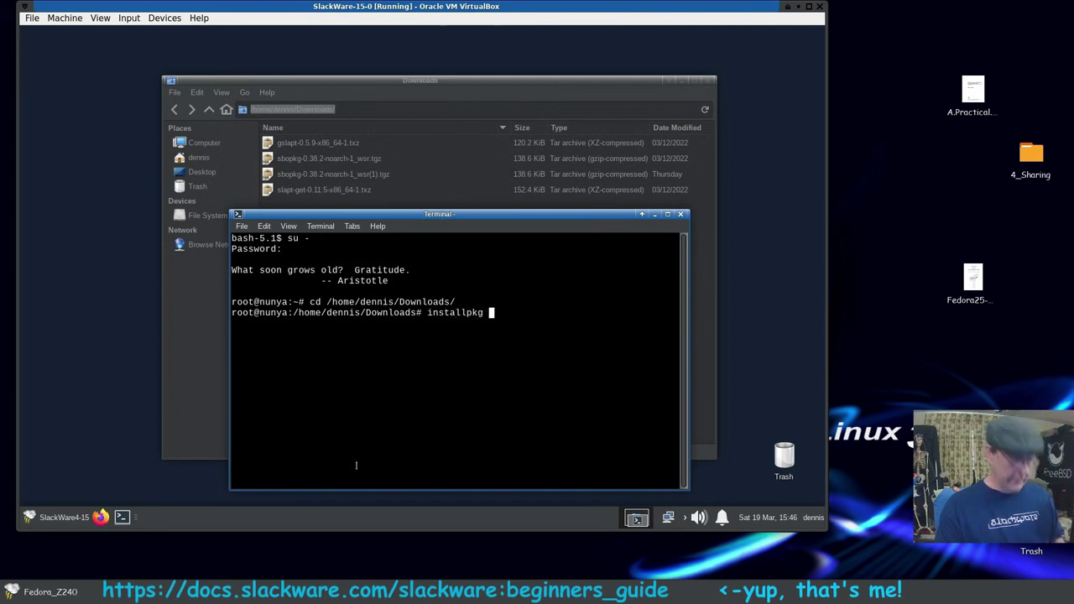
pyautogui.write(' sb')
pyautogui.press('Tab')
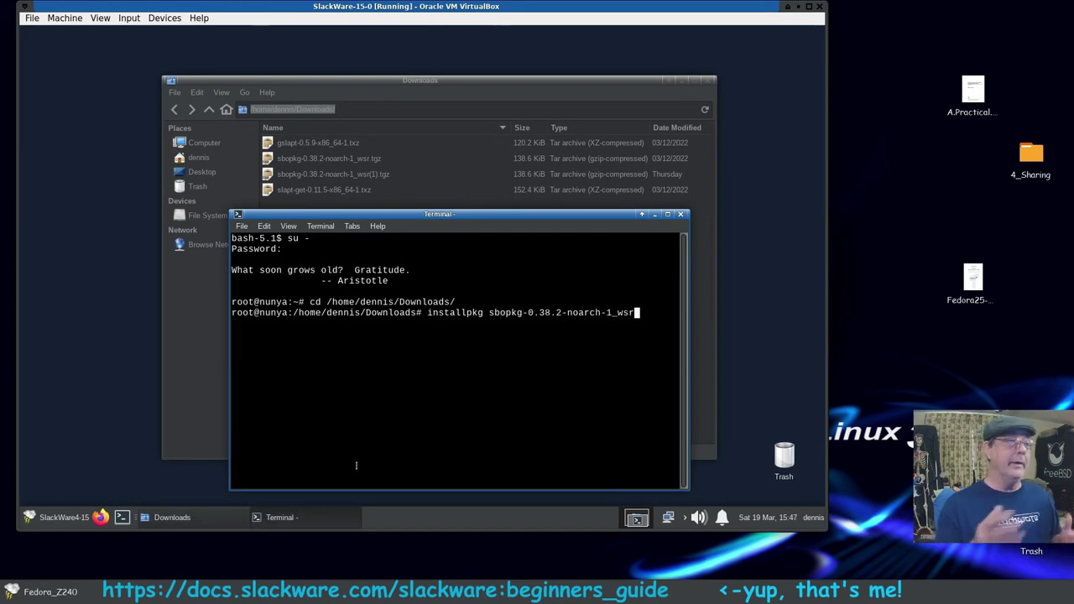
pyautogui.press('BackSpace')
pyautogui.press('BackSpace')
pyautogui.press('BackSpace')
pyautogui.press('BackSpace')
pyautogui.press('BackSpace')
pyautogui.press('BackSpace')
pyautogui.press('BackSpace')
pyautogui.press('BackSpace')
pyautogui.press('BackSpace')
pyautogui.press('BackSpace')
pyautogui.press('BackSpace')
pyautogui.press('BackSpace')
pyautogui.press('BackSpace')
pyautogui.press('BackSpace')
pyautogui.press('BackSpace')
pyautogui.press('BackSpace')
pyautogui.press('BackSpace')
pyautogui.press('BackSpace')
pyautogui.press('BackSpace')
pyautogui.press('BackSpace')
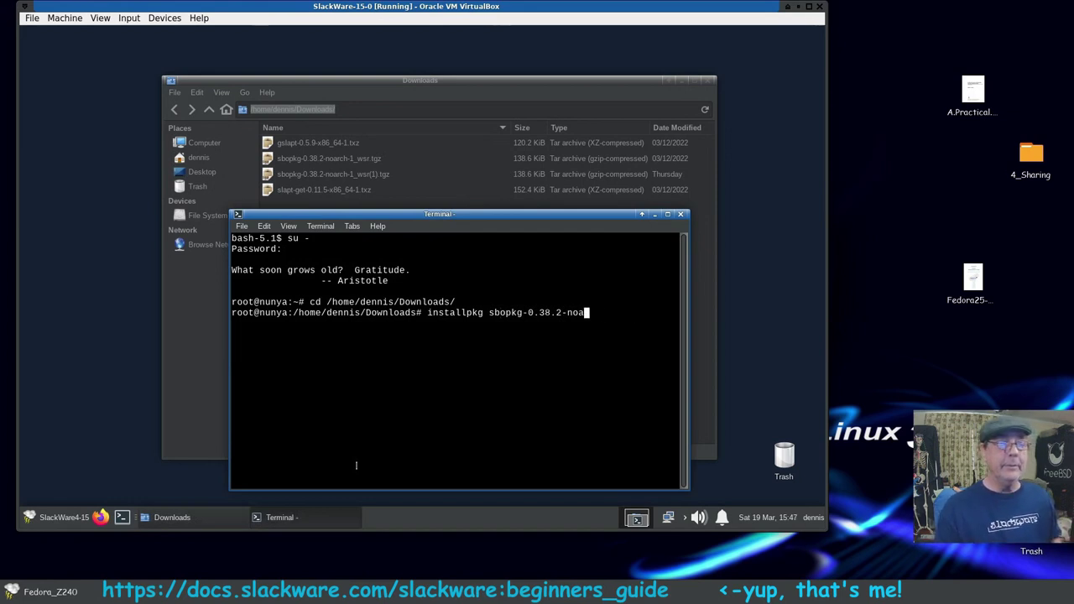
pyautogui.press('BackSpace')
pyautogui.press('BackSpace')
pyautogui.press('BackSpace')
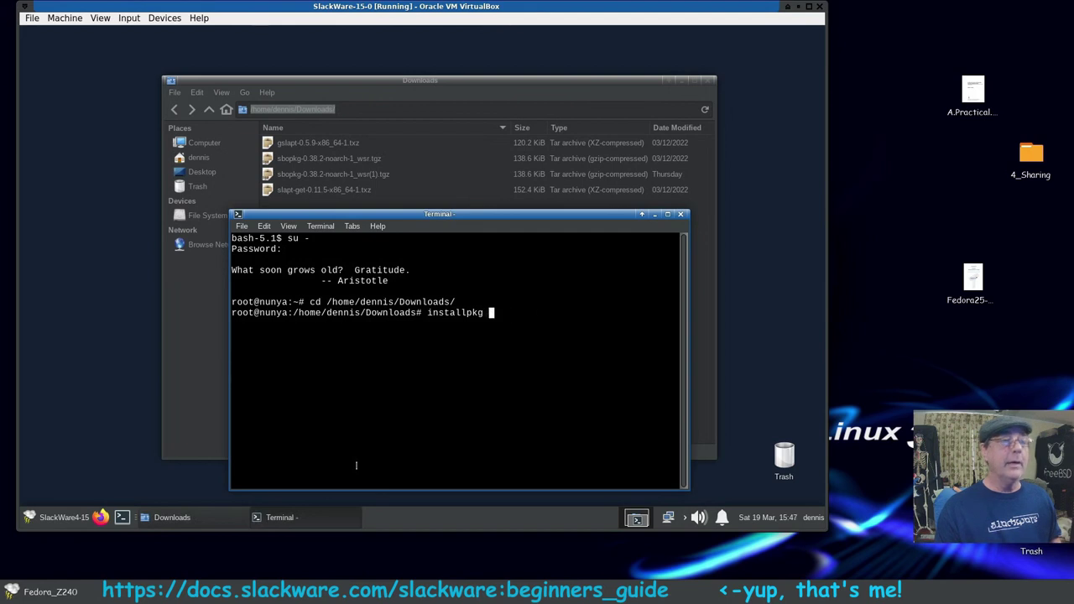
pyautogui.write('gs')
pyautogui.press('Tab')
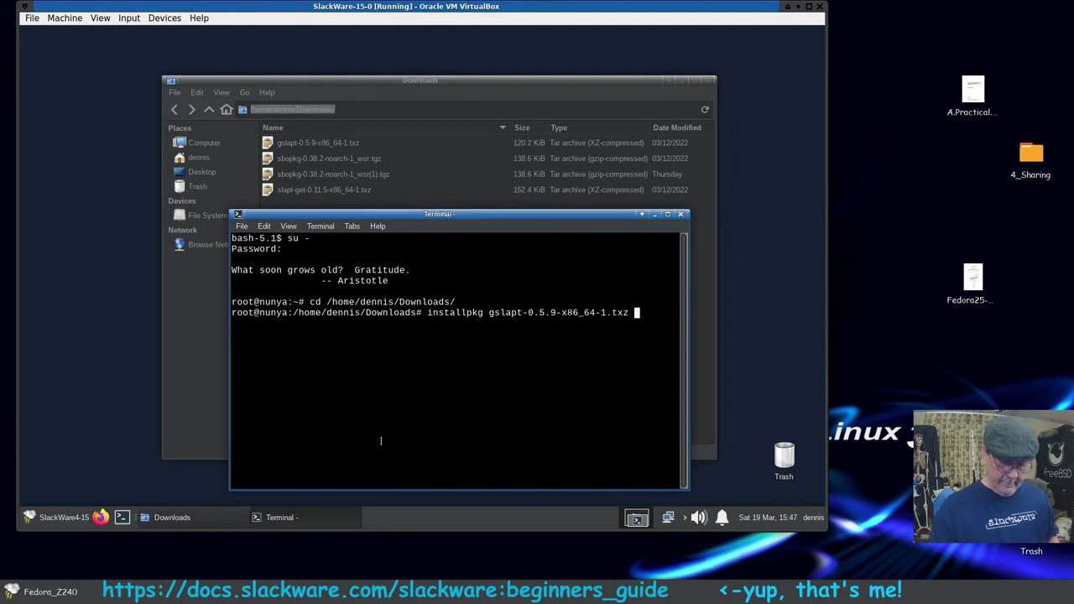
pyautogui.click(680, 214)
pyautogui.click(501, 395)
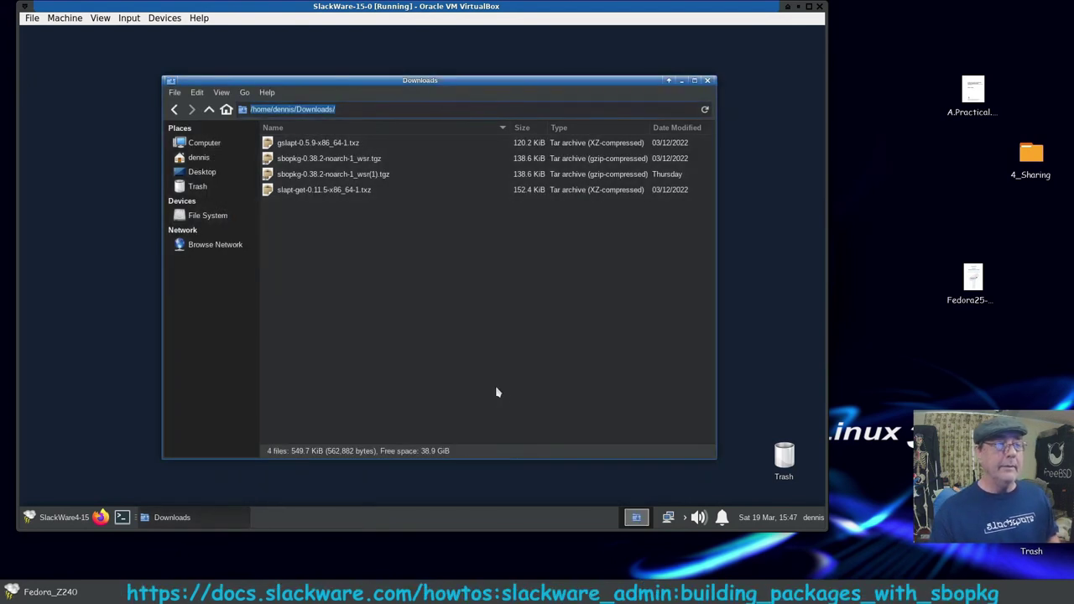
# Close the Downloads window, become root with su -, and launch sbopkg
pyautogui.click(707, 81)
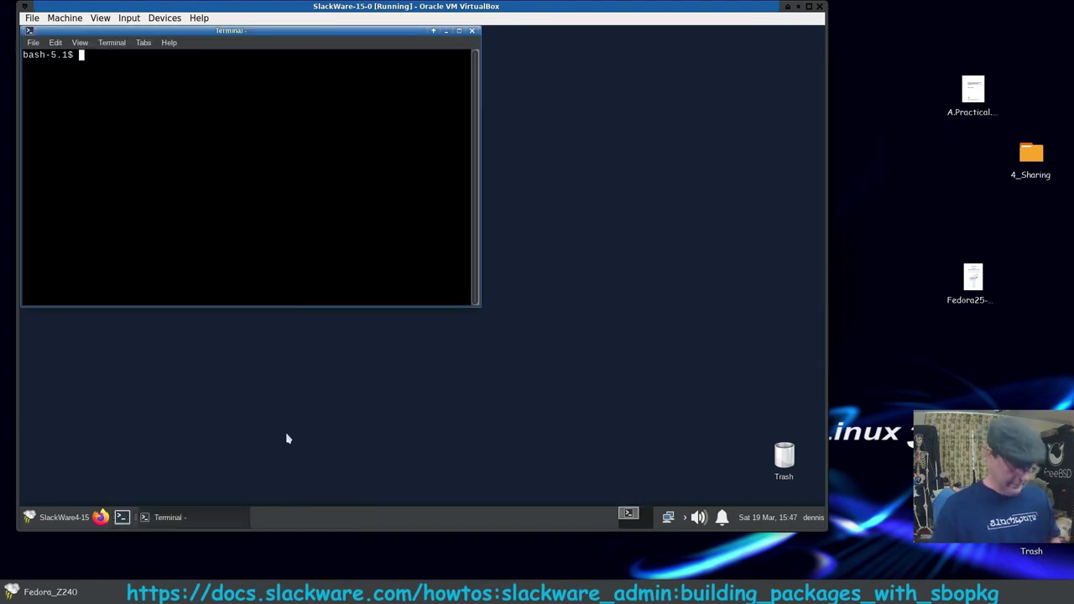
pyautogui.write('su -')
pyautogui.press('Return')
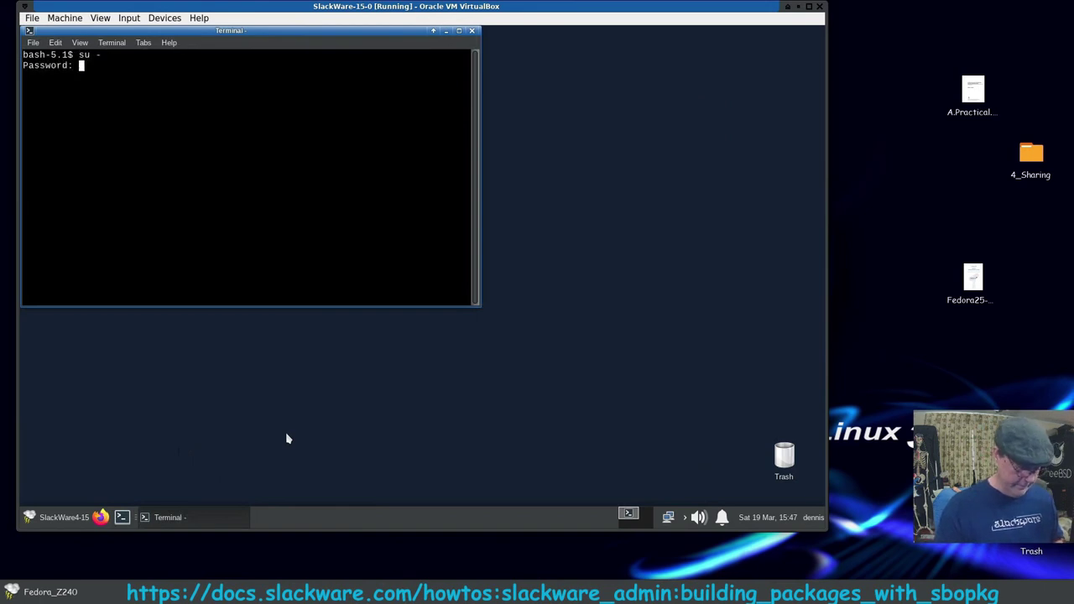
pyautogui.press('Return')
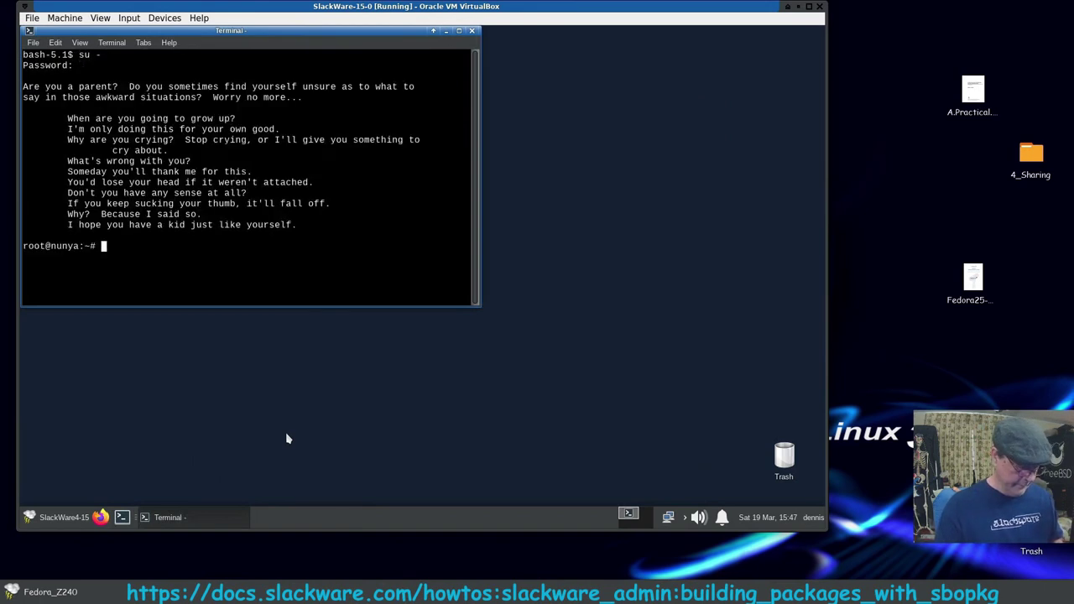
pyautogui.write('sb')
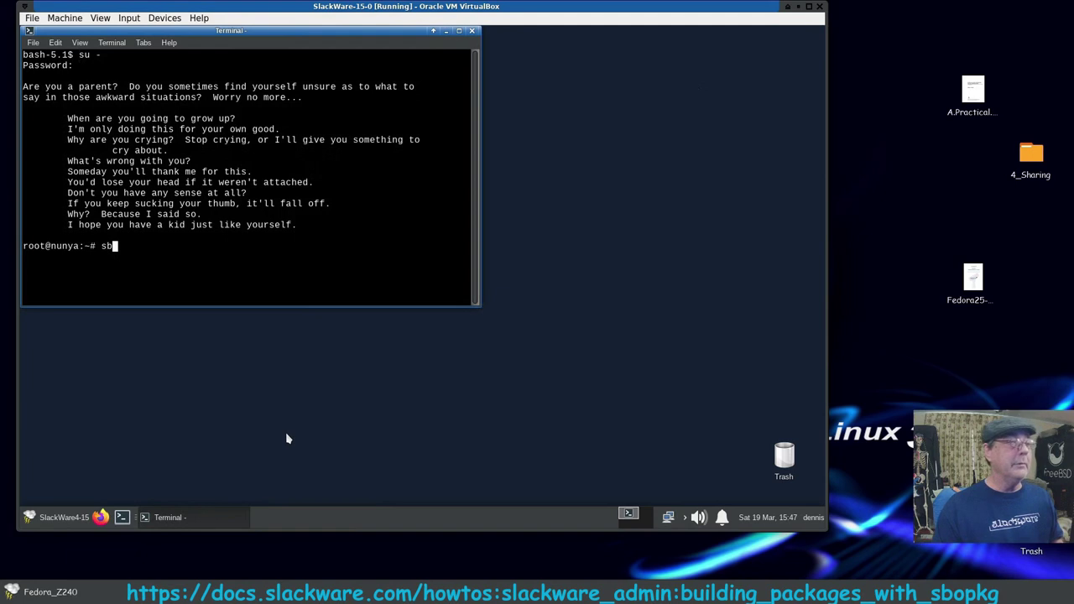
pyautogui.write('o')
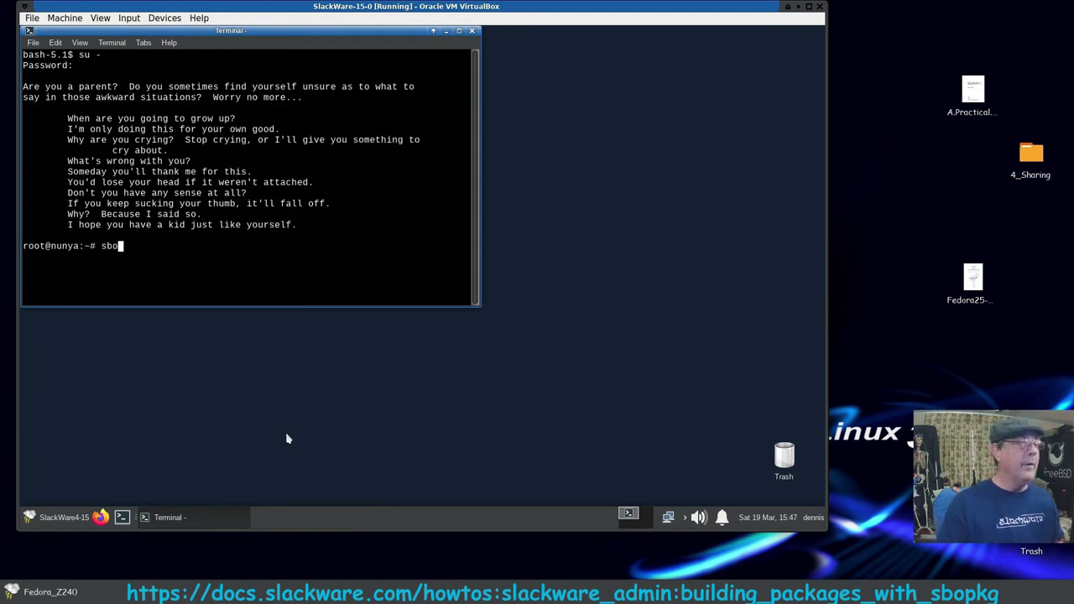
pyautogui.write('pkg')
pyautogui.press('Return')
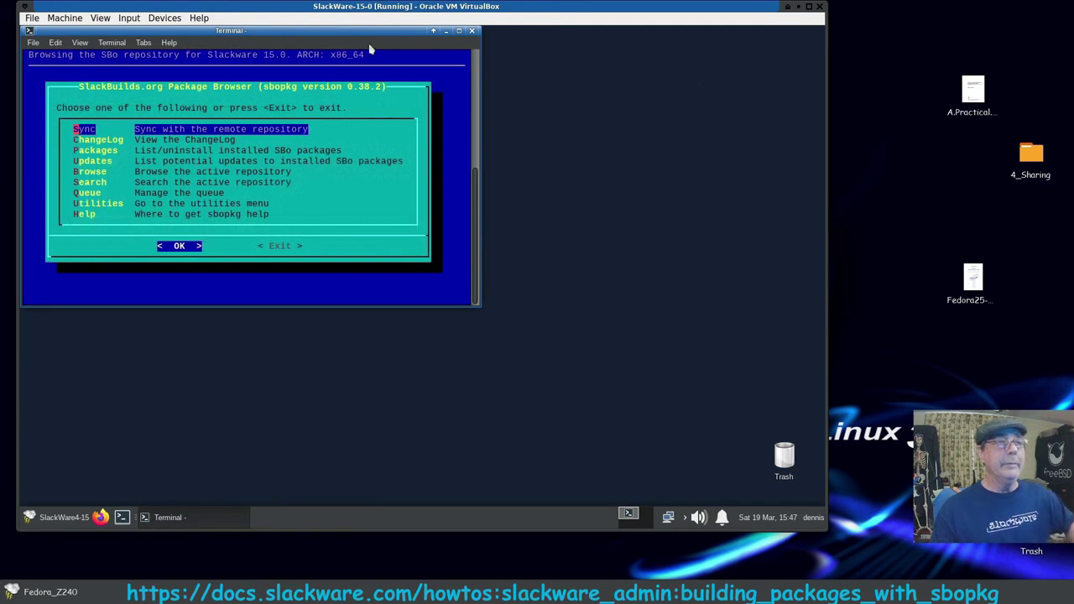
# Browse the active repository's category list, then go back and choose Search
pyautogui.moveTo(369, 36); pyautogui.dragTo(533, 117)
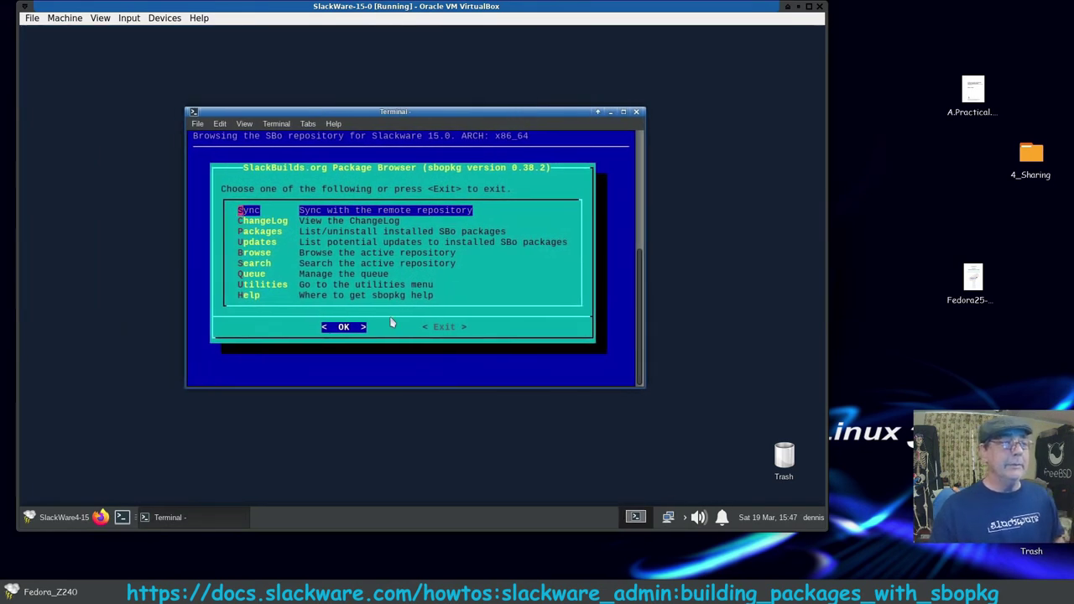
pyautogui.click(330, 255)
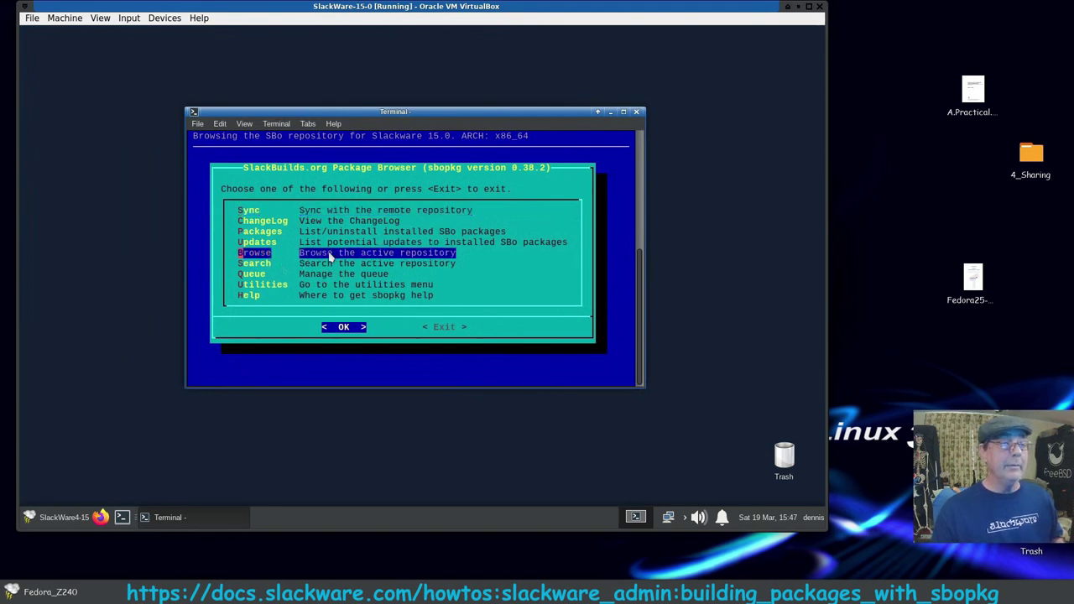
pyautogui.click(344, 327)
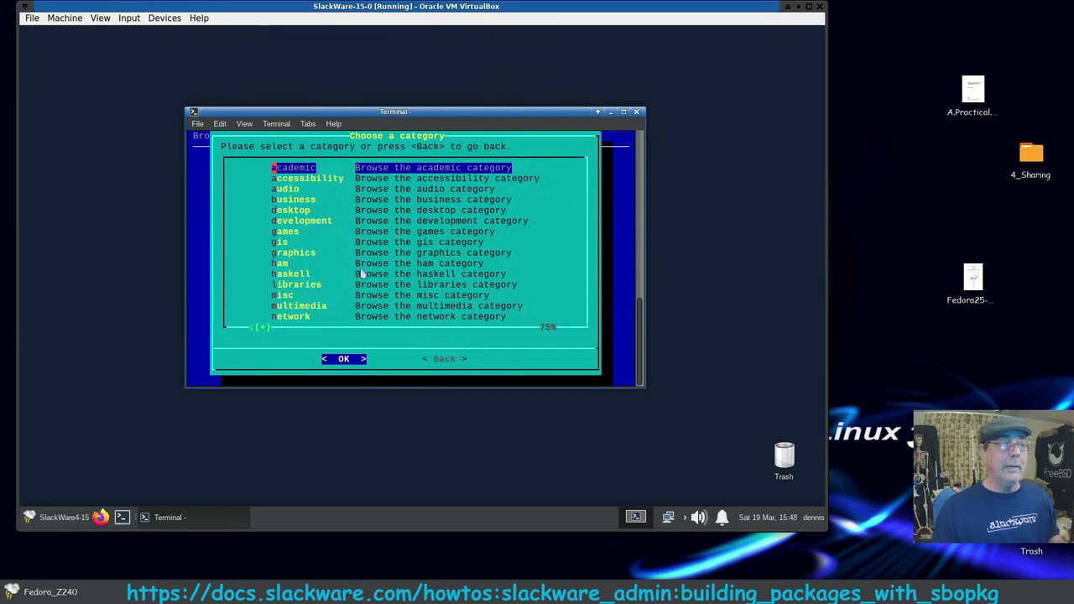
pyautogui.click(444, 360)
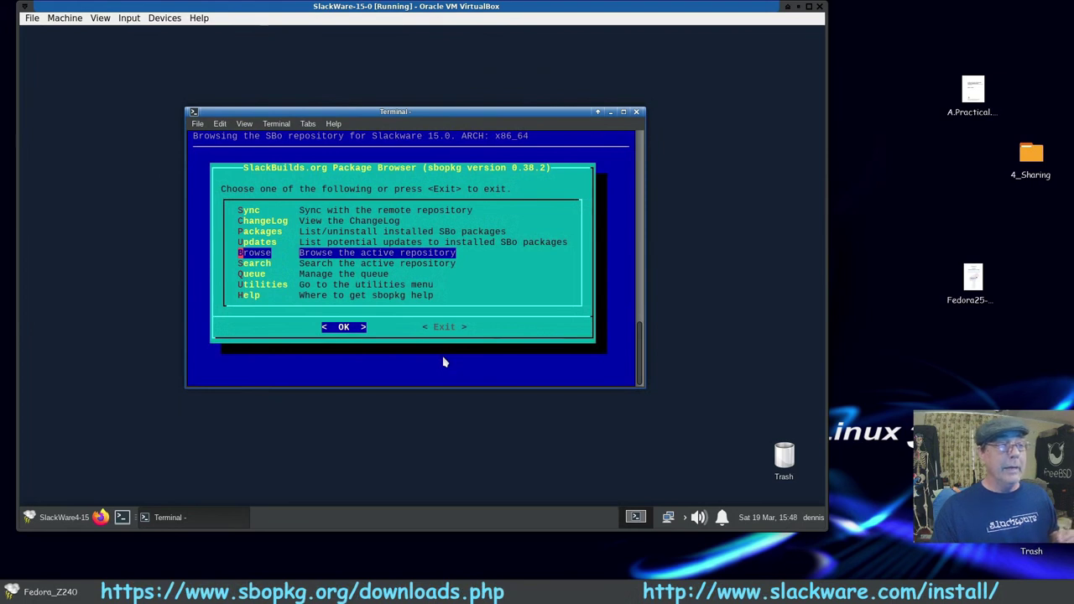
pyautogui.click(262, 265)
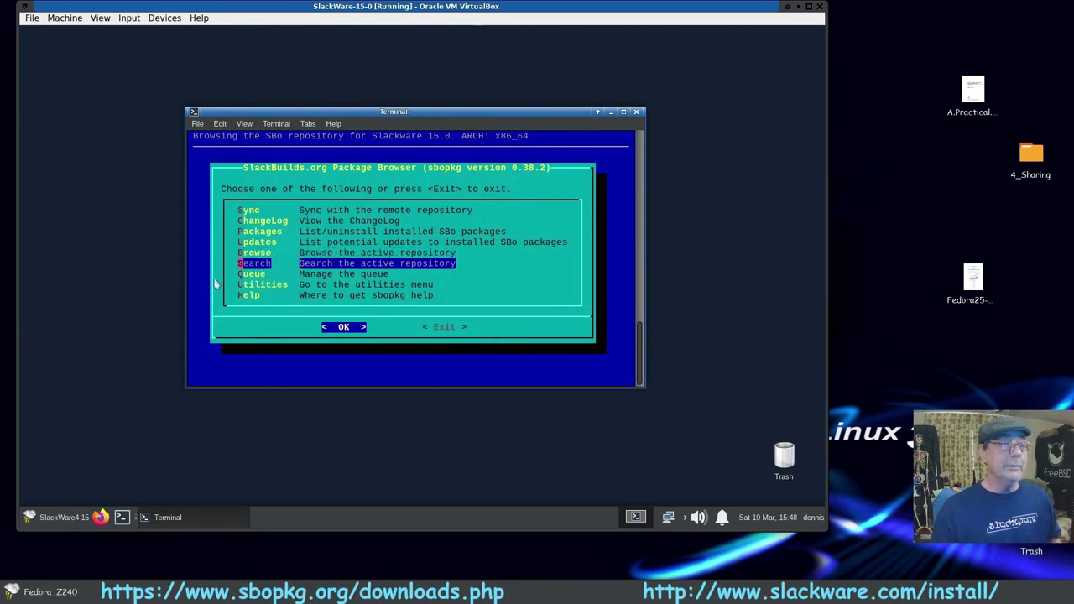
# Search the repository for obs-studio and view the multimedia/obs-studio README
pyautogui.click(343, 327)
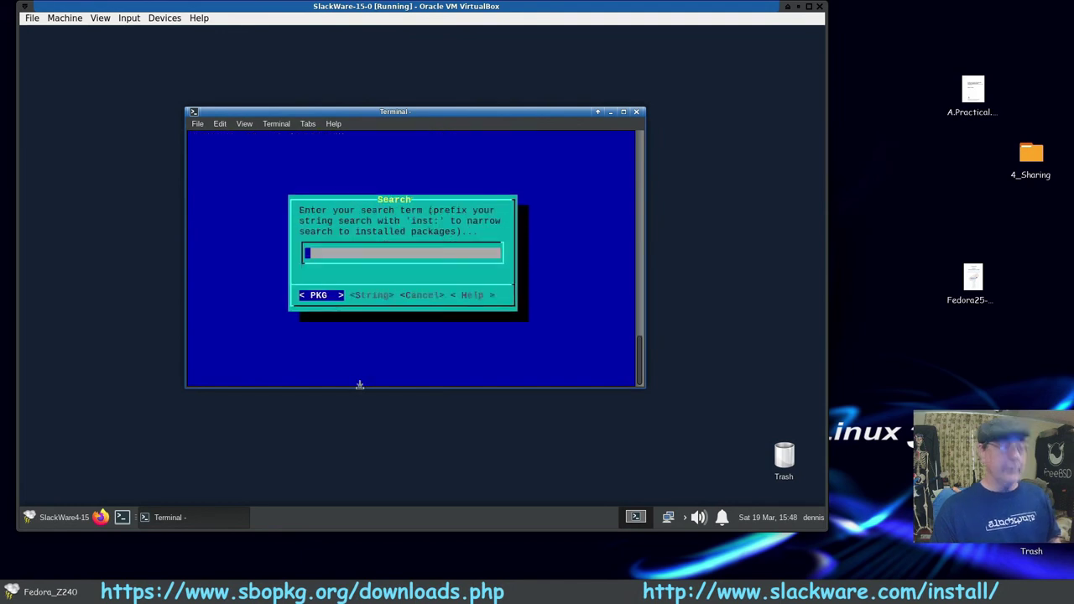
pyautogui.write('obs-studio')
pyautogui.press('Return')
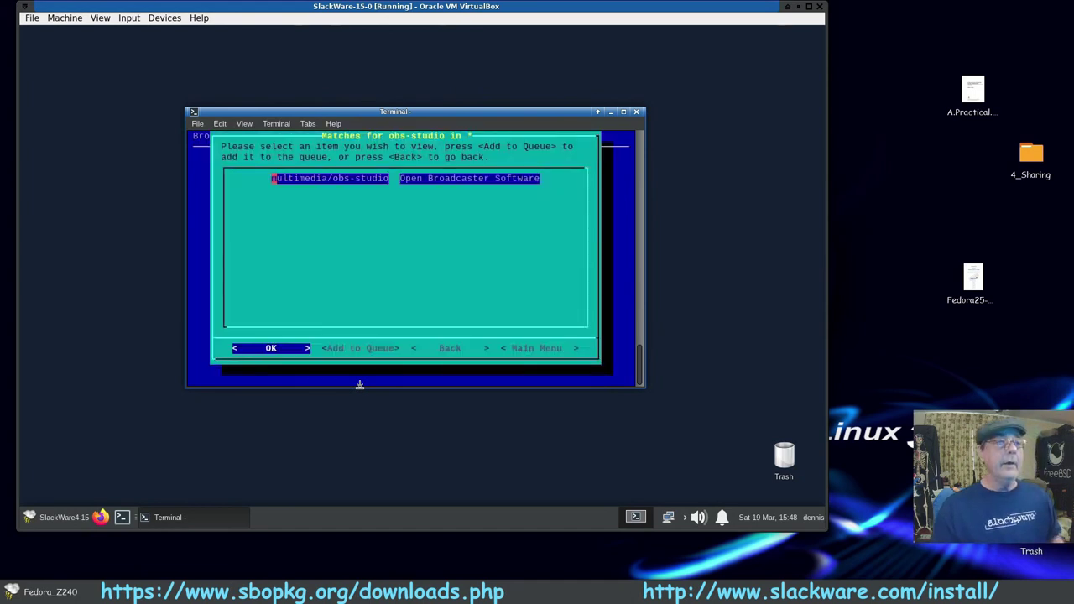
pyautogui.click(276, 348)
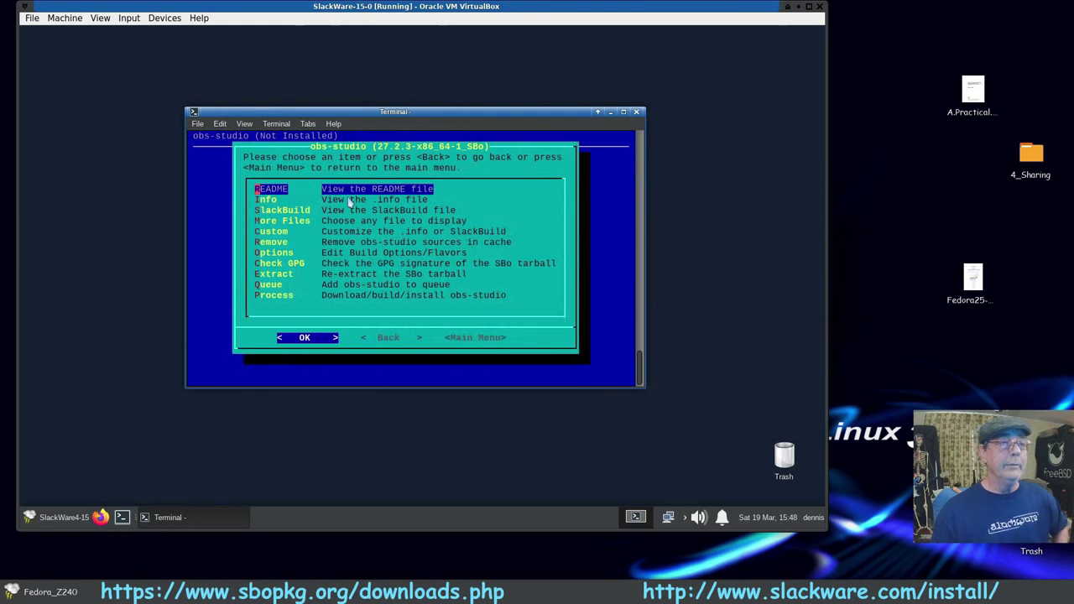
pyautogui.click(305, 338)
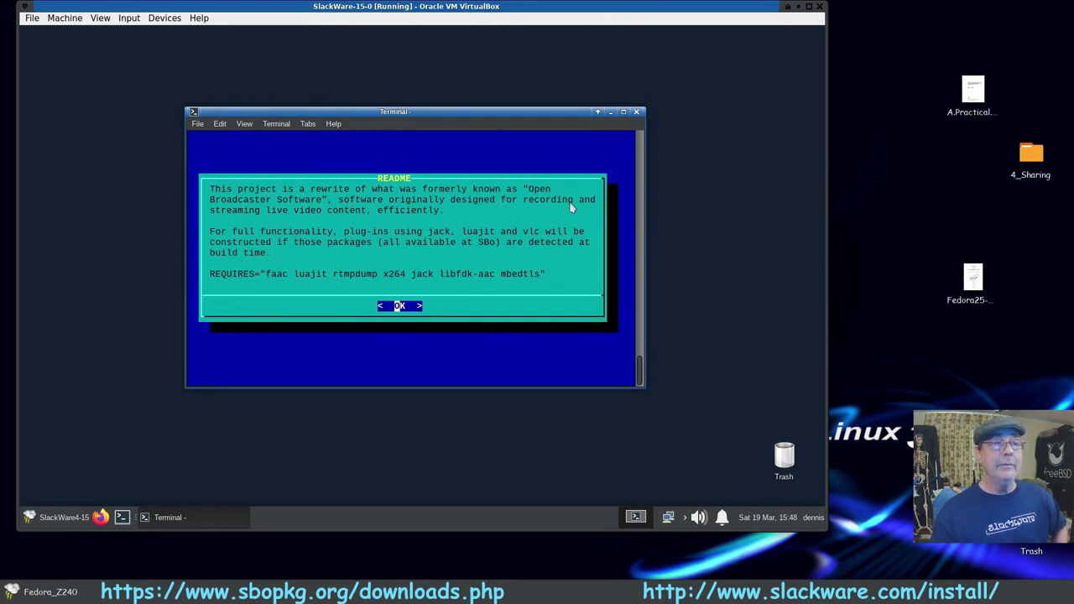
# Close the README and view the obs-studio.info file
pyautogui.click(402, 305)
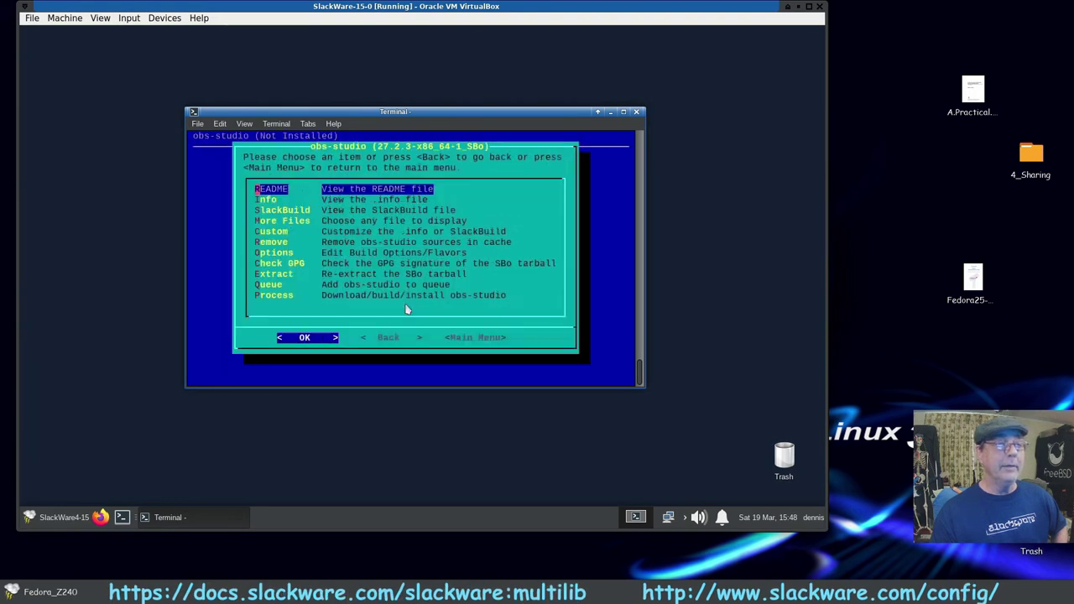
pyautogui.click(339, 203)
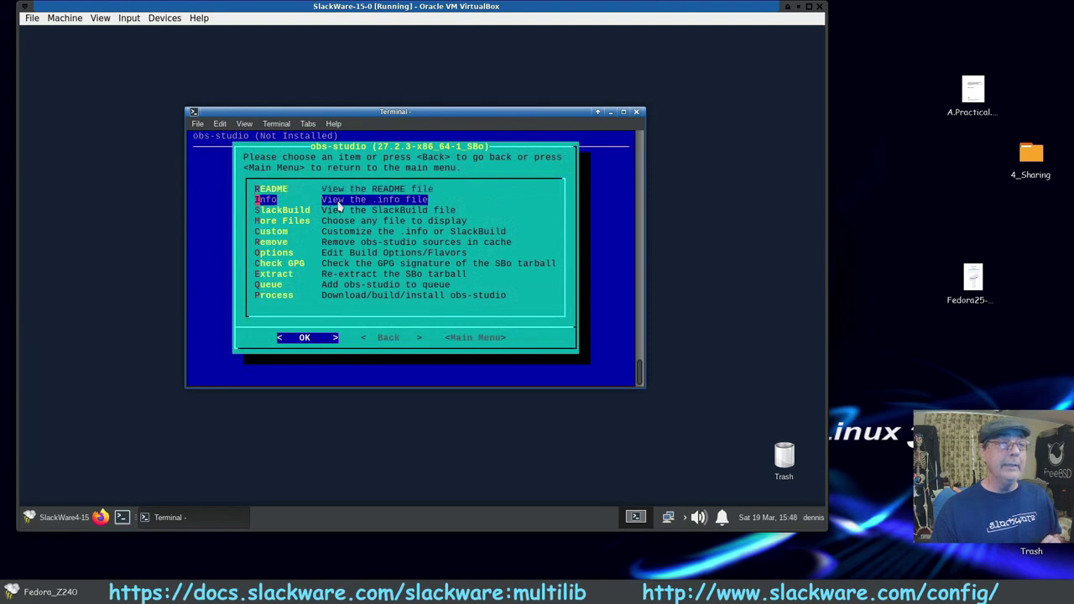
pyautogui.click(320, 338)
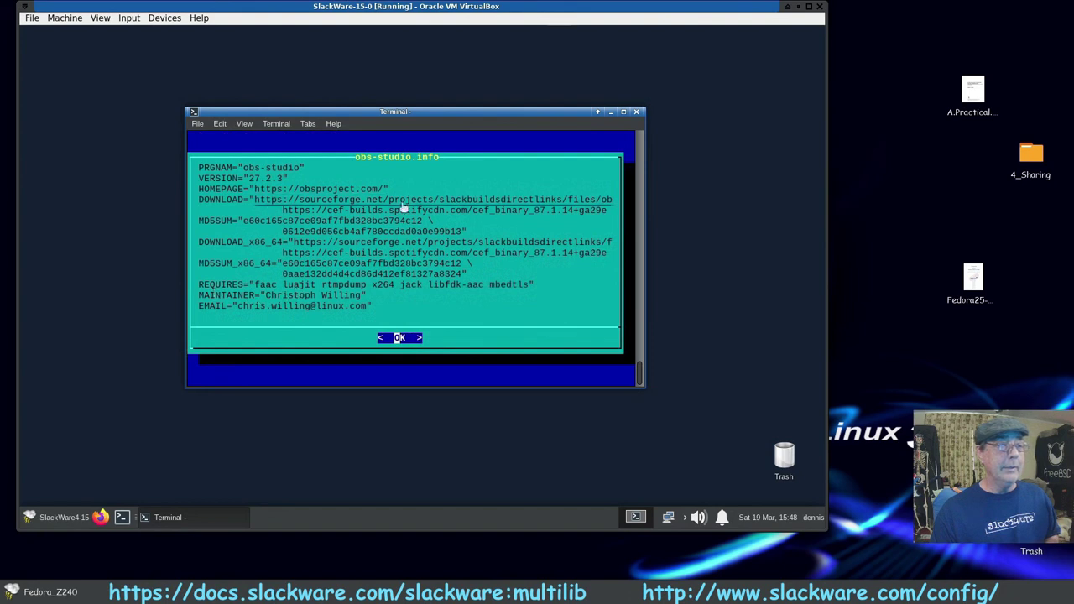
pyautogui.click(402, 338)
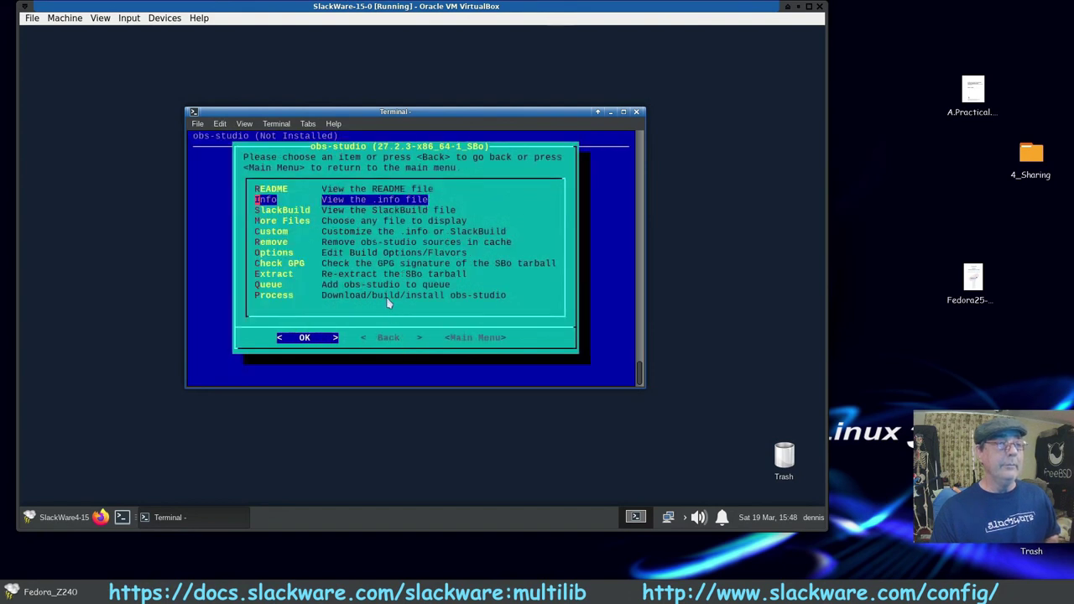
# View the obs-studio.SlackBuild script, then return to the sbopkg main menu without installing
pyautogui.click(363, 211)
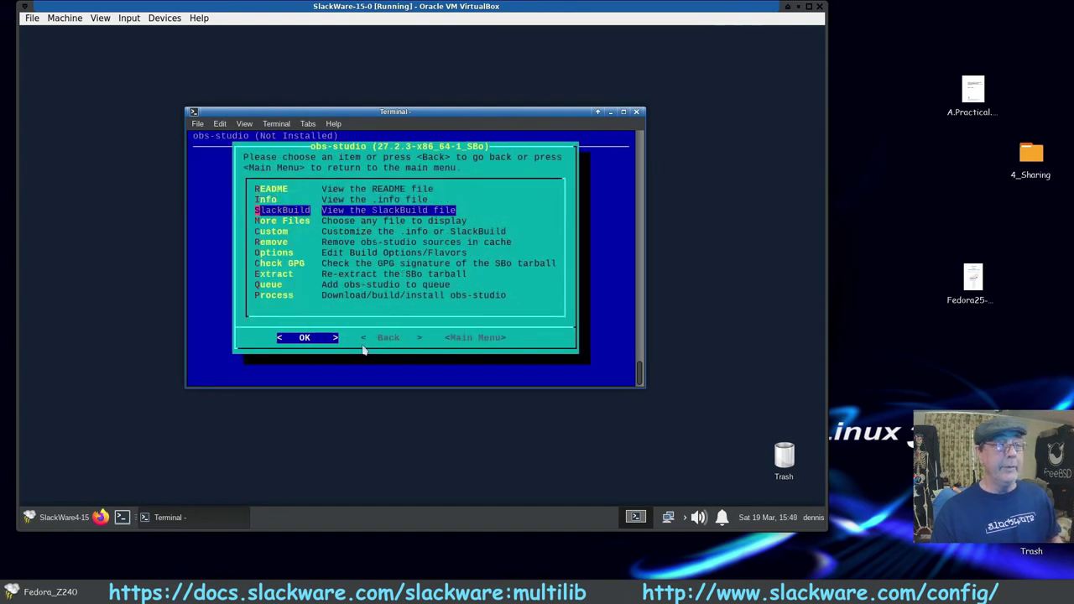
pyautogui.click(309, 338)
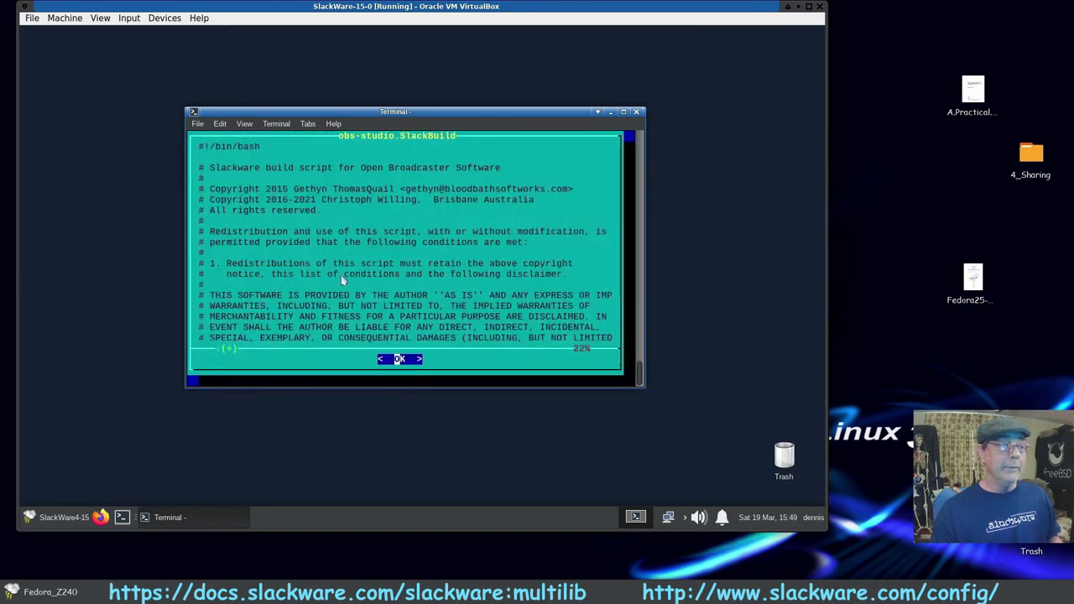
pyautogui.click(407, 362)
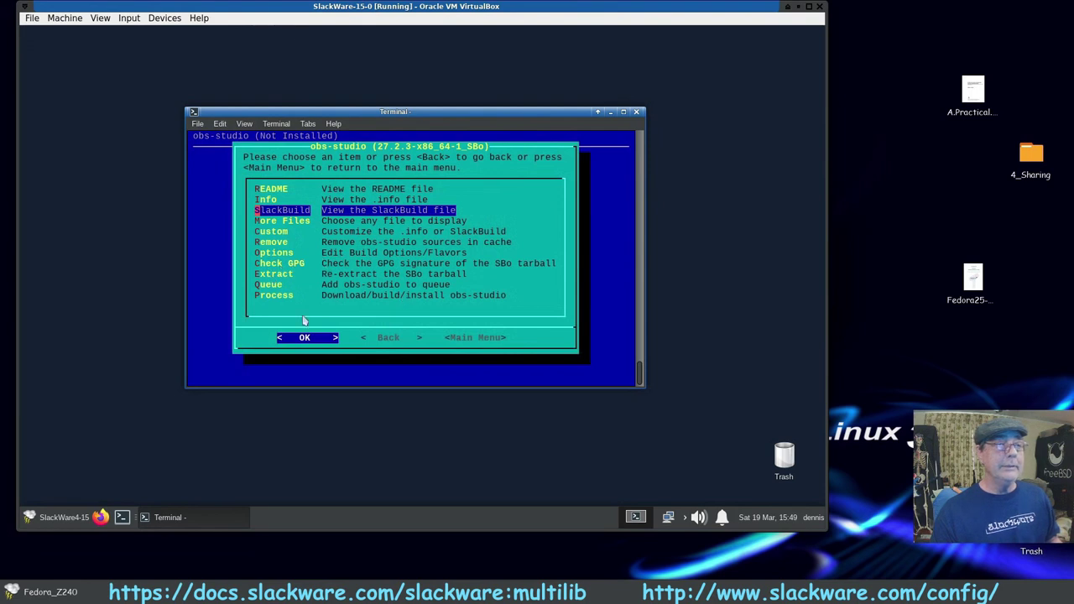
pyautogui.click(344, 298)
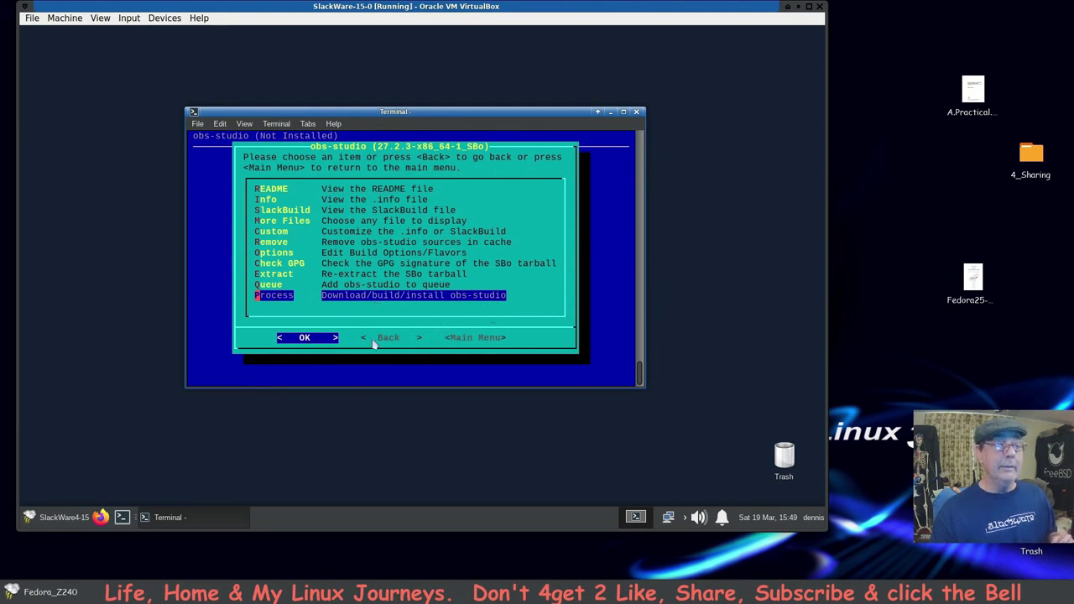
pyautogui.click(484, 339)
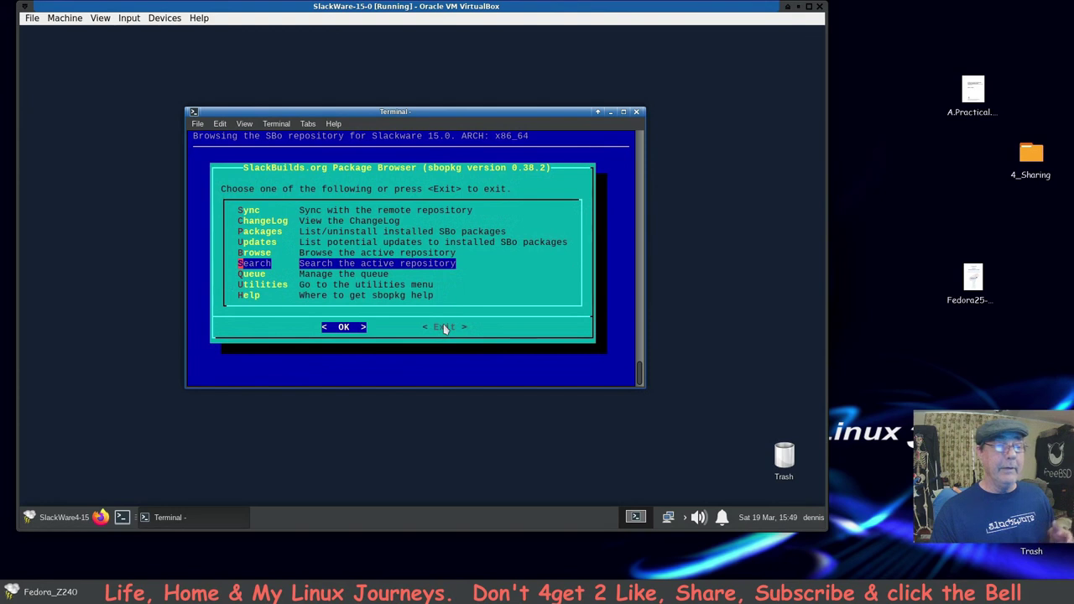
# Exit sbopkg and log out of root with Ctrl+D
pyautogui.click(444, 326)
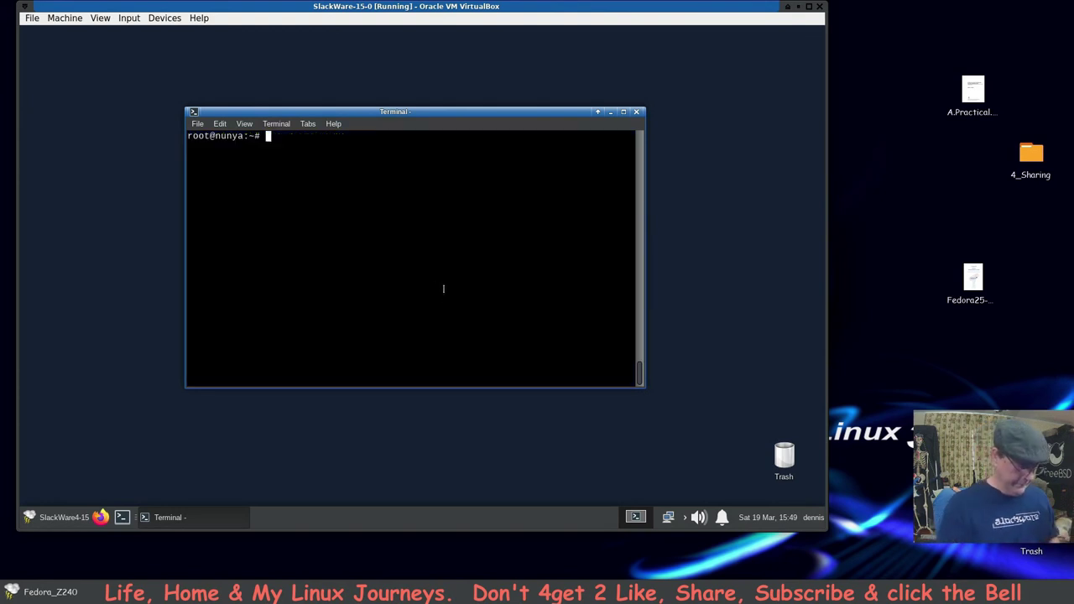
pyautogui.hotkey('ctrl', 'd')
pyautogui.hotkey('ctrl', 'd')
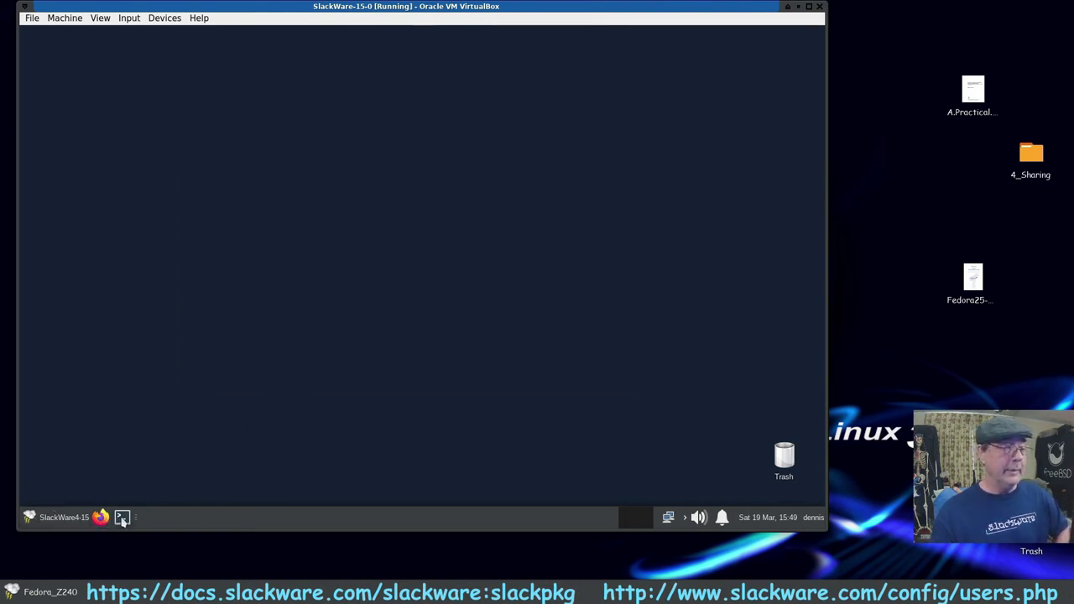
pyautogui.moveTo(321, 33); pyautogui.dragTo(637, 130)
# Glance at the Games applications menu, then dismiss it and close the terminal
pyautogui.click(50, 527)
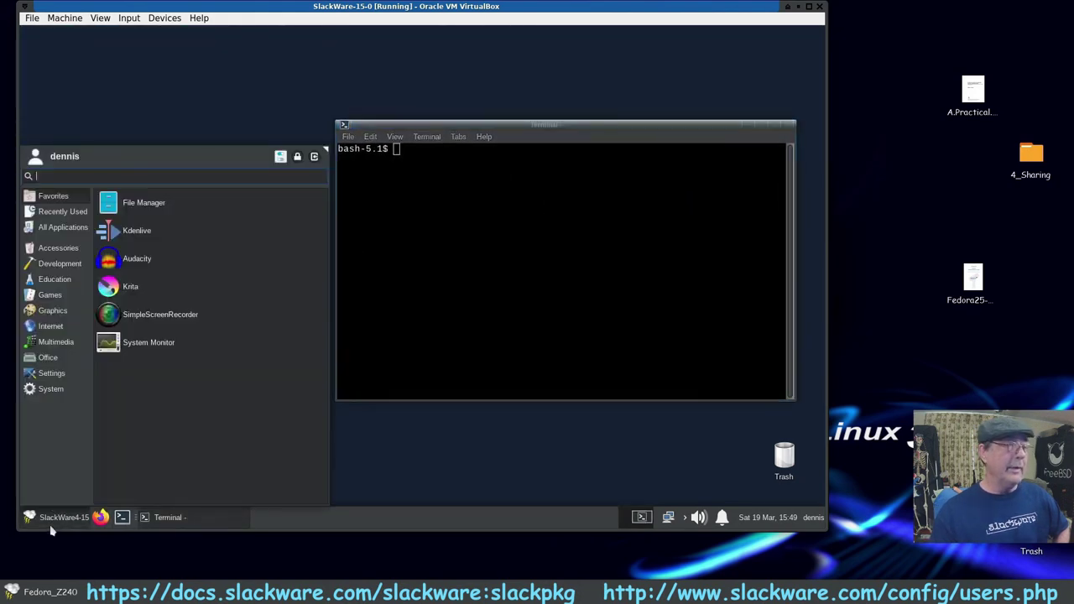
pyautogui.click(67, 298)
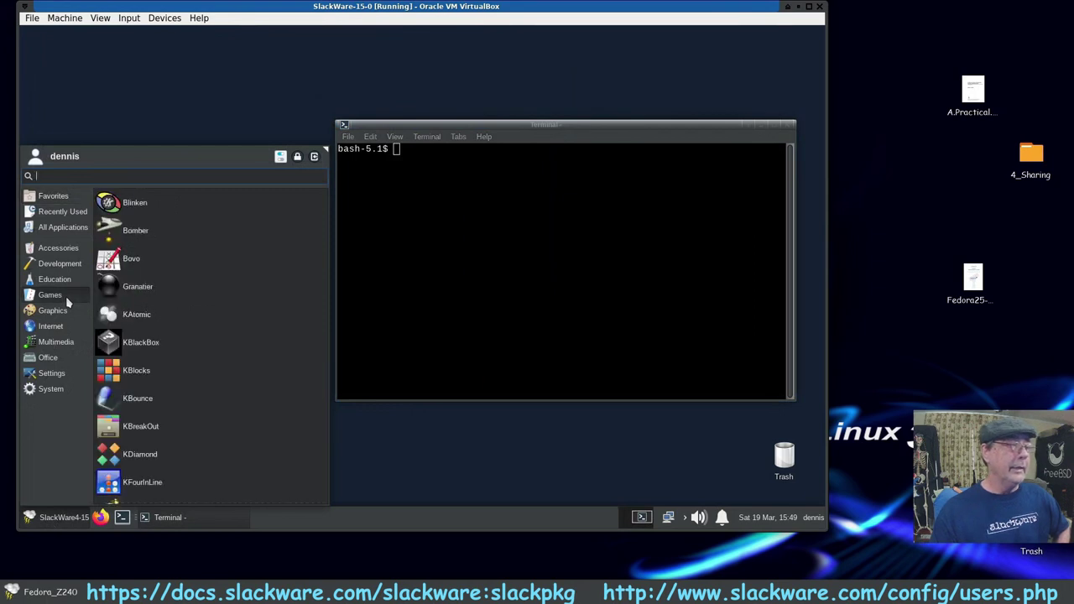
pyautogui.scroll(-3, 273, 410)
pyautogui.scroll(3, 268, 401)
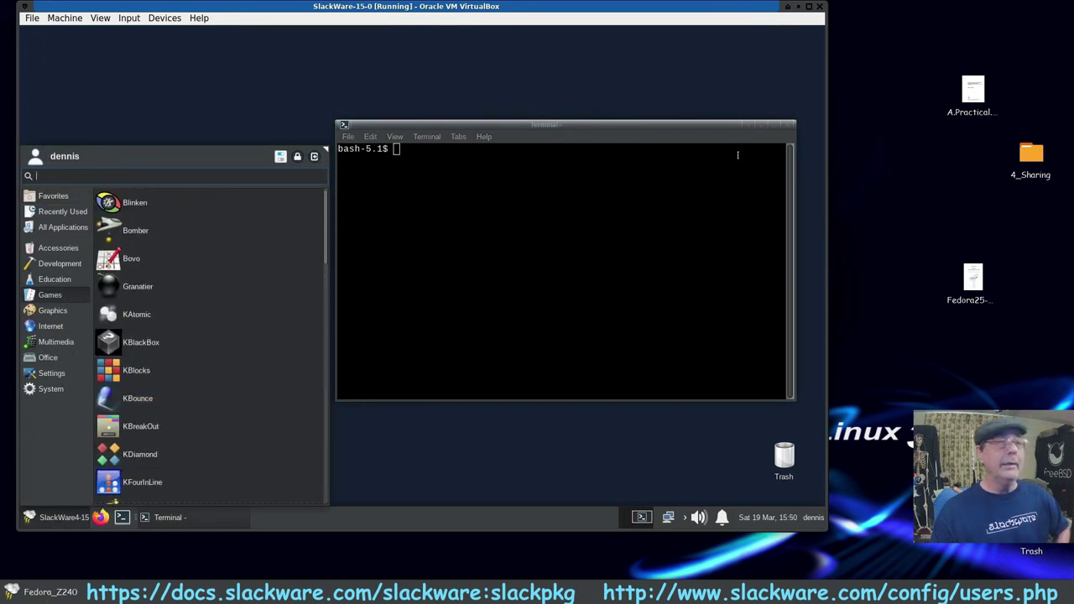
pyautogui.click(786, 135)
pyautogui.click(787, 128)
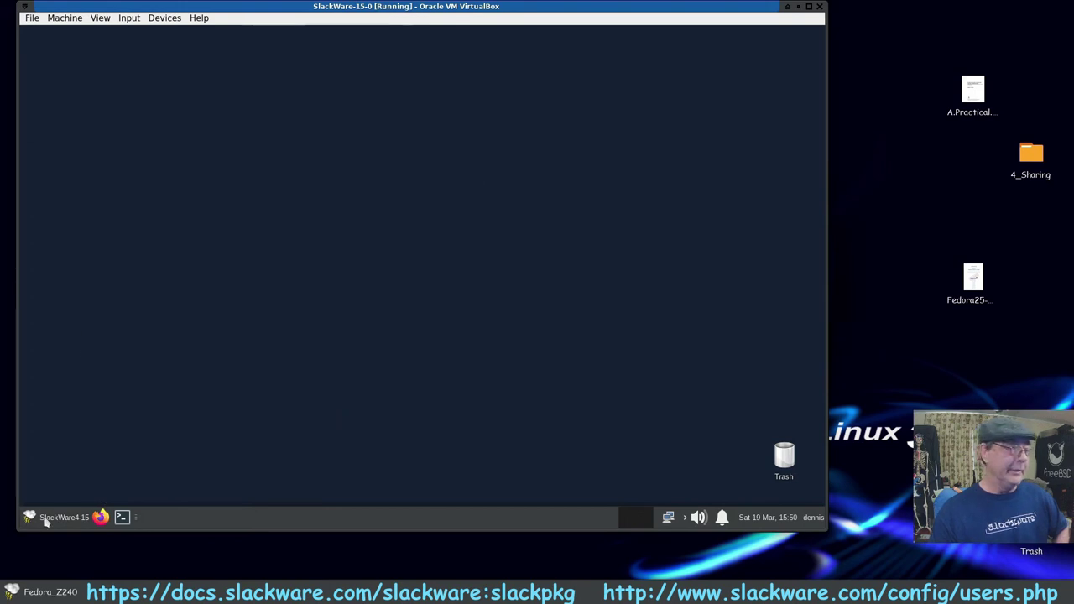
# Browse the Accessories, Development and Education application lists in the menu
pyautogui.click(46, 519)
pyautogui.click(73, 249)
pyautogui.scroll(-10, 235, 360)
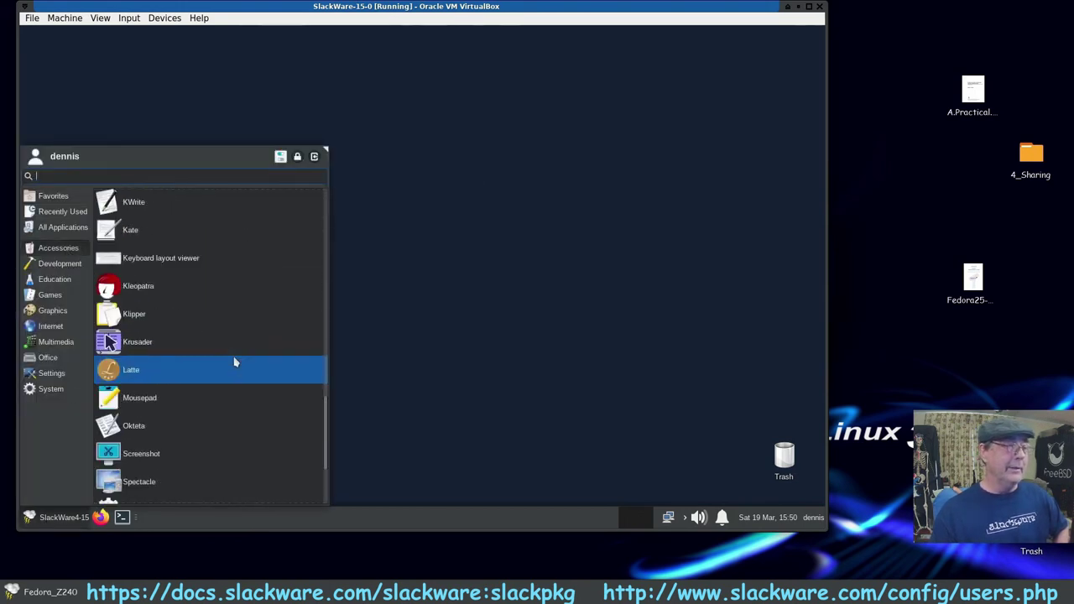
pyautogui.scroll(10, 235, 361)
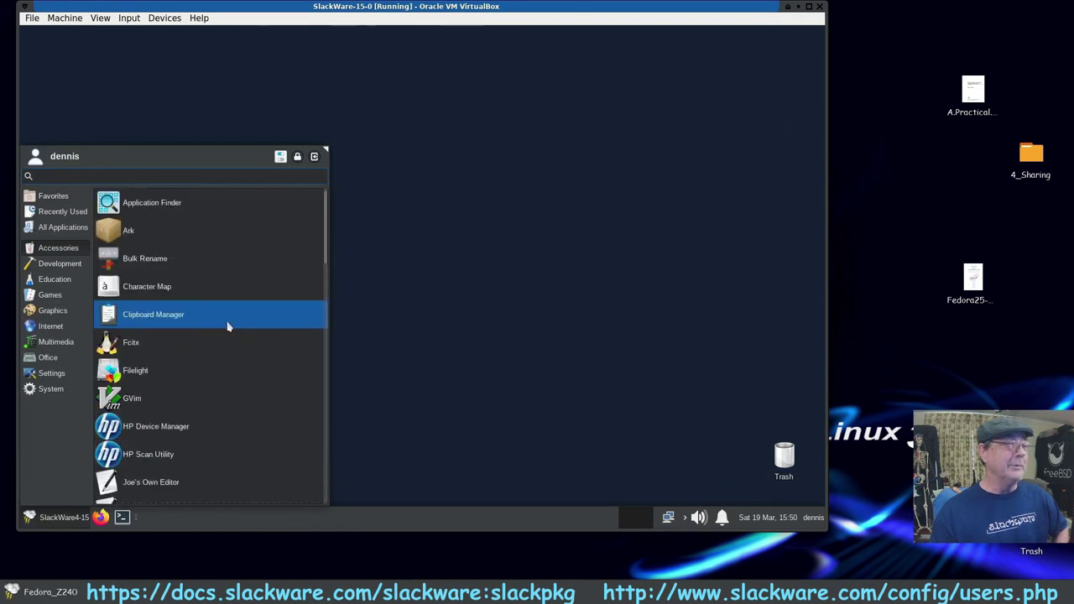
pyautogui.click(60, 263)
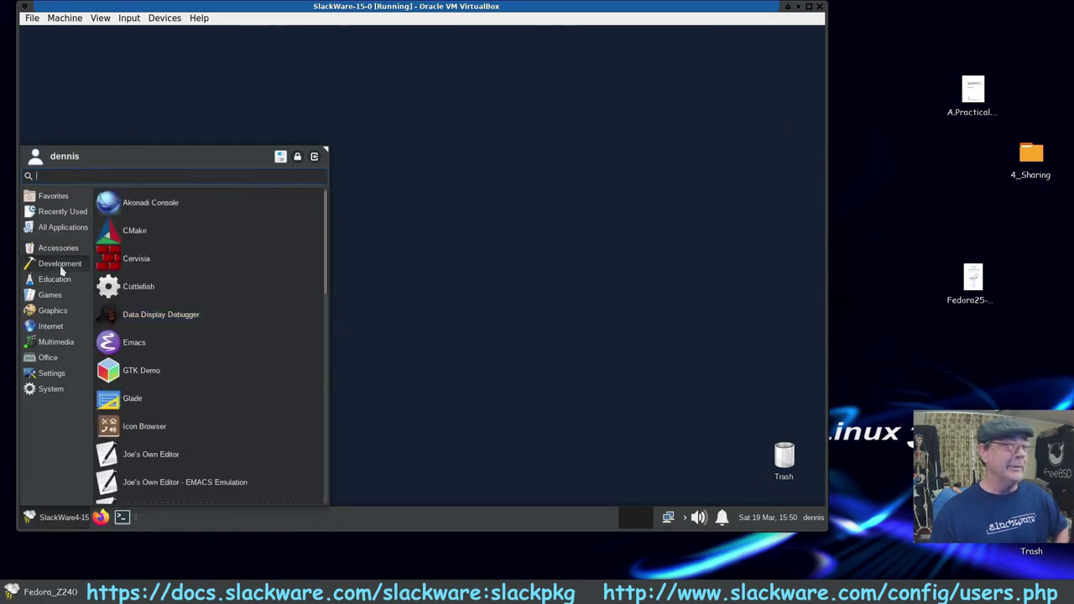
pyautogui.scroll(-8, 232, 308)
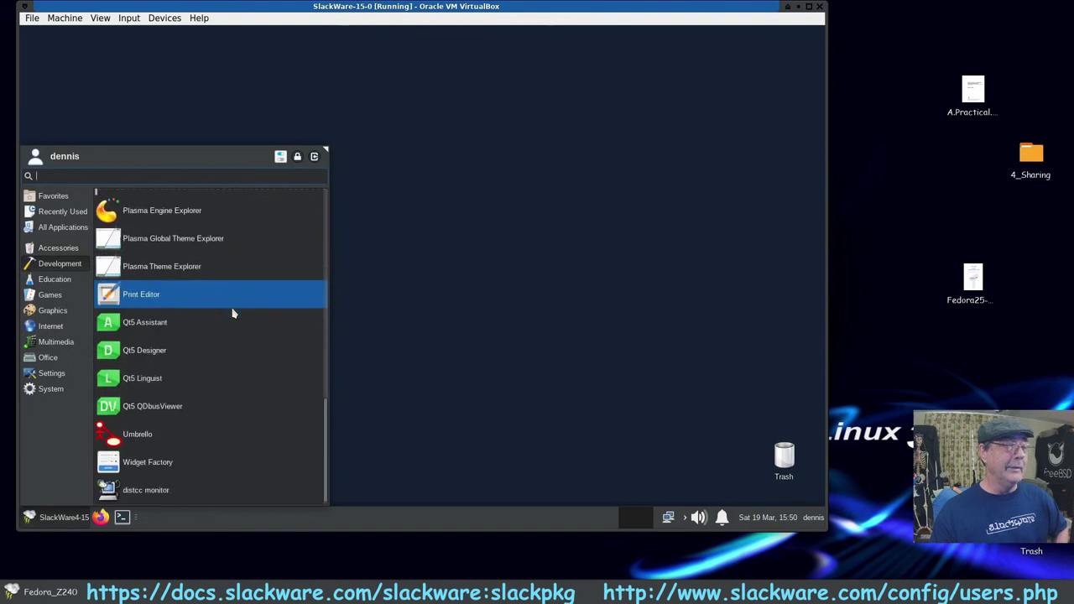
pyautogui.scroll(8, 231, 310)
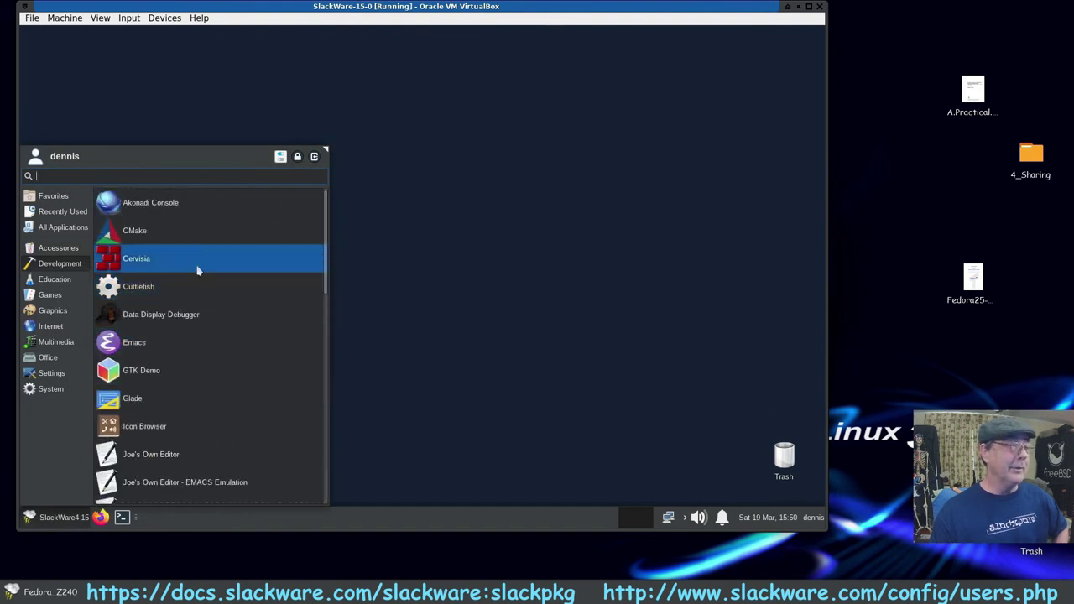
pyautogui.click(51, 284)
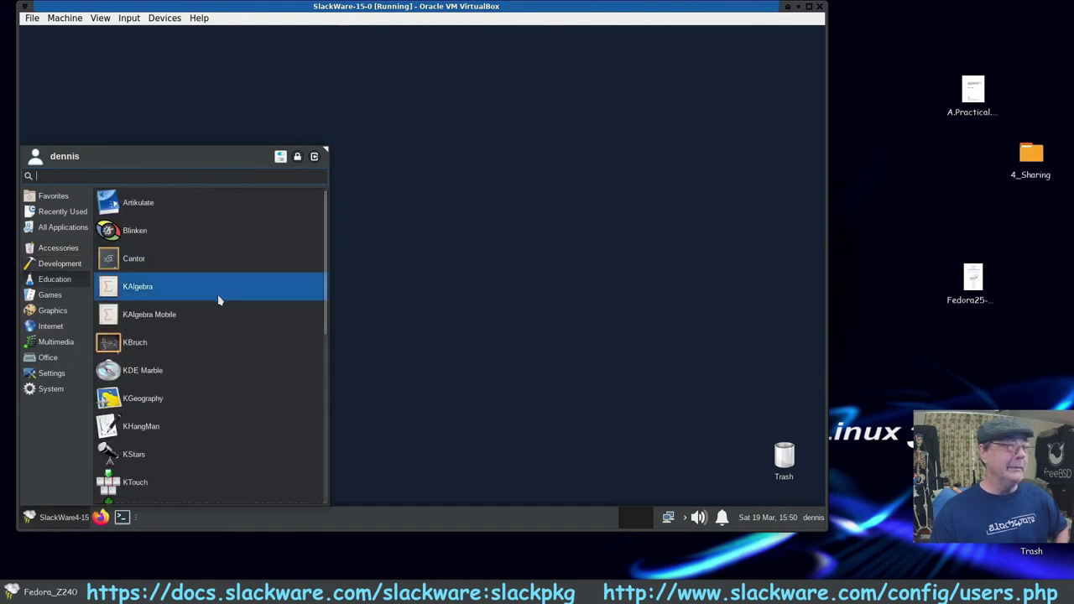
pyautogui.scroll(-5, 218, 303)
pyautogui.scroll(3, 216, 308)
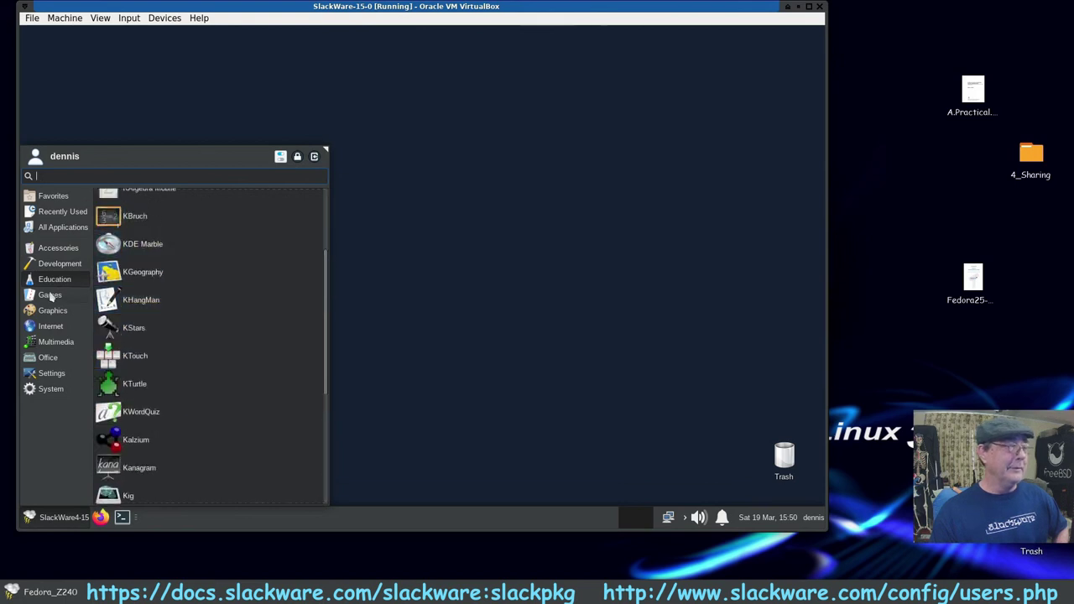
# Browse the Games and Graphics application lists
pyautogui.click(50, 295)
pyautogui.scroll(-6, 212, 318)
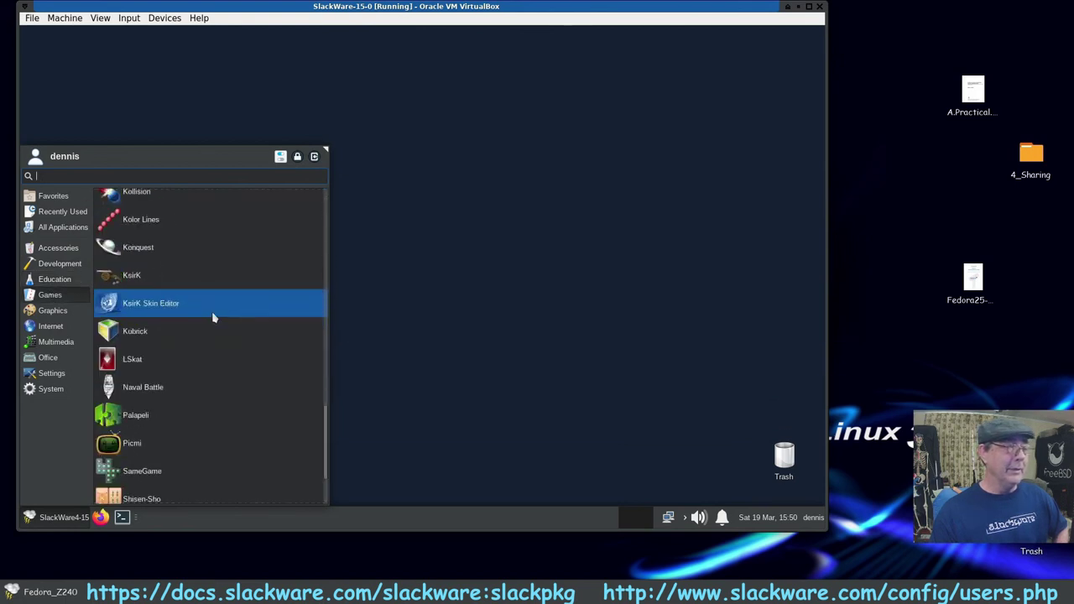
pyautogui.scroll(-1, 213, 318)
pyautogui.click(51, 311)
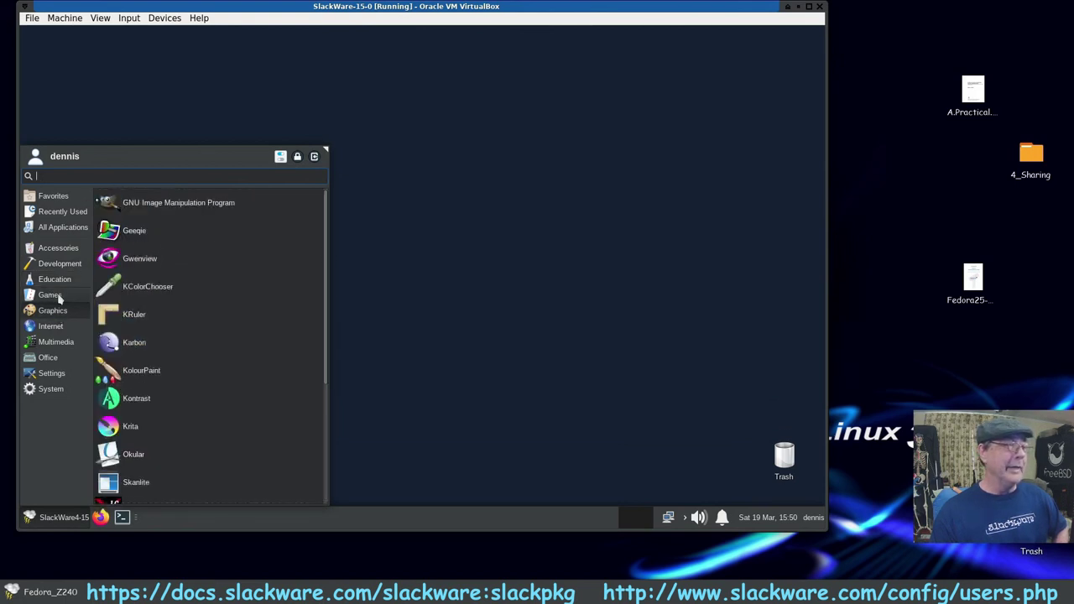
pyautogui.click(59, 298)
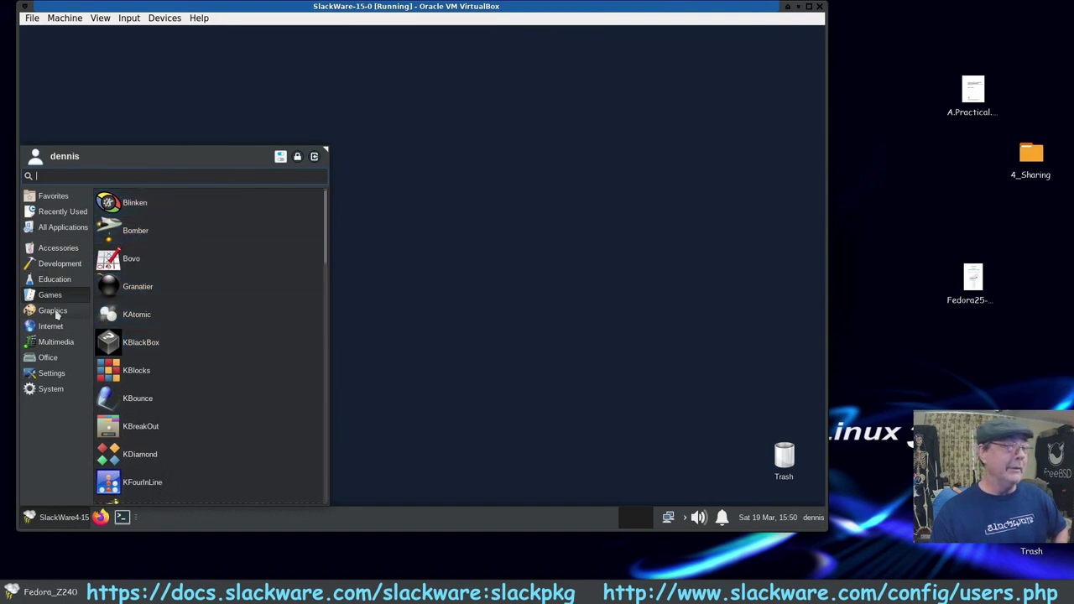
pyautogui.click(50, 309)
pyautogui.scroll(-5, 234, 338)
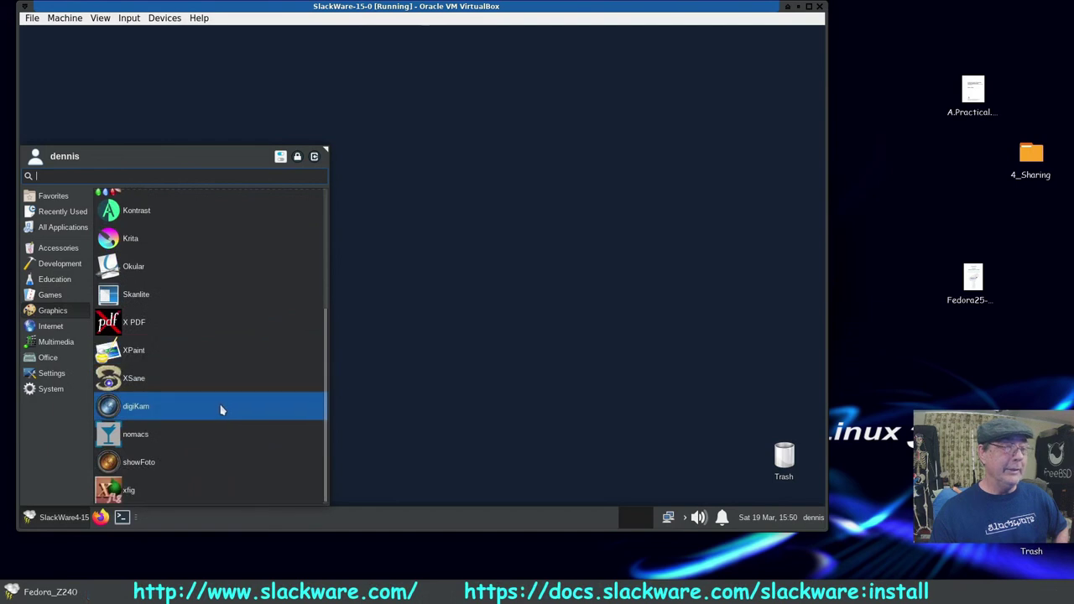
pyautogui.scroll(5, 222, 402)
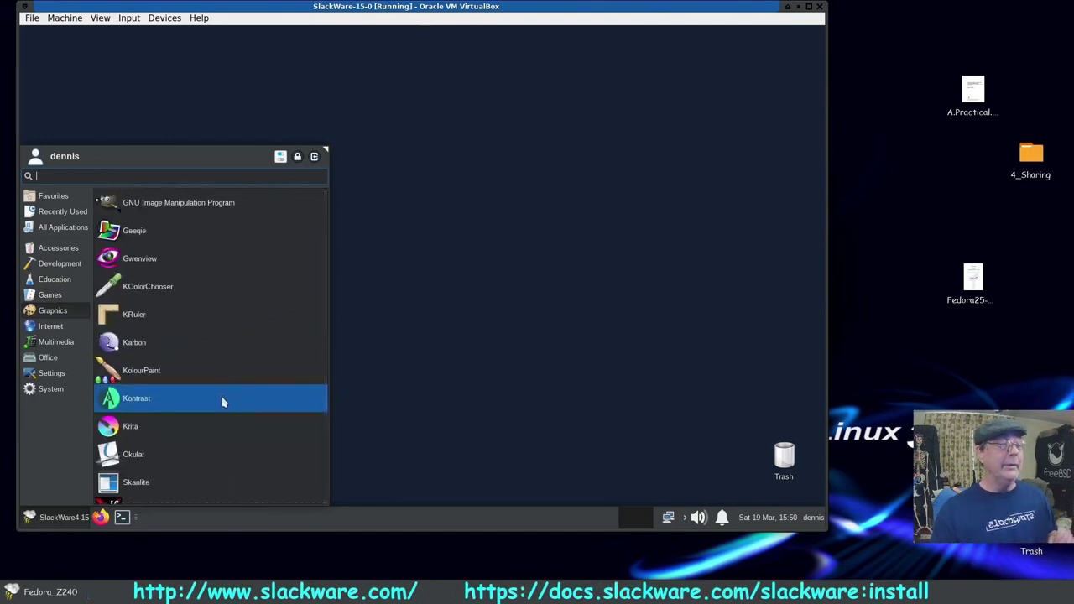
# Browse the Internet and Multimedia lists, ending on the Office applications
pyautogui.click(51, 330)
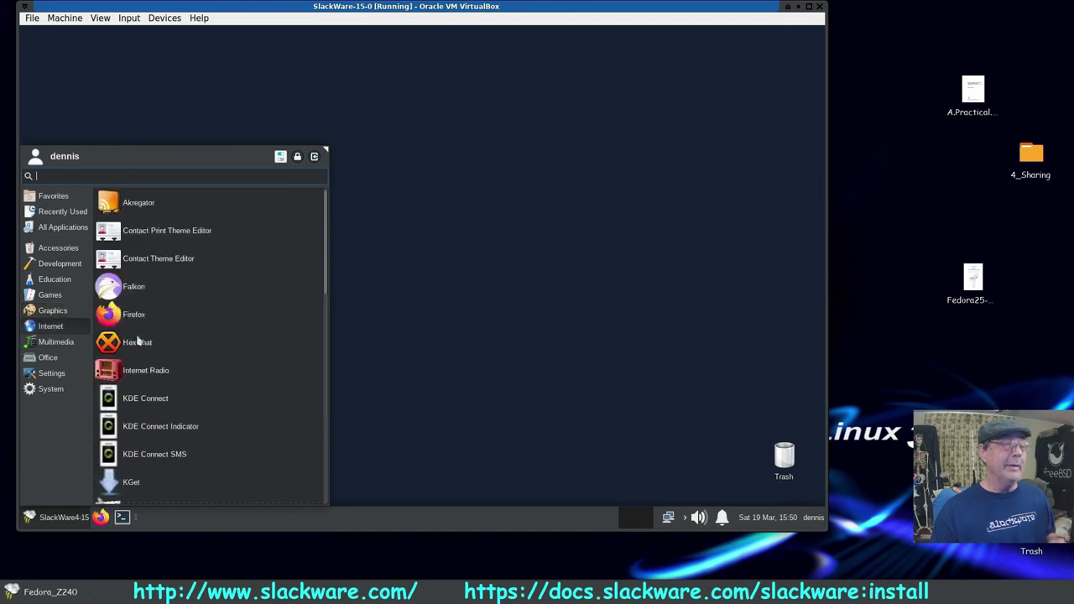
pyautogui.scroll(-5, 290, 364)
pyautogui.scroll(-2, 285, 369)
pyautogui.scroll(8, 277, 364)
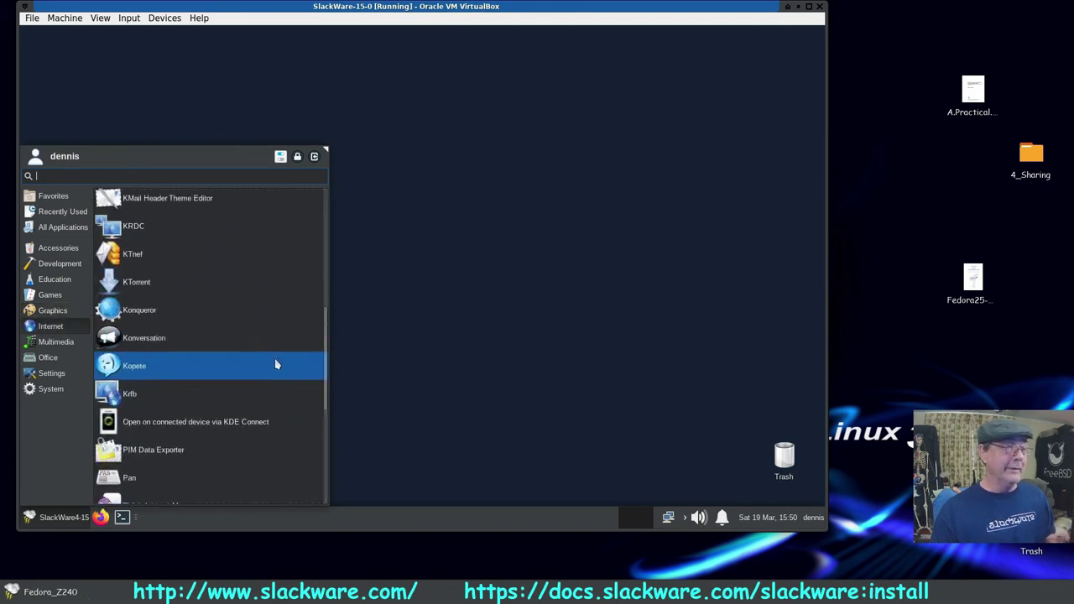
pyautogui.click(65, 342)
pyautogui.scroll(-3, 247, 321)
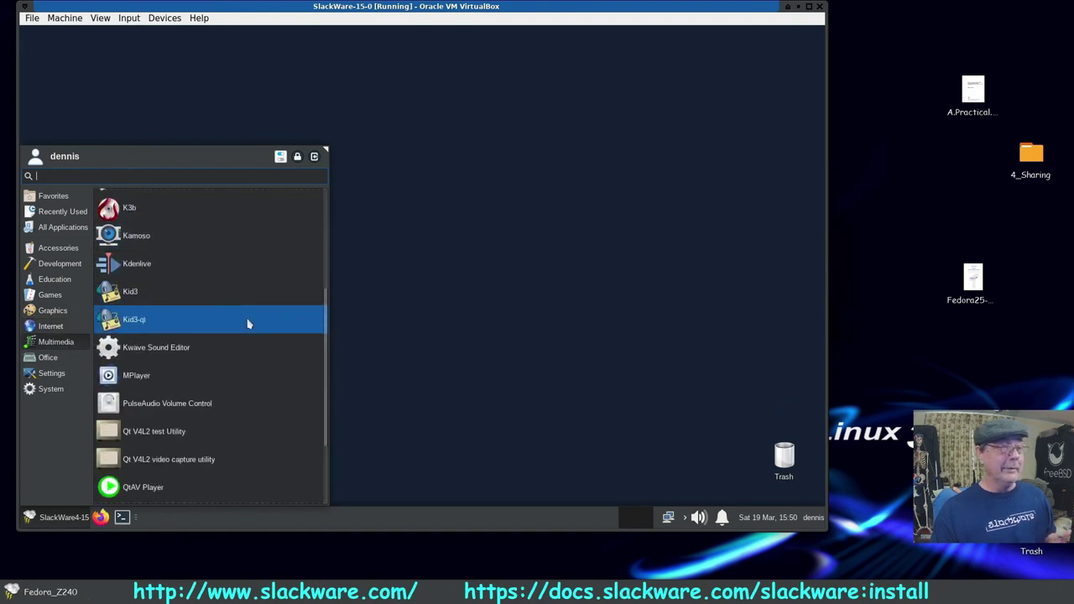
pyautogui.scroll(-3, 248, 323)
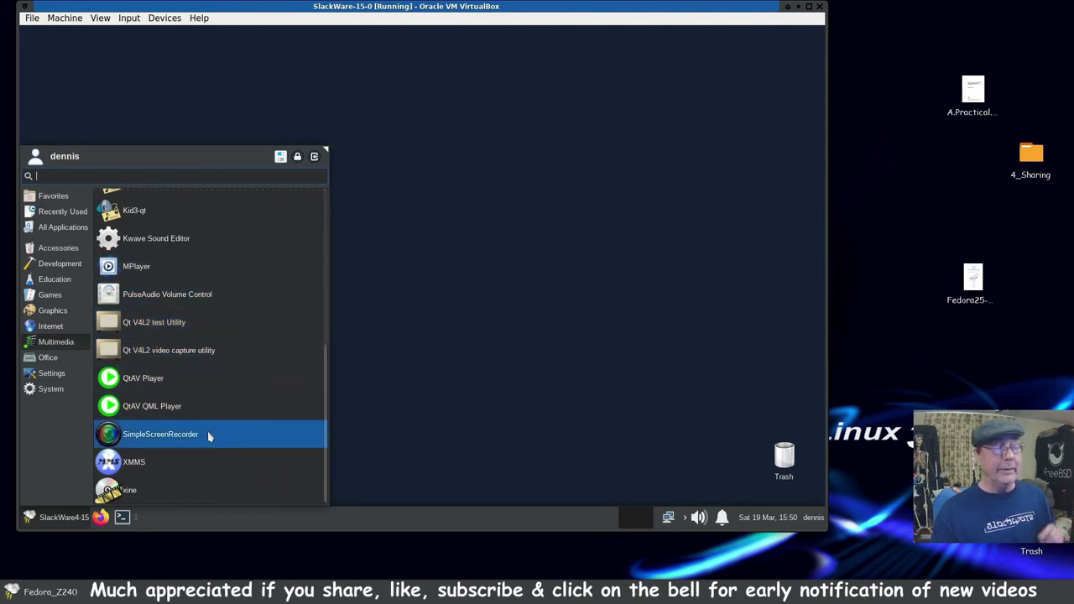
pyautogui.click(48, 362)
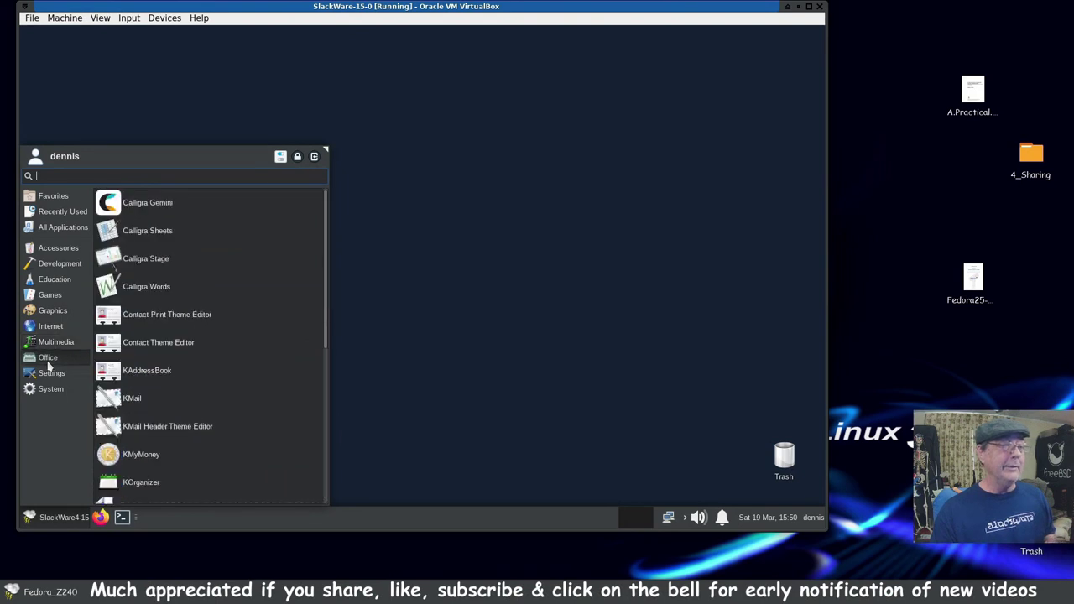